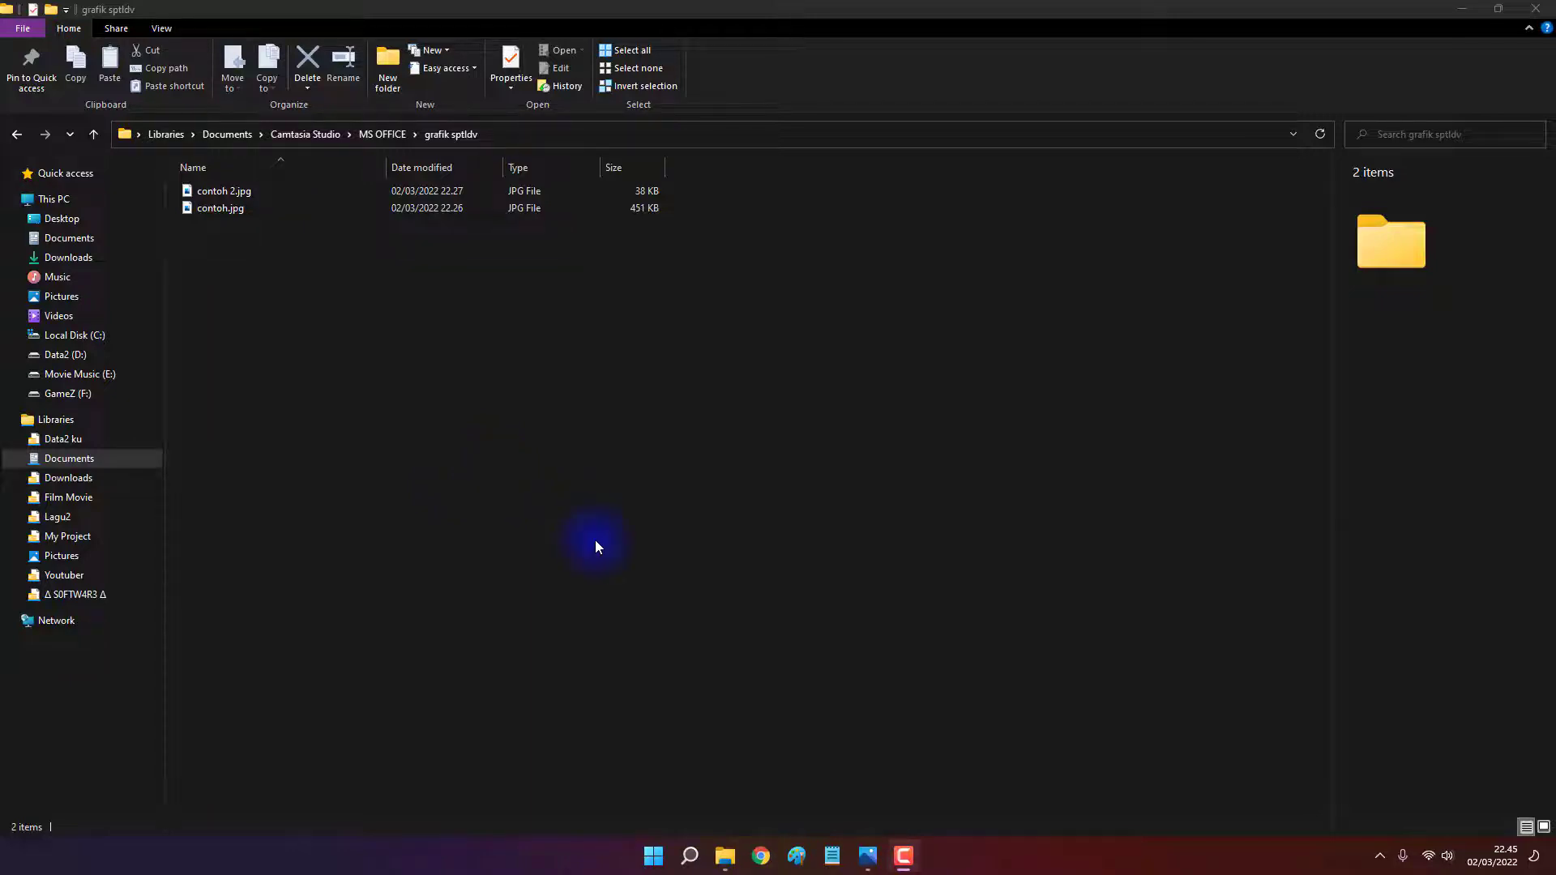
Open Microsoft Word 2010 with a blank document and display the gridlines on the page
{"action": "left_click", "coordinate": [651, 859]}
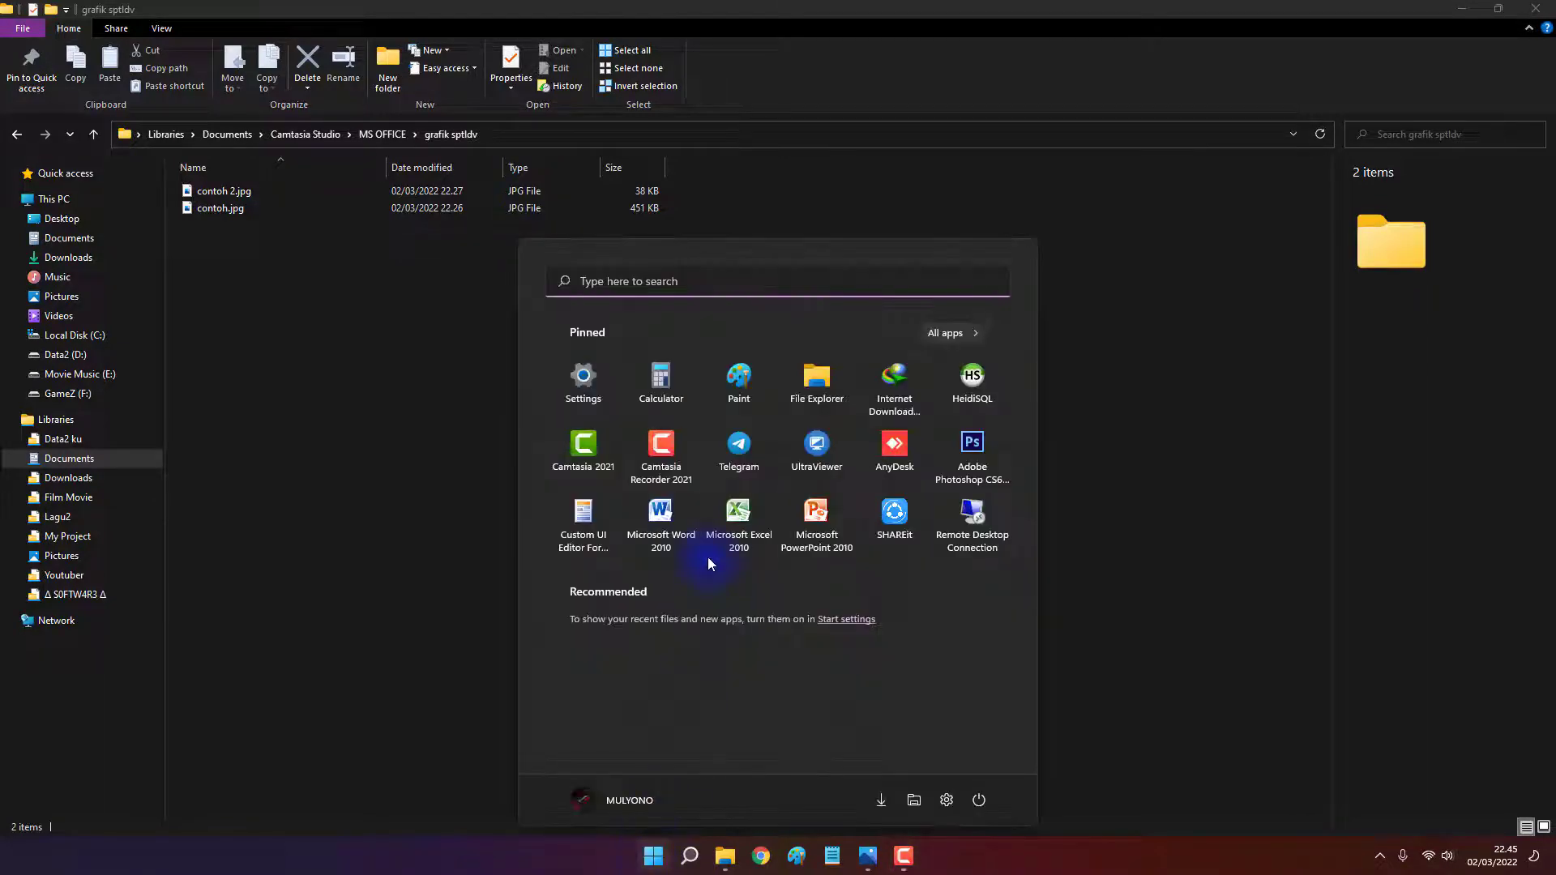
{"action": "left_click", "coordinate": [668, 515]}
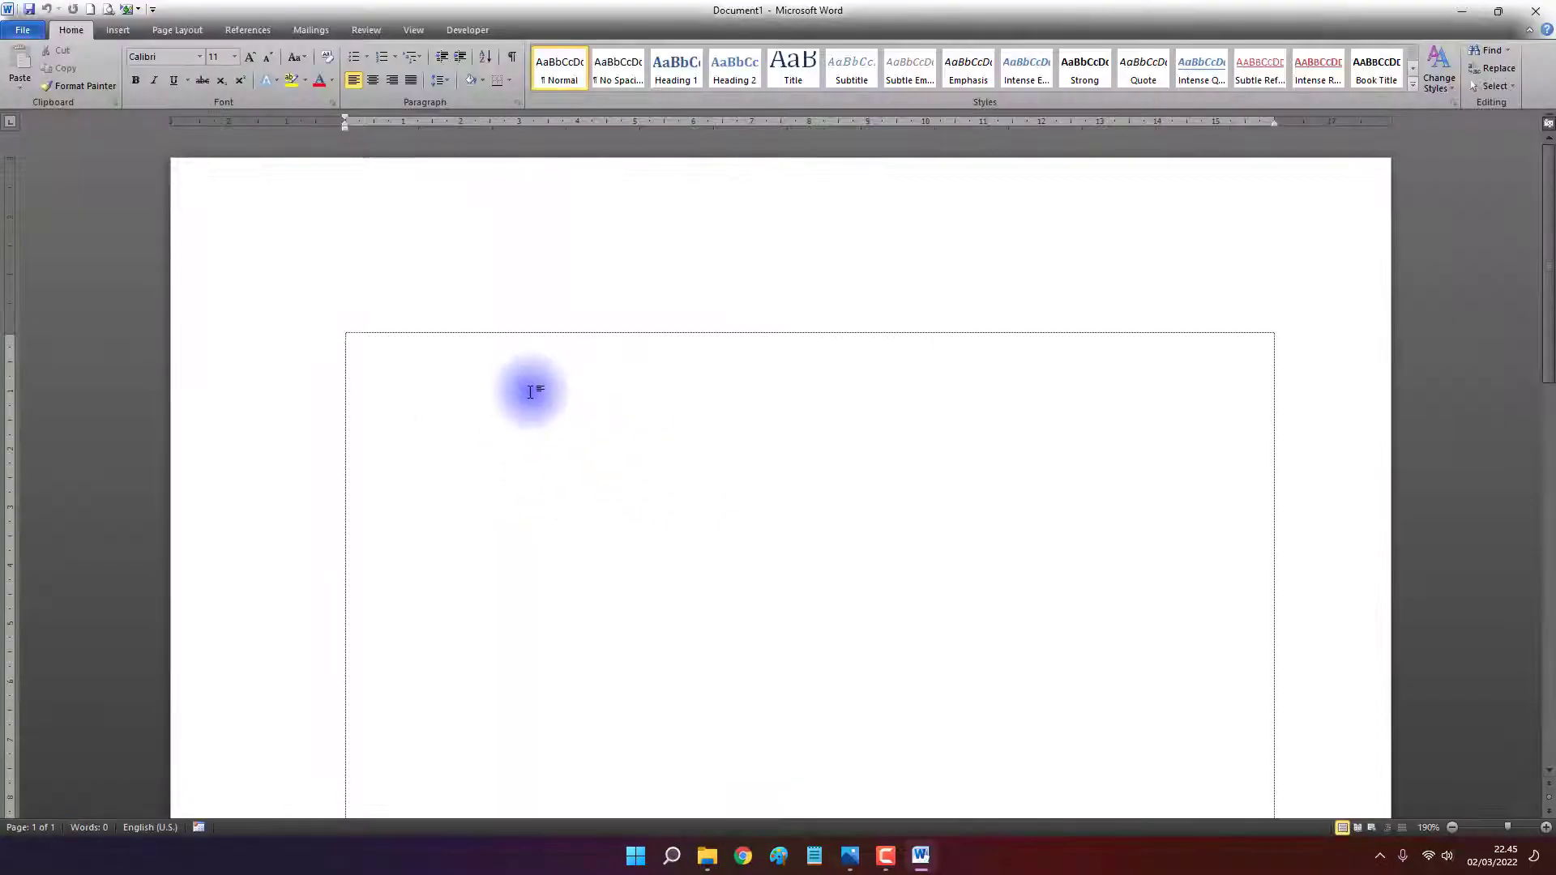
{"action": "scroll", "coordinate": [531, 392], "scroll_direction": "up", "scroll_amount": 2}
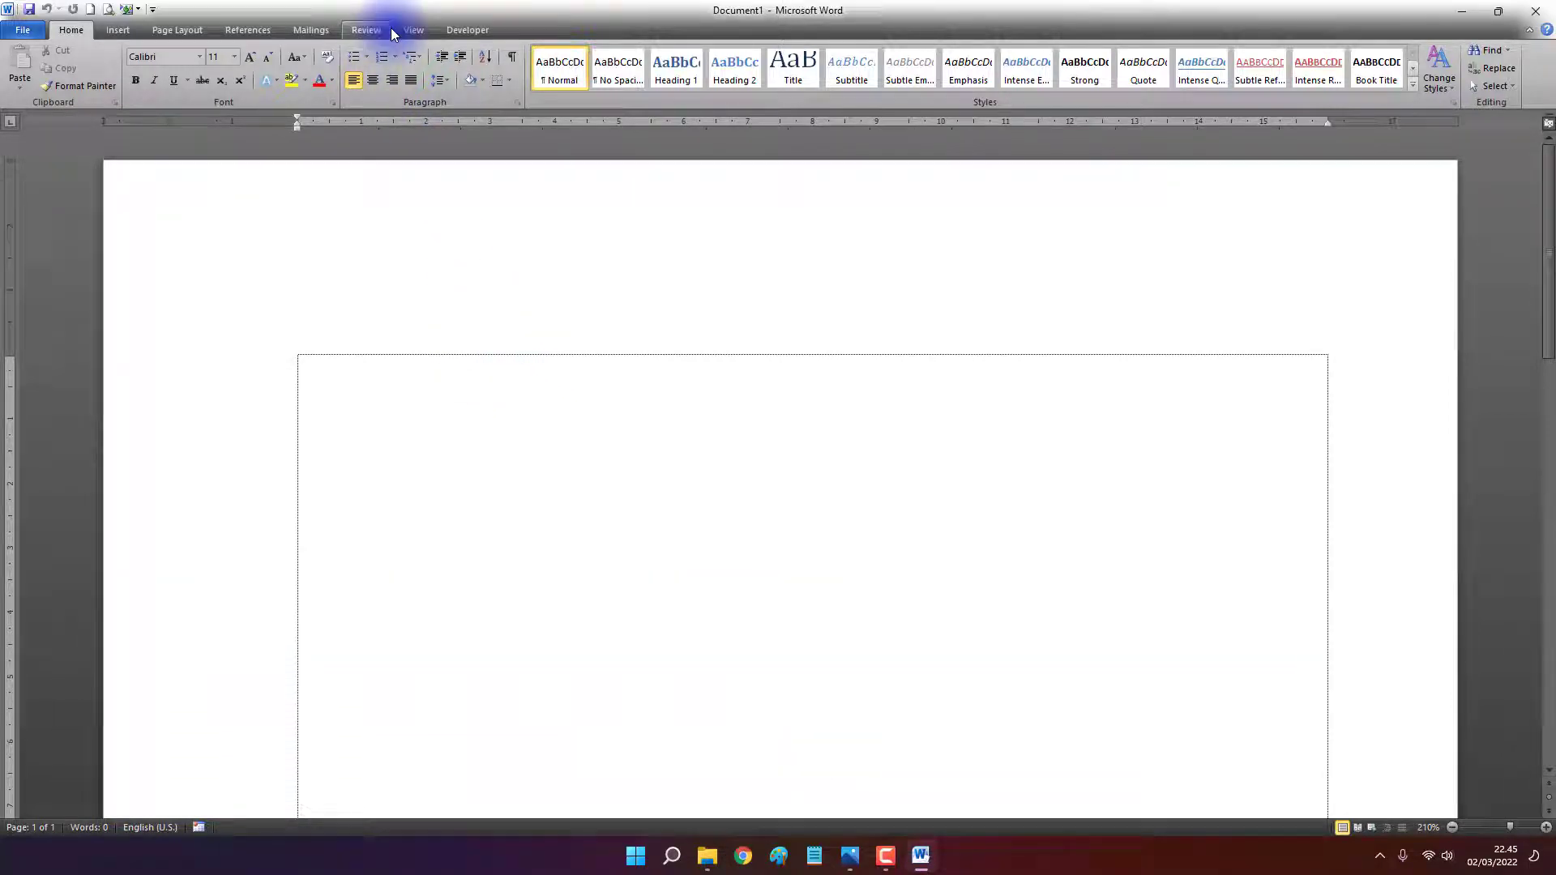
{"action": "left_click", "coordinate": [413, 30]}
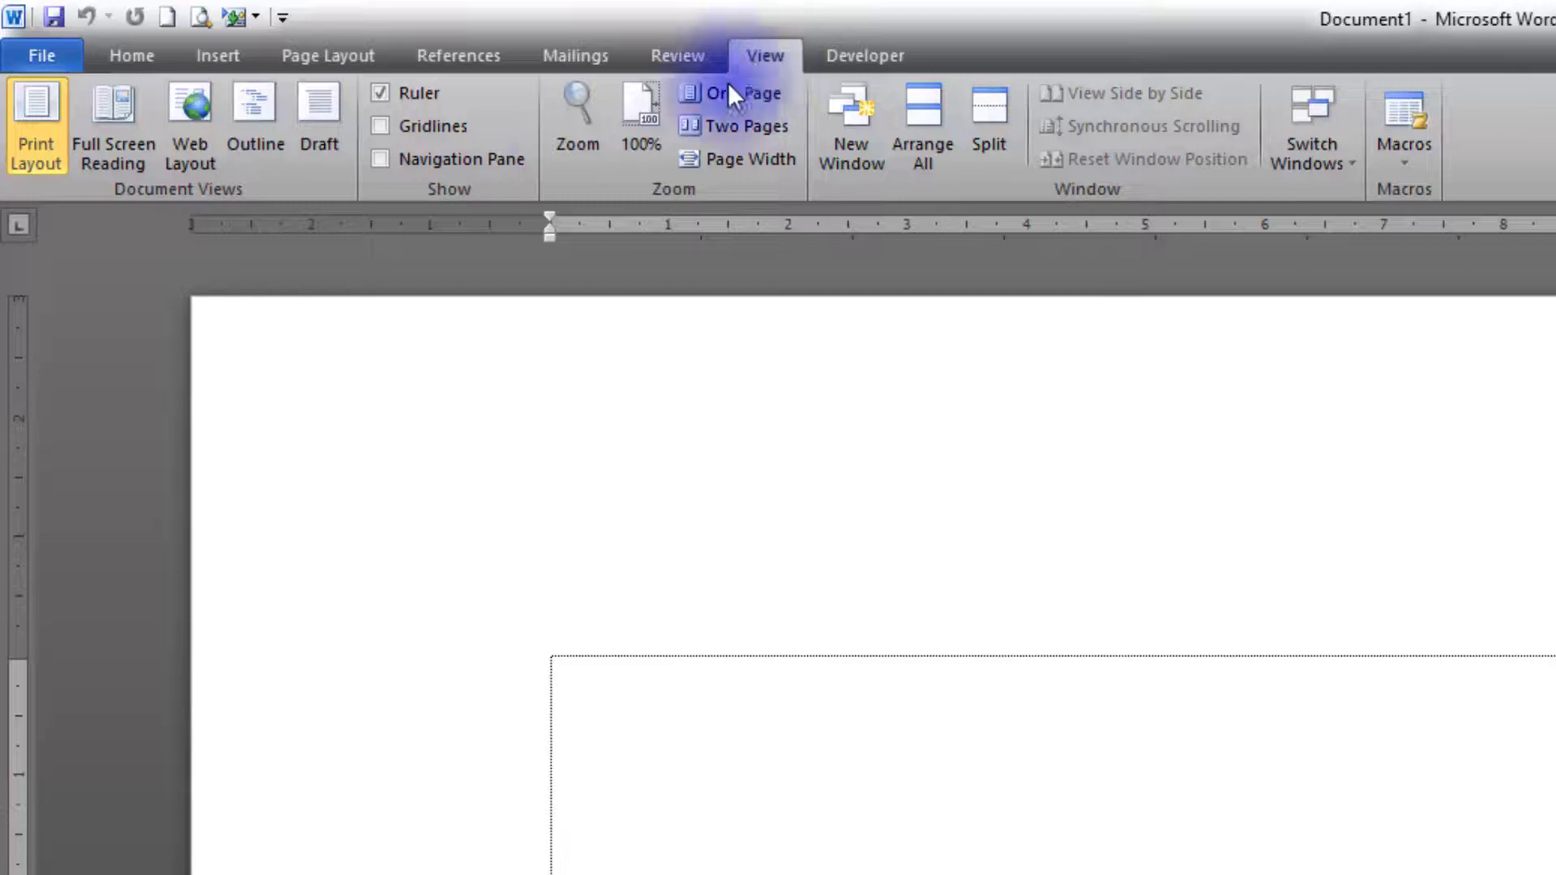
{"action": "left_click", "coordinate": [423, 126]}
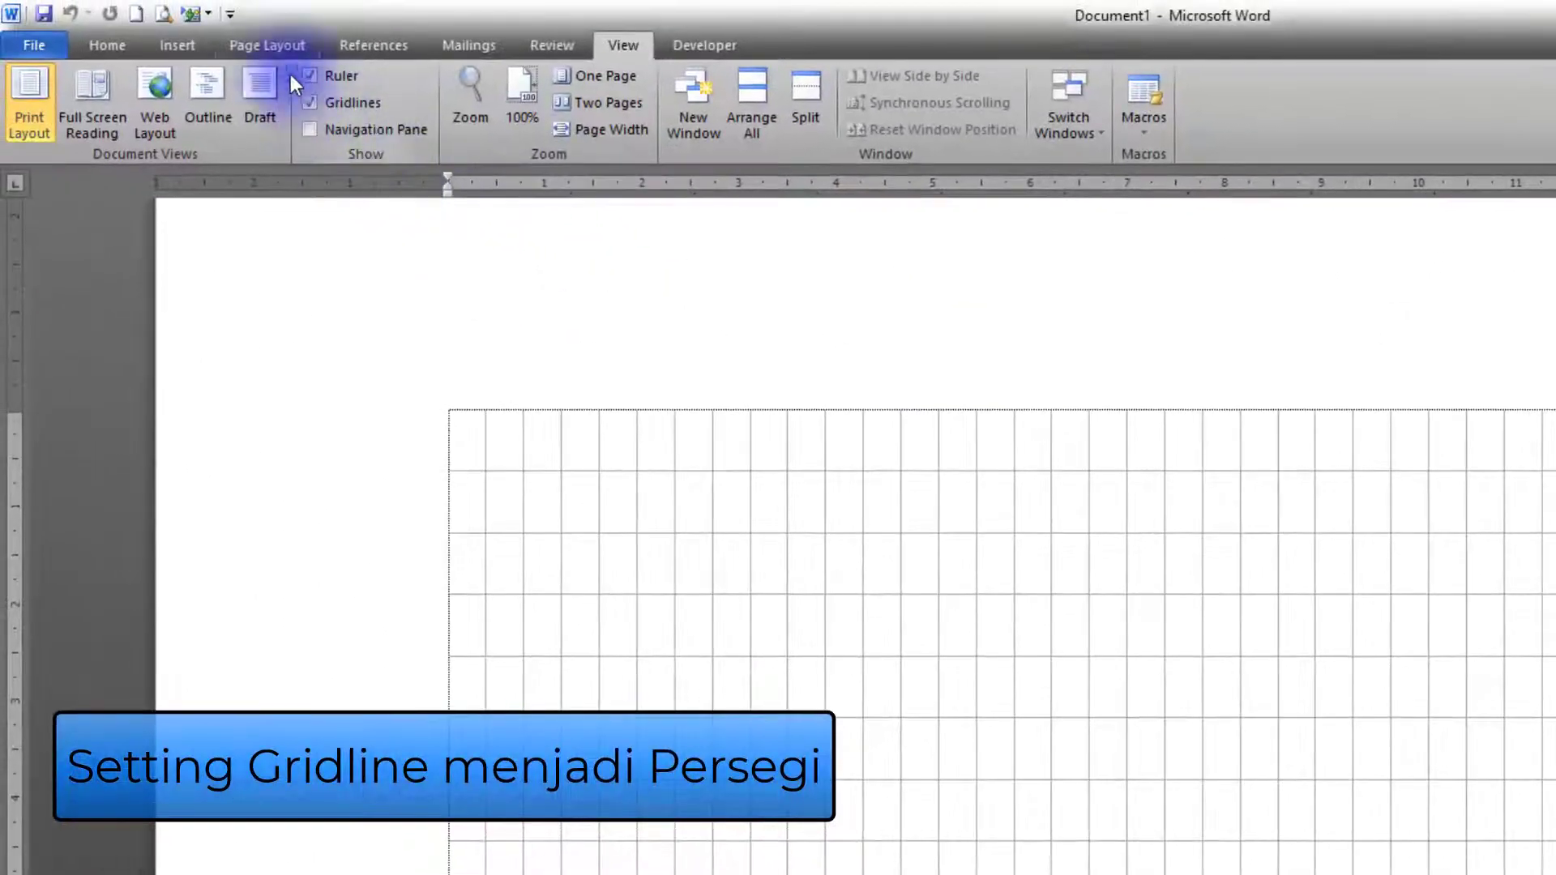
Set both the horizontal and vertical spacing of the drawing grid to 0,3 cm so its cells are square
{"action": "left_click", "coordinate": [279, 51]}
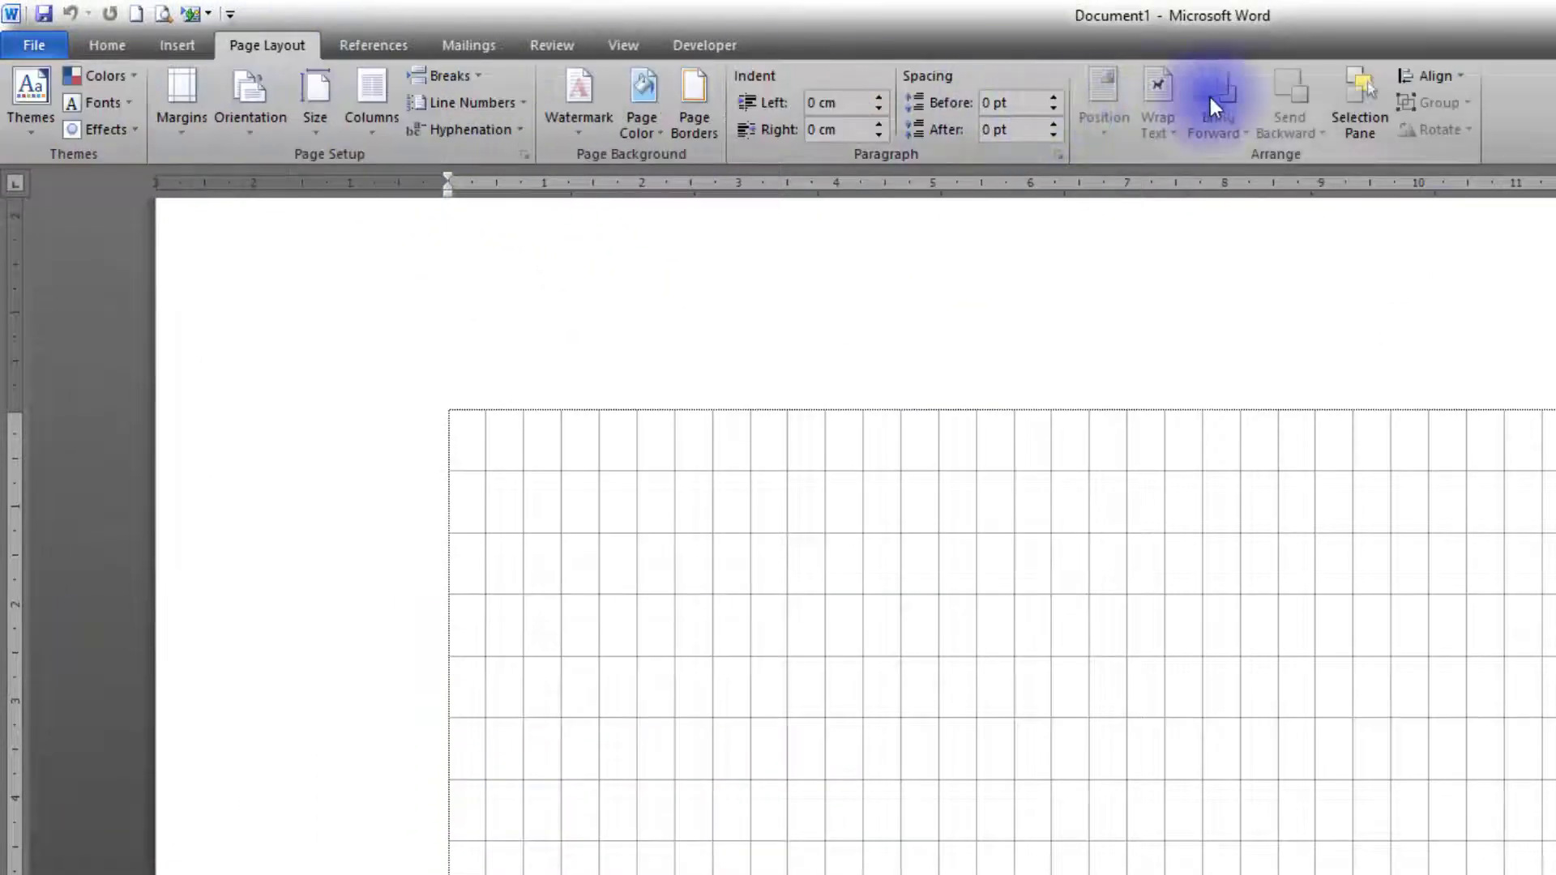
{"action": "left_click", "coordinate": [1451, 78]}
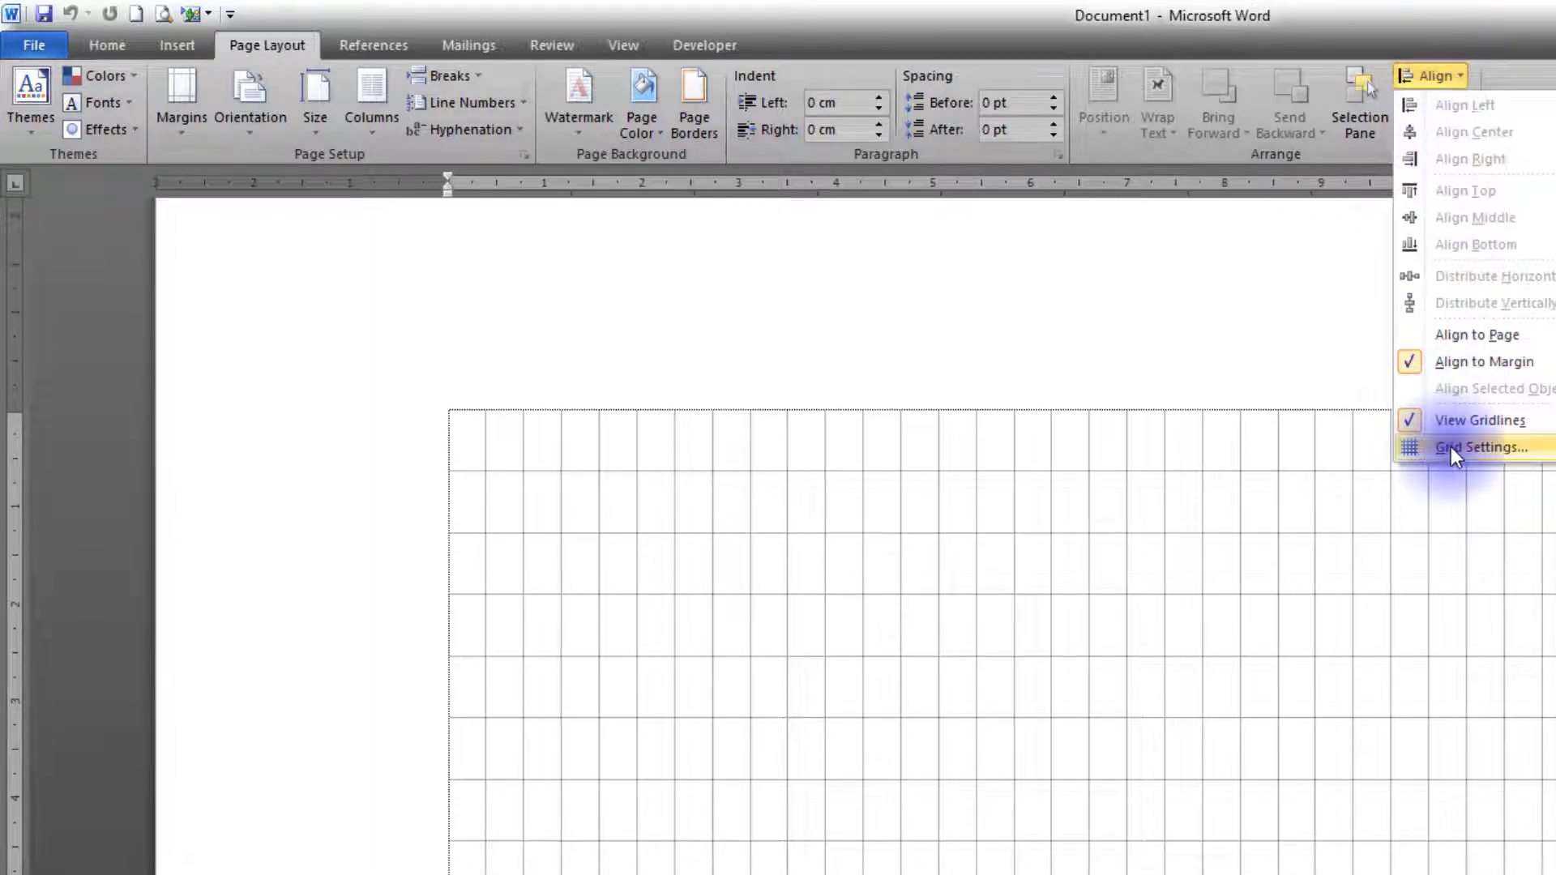
{"action": "left_click", "coordinate": [1500, 446]}
{"action": "mouse_move", "coordinate": [948, 357]}
{"action": "left_mouse_down"}
{"action": "mouse_move", "coordinate": [1091, 434]}
{"action": "mouse_move", "coordinate": [1194, 449]}
{"action": "left_mouse_up"}
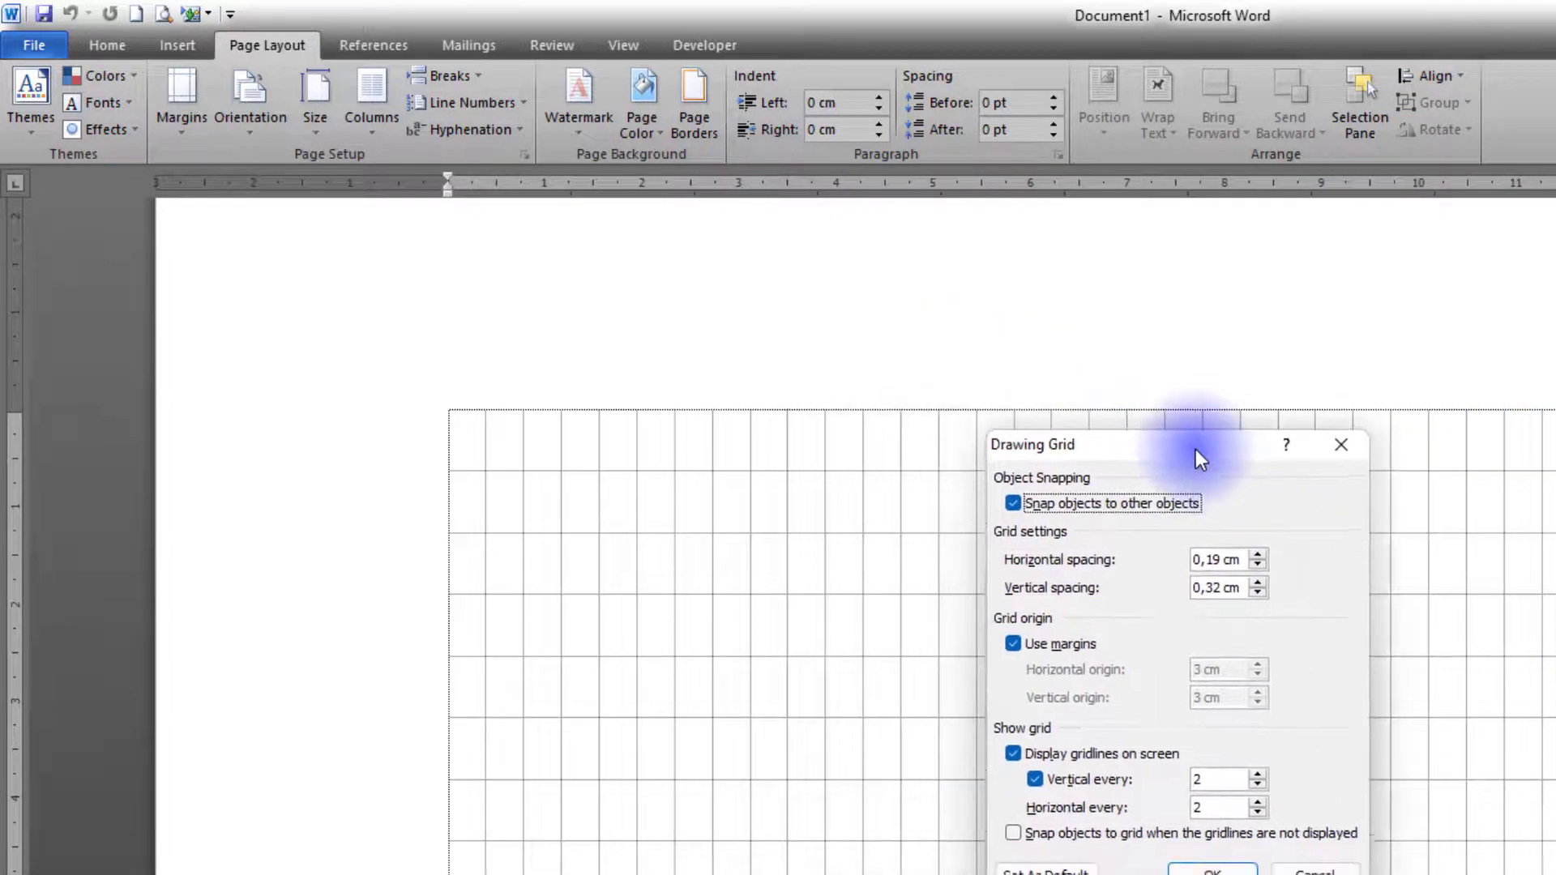
{"action": "key", "text": "Tab"}
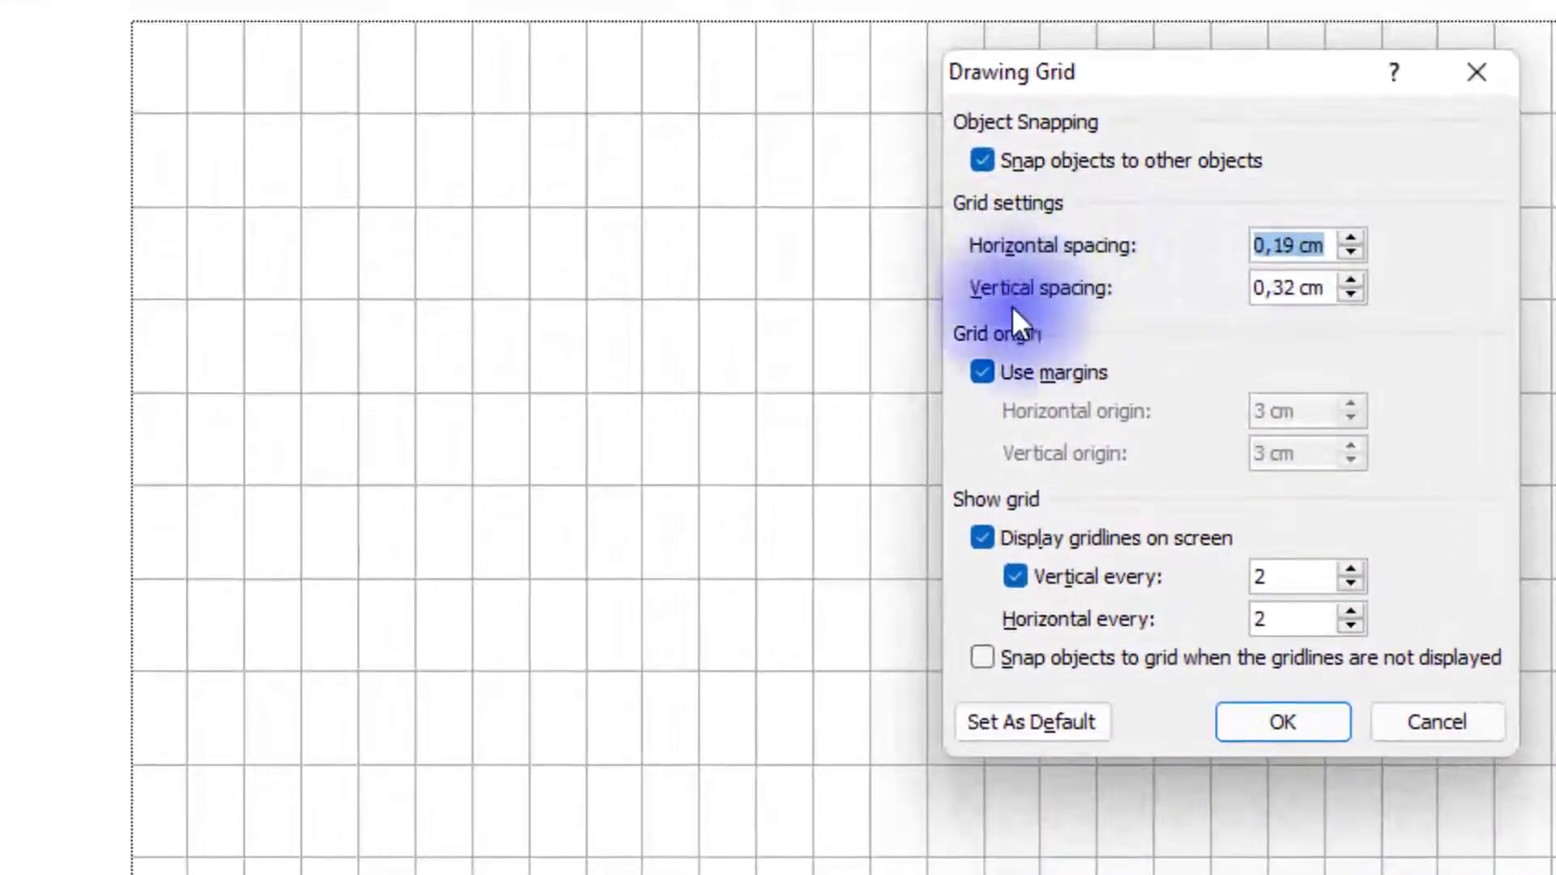
{"action": "left_click", "coordinate": [1326, 288]}
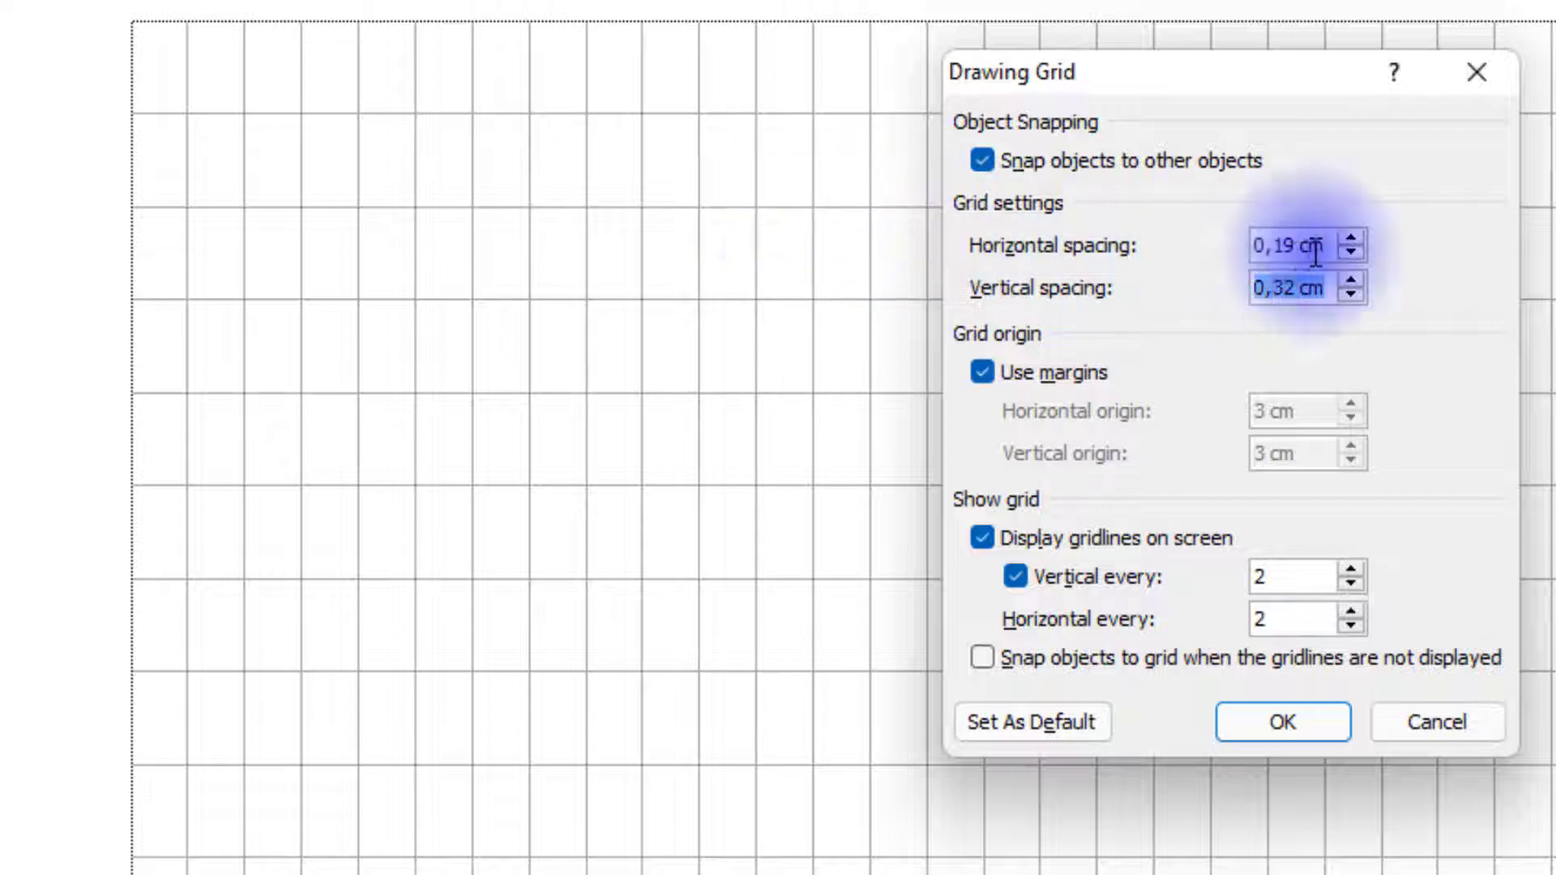
{"action": "left_click", "coordinate": [1348, 279]}
{"action": "left_click", "coordinate": [1350, 294]}
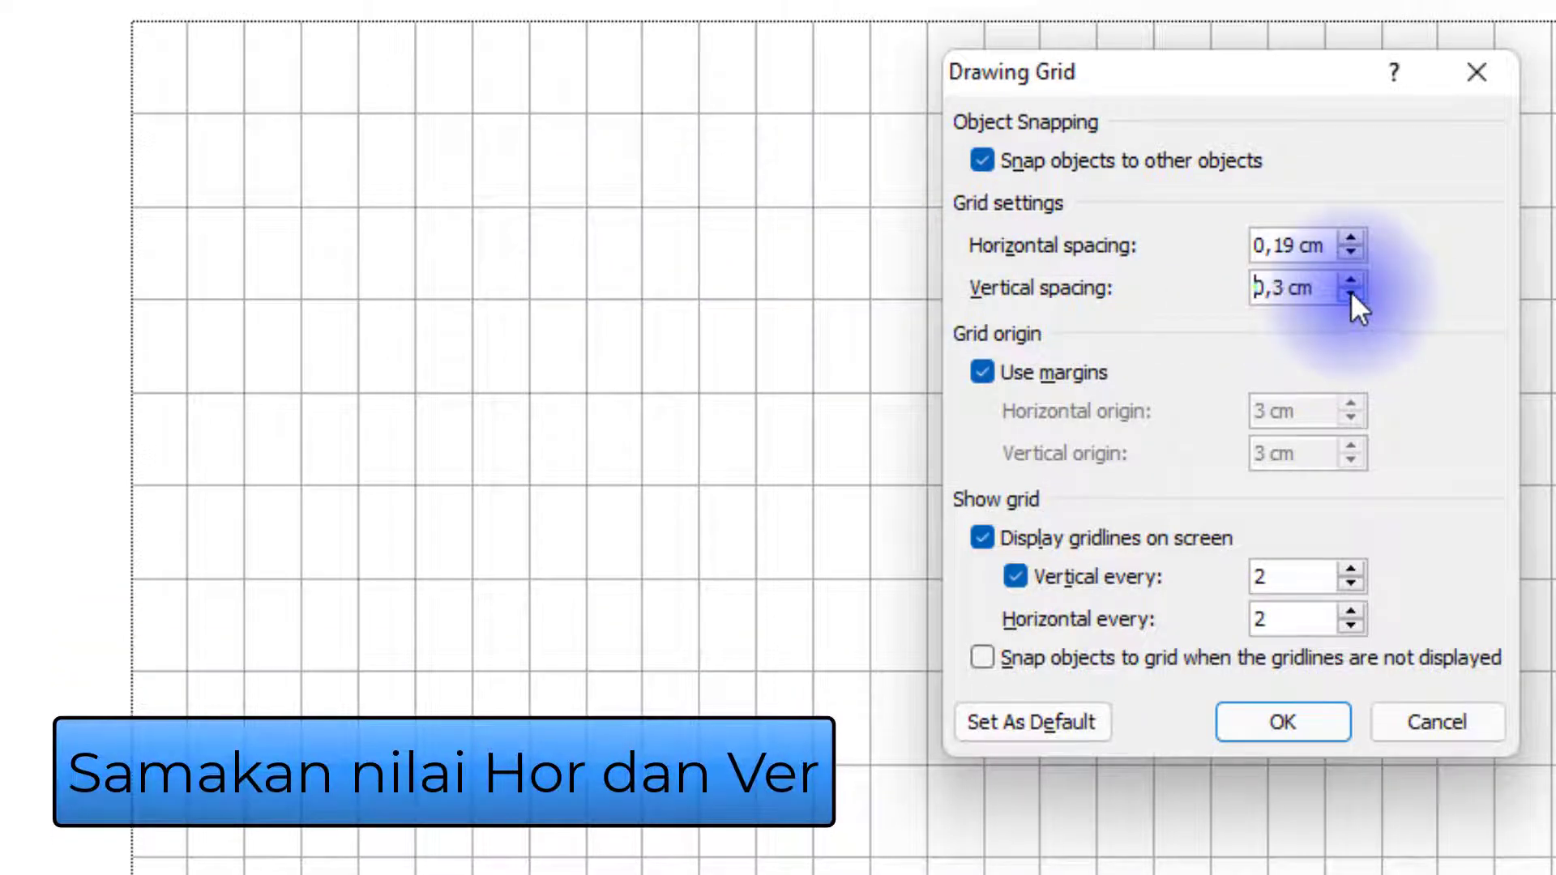
{"action": "left_click", "coordinate": [1350, 239]}
{"action": "left_click", "coordinate": [1350, 239]}
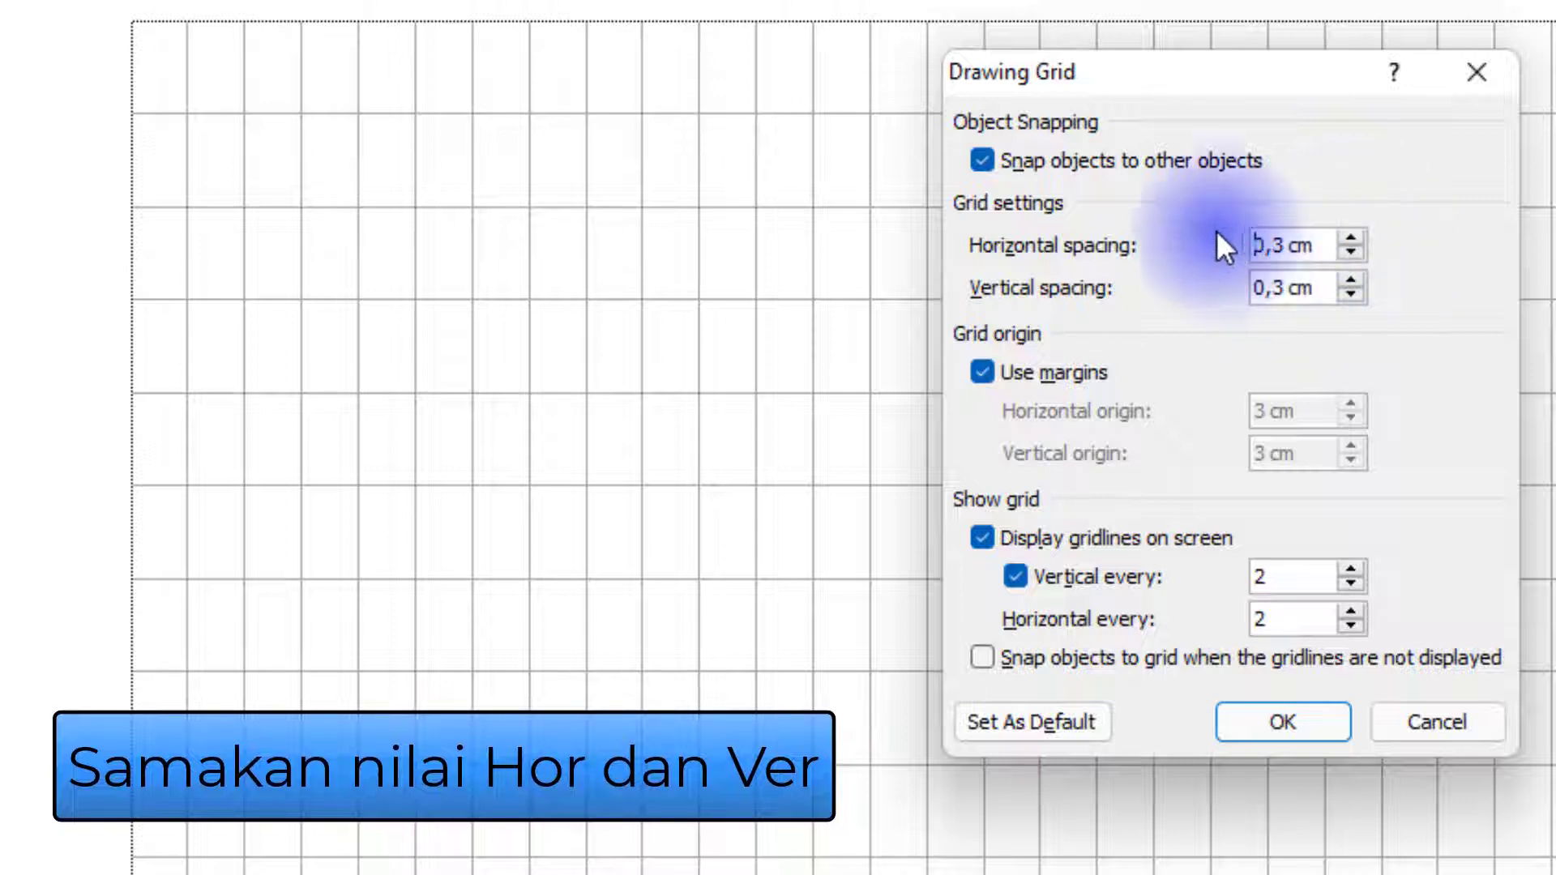
{"action": "left_click", "coordinate": [1308, 736]}
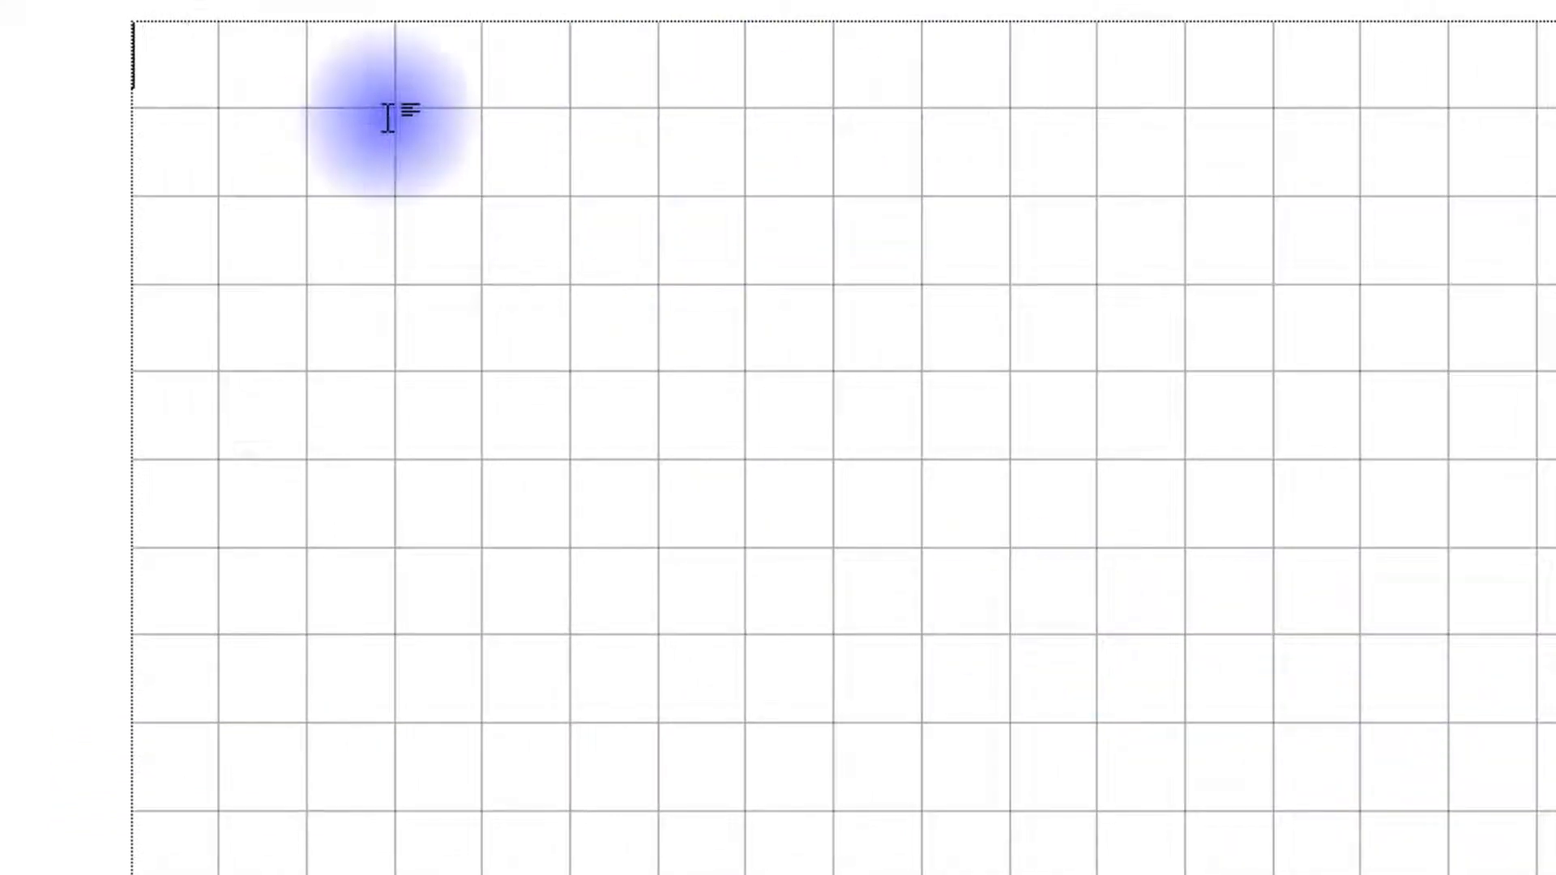
Set both the horizontal and vertical spacing of the drawing grid to 0,2 cm
{"action": "left_click", "coordinate": [1005, 2]}
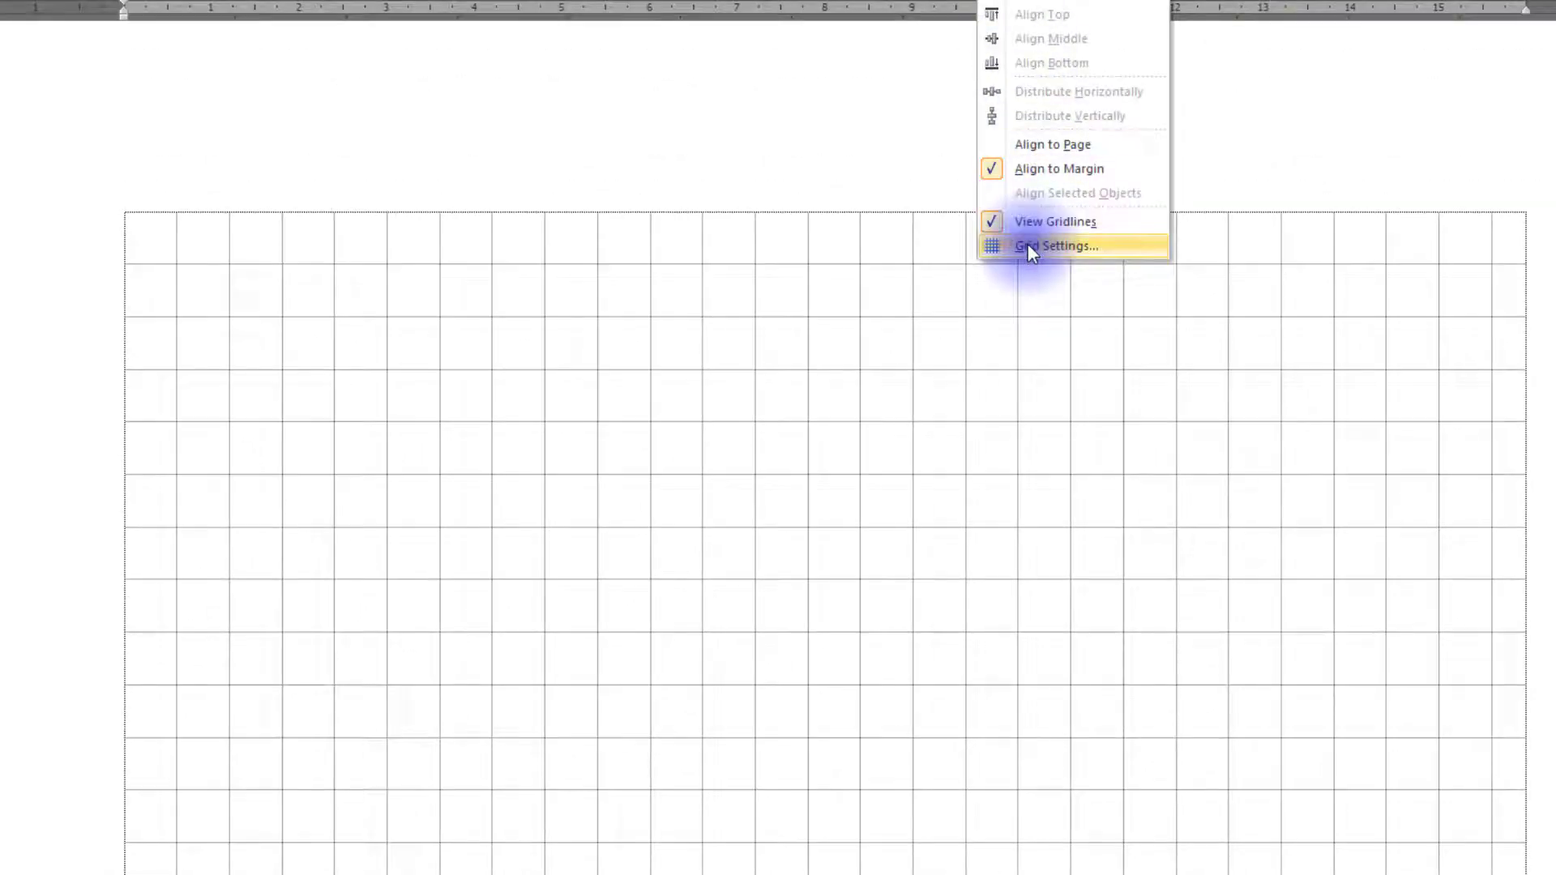
{"action": "left_click", "coordinate": [1027, 245]}
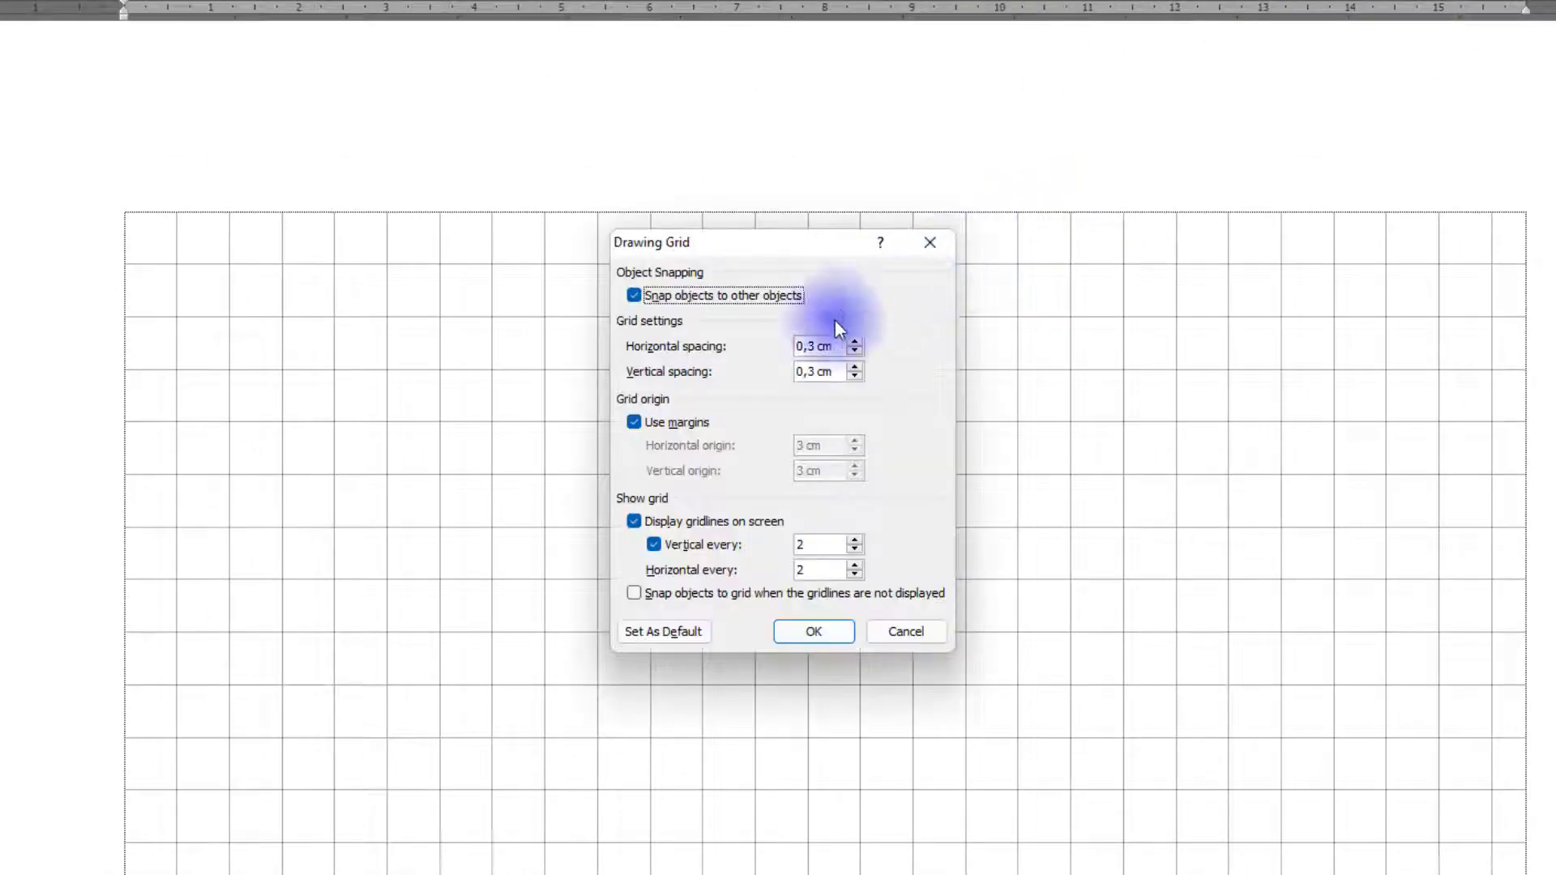
{"action": "left_click", "coordinate": [851, 376]}
{"action": "left_click", "coordinate": [854, 350]}
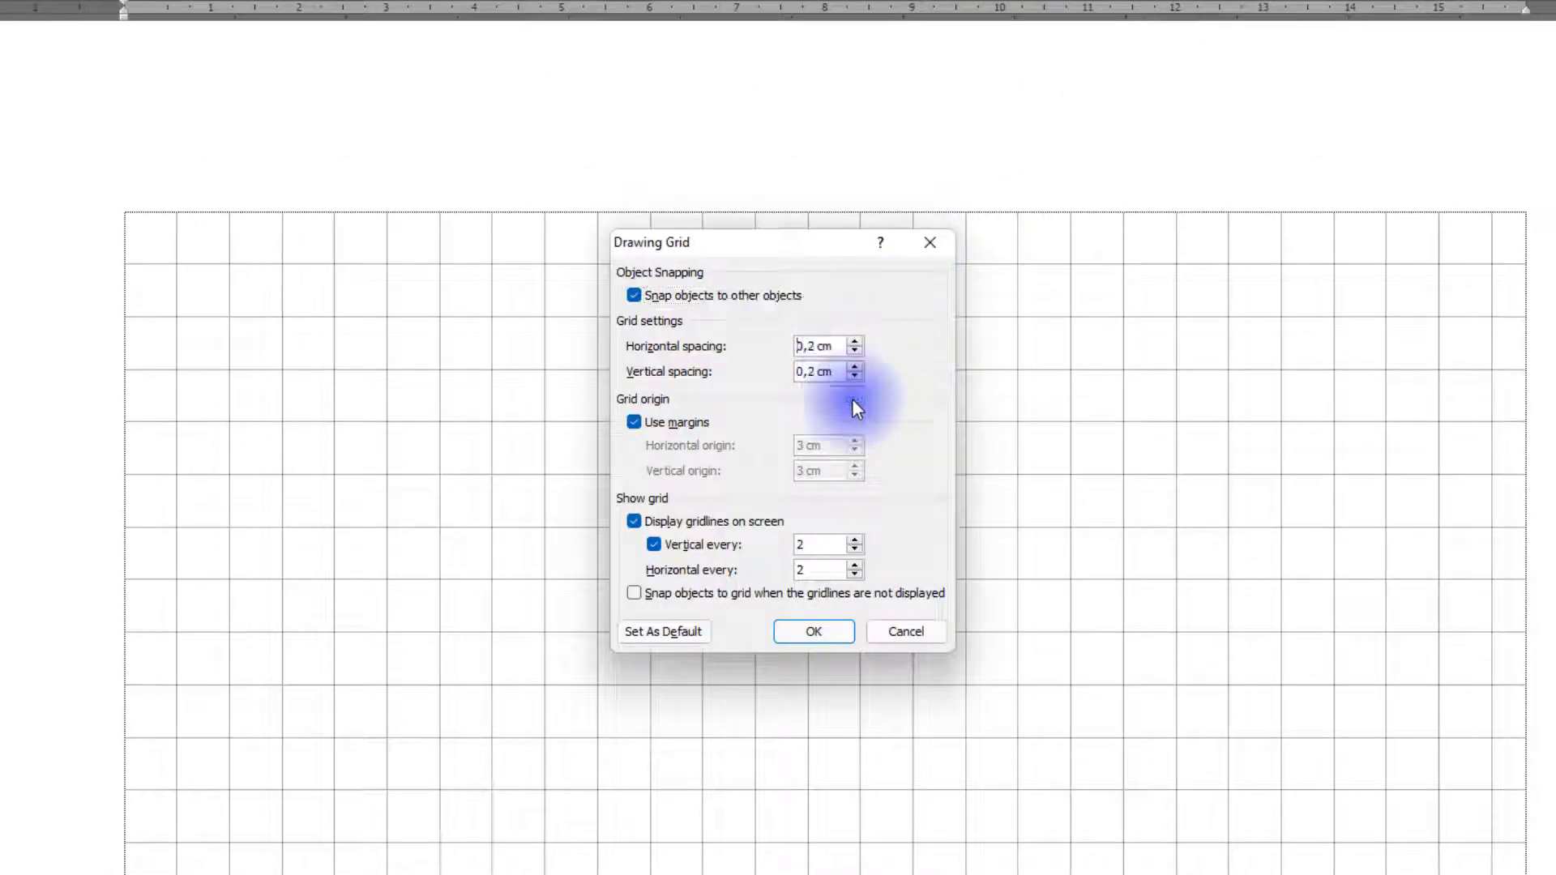
{"action": "left_click", "coordinate": [808, 637]}
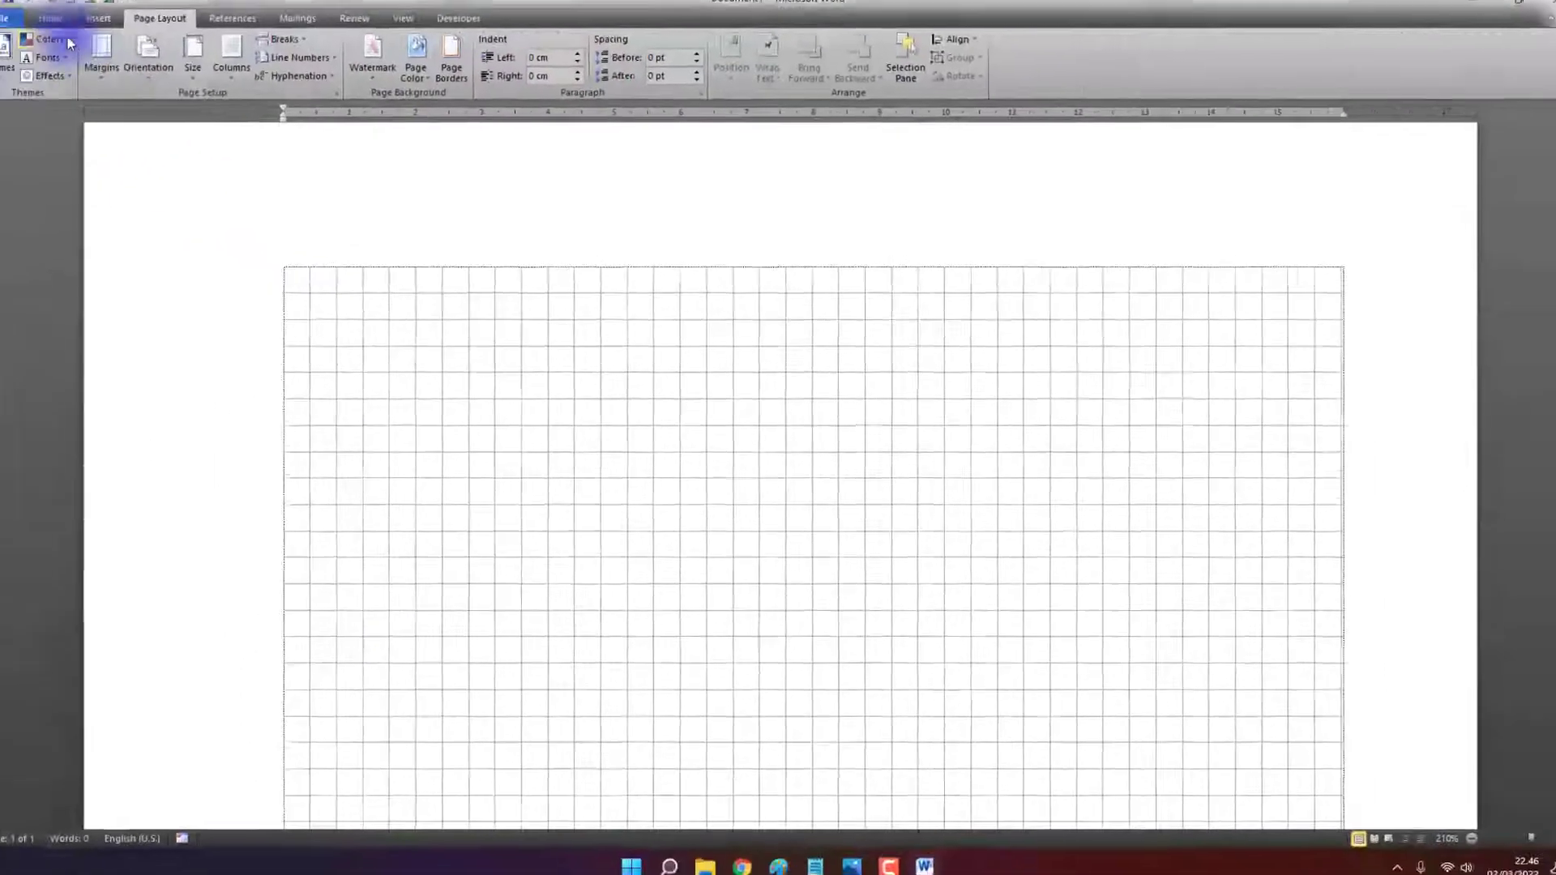
Check in the print preview whether the gridlines get printed, and return to the document
{"action": "left_click", "coordinate": [72, 33]}
{"action": "left_click", "coordinate": [106, 10]}
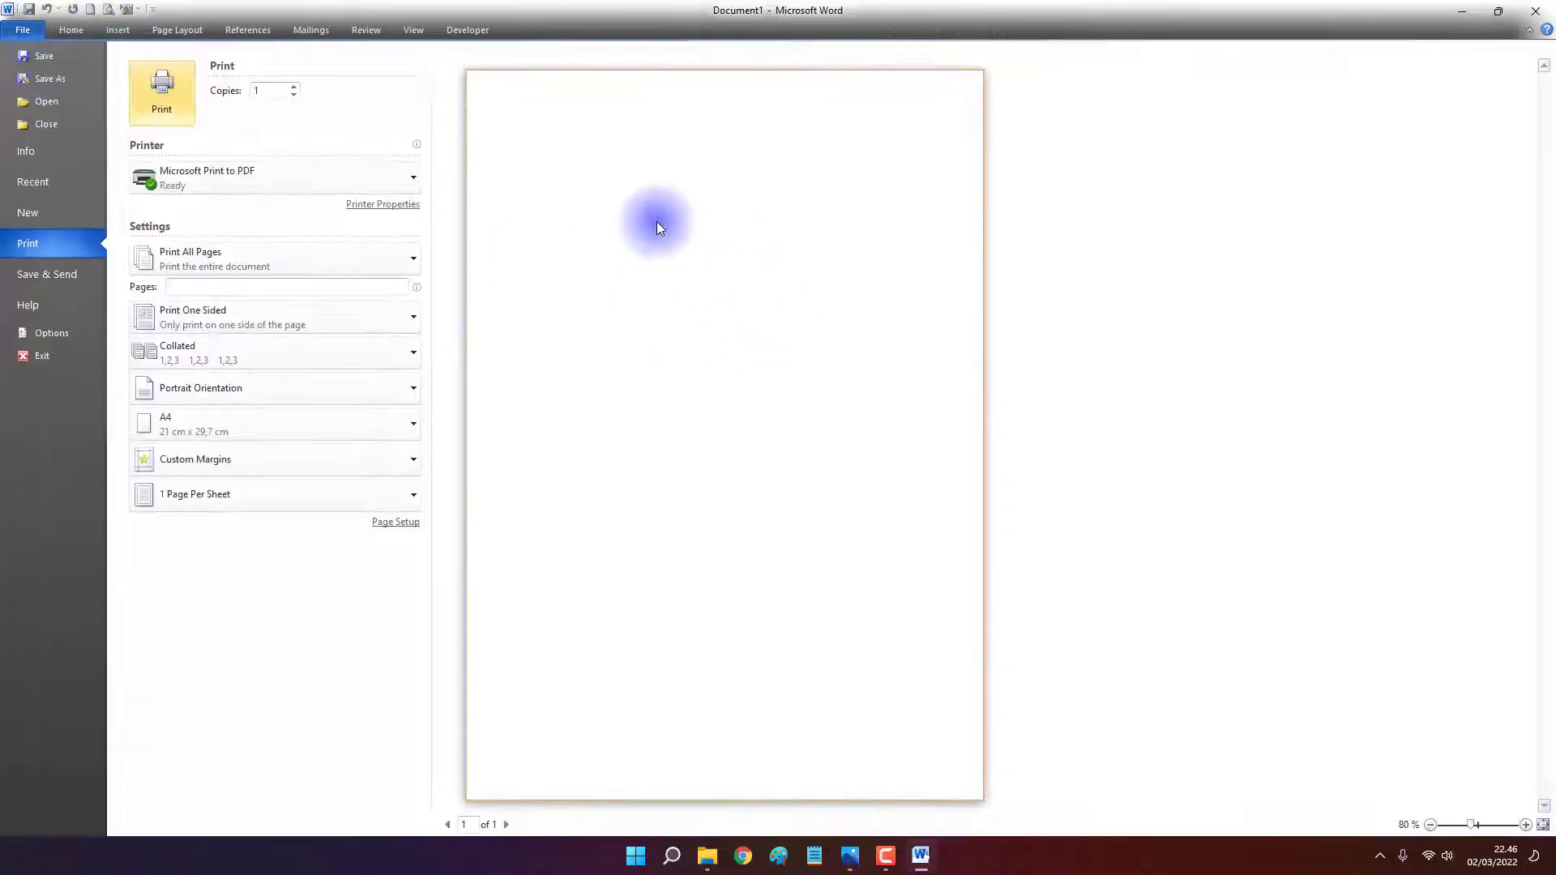
{"action": "key", "text": "Escape"}
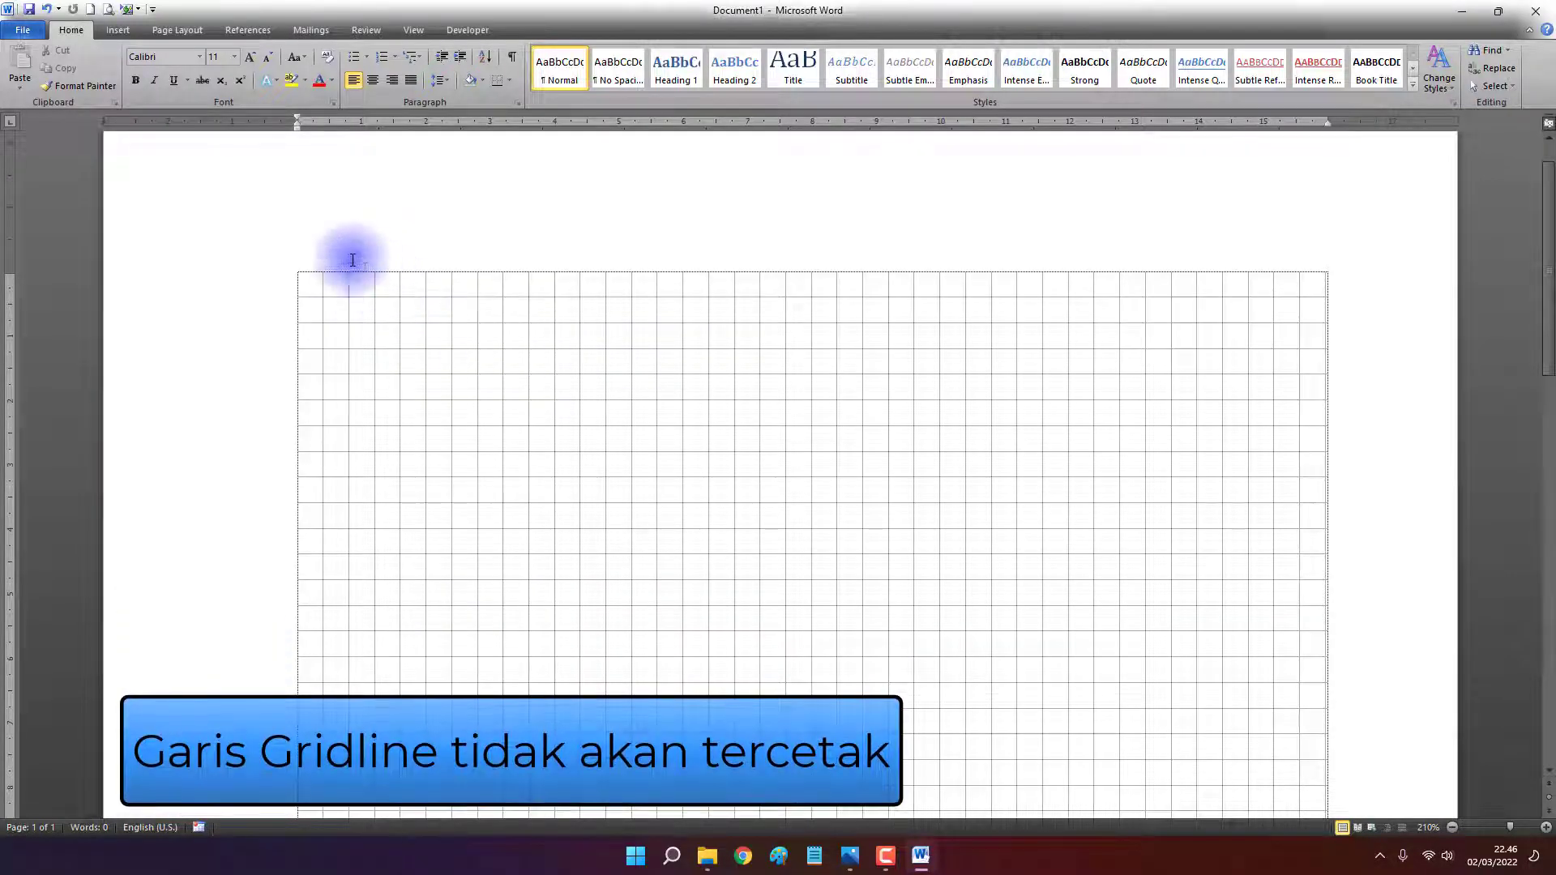
Start a Freeform shape near the top of the grid and draw the straight vertical y-axis, about 5,2 cm long
{"action": "left_click", "coordinate": [168, 30]}
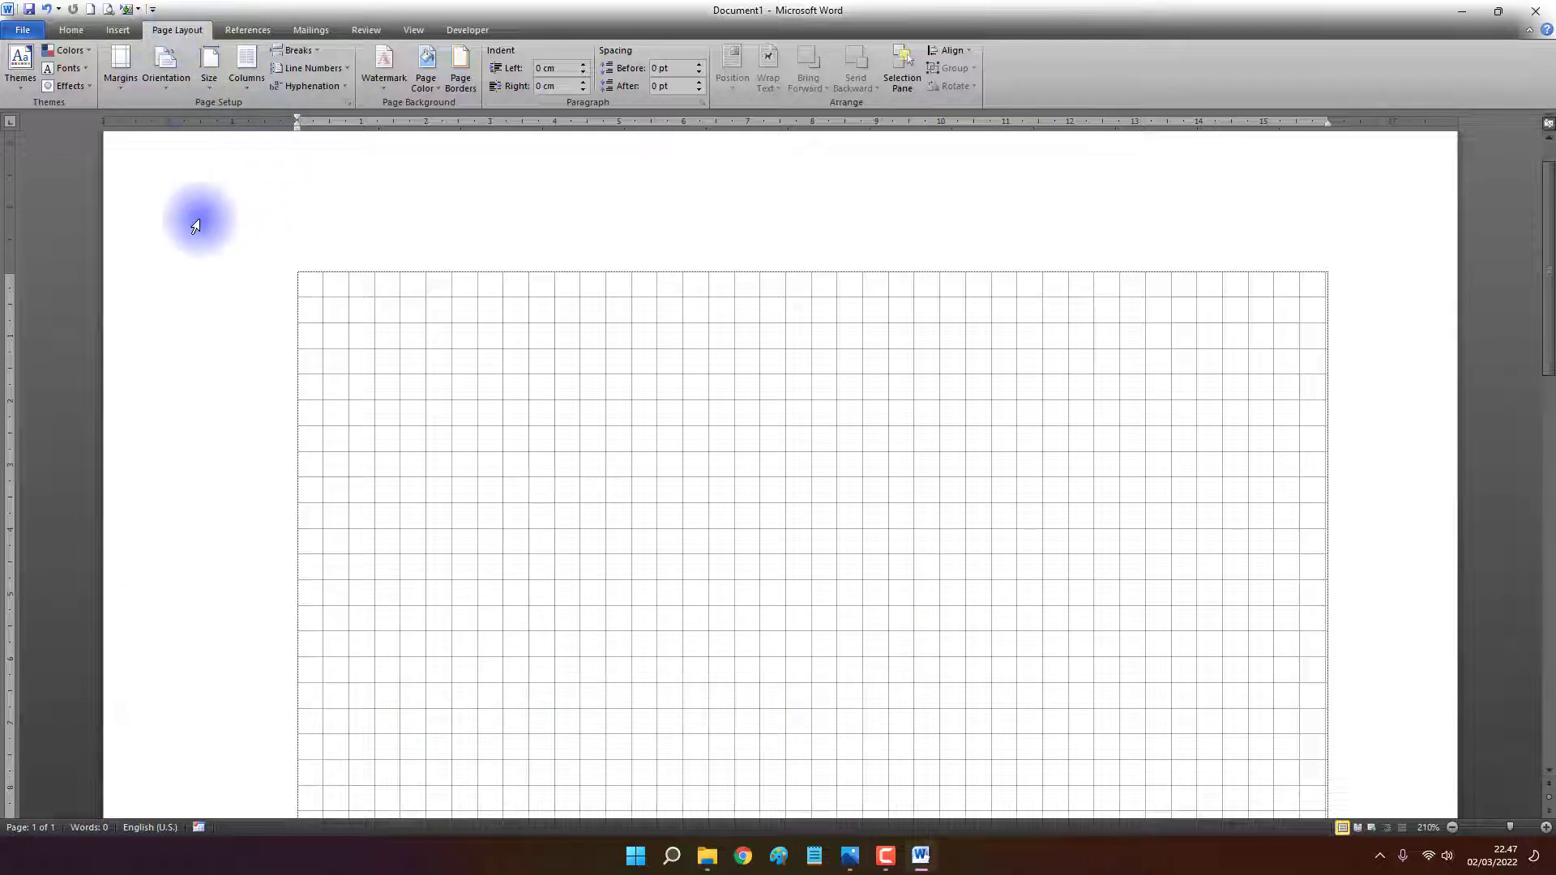
{"action": "left_click", "coordinate": [109, 30]}
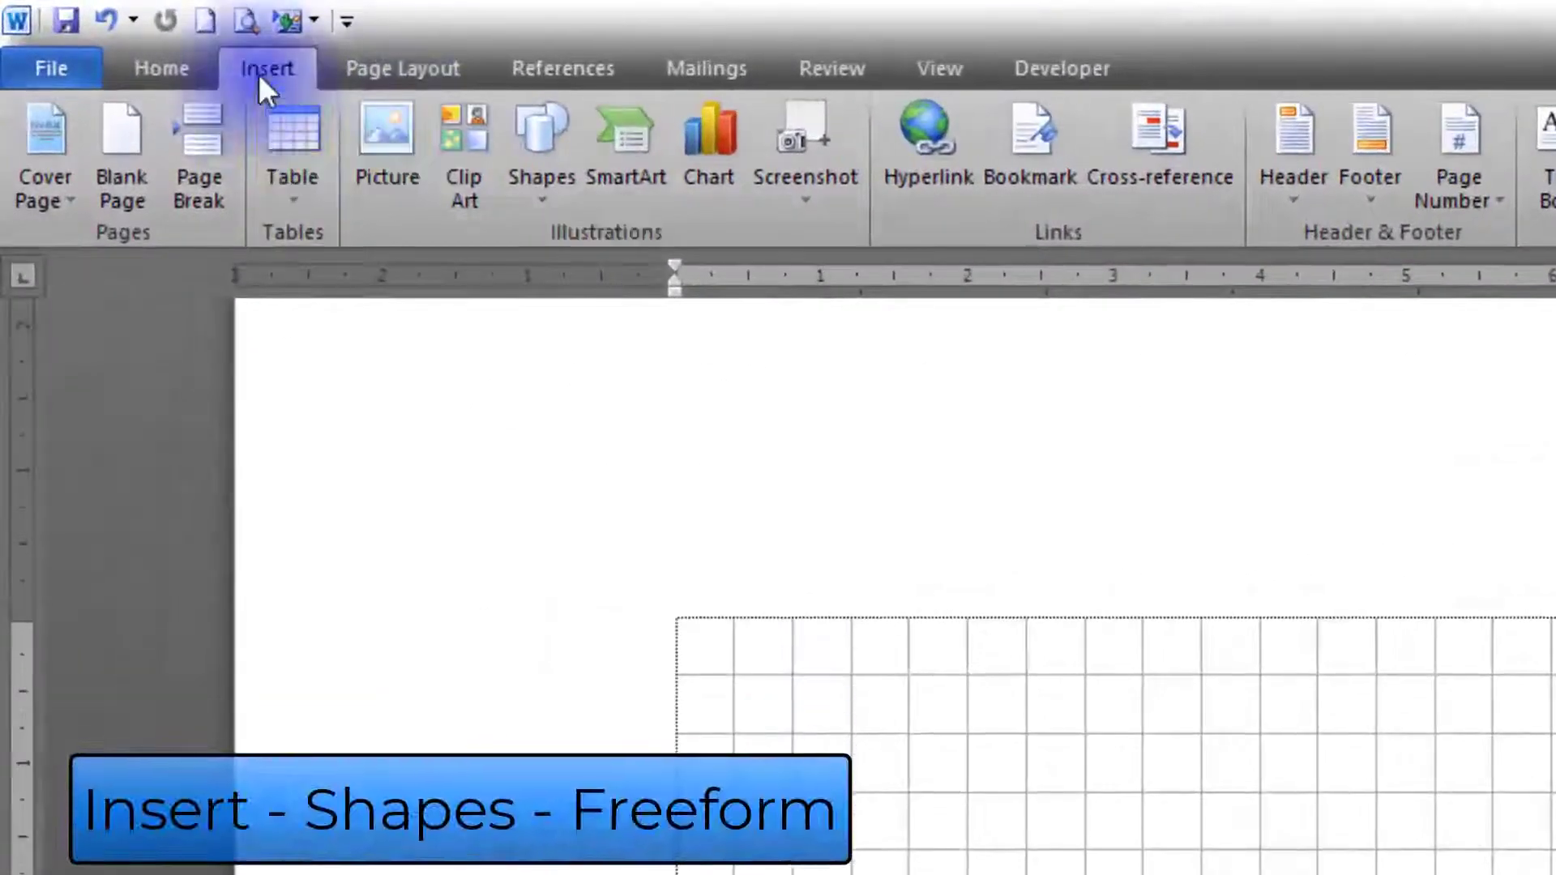
{"action": "left_click", "coordinate": [548, 192]}
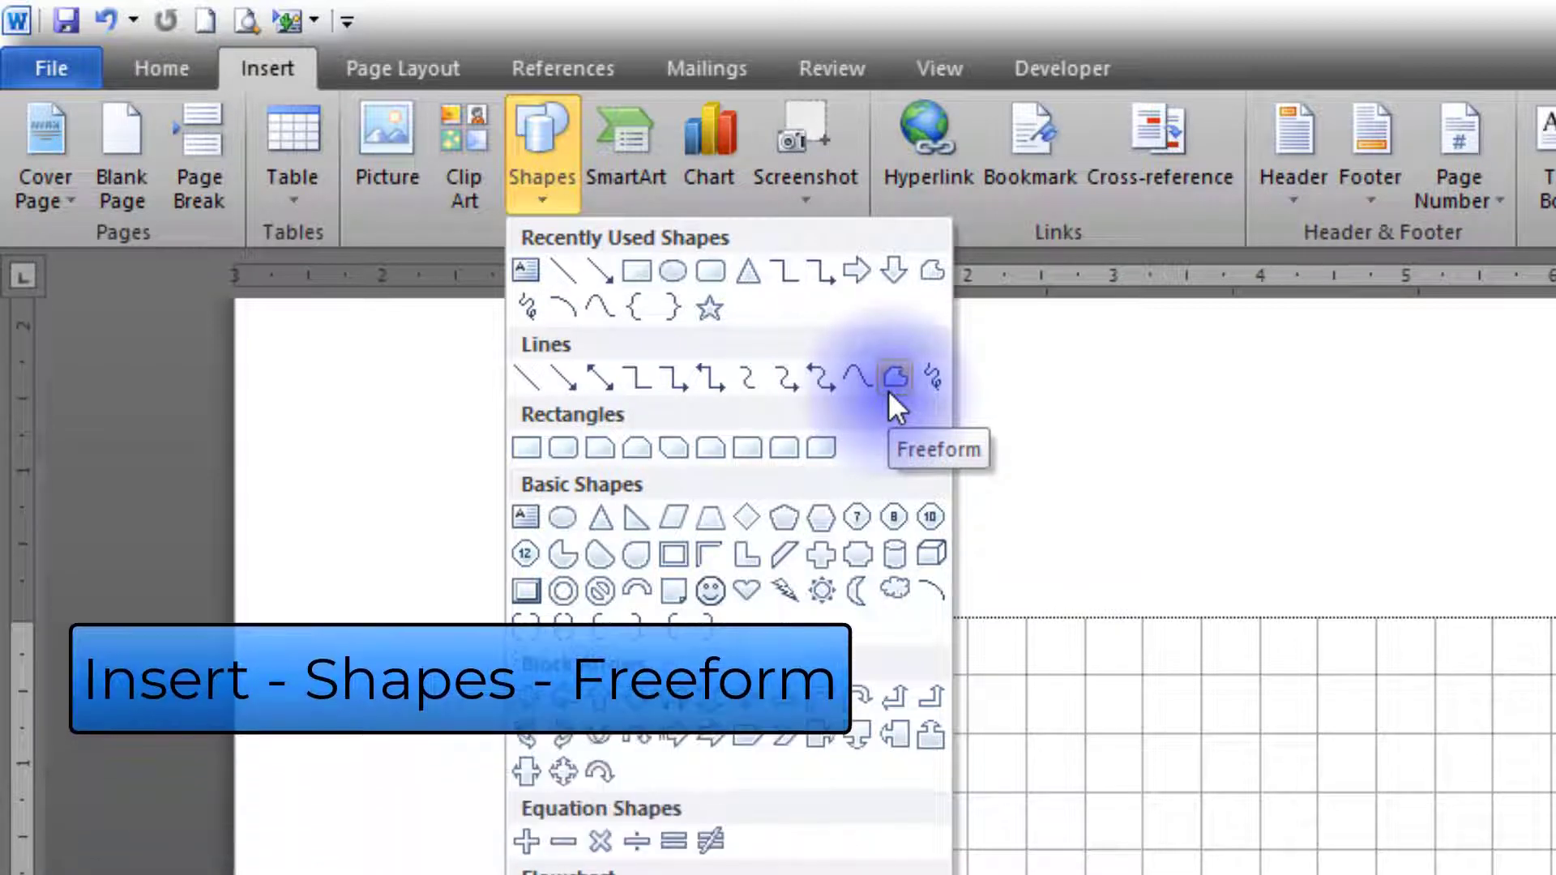
{"action": "left_click", "coordinate": [891, 388]}
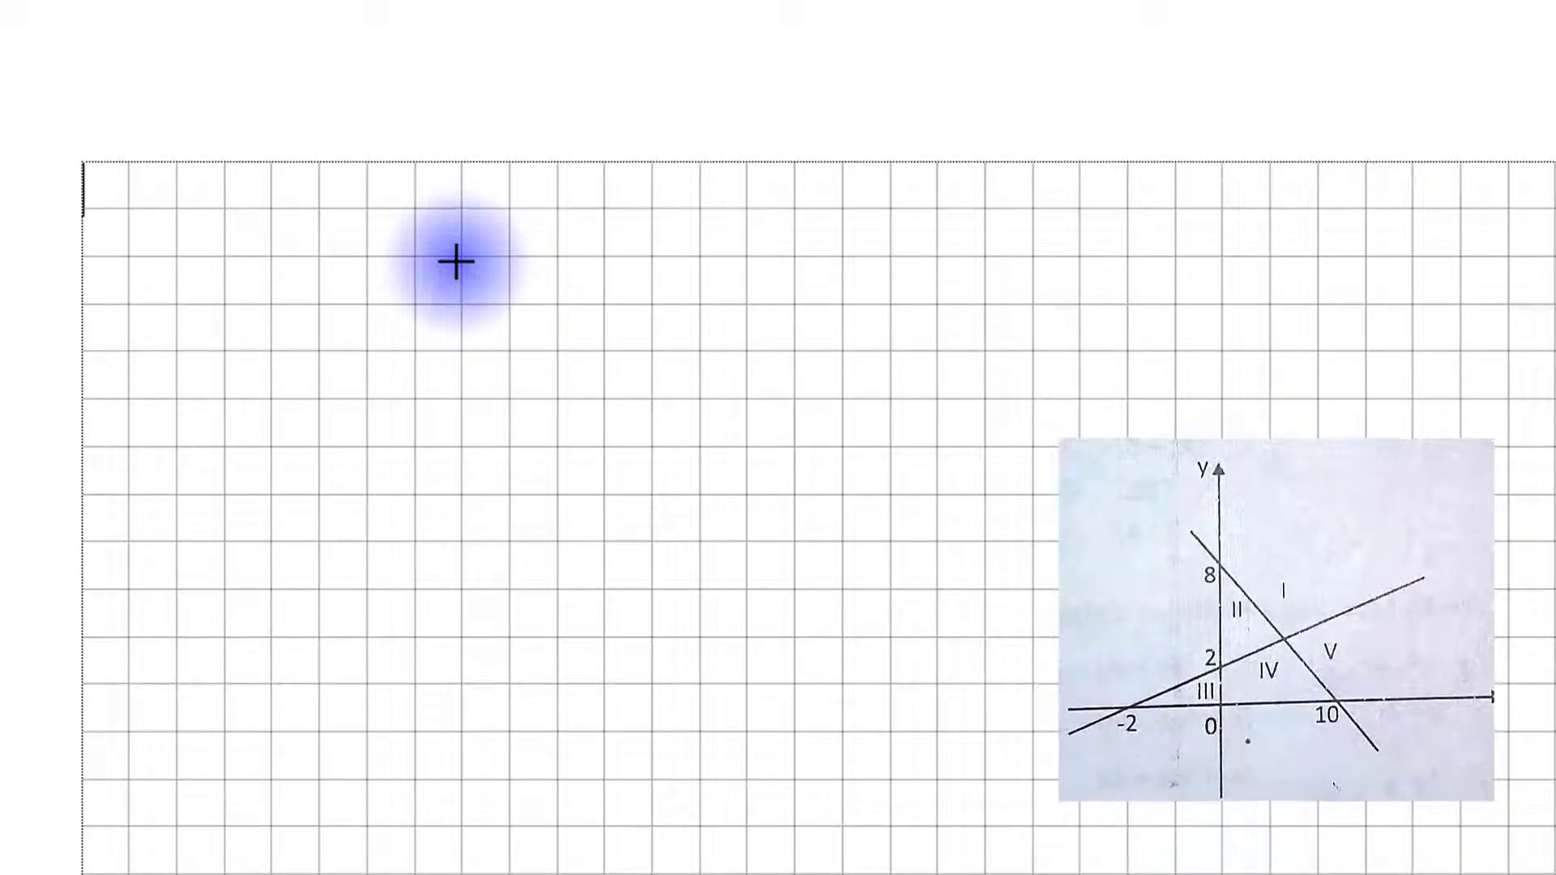
{"action": "scroll", "coordinate": [451, 254], "scroll_direction": "down", "scroll_amount": 2}
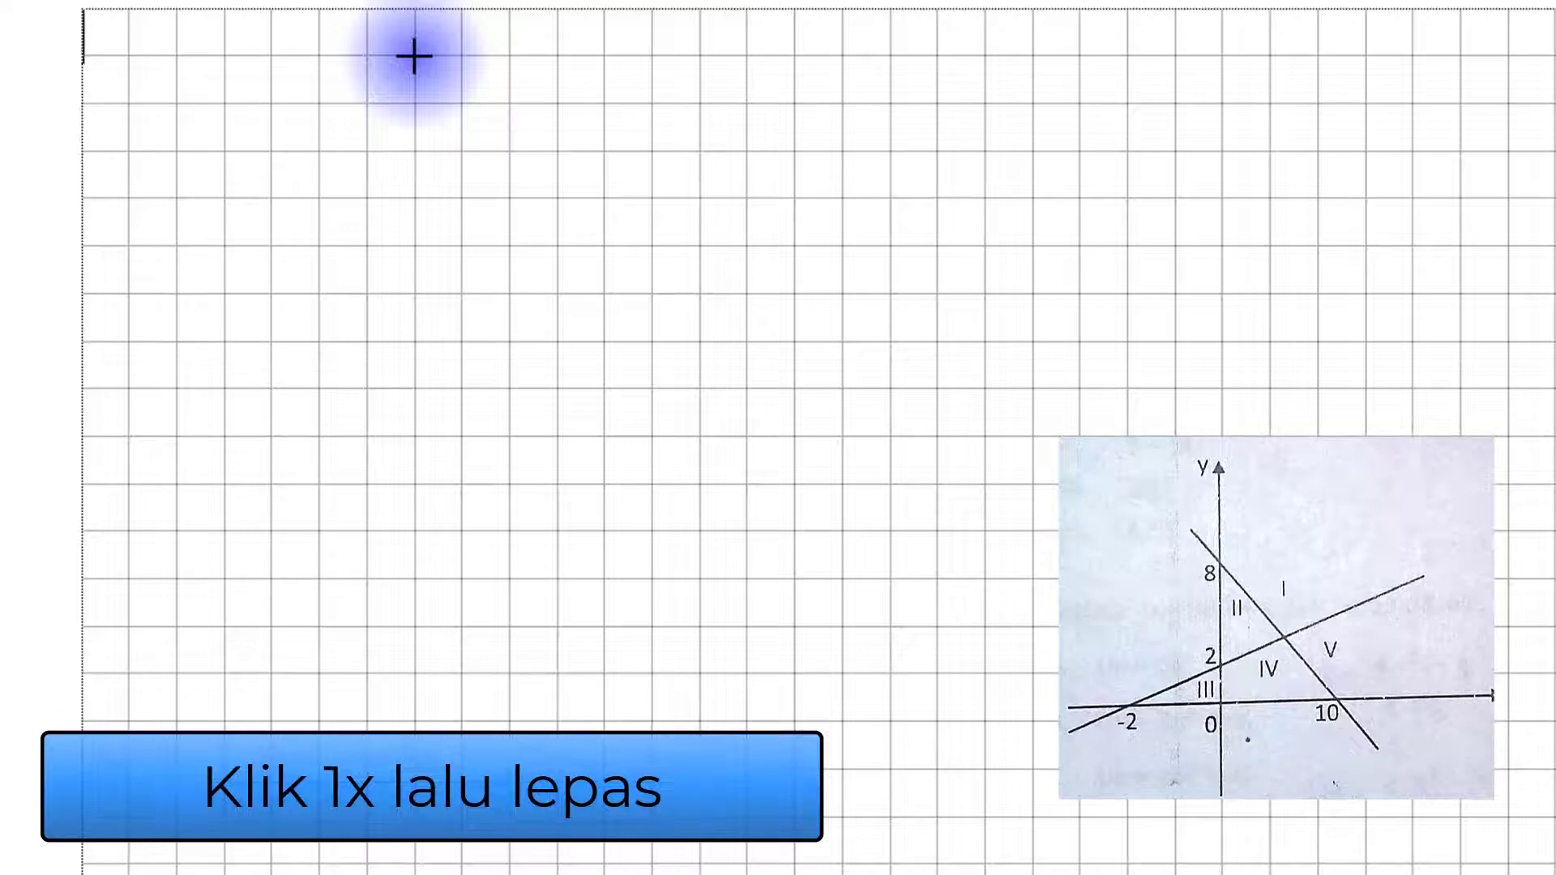
{"action": "left_click", "coordinate": [411, 58]}
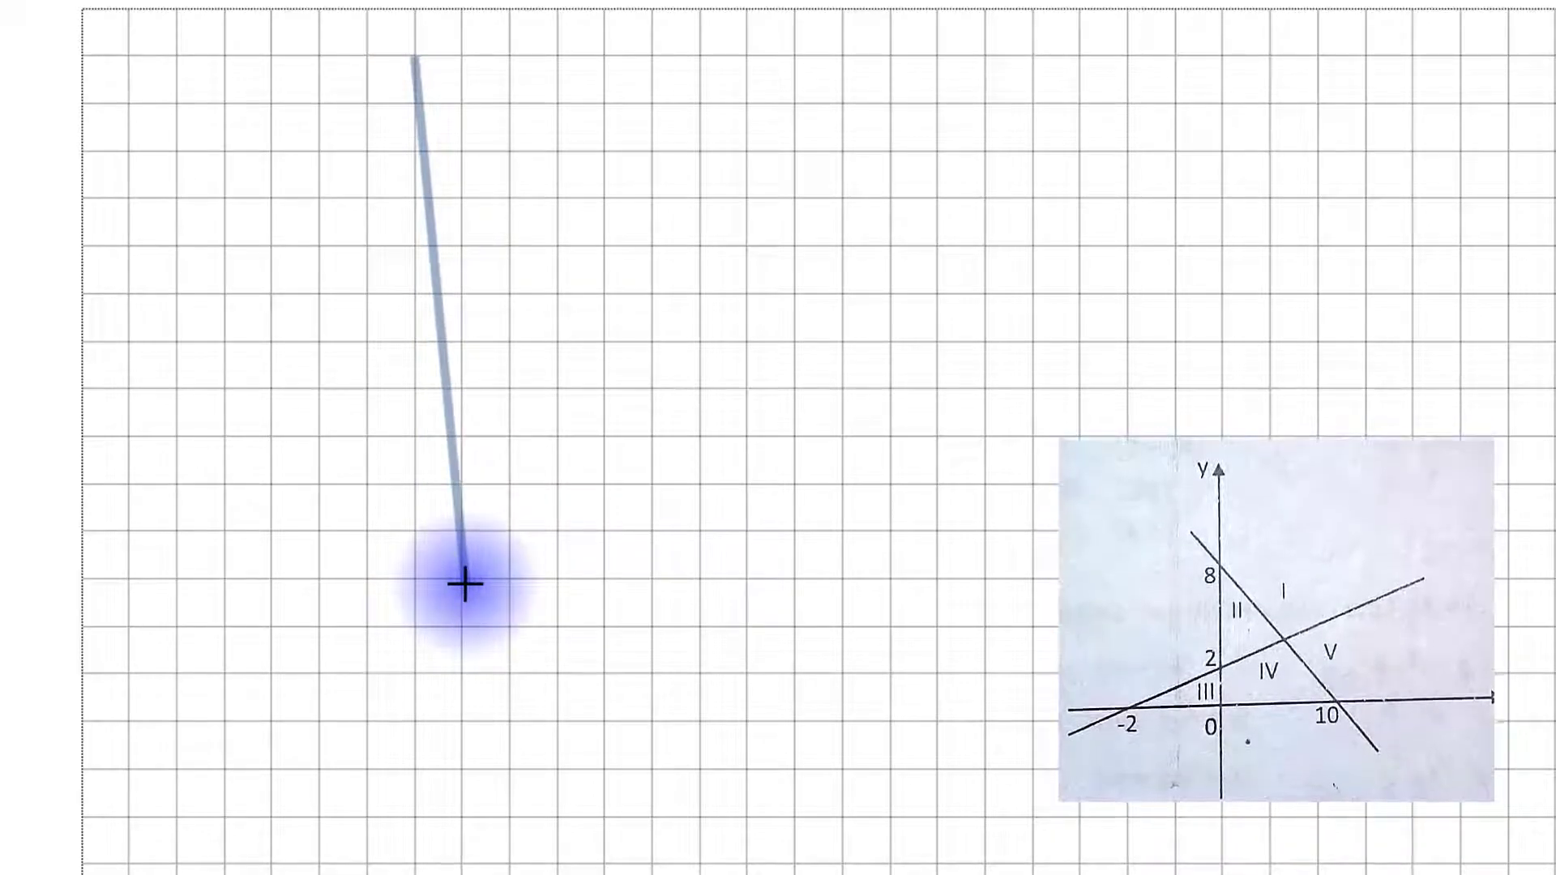
{"action": "key", "text": "shift"}
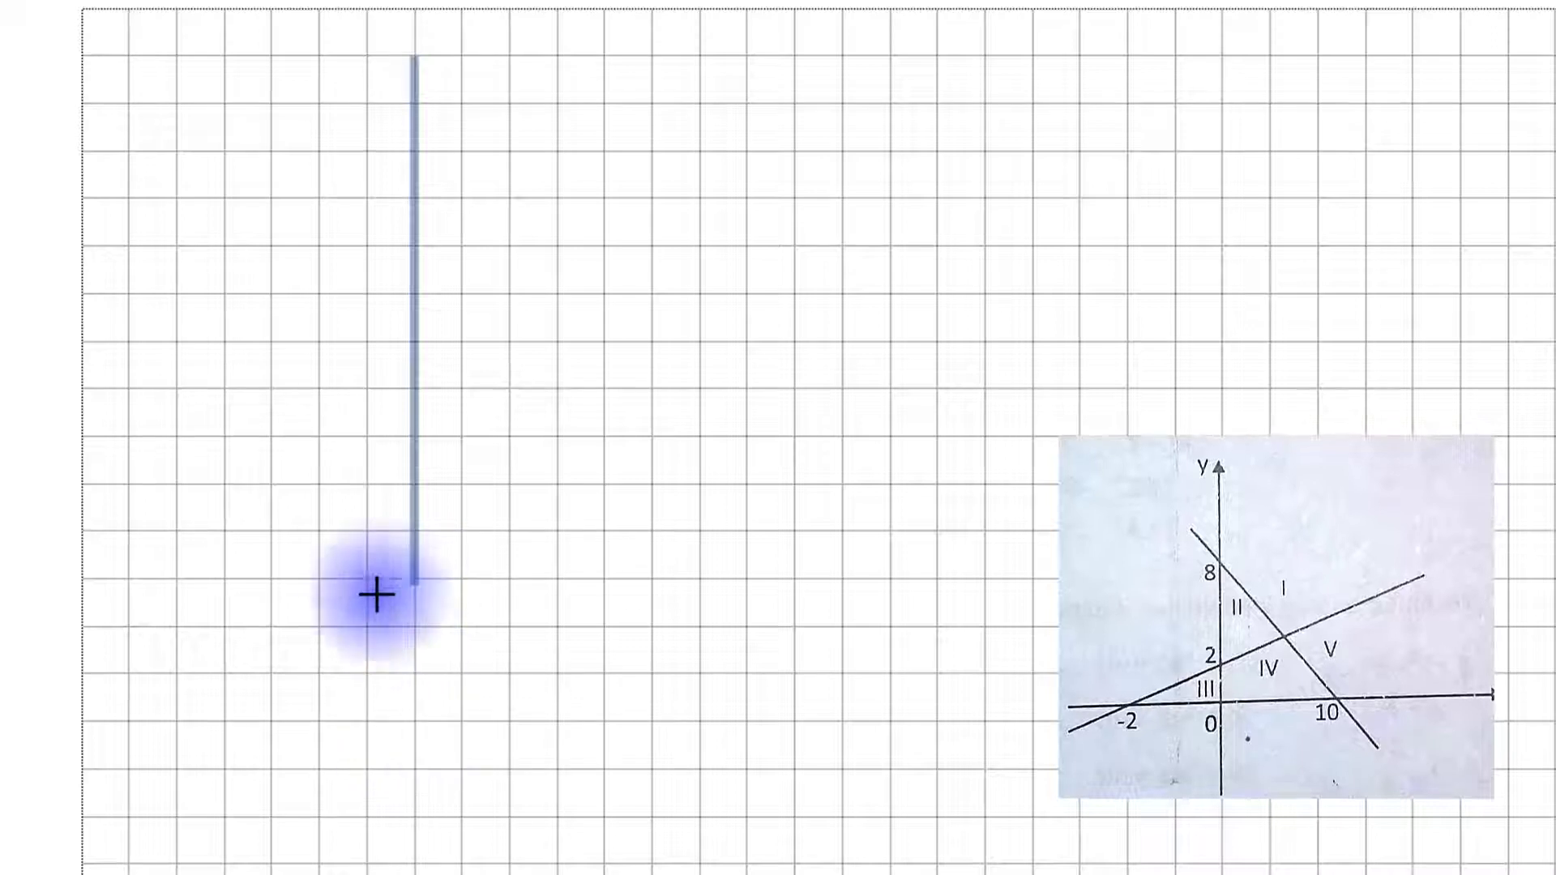
{"action": "left_click", "coordinate": [412, 640]}
Retrace the freeform up to the origin, draw the horizontal x-axis about 6,8 cm long across it, and finish the shape
{"action": "left_click_drag", "start_coordinate": [293, 696], "coordinate": [417, 522]}
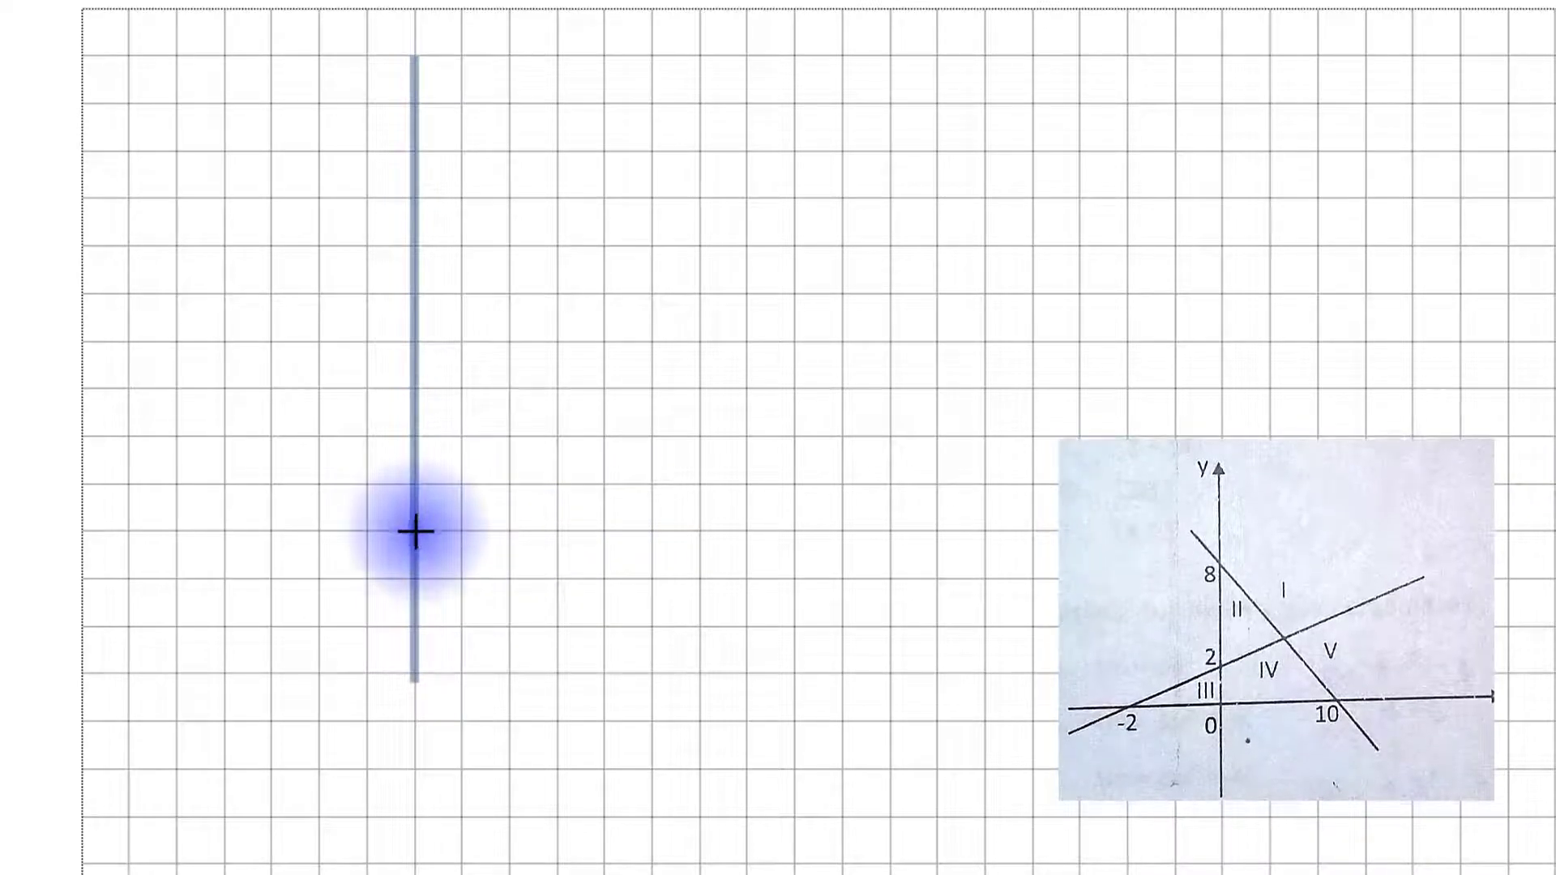
{"action": "mouse_move", "coordinate": [415, 531]}
{"action": "left_mouse_down"}
{"action": "mouse_move", "coordinate": [556, 504]}
{"action": "mouse_move", "coordinate": [451, 489]}
{"action": "mouse_move", "coordinate": [305, 524]}
{"action": "mouse_move", "coordinate": [293, 546]}
{"action": "mouse_move", "coordinate": [306, 534]}
{"action": "mouse_move", "coordinate": [124, 531]}
{"action": "left_mouse_up"}
{"action": "mouse_move", "coordinate": [123, 531]}
{"action": "left_mouse_down"}
{"action": "mouse_move", "coordinate": [524, 469]}
{"action": "mouse_move", "coordinate": [761, 538]}
{"action": "mouse_move", "coordinate": [938, 528]}
{"action": "left_mouse_up"}
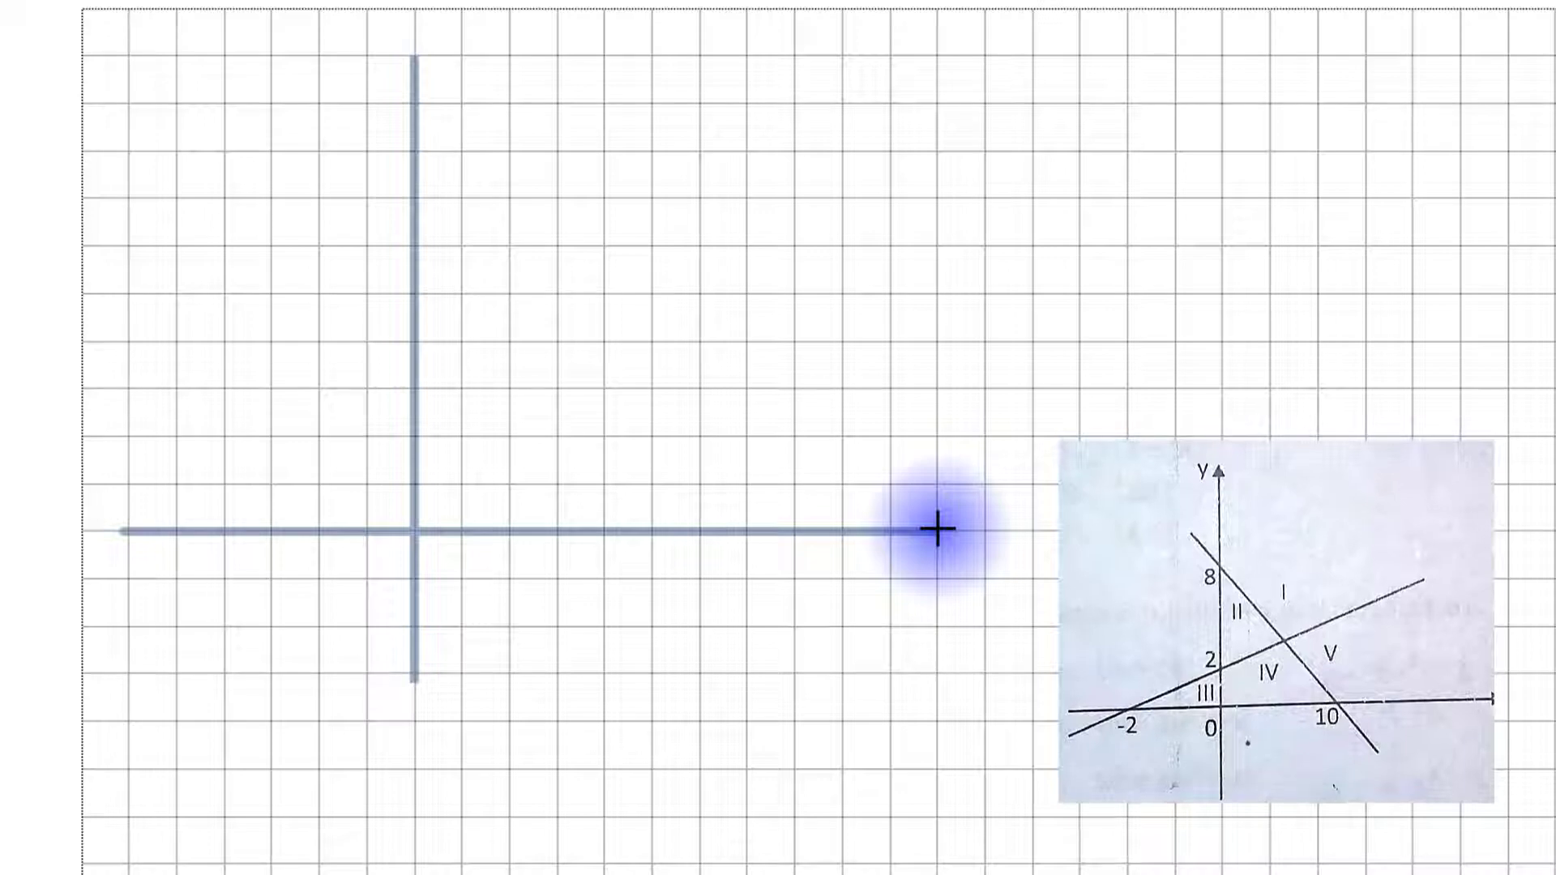
{"action": "double_click", "coordinate": [938, 528]}
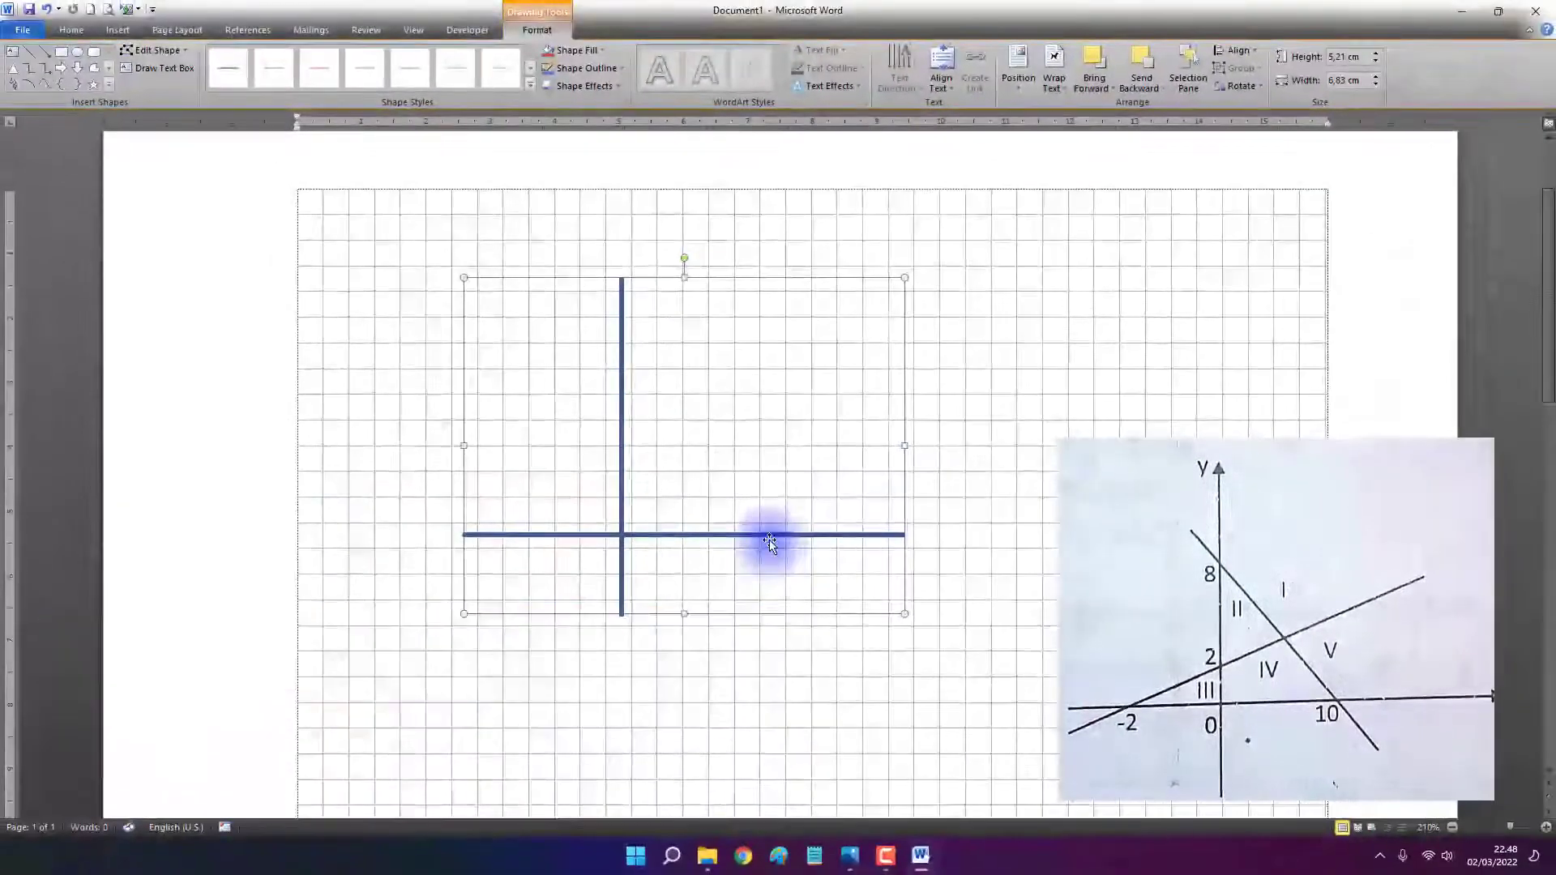
Move the axes shape up and to the left on the grid
{"action": "left_click_drag", "start_coordinate": [685, 531], "coordinate": [472, 435]}
{"action": "left_click_drag", "start_coordinate": [652, 482], "coordinate": [652, 482]}
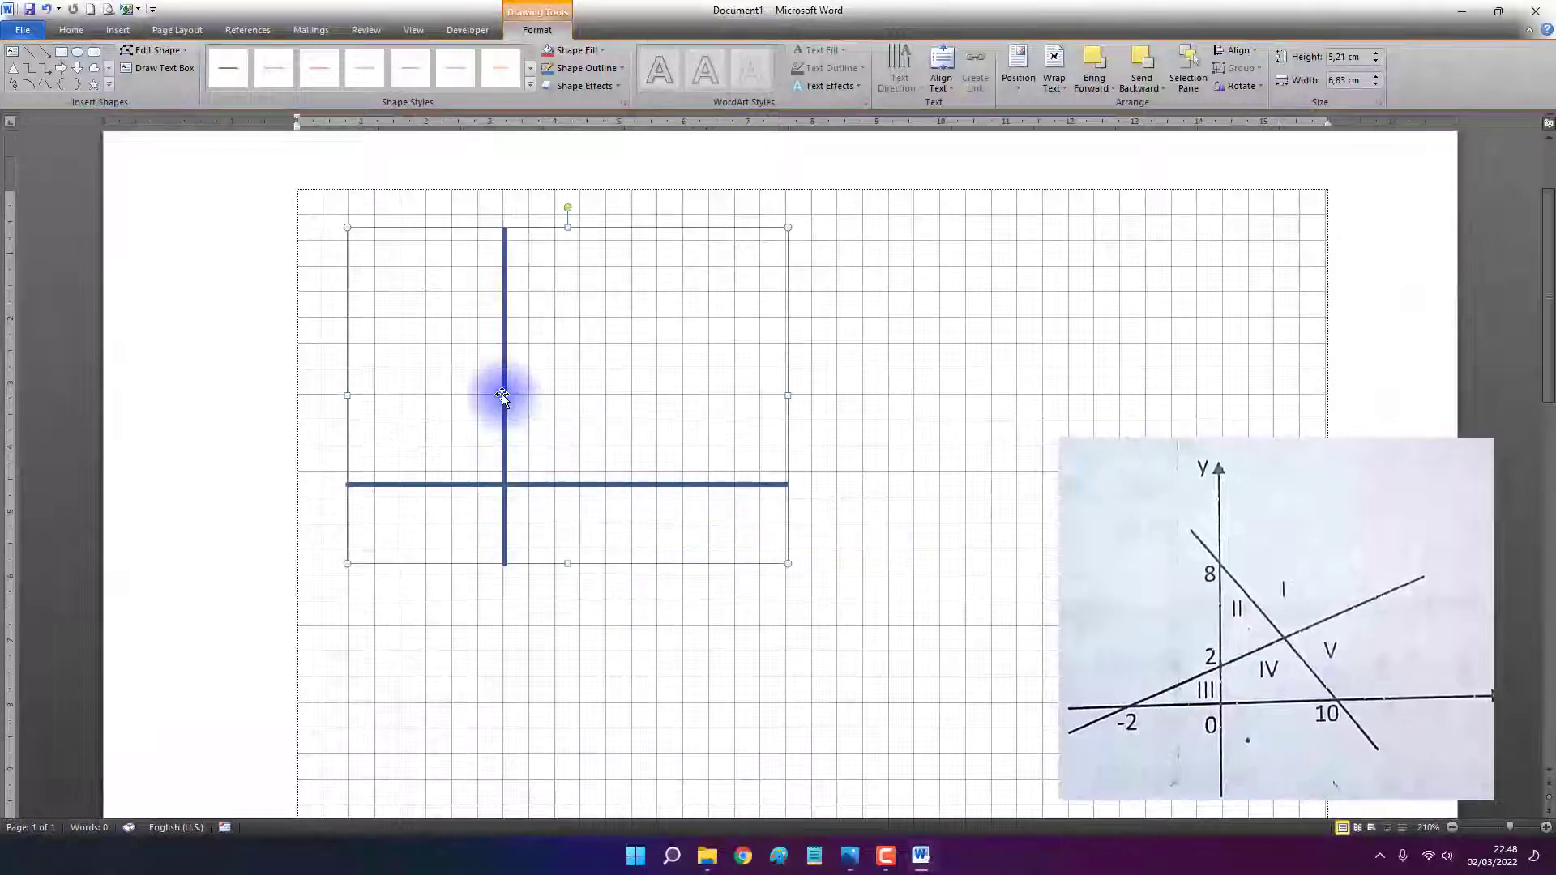
{"action": "left_click", "coordinate": [134, 31]}
{"action": "left_click", "coordinate": [233, 76]}
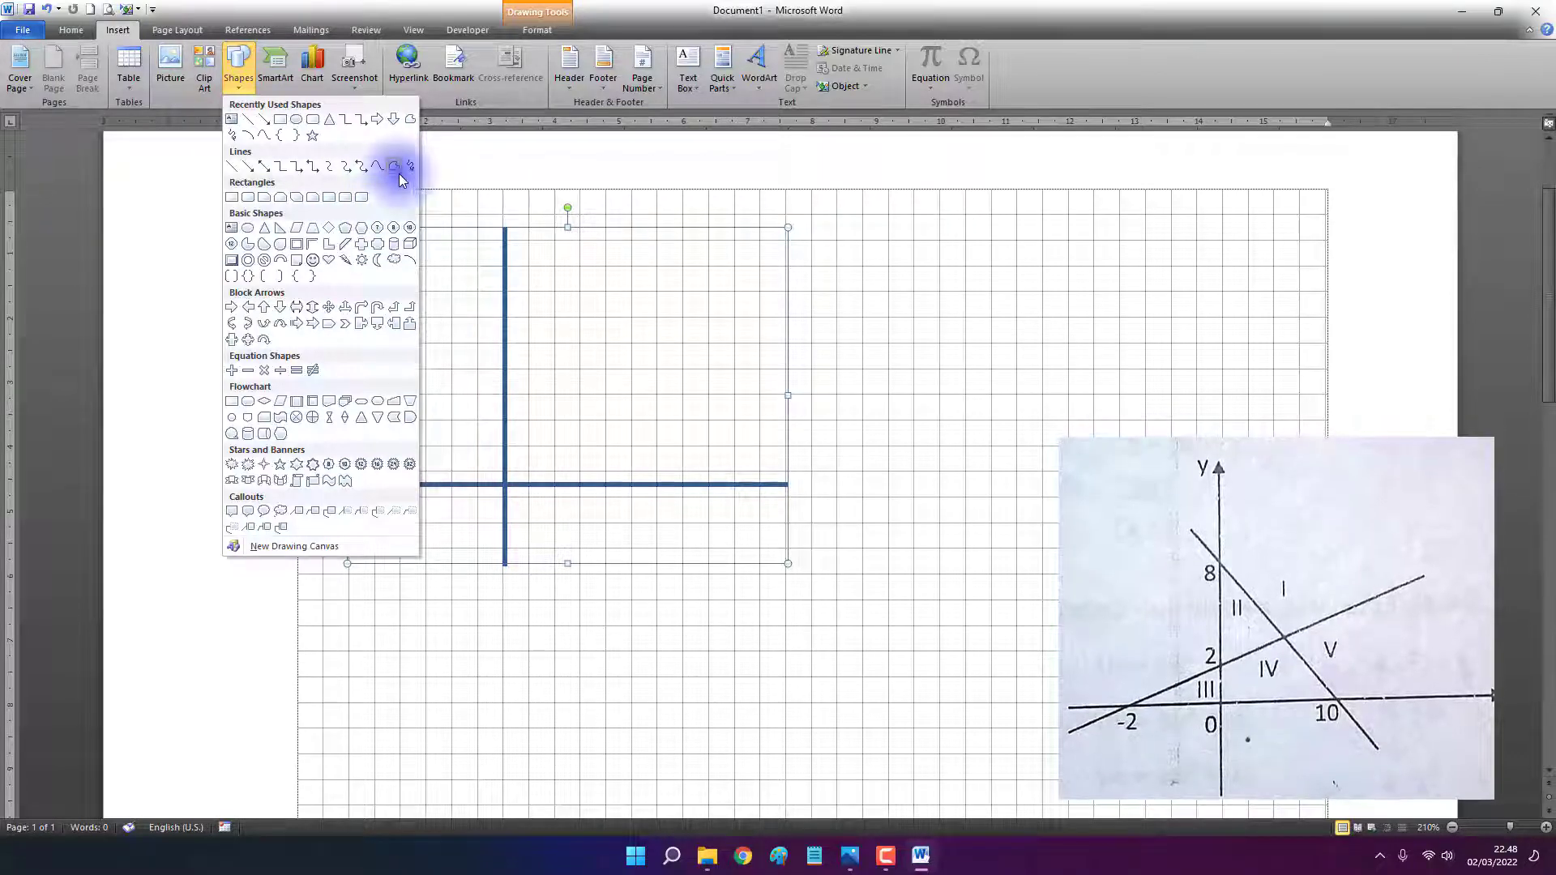
{"action": "left_click", "coordinate": [856, 294]}
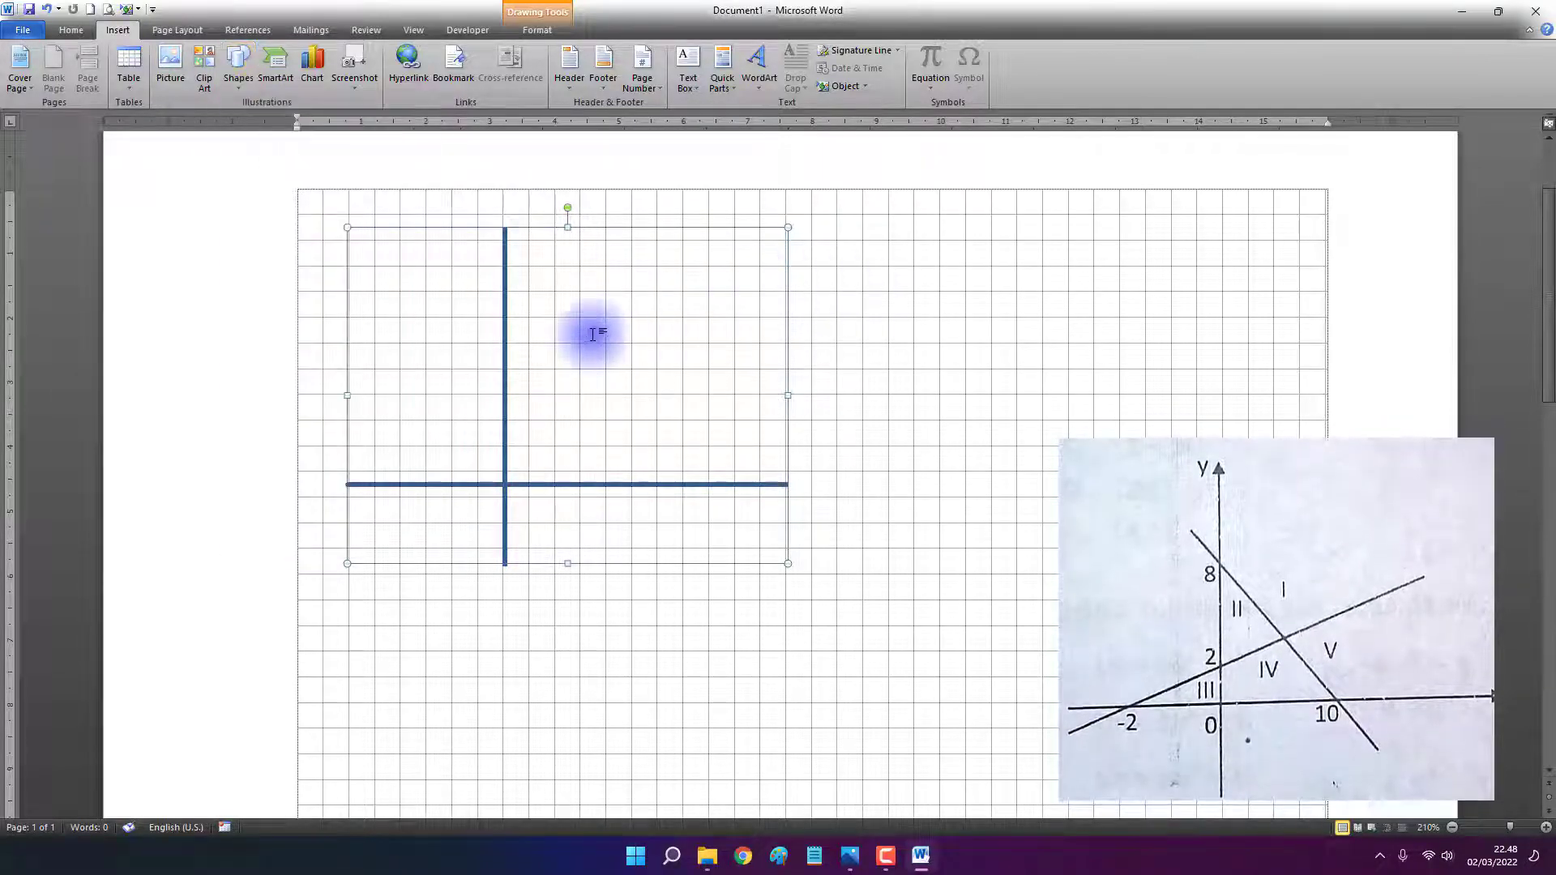
{"action": "left_click", "coordinate": [263, 174]}
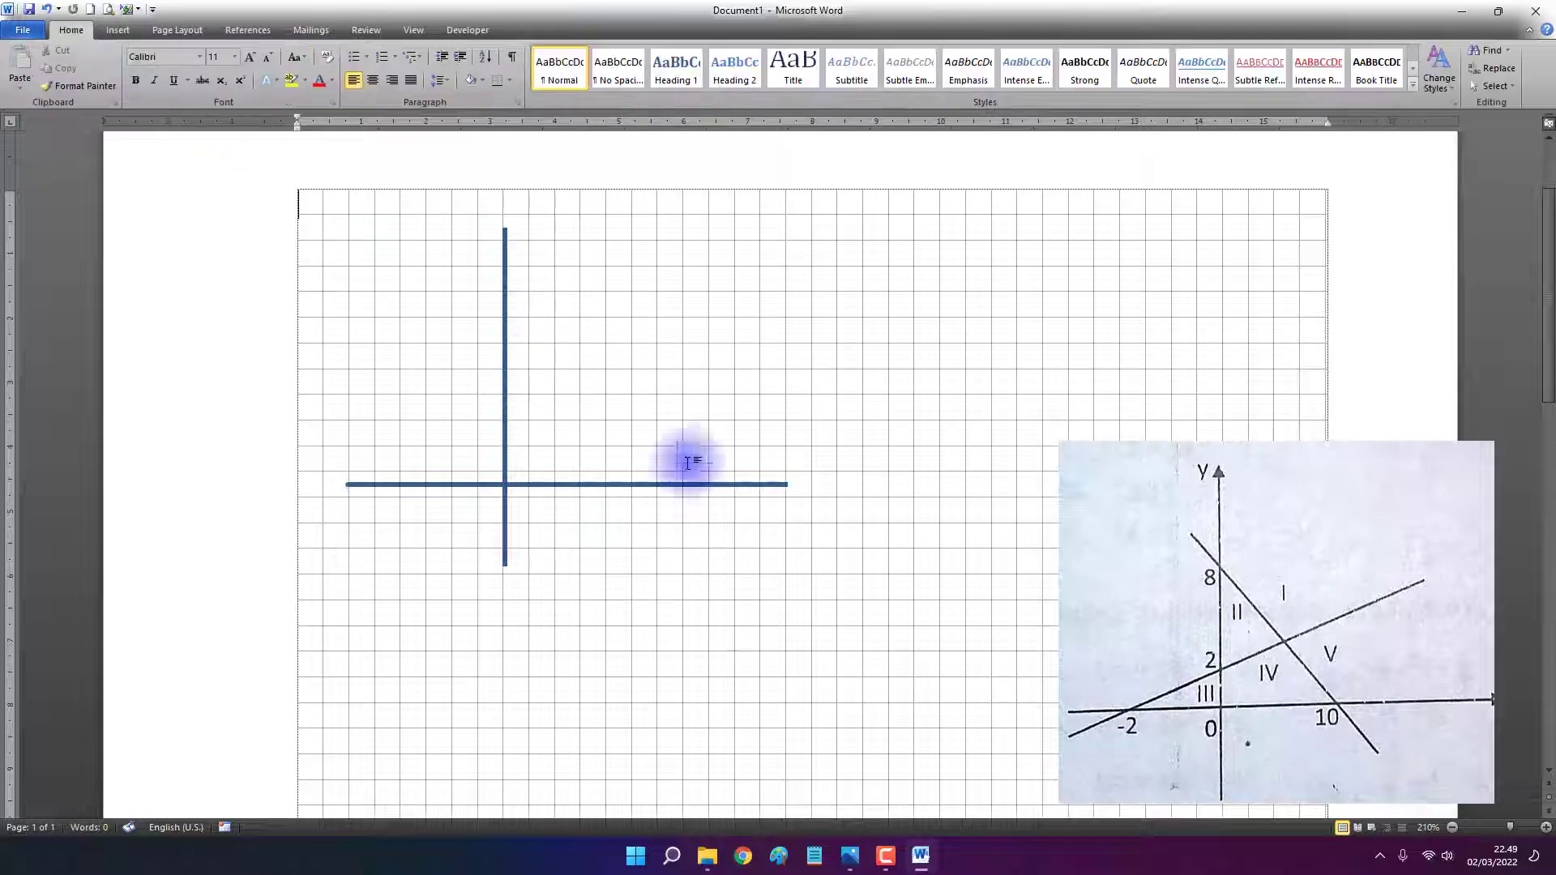
Move the axes shape about 2 cm to the right on the grid and nudge it so the vertical axis meets a gridline
{"action": "left_click", "coordinate": [505, 419]}
{"action": "mouse_move", "coordinate": [504, 420]}
{"action": "left_mouse_down"}
{"action": "mouse_move", "coordinate": [611, 437]}
{"action": "mouse_move", "coordinate": [637, 425]}
{"action": "left_mouse_up"}
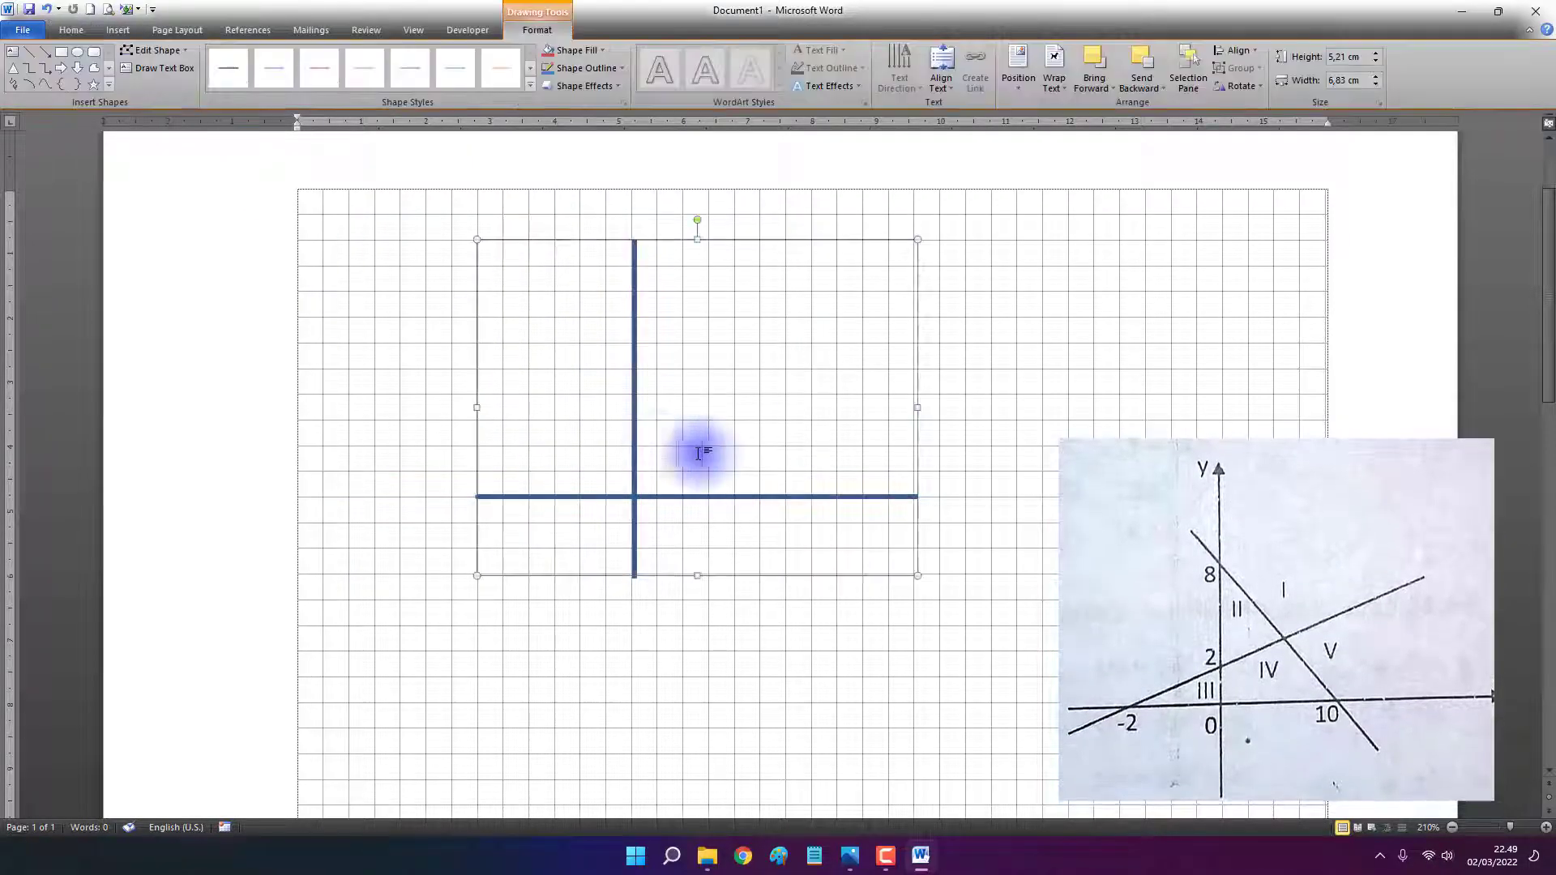
{"action": "key", "text": "Left"}
{"action": "key", "text": "Right"}
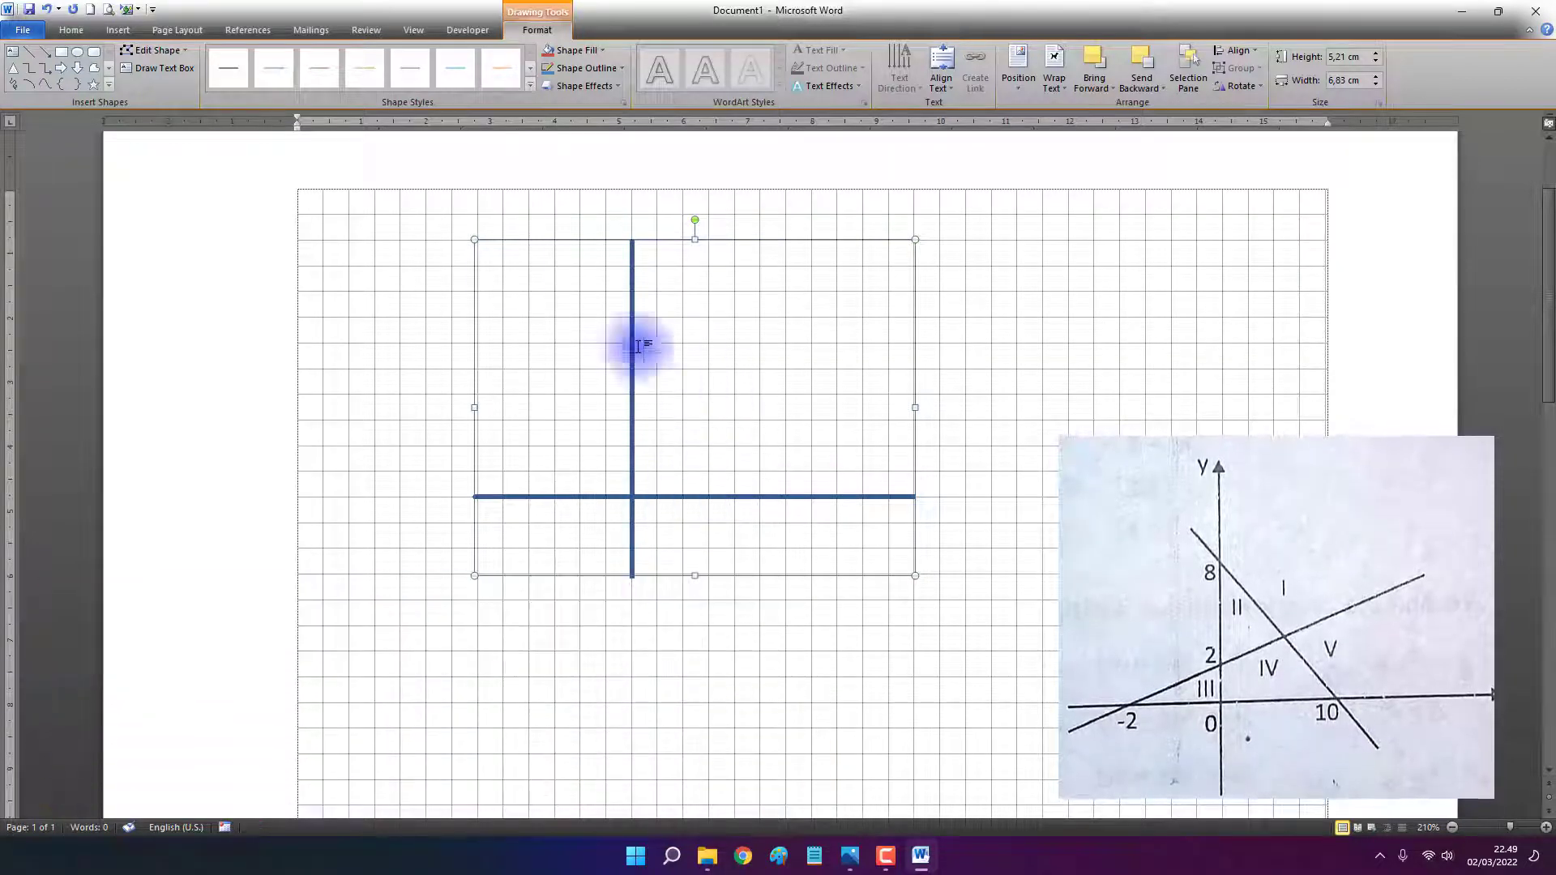
Insert a straight line rising from below the x-axis across both axes, about 3,99 cm high and 3,99 cm wide
{"action": "left_click", "coordinate": [116, 31]}
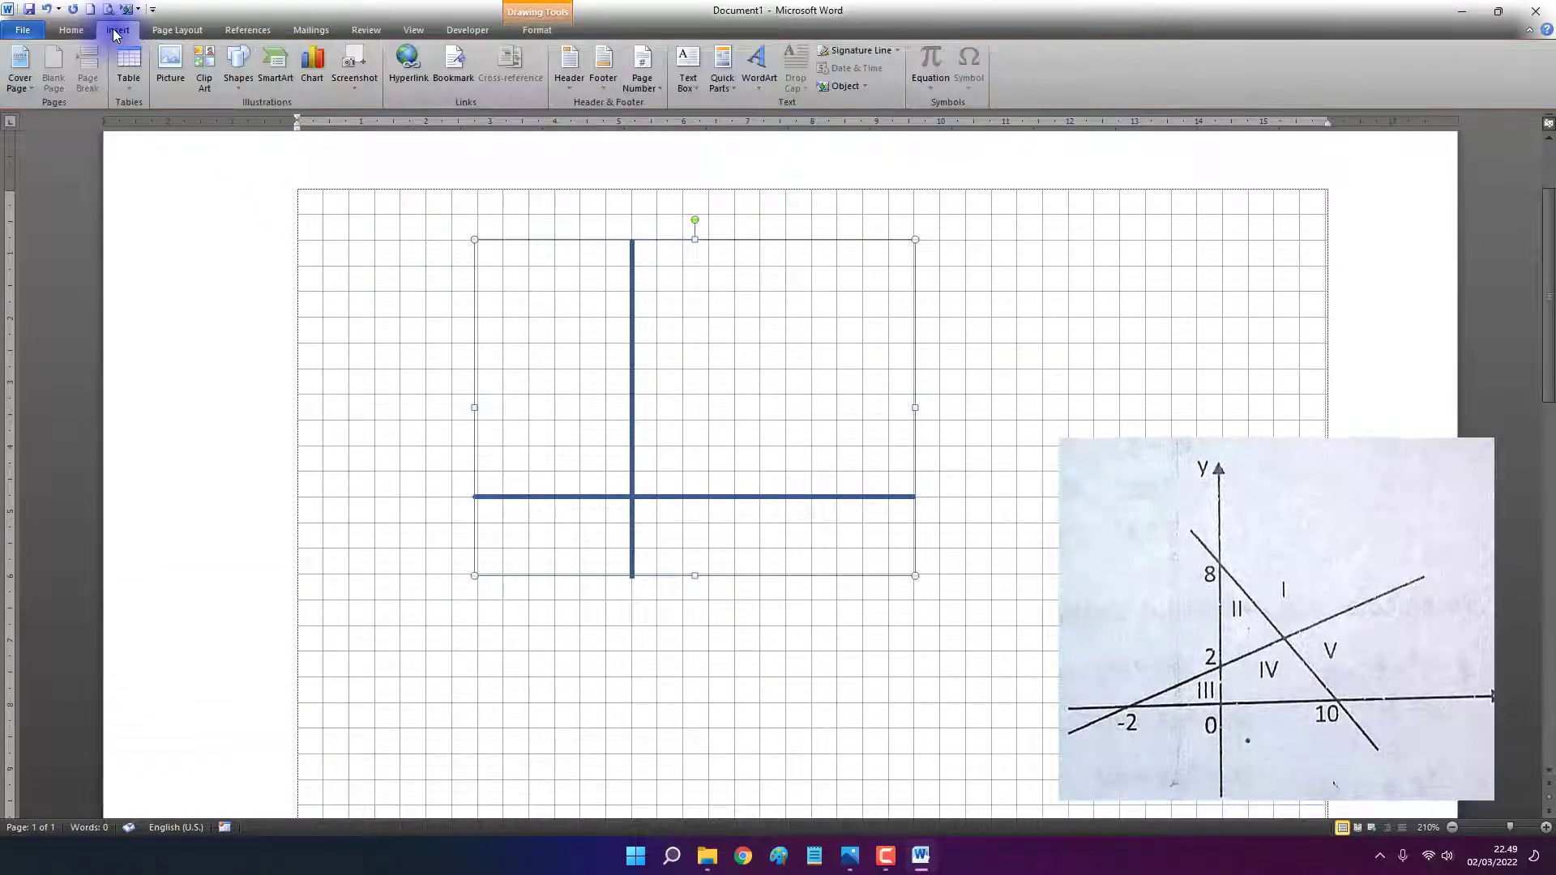
{"action": "left_click", "coordinate": [238, 73]}
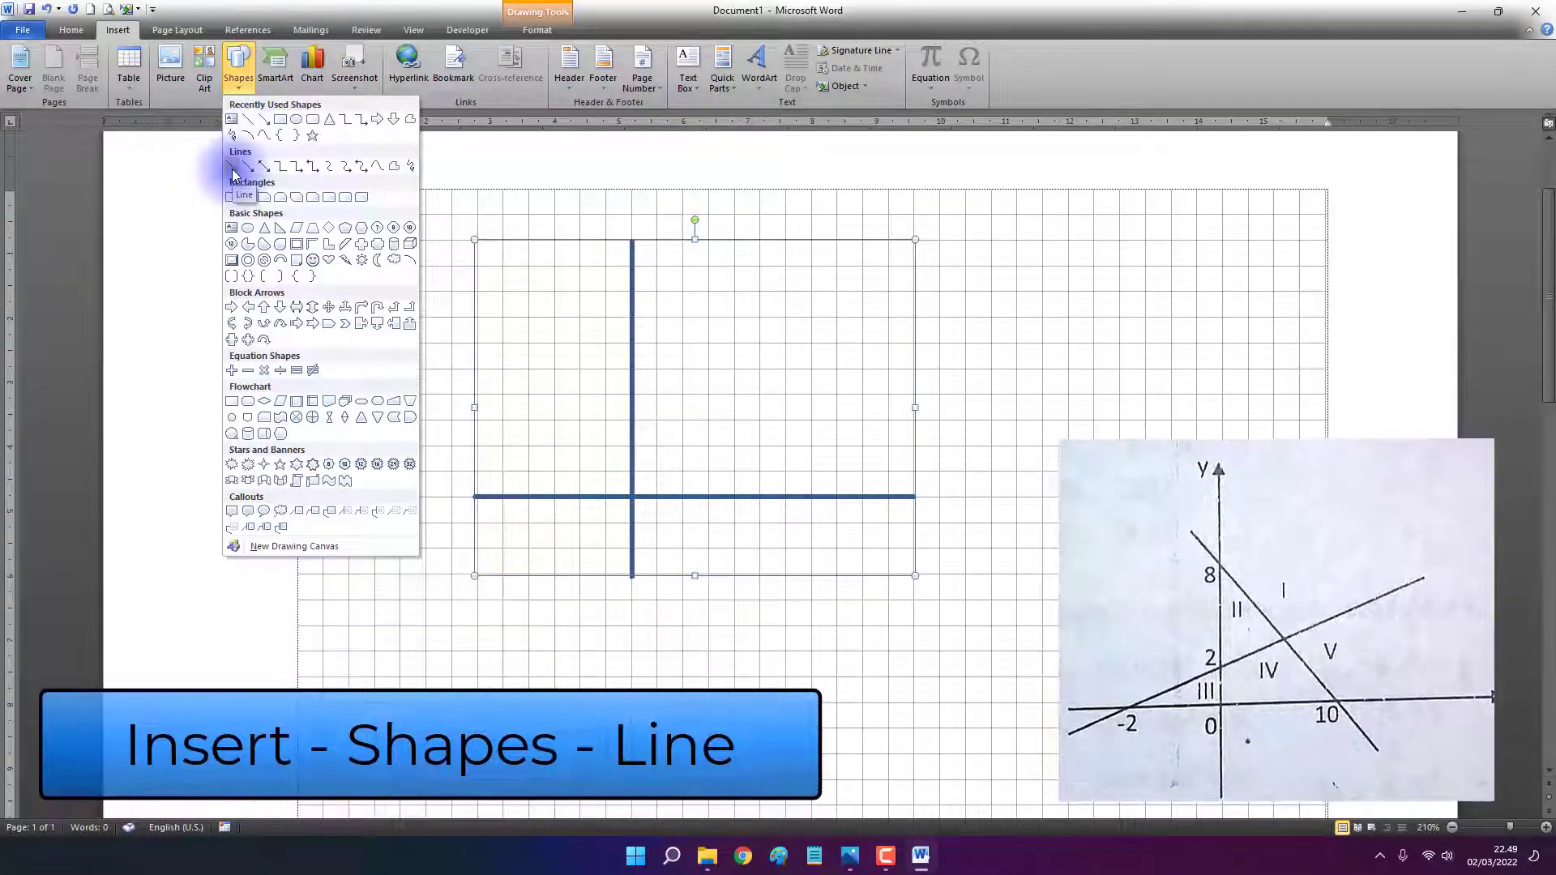
{"action": "left_click", "coordinate": [247, 122]}
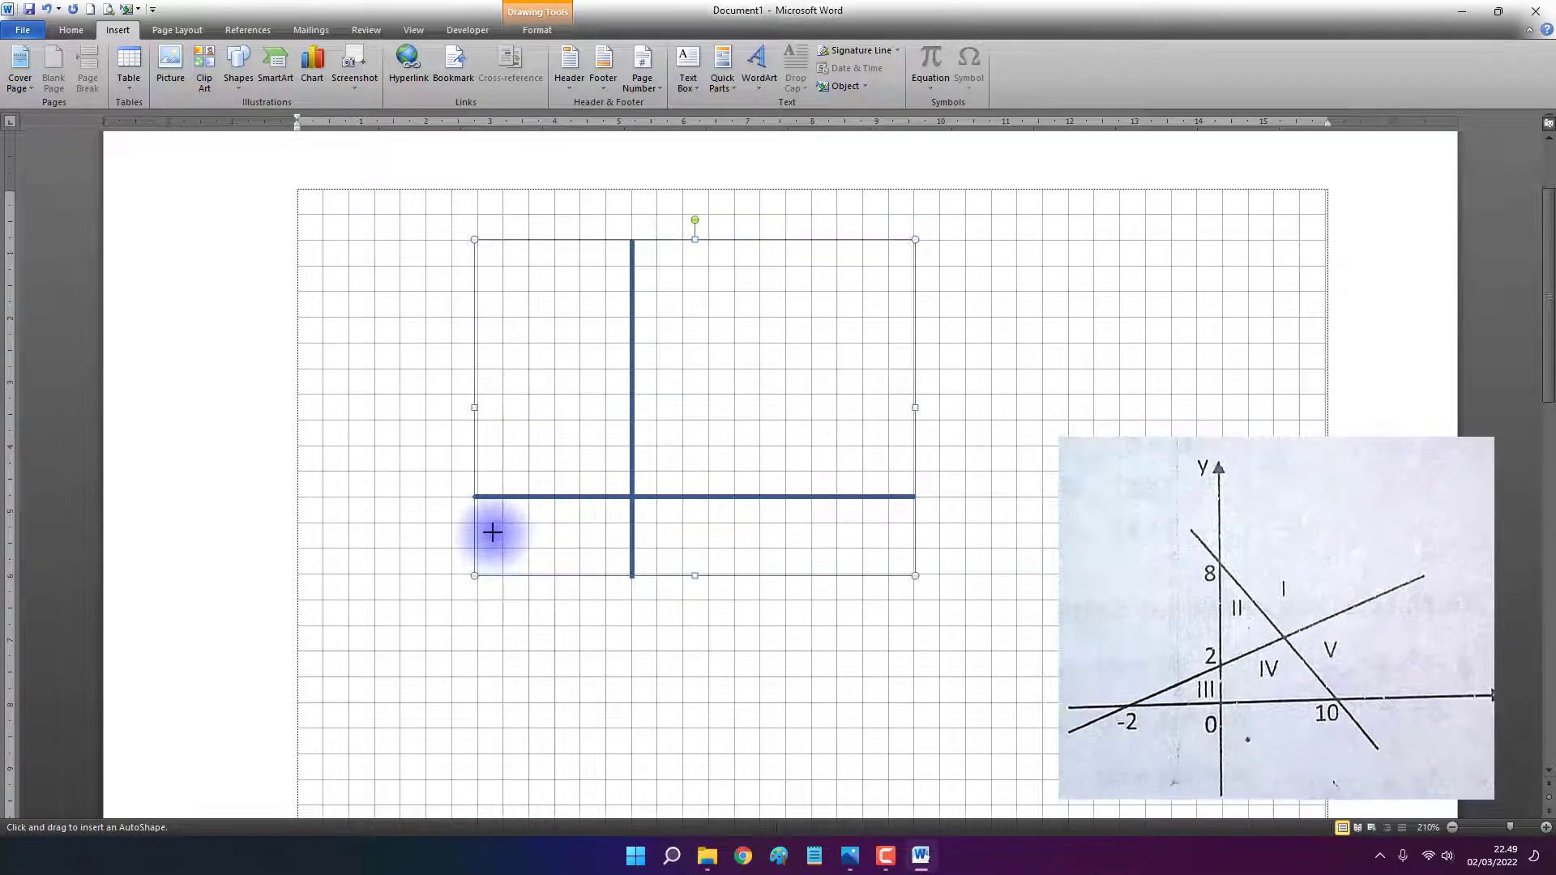
{"action": "mouse_move", "coordinate": [492, 532]}
{"action": "left_mouse_down"}
{"action": "mouse_move", "coordinate": [629, 416]}
{"action": "mouse_move", "coordinate": [645, 372]}
{"action": "mouse_move", "coordinate": [792, 305]}
{"action": "mouse_move", "coordinate": [807, 280]}
{"action": "left_mouse_up"}
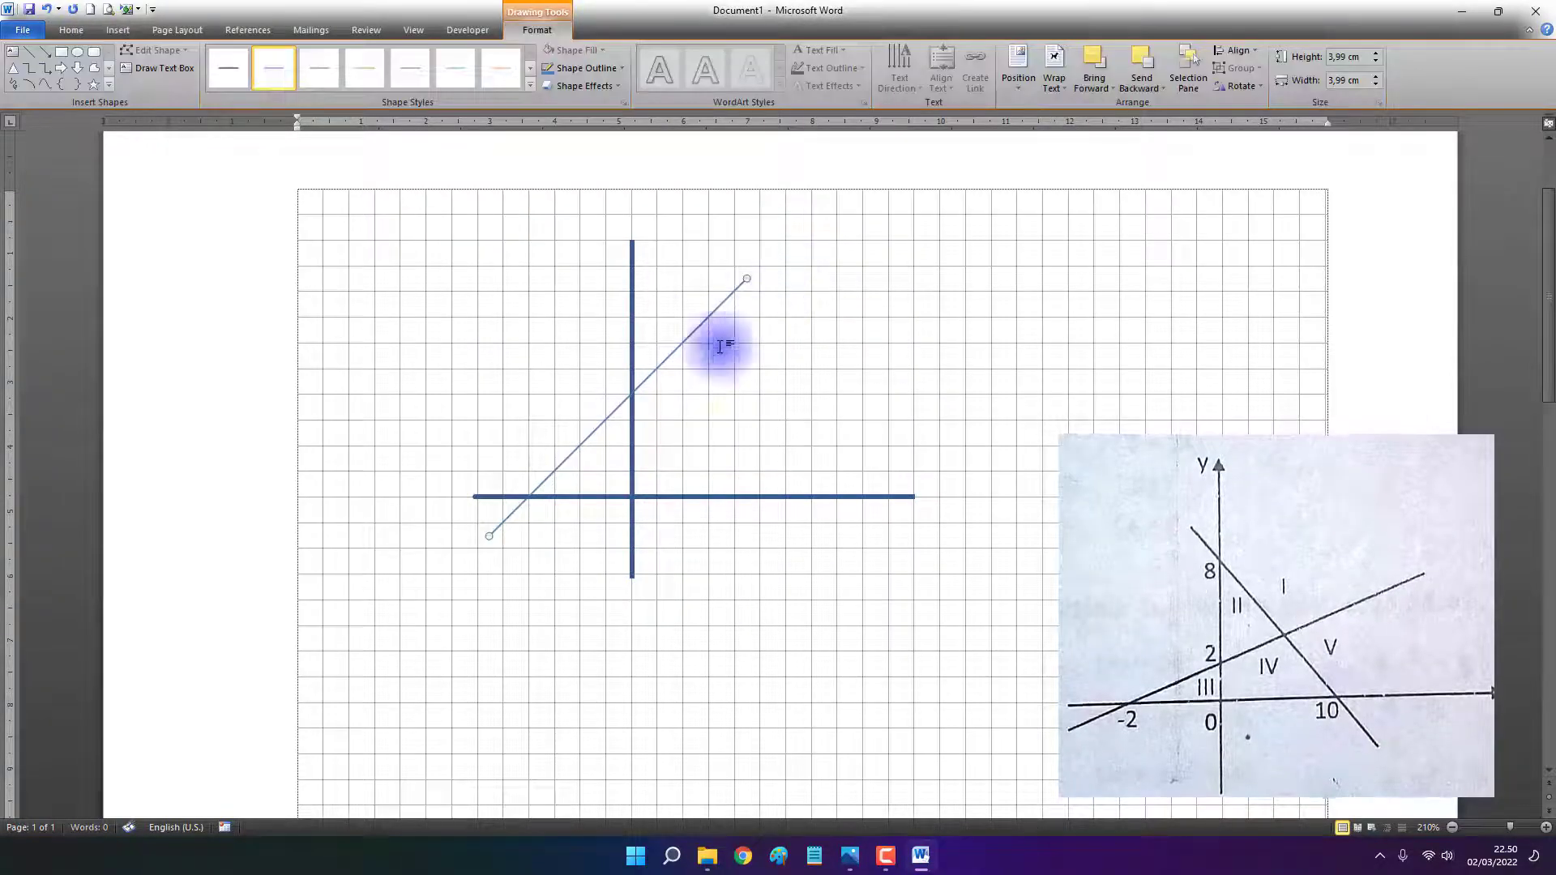
Set the outline weight of the axes shape to 1 pt and select the rising diagonal line
{"action": "left_click", "coordinate": [634, 350]}
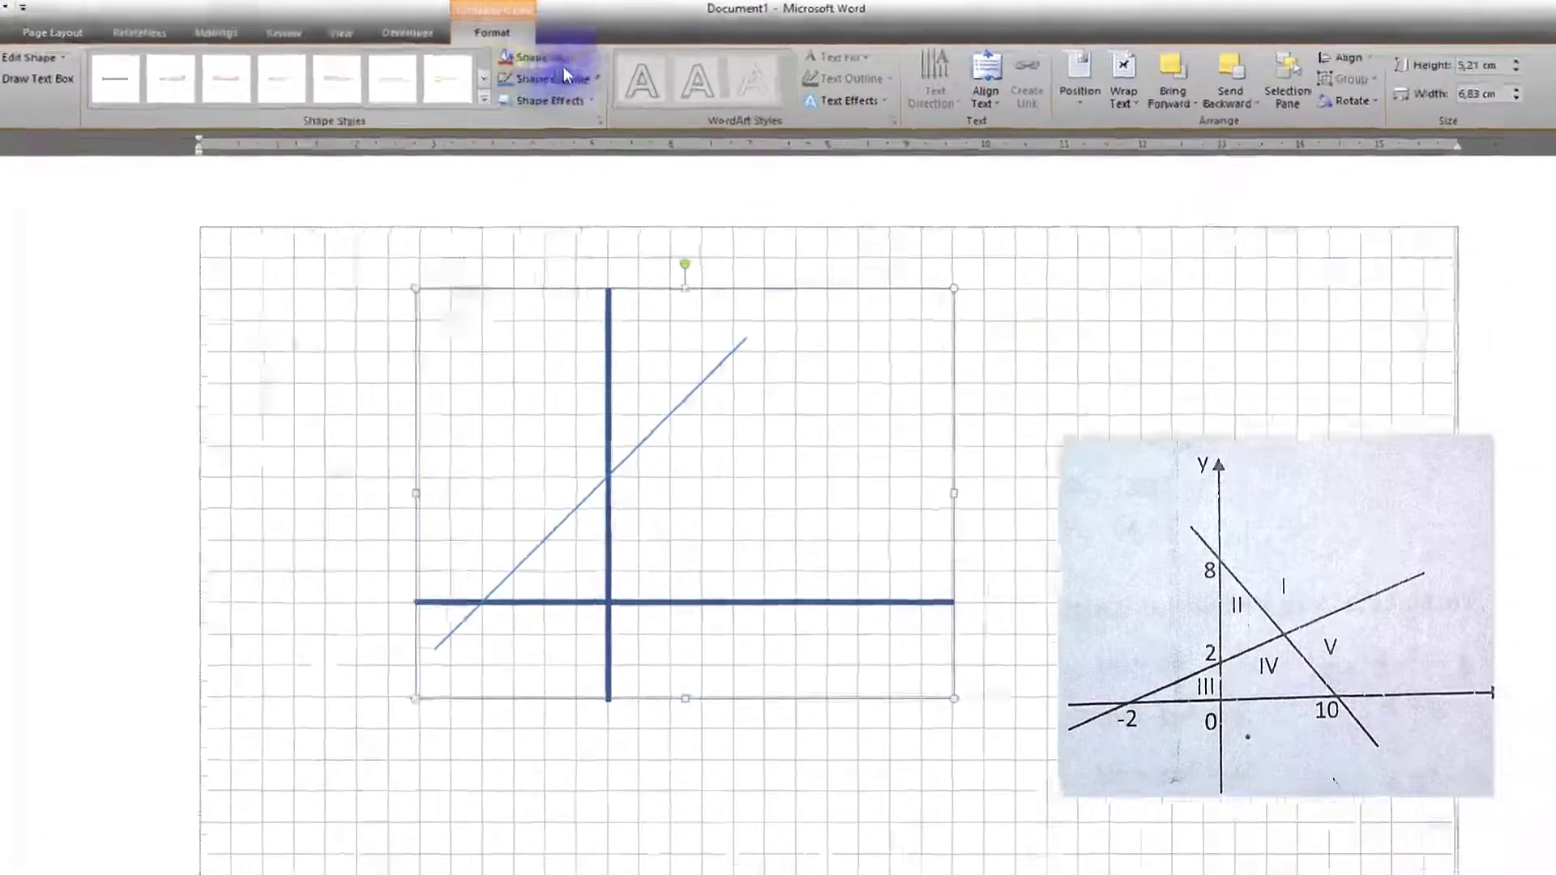
{"action": "left_click", "coordinate": [518, 92]}
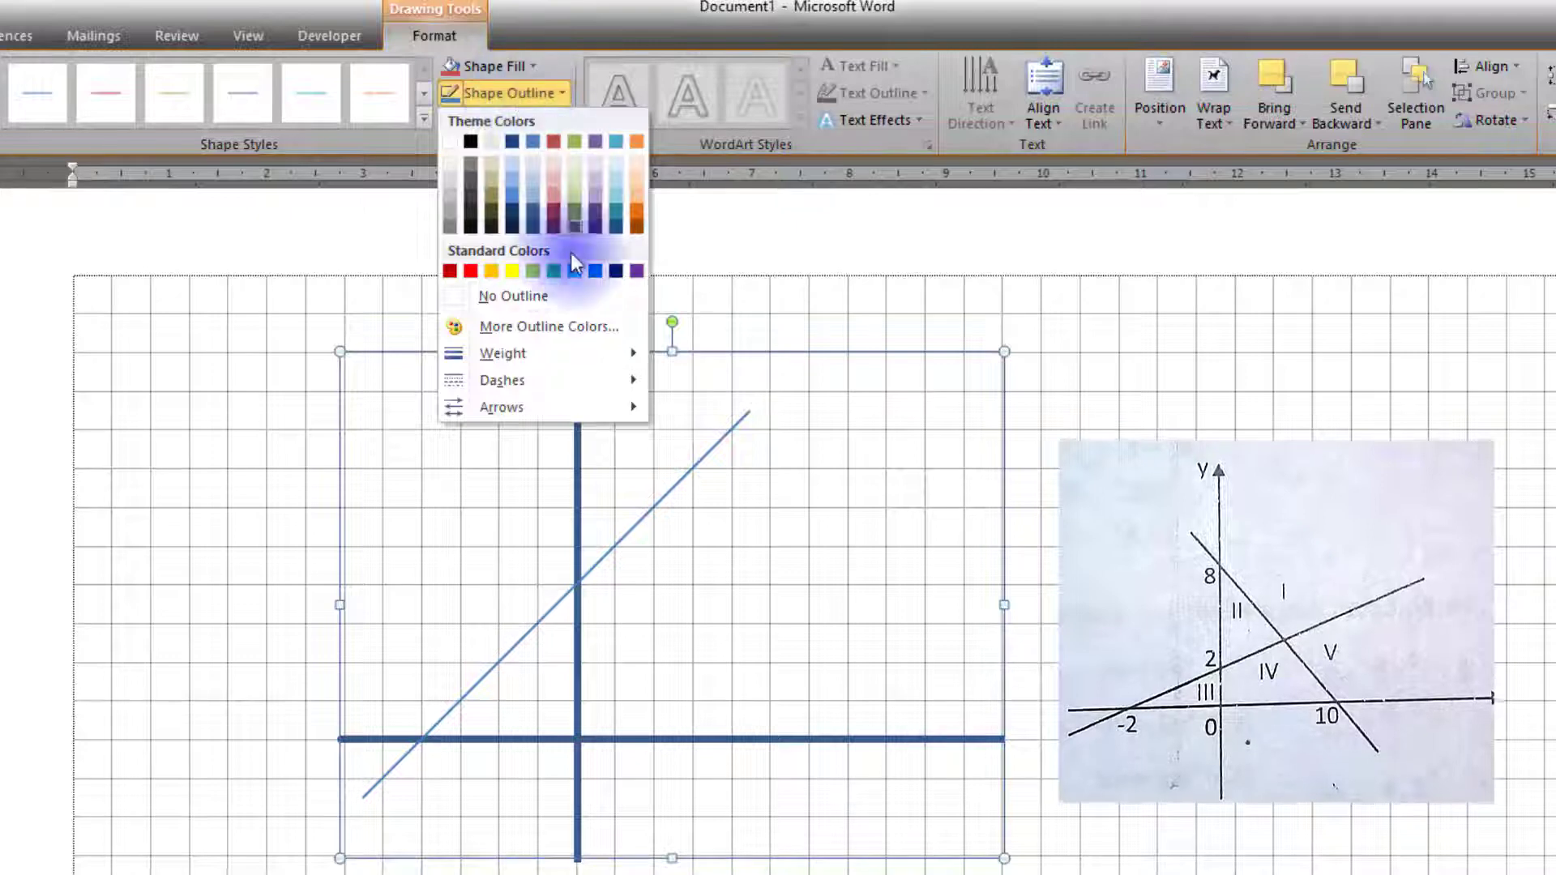
{"action": "mouse_move", "coordinate": [547, 354]}
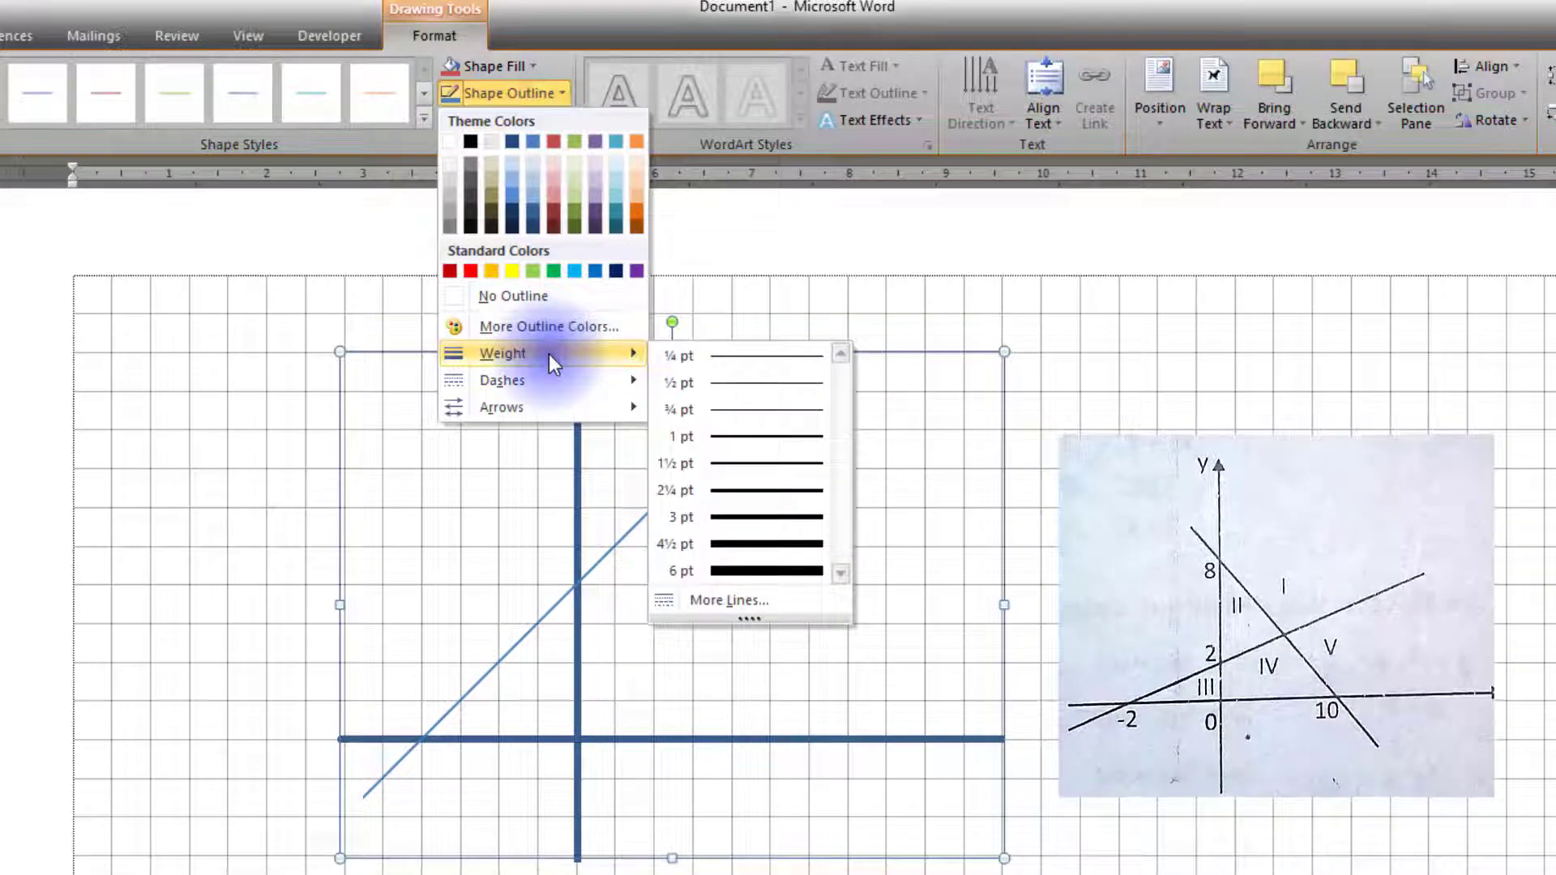
{"action": "left_click", "coordinate": [741, 440]}
{"action": "left_click", "coordinate": [602, 555]}
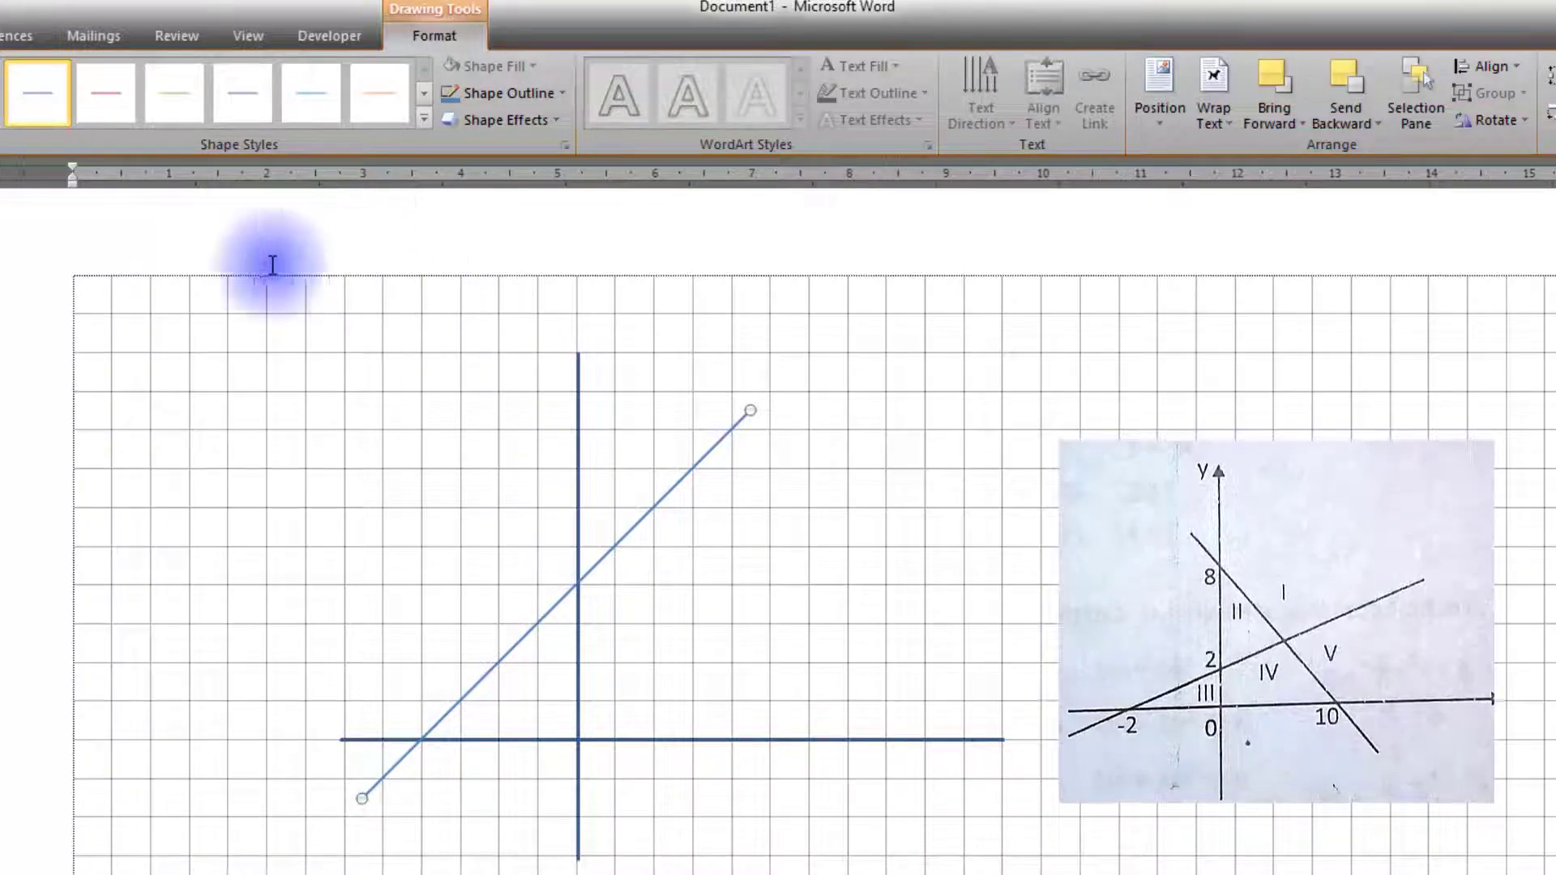
Insert a second straight line descending across both axes and adjust its endpoints so it starts beside the upper y-axis and ends below the x-axis
{"action": "left_click", "coordinate": [111, 30]}
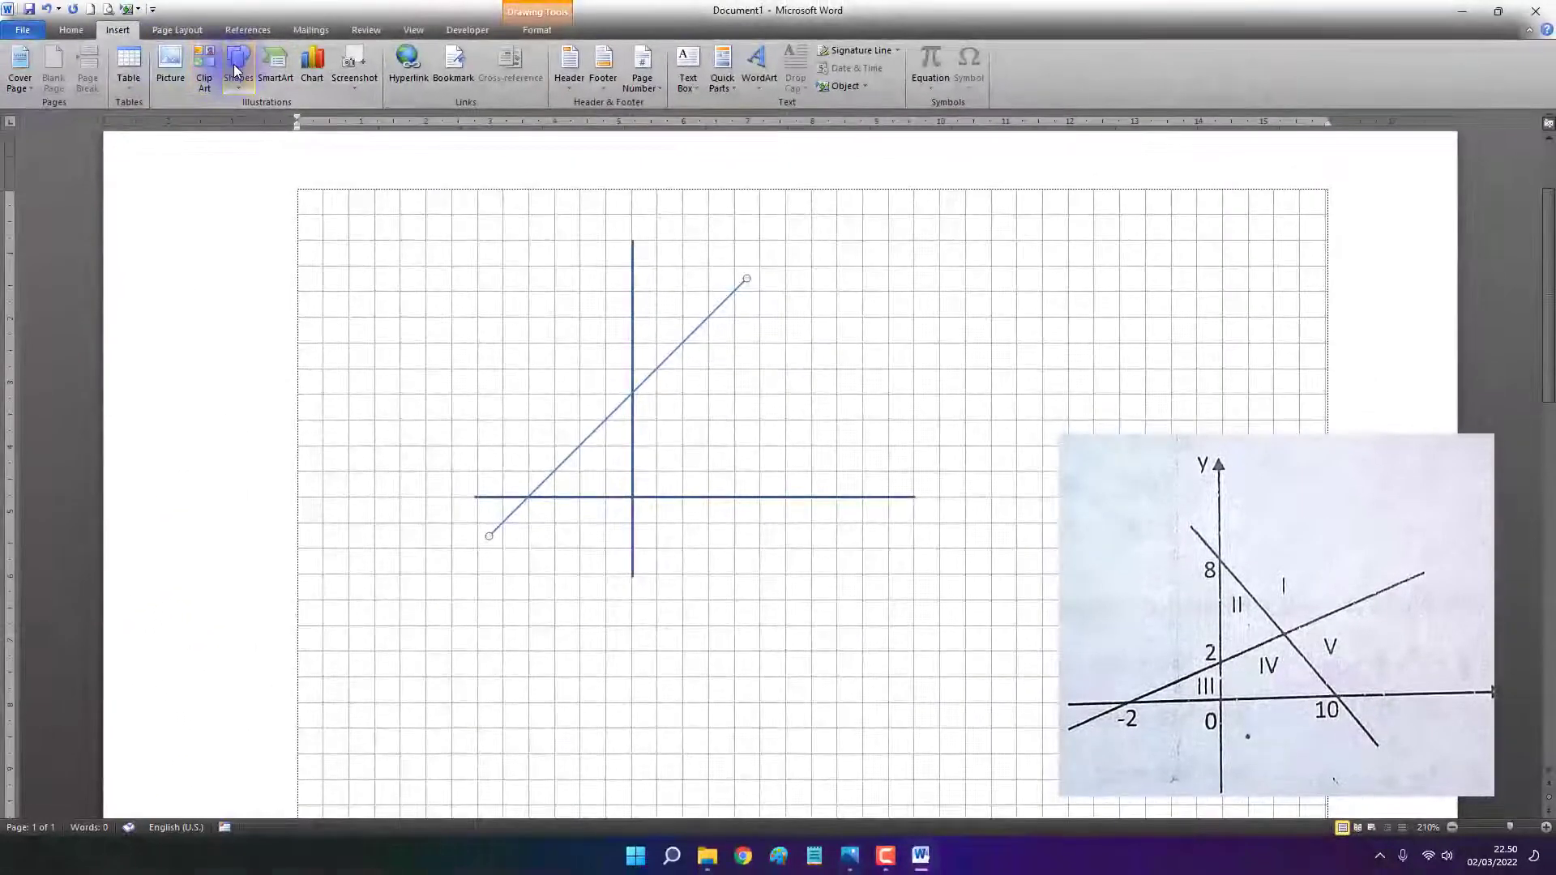
{"action": "left_click", "coordinate": [234, 65]}
{"action": "left_click", "coordinate": [249, 121]}
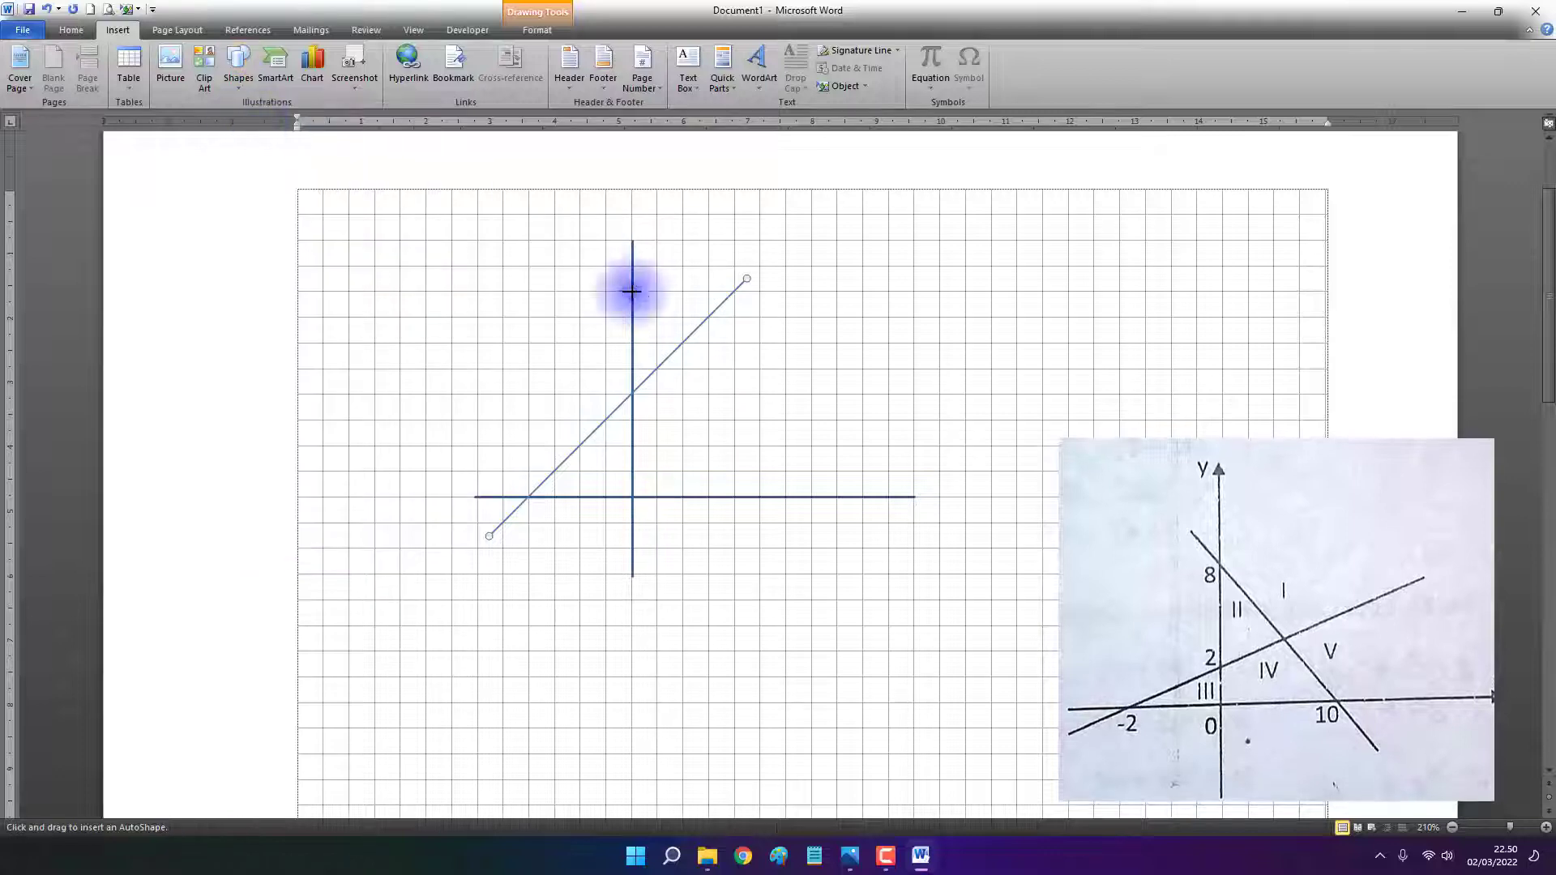
{"action": "left_click", "coordinate": [528, 238]}
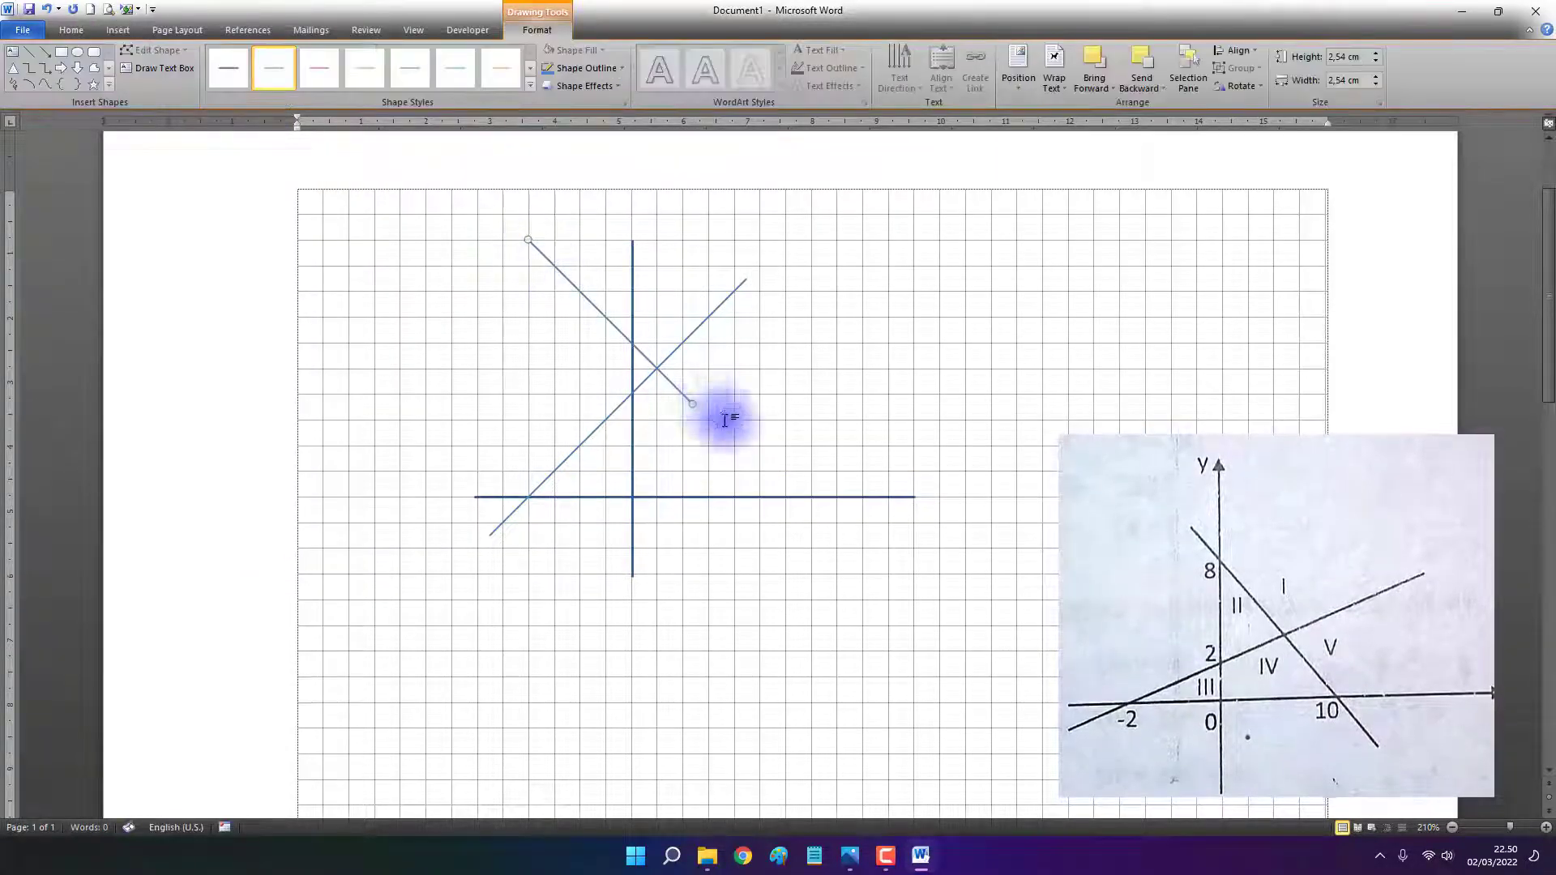
{"action": "left_click_drag", "start_coordinate": [691, 403], "coordinate": [849, 536]}
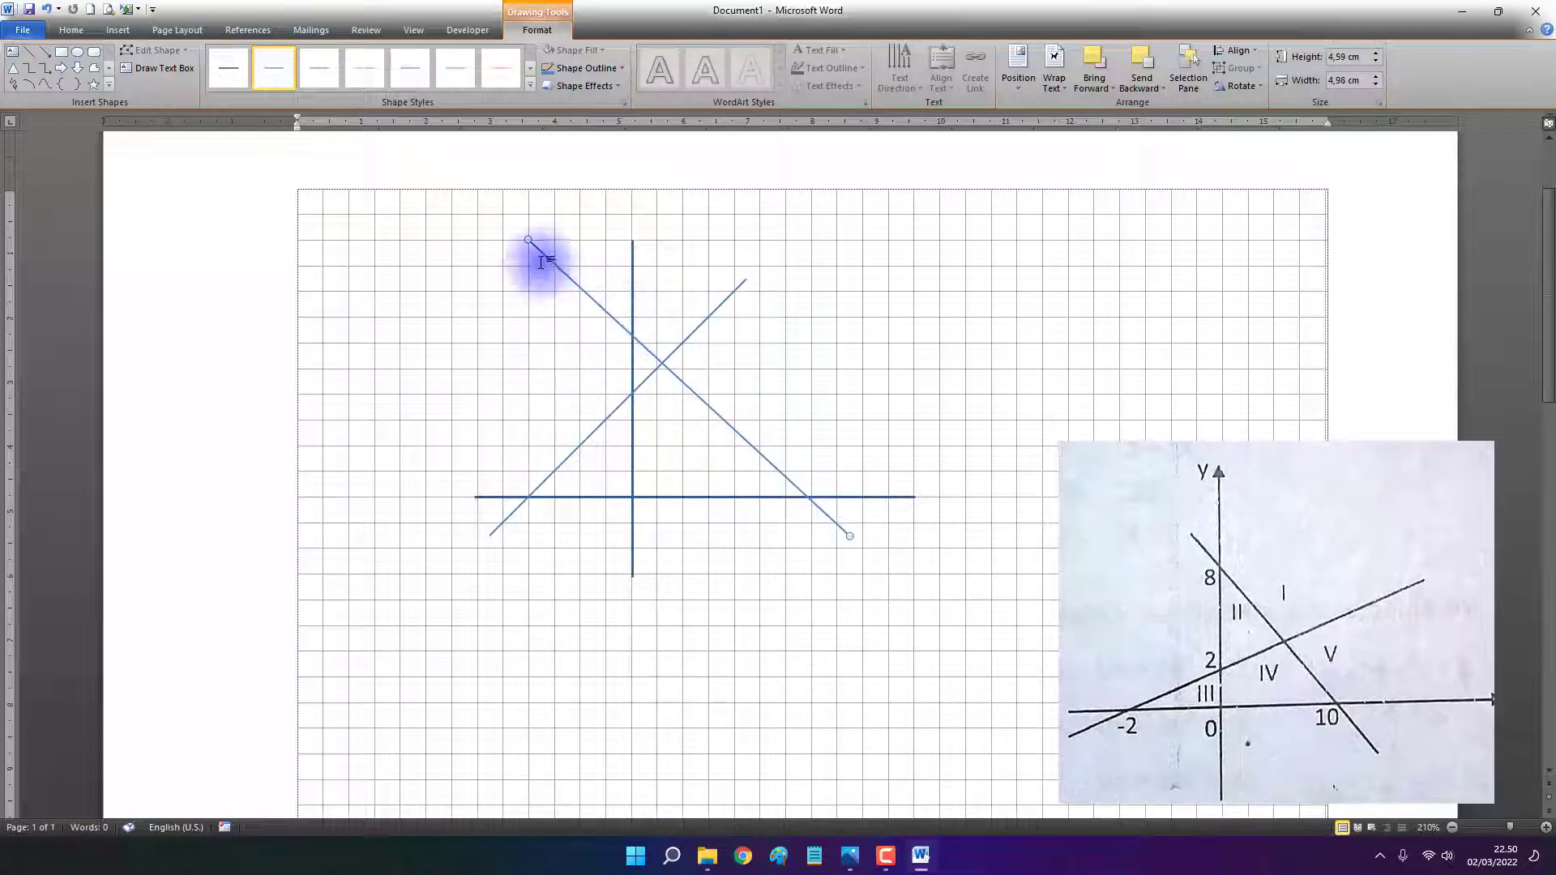
{"action": "left_click_drag", "start_coordinate": [528, 240], "coordinate": [567, 278]}
Move the rising line down slightly and shorten its lower end so the line is 3,58 cm high and 3,58 cm wide
{"action": "left_click_drag", "start_coordinate": [691, 337], "coordinate": [694, 364]}
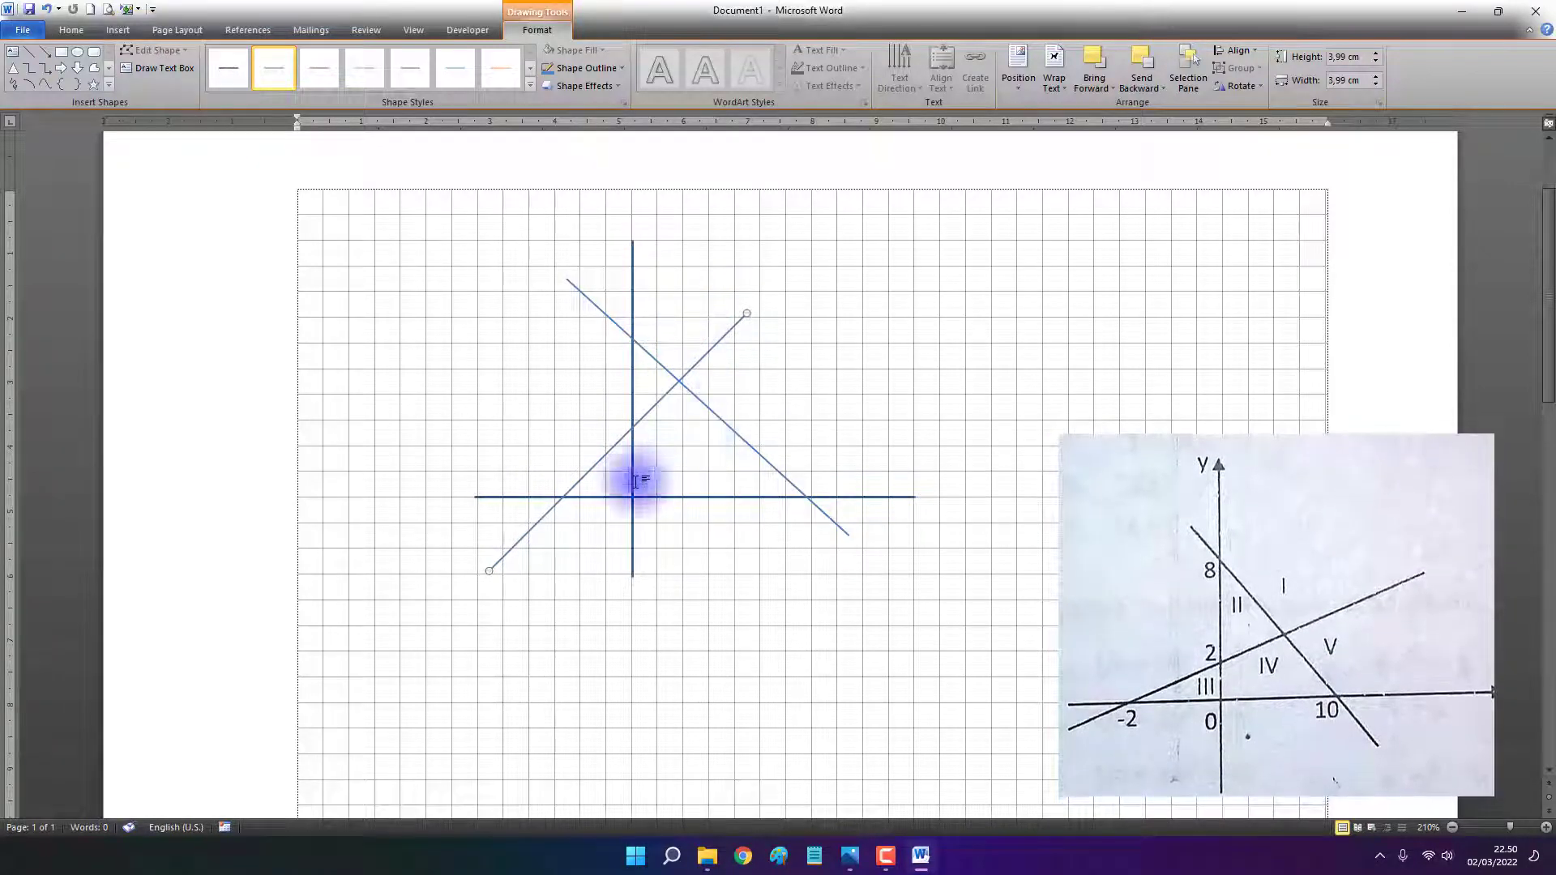
{"action": "left_click_drag", "start_coordinate": [490, 569], "coordinate": [506, 556]}
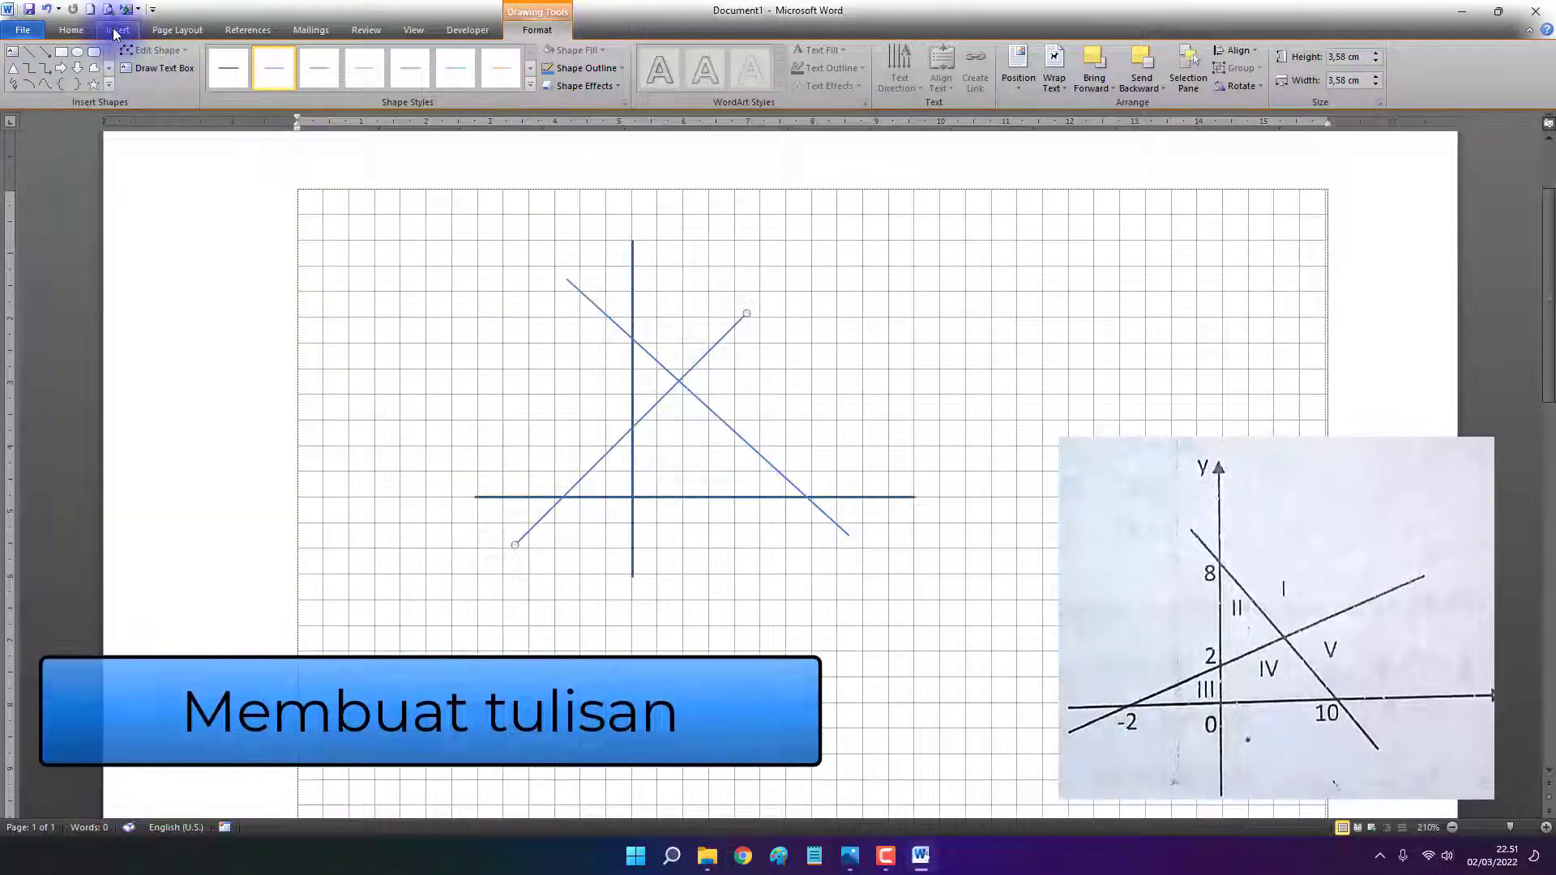
Insert a text box on the empty grid beside the graph and resize it to about 0,8 cm high and 0,99 cm wide
{"action": "left_click", "coordinate": [118, 30]}
{"action": "left_click", "coordinate": [237, 79]}
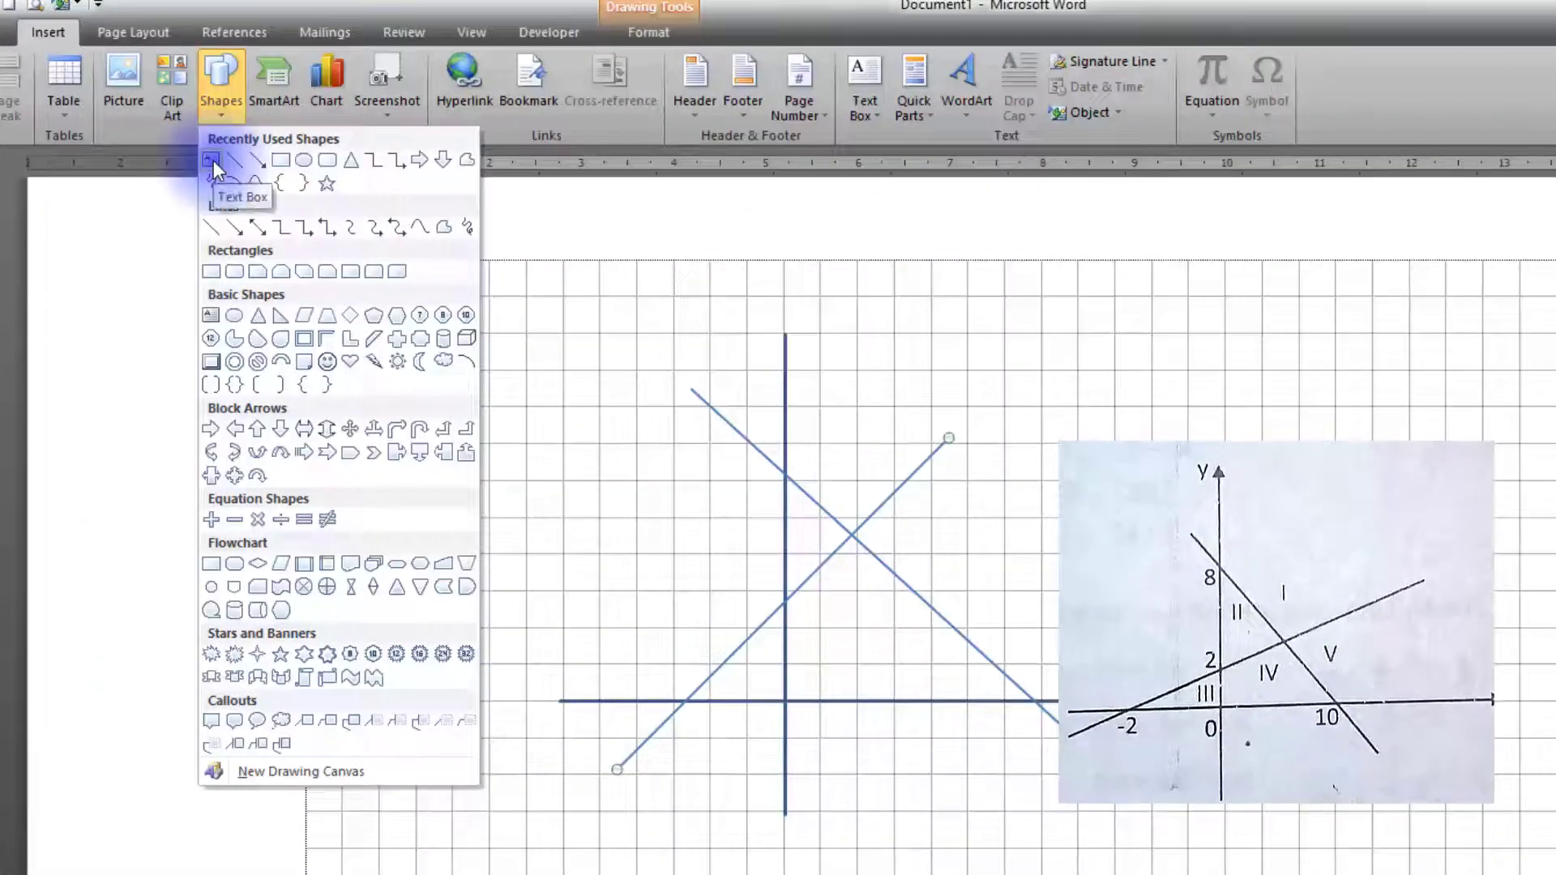
{"action": "left_click", "coordinate": [212, 160]}
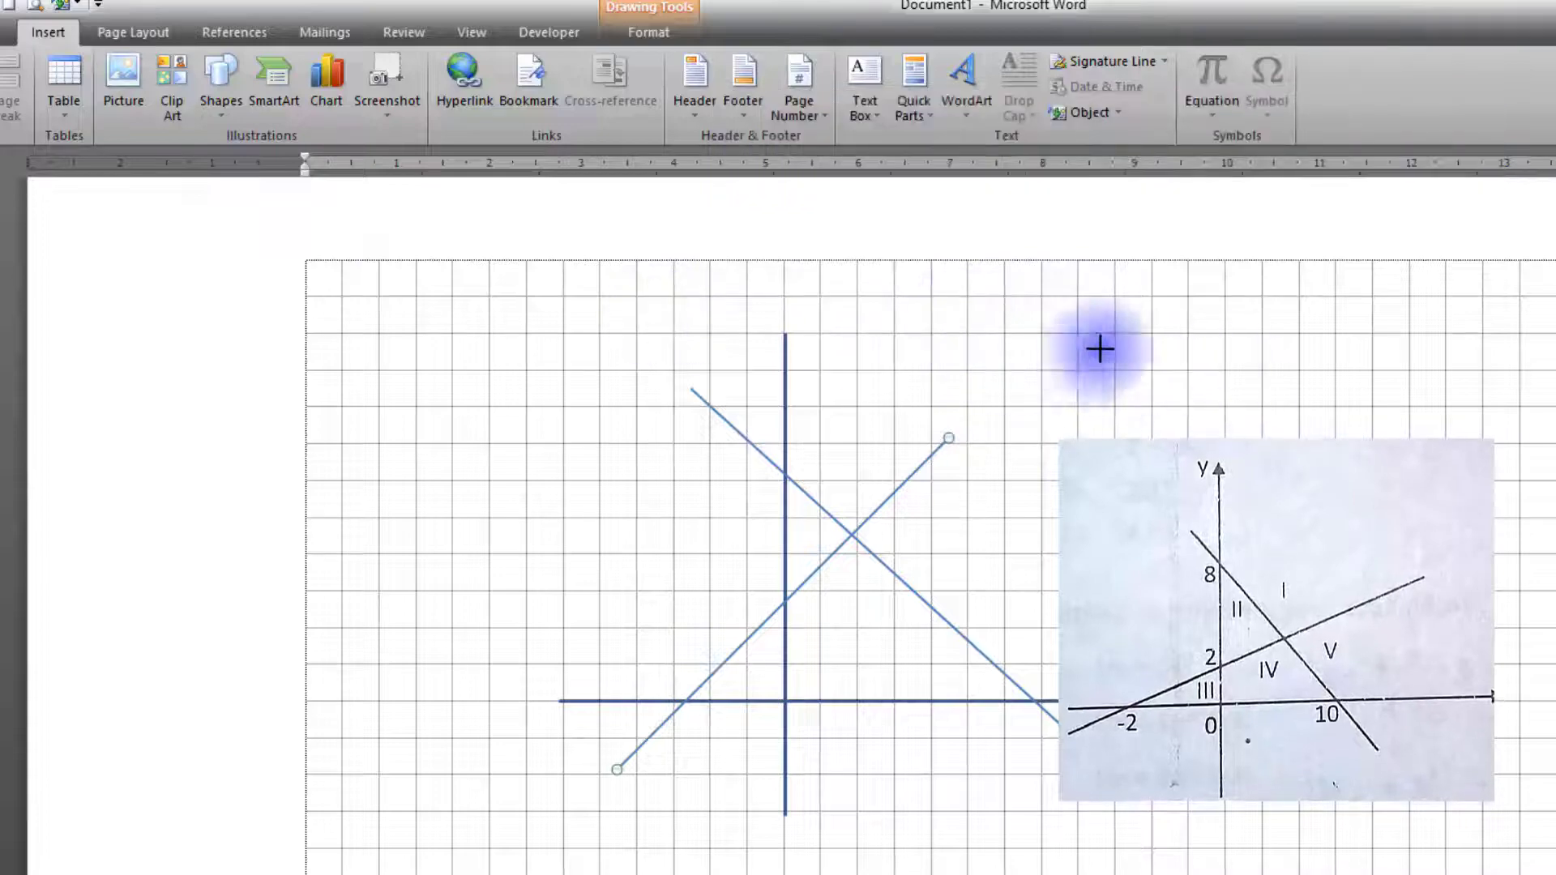
{"action": "left_click", "coordinate": [1152, 348]}
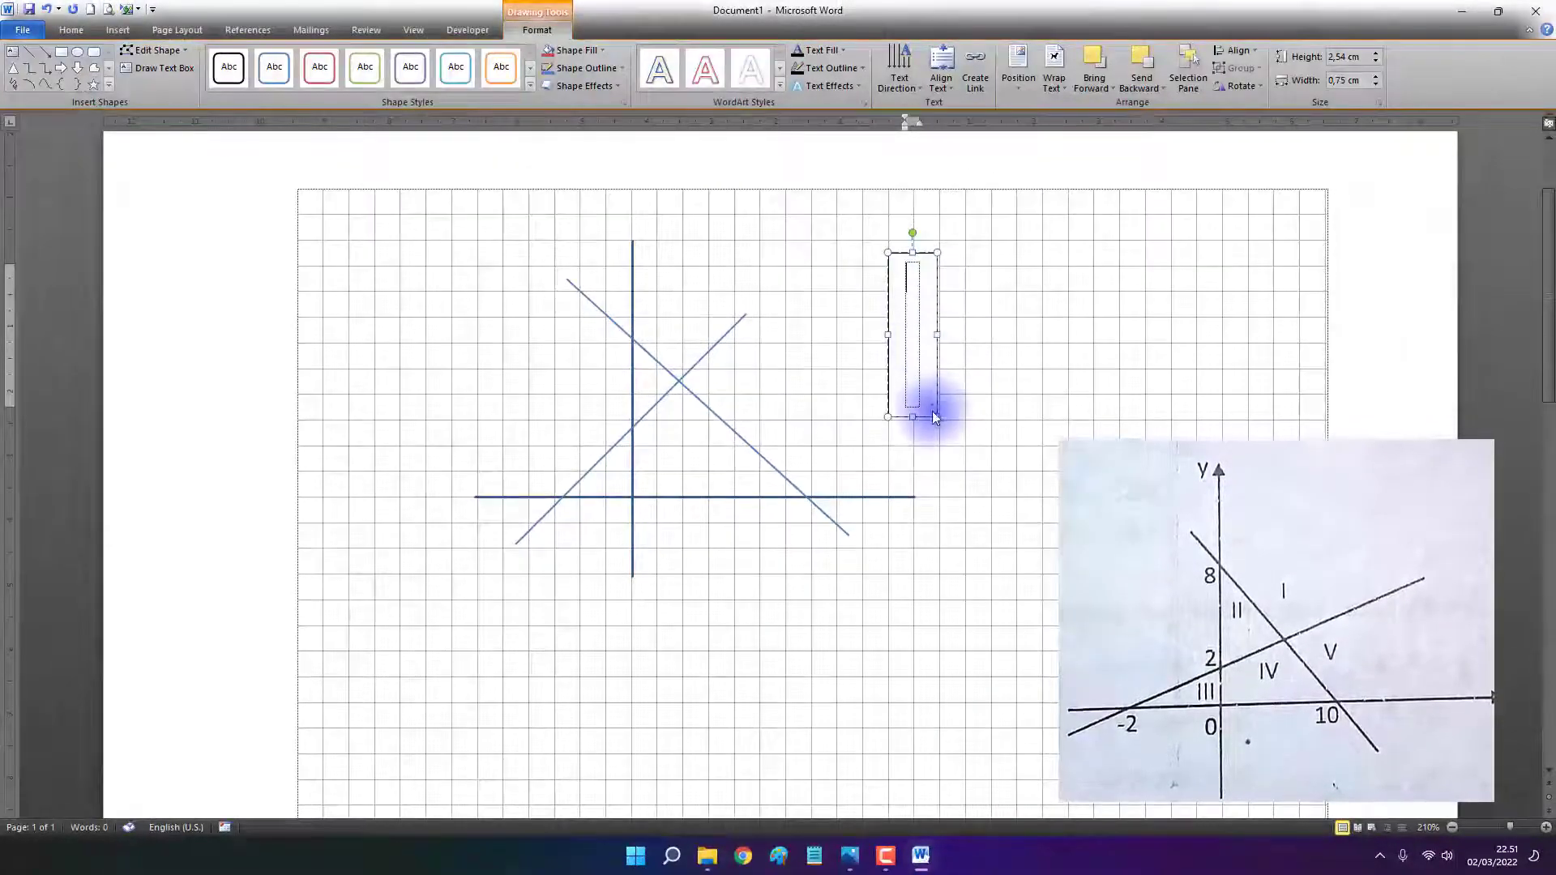
{"action": "left_click_drag", "start_coordinate": [934, 415], "coordinate": [953, 305]}
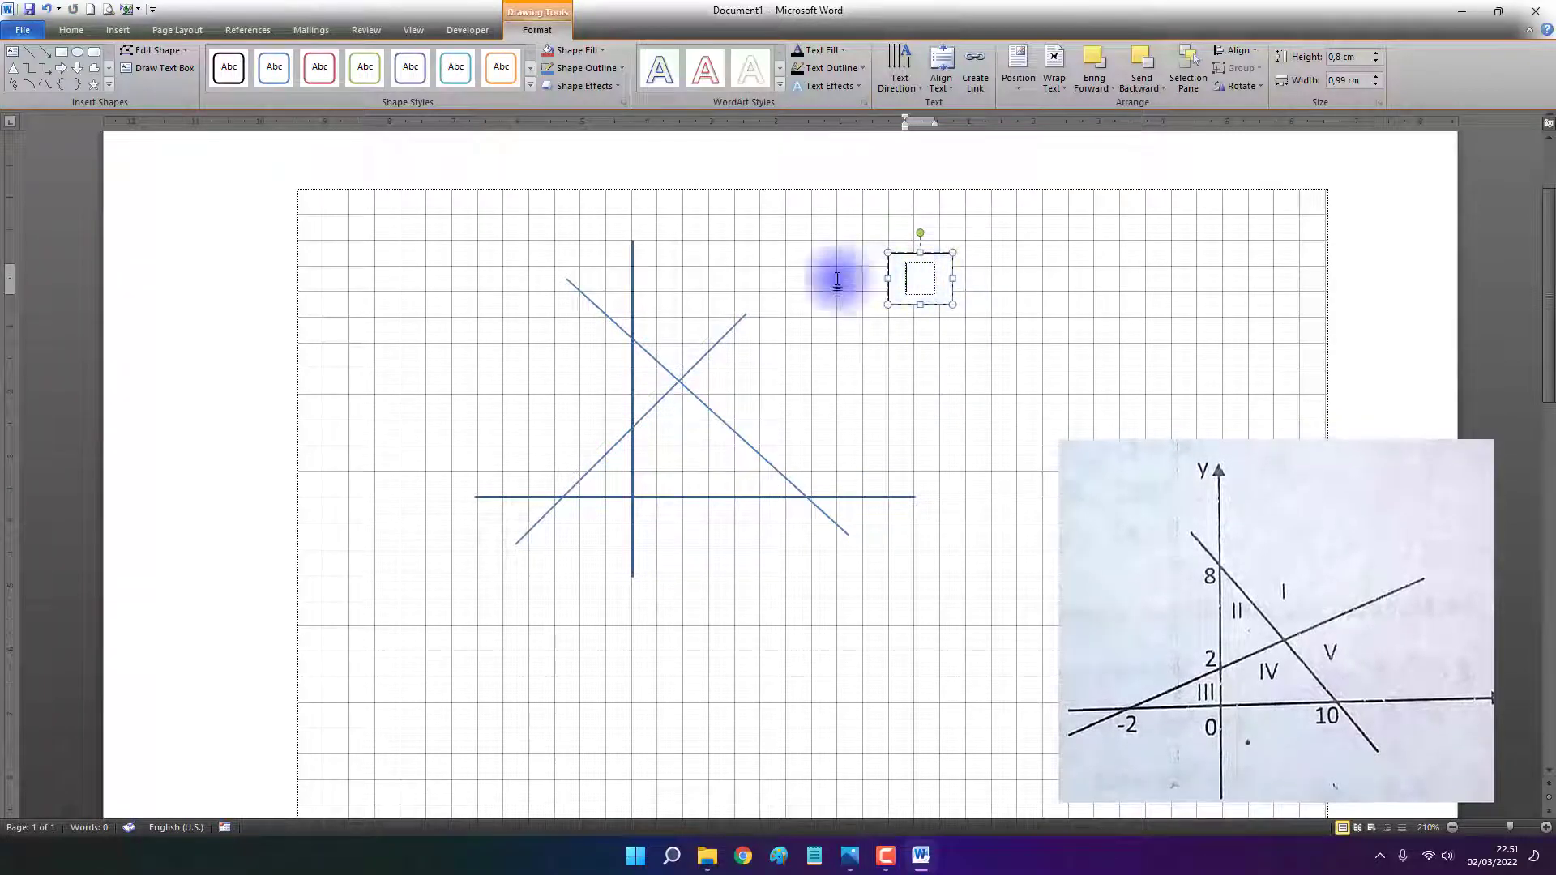
Open the text box's shape formatting settings and set its left and right internal margins to 0 cm
{"action": "right_click", "coordinate": [904, 253]}
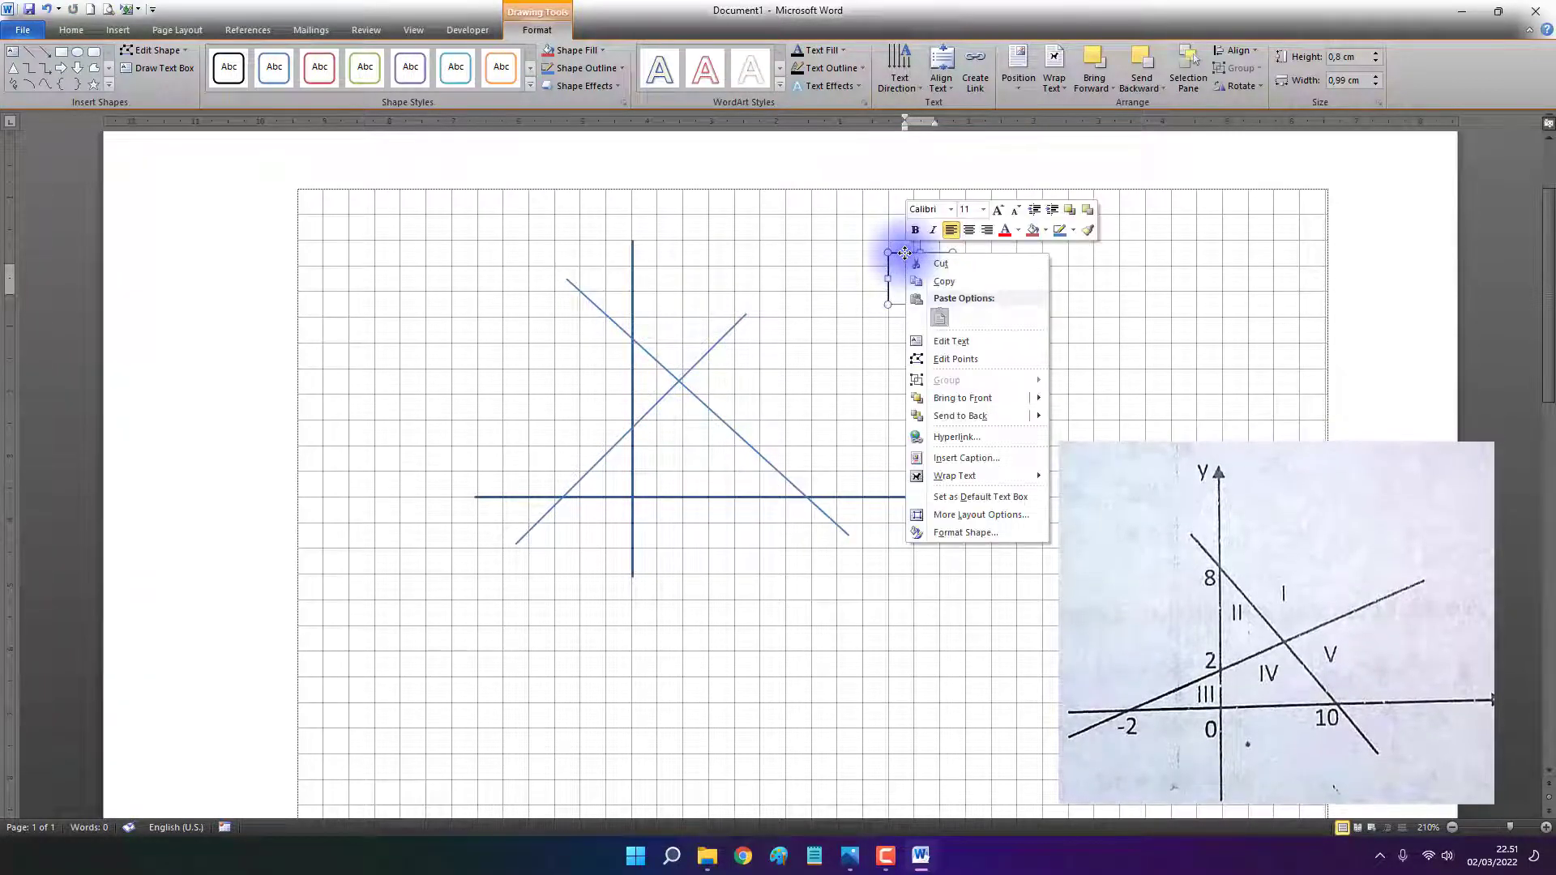
{"action": "left_click", "coordinate": [956, 533]}
{"action": "left_click_drag", "start_coordinate": [882, 268], "coordinate": [1162, 338]}
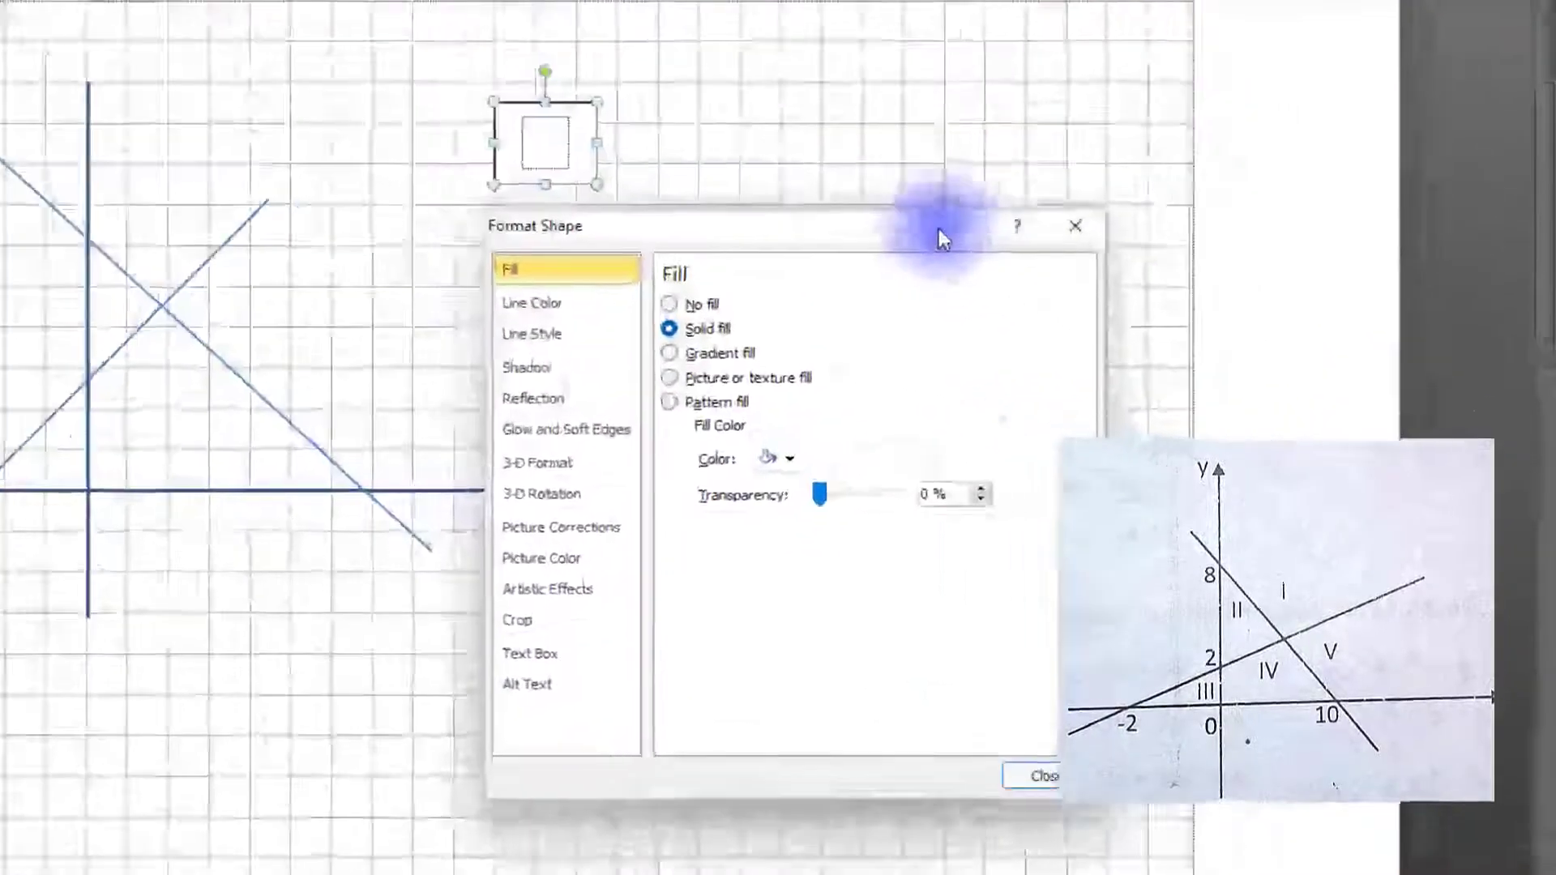
{"action": "left_click", "coordinate": [526, 683]}
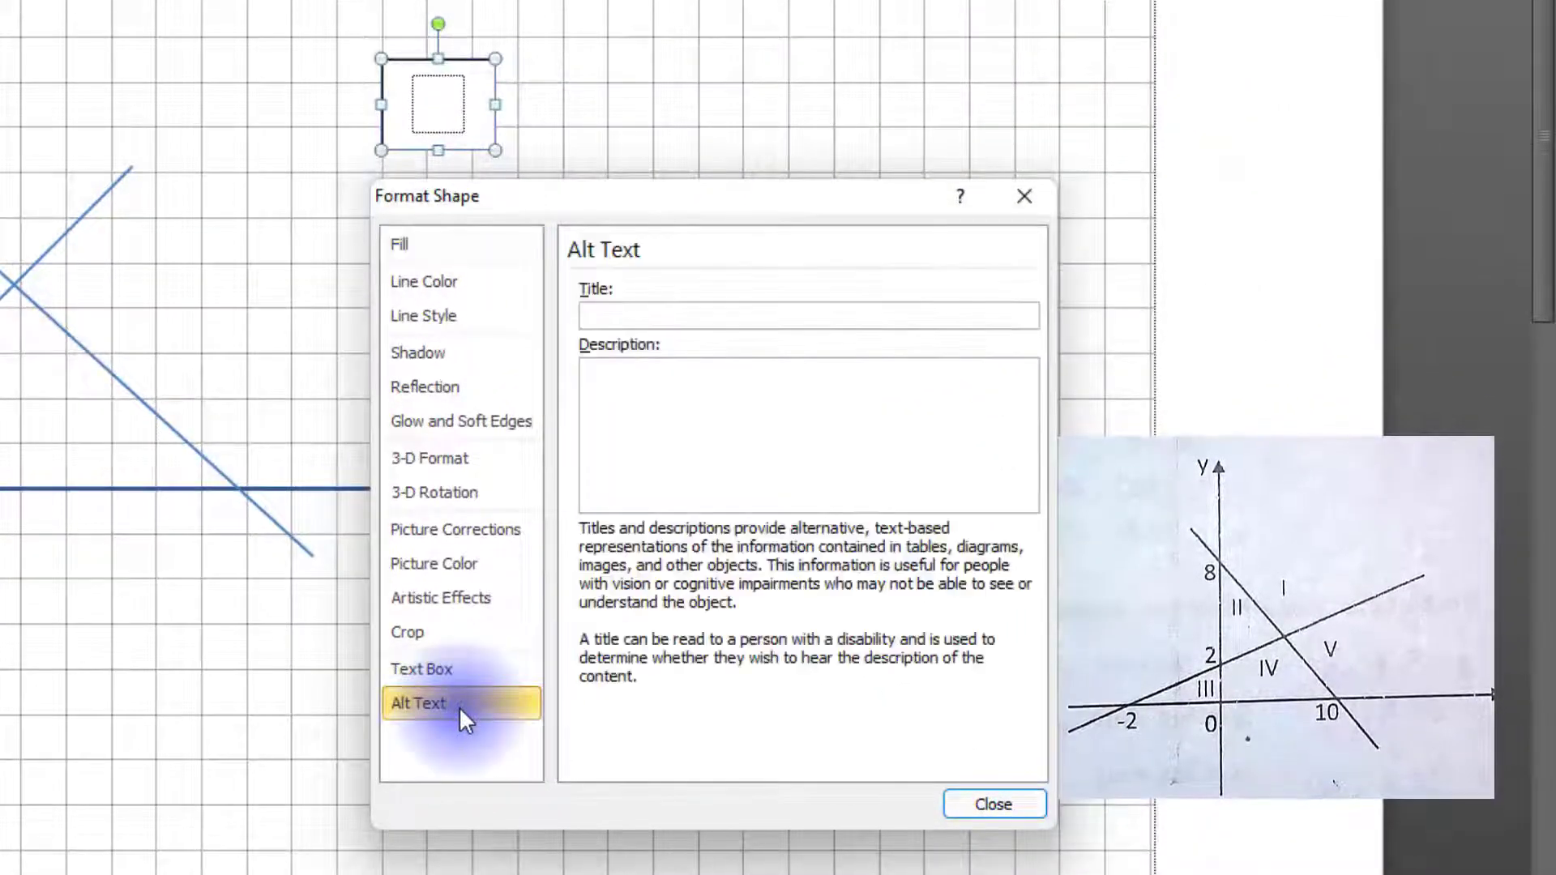
{"action": "left_click", "coordinate": [418, 91]}
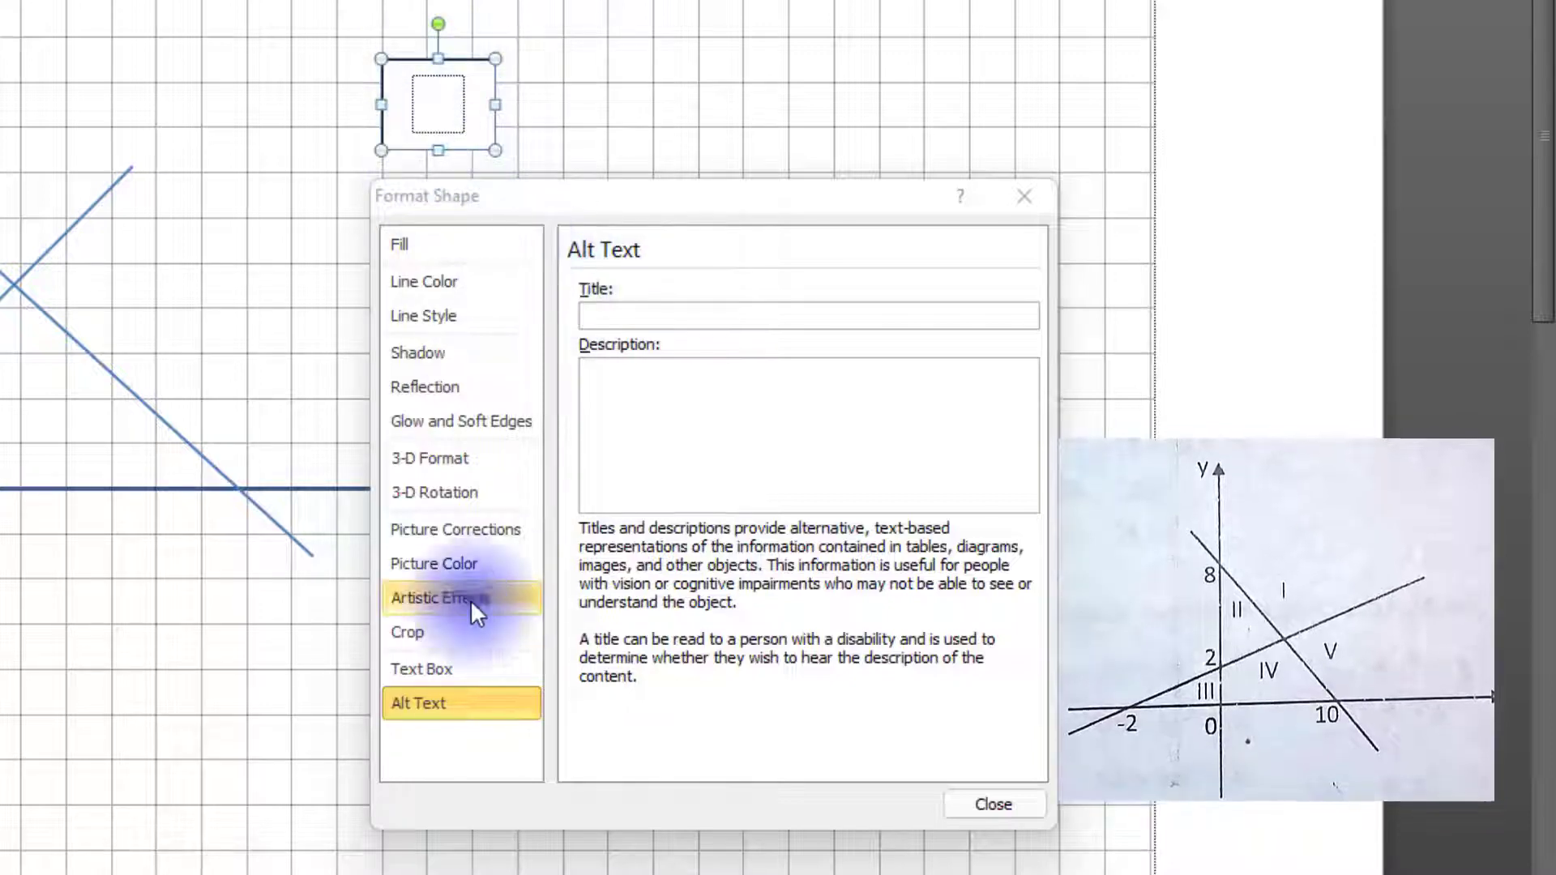
{"action": "left_click", "coordinate": [450, 677]}
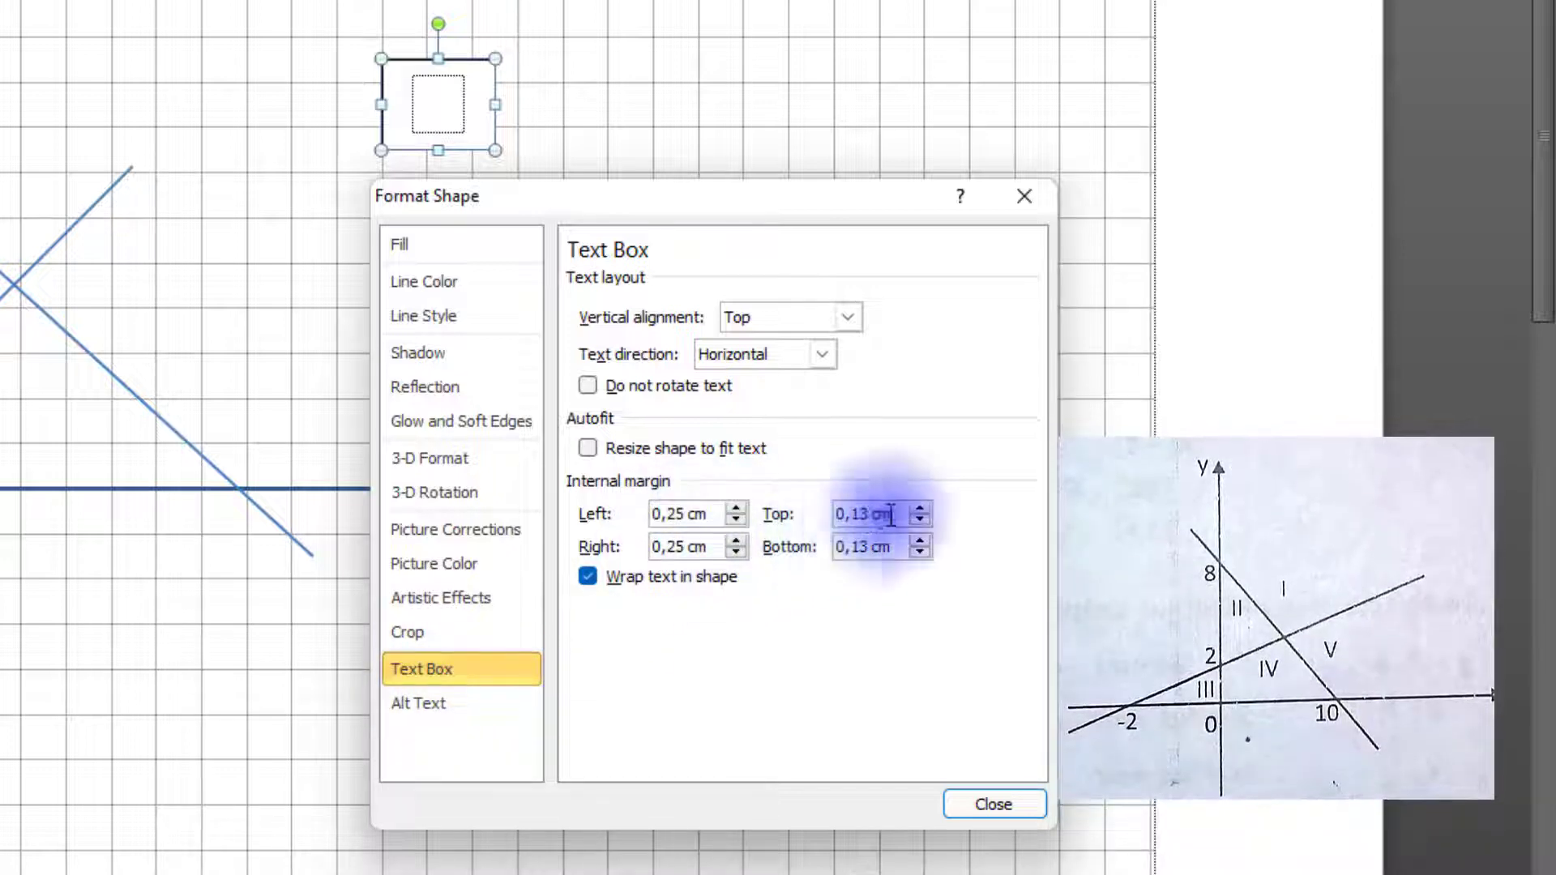
{"action": "double_click", "coordinate": [707, 514]}
{"action": "type", "text": "0"}
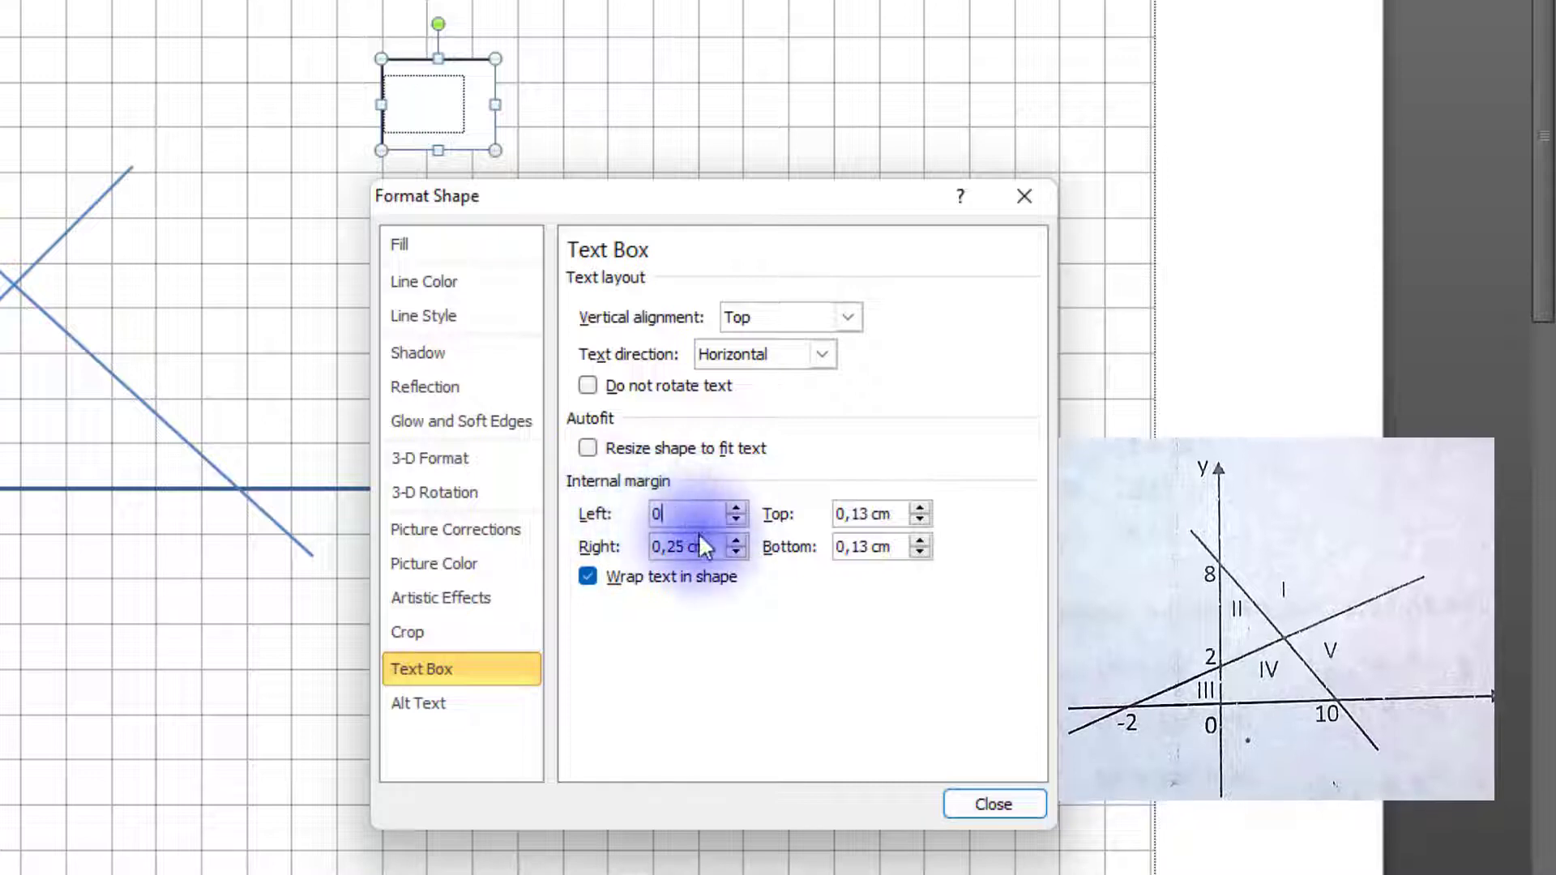
{"action": "double_click", "coordinate": [711, 546]}
{"action": "type", "text": "0"}
Set the text box's top and bottom internal margins to 0 cm and close the formatting settings
{"action": "double_click", "coordinate": [867, 513]}
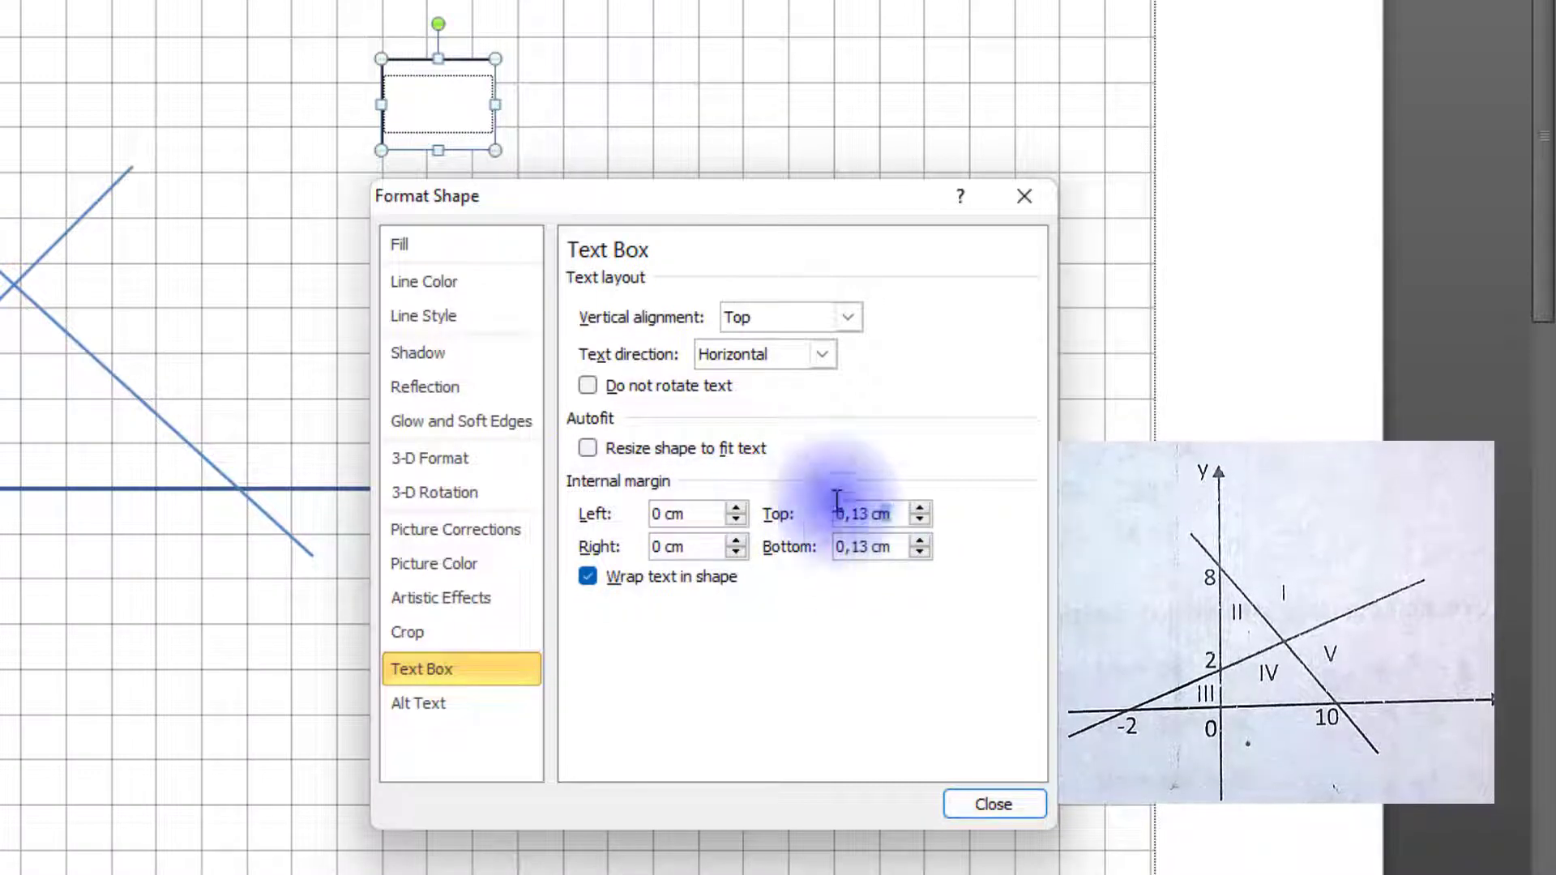
{"action": "type", "text": "0"}
{"action": "double_click", "coordinate": [895, 548]}
{"action": "type", "text": "0"}
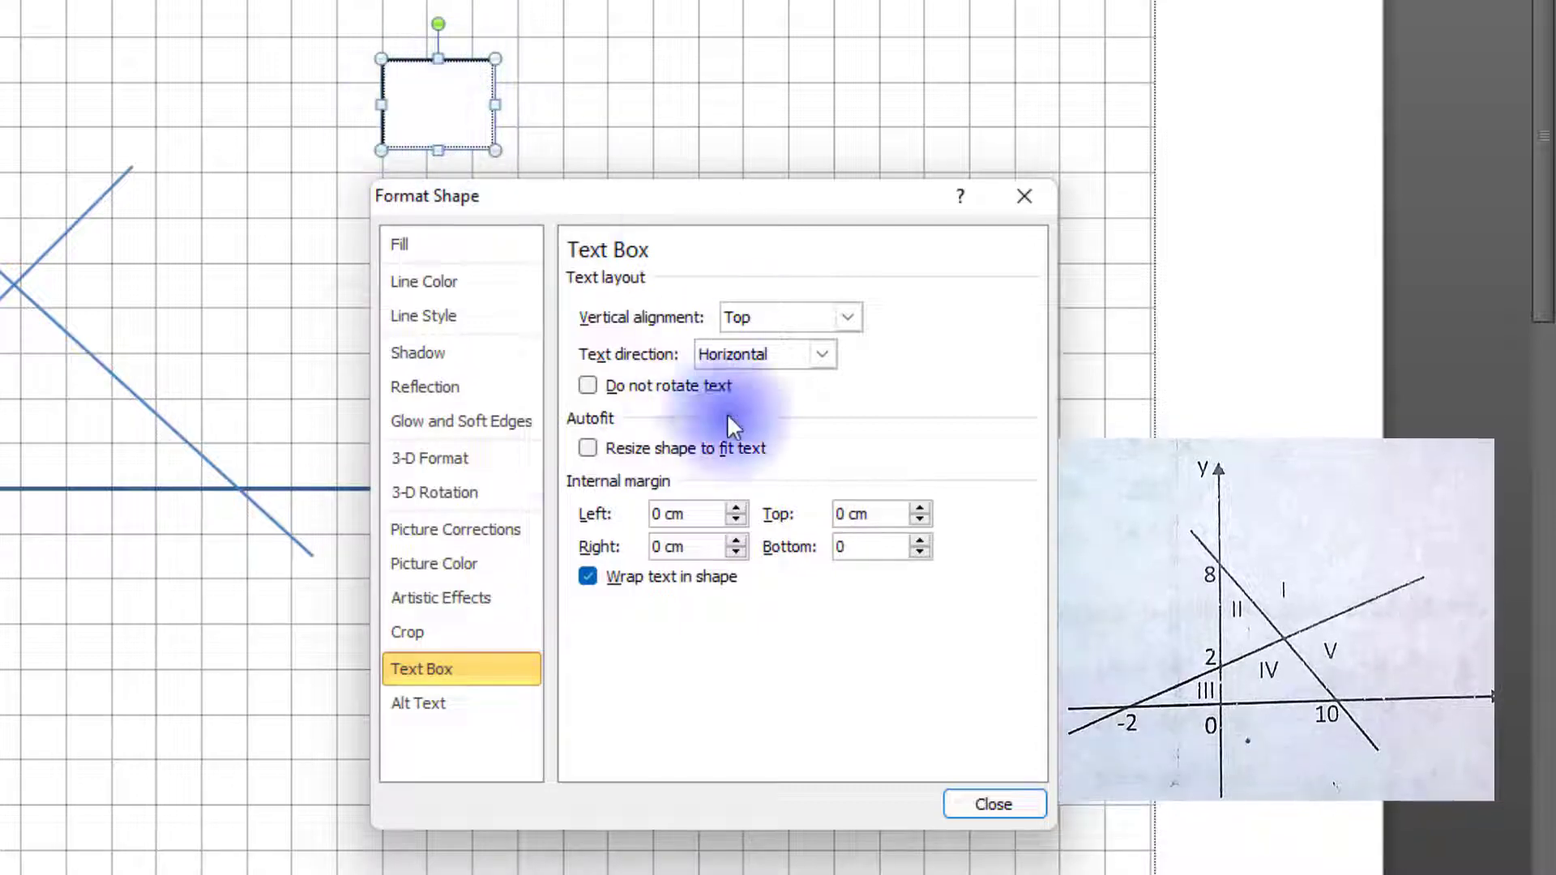
{"action": "left_click", "coordinate": [982, 801]}
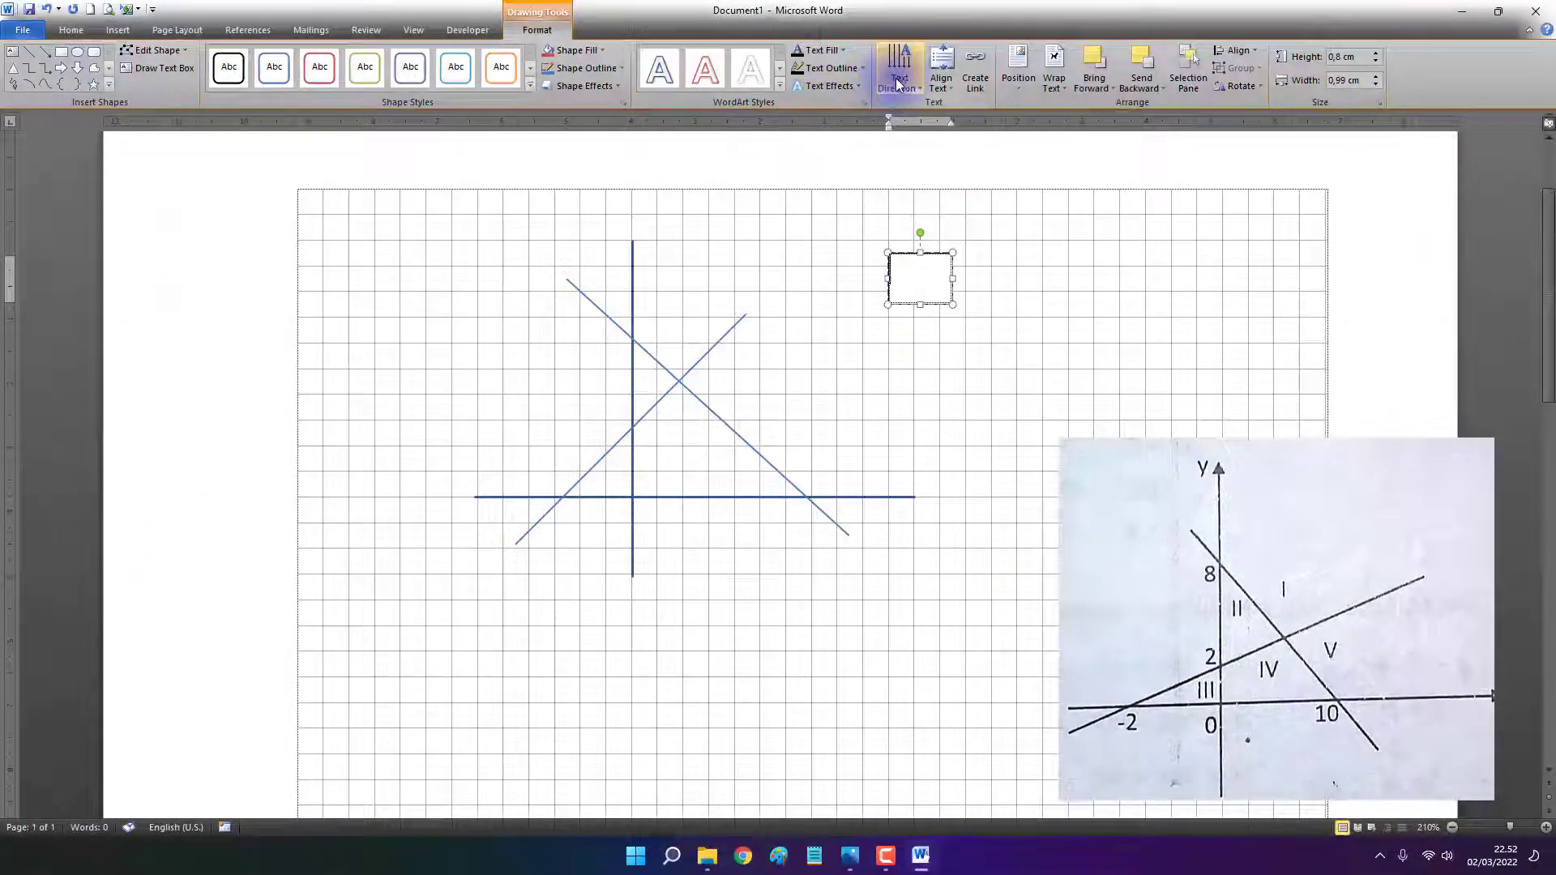
Choose a vertical text alignment for the text box, keep the text direction horizontal, and centre its paragraph
{"action": "left_click", "coordinate": [898, 84]}
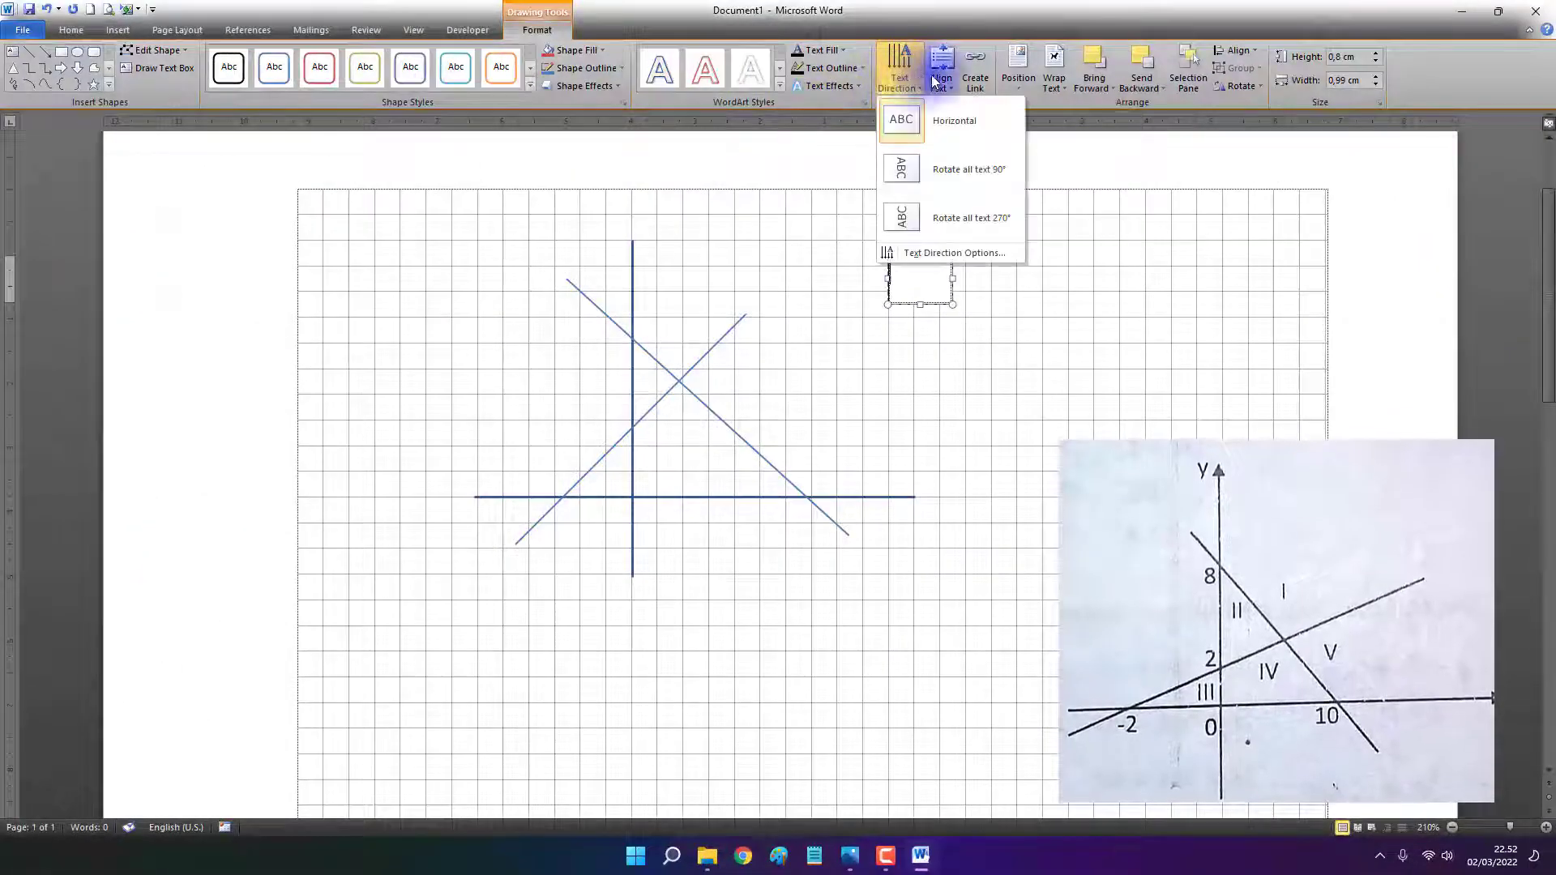
{"action": "left_click", "coordinate": [942, 84]}
{"action": "left_click", "coordinate": [966, 165]}
{"action": "left_click", "coordinate": [905, 89]}
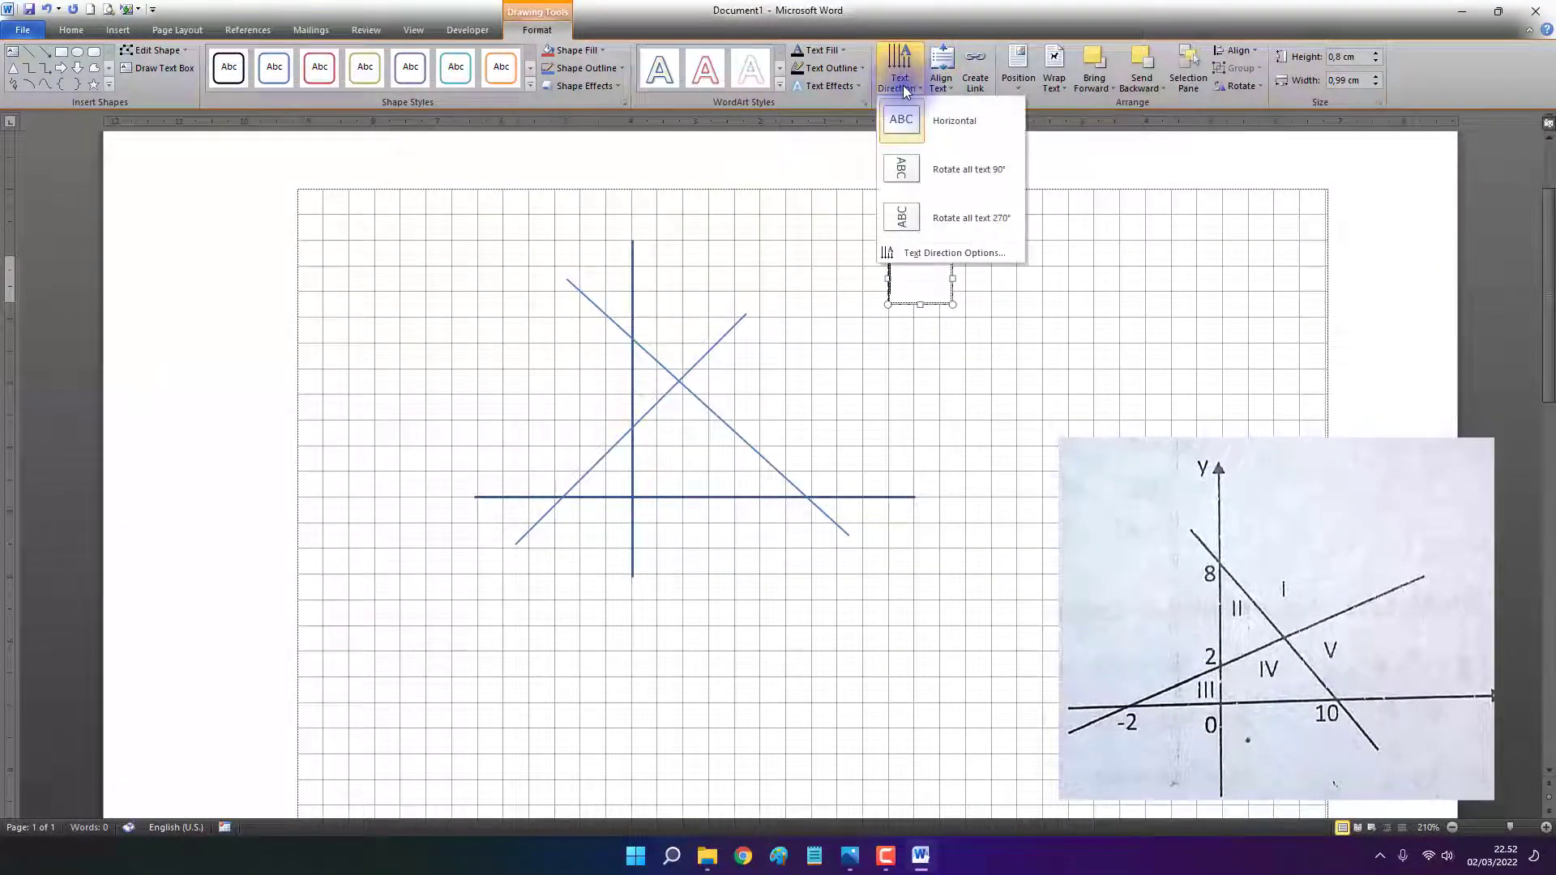
{"action": "left_click", "coordinate": [896, 74]}
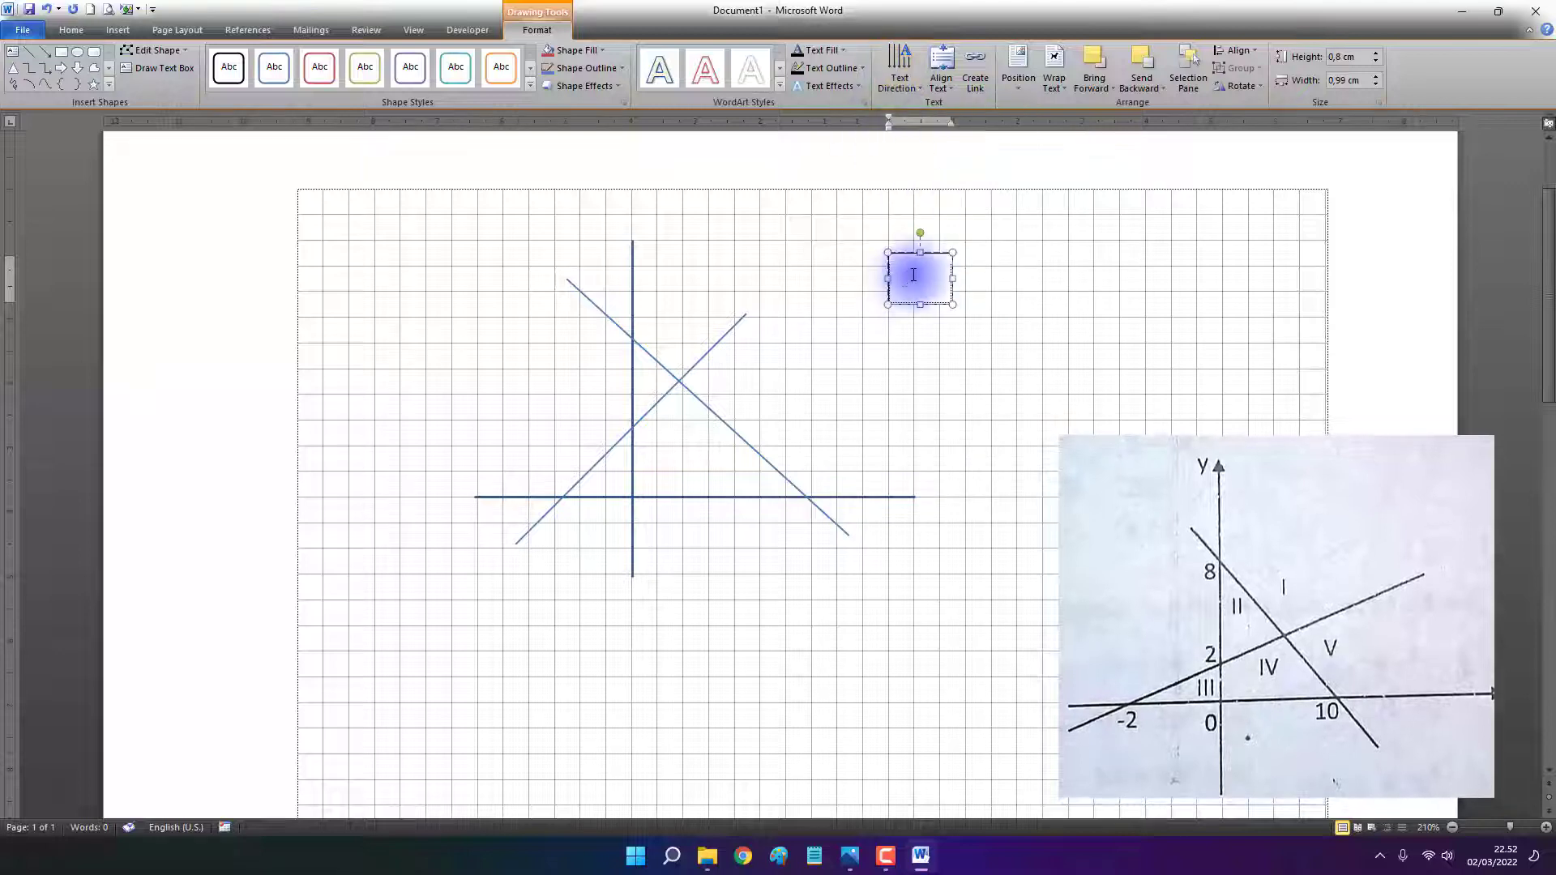
{"action": "left_click", "coordinate": [70, 30]}
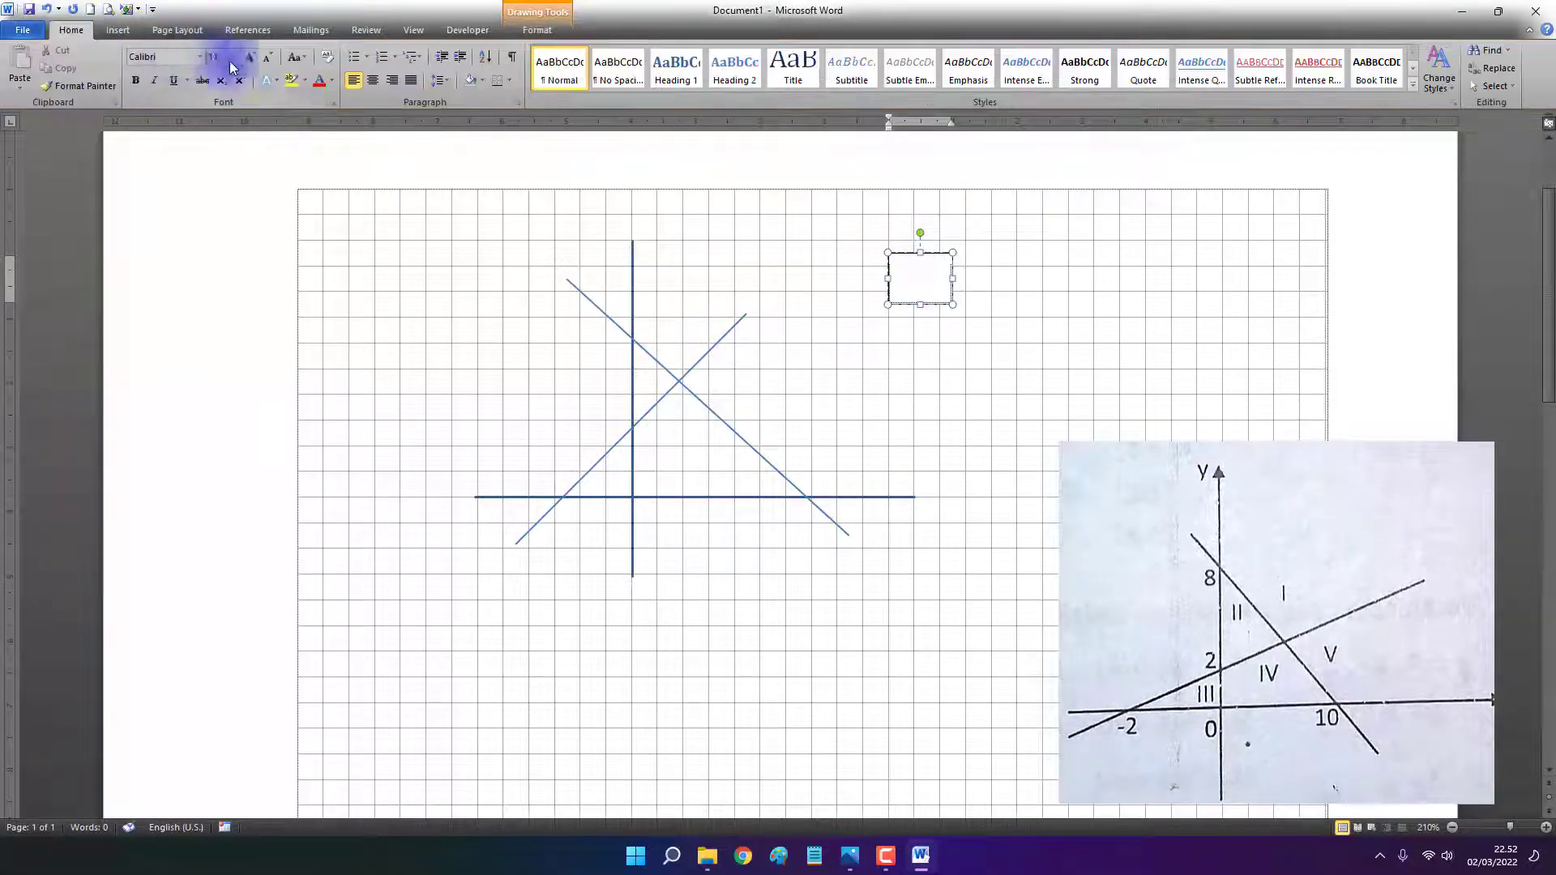
{"action": "left_click", "coordinate": [378, 81]}
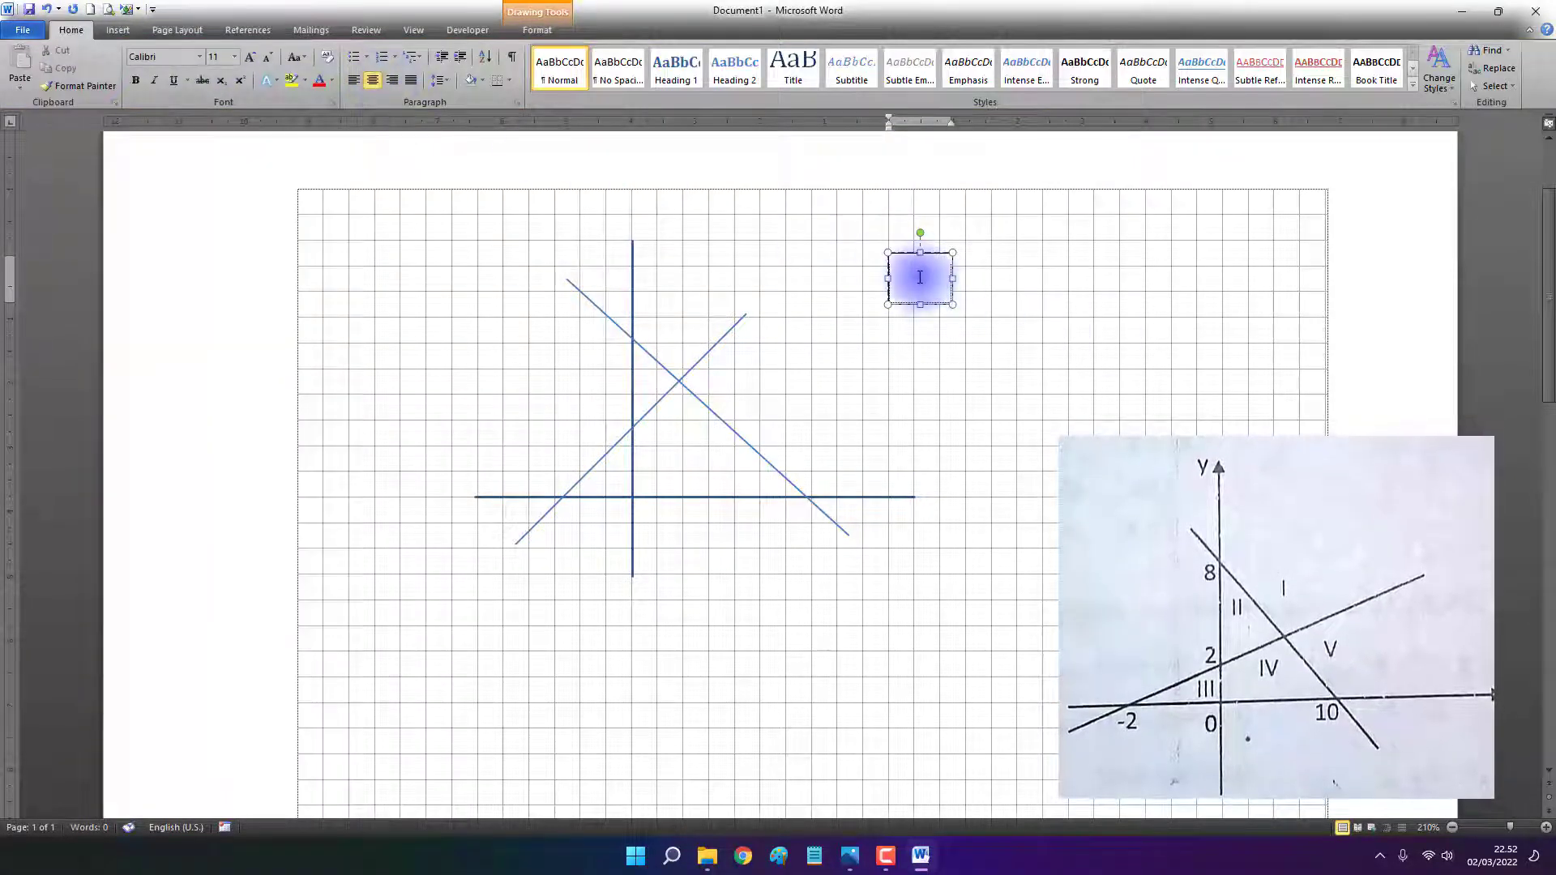
Give the empty text box beside the graph no outline and no fill
{"action": "left_click", "coordinate": [1003, 285]}
{"action": "left_click_drag", "start_coordinate": [909, 268], "coordinate": [941, 266]}
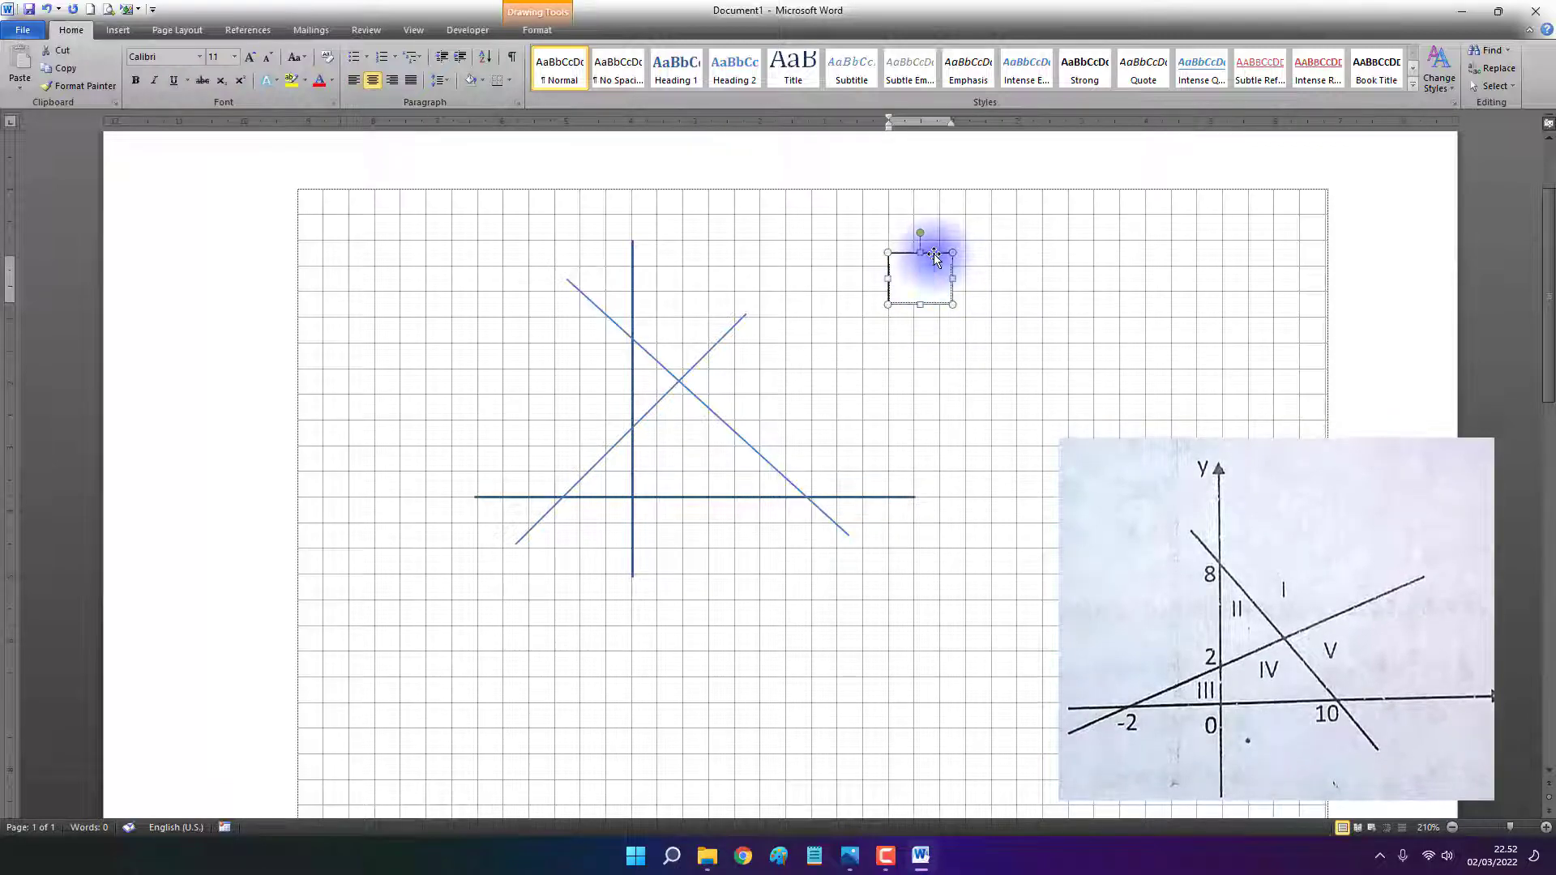
{"action": "left_click", "coordinate": [536, 30]}
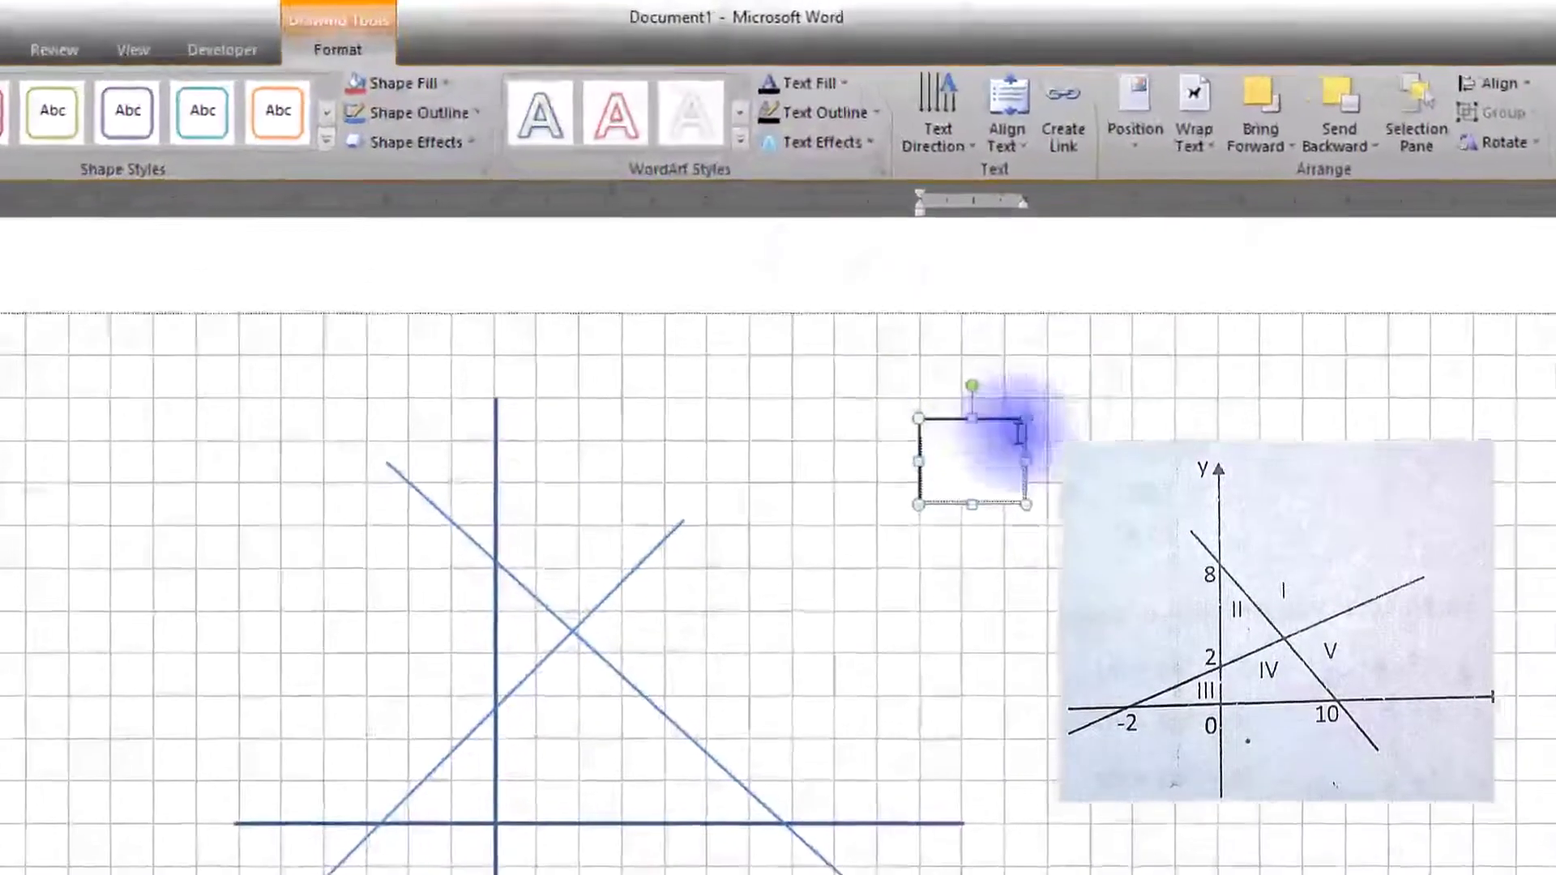
{"action": "left_click", "coordinate": [995, 308]}
{"action": "left_click_drag", "start_coordinate": [917, 328], "coordinate": [948, 317]}
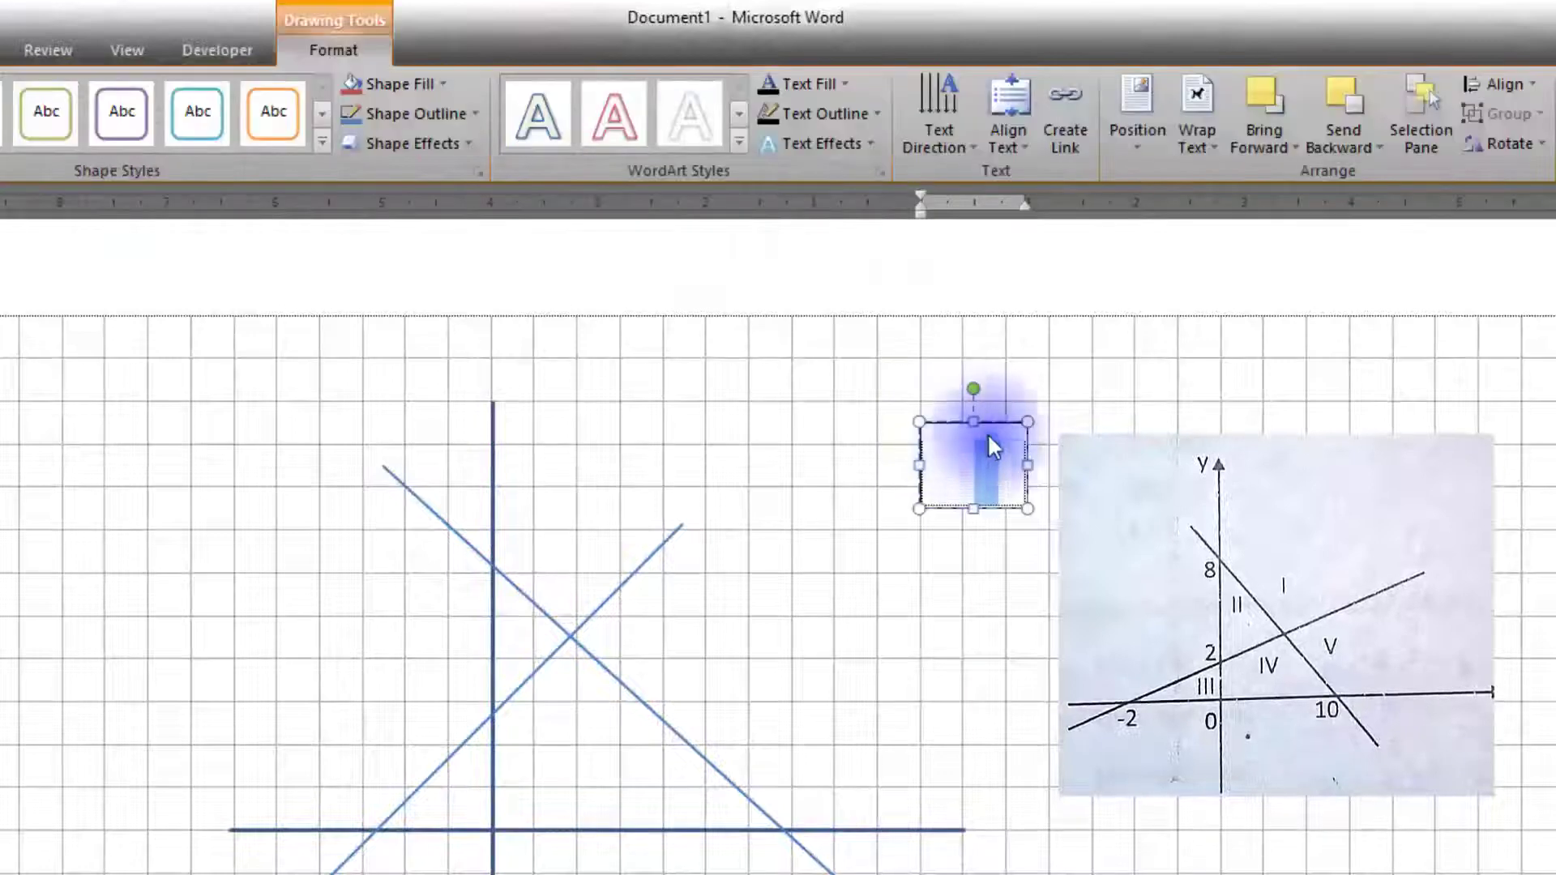
{"action": "left_click", "coordinate": [420, 113]}
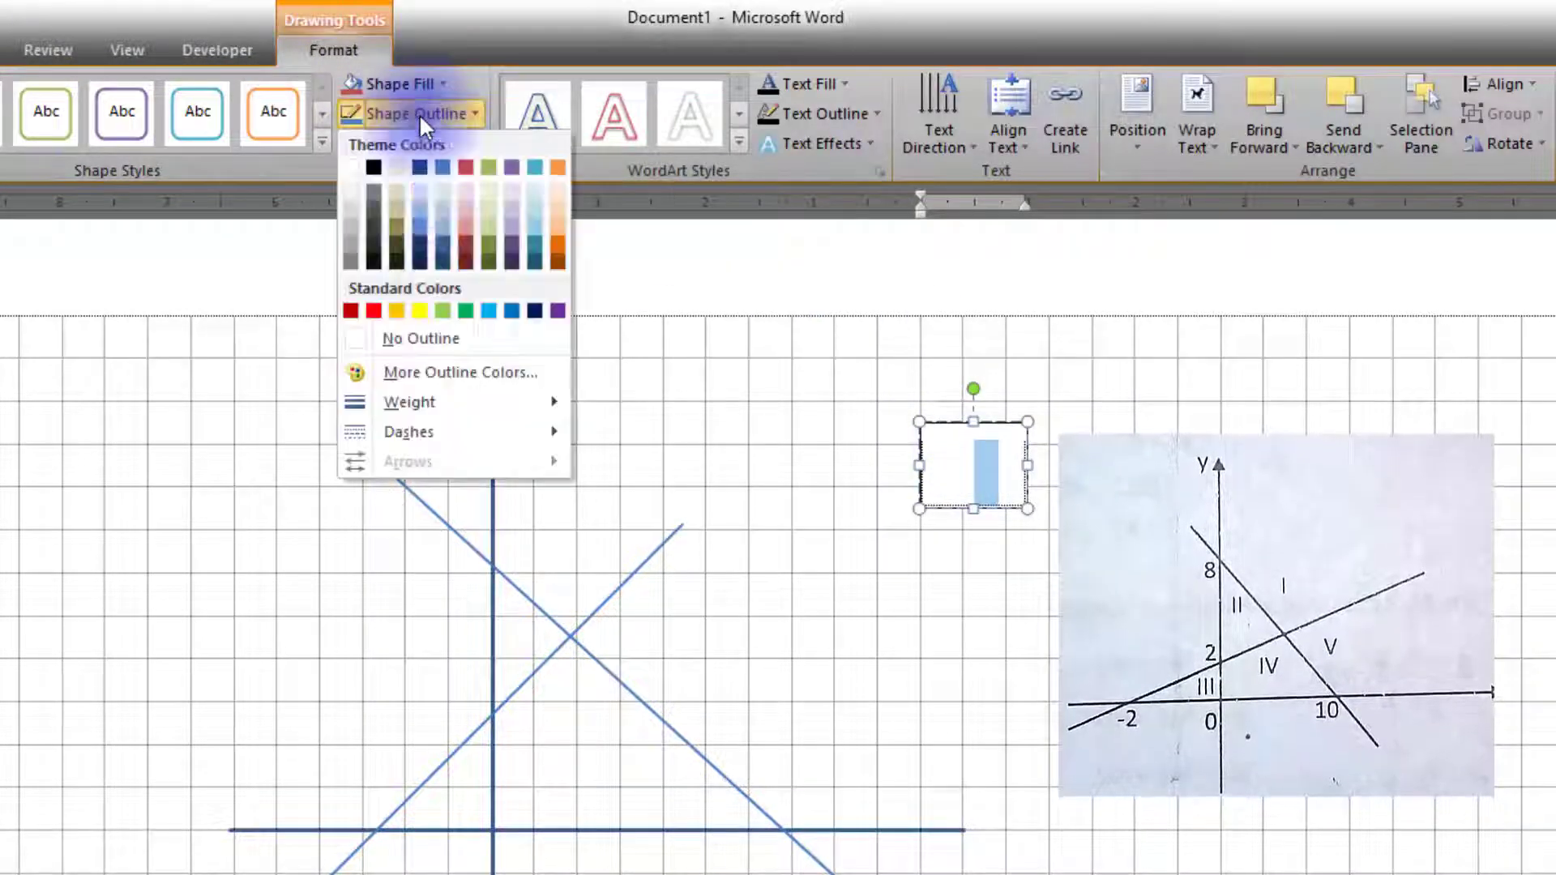
{"action": "left_click", "coordinate": [414, 340]}
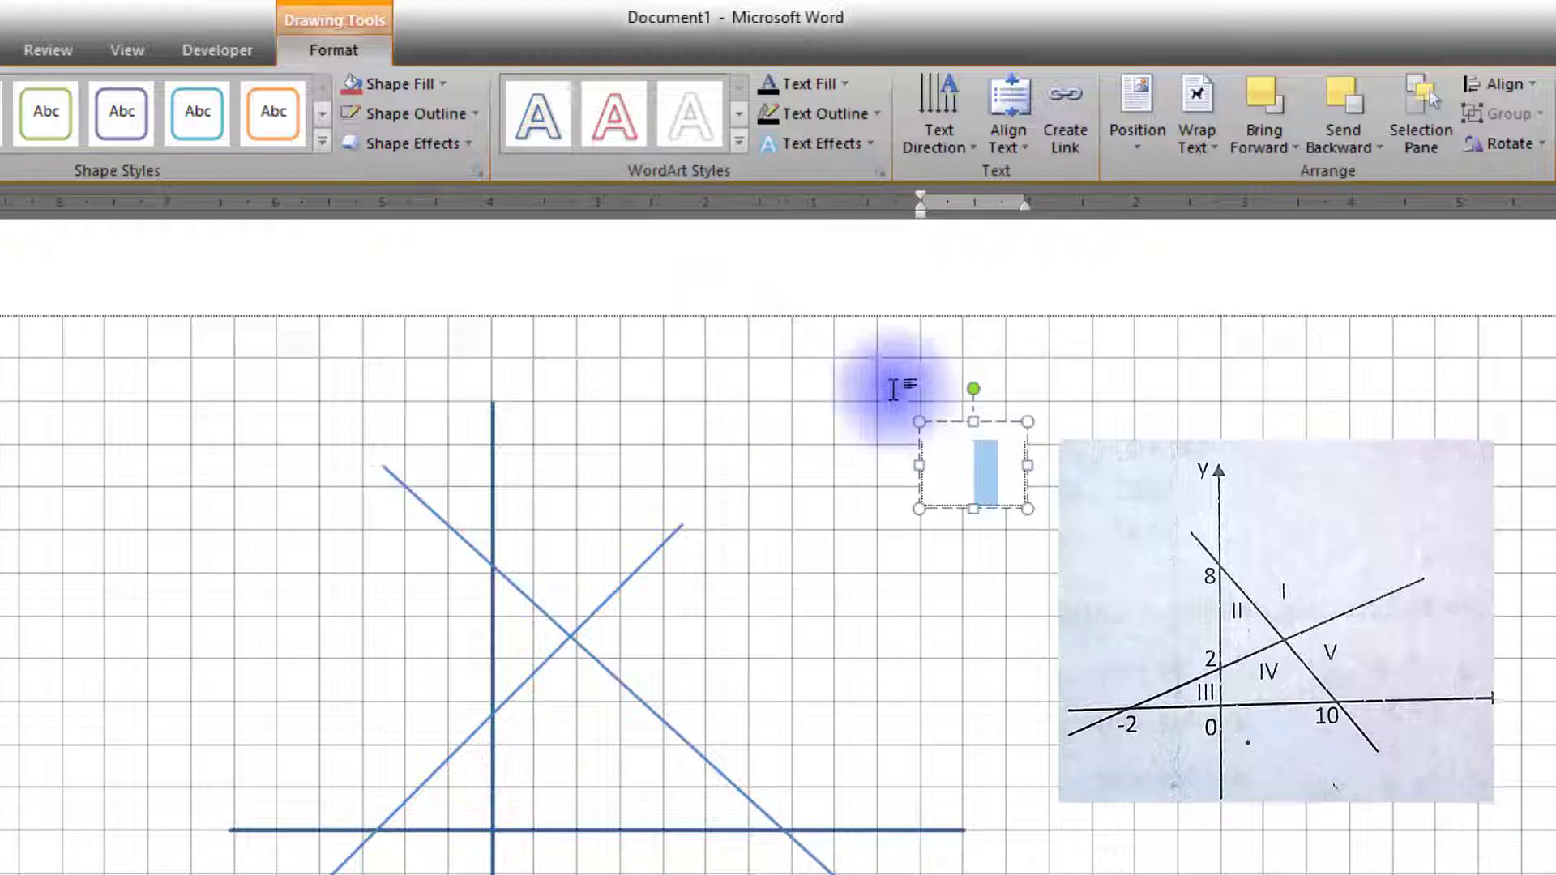
{"action": "left_click", "coordinate": [402, 84]}
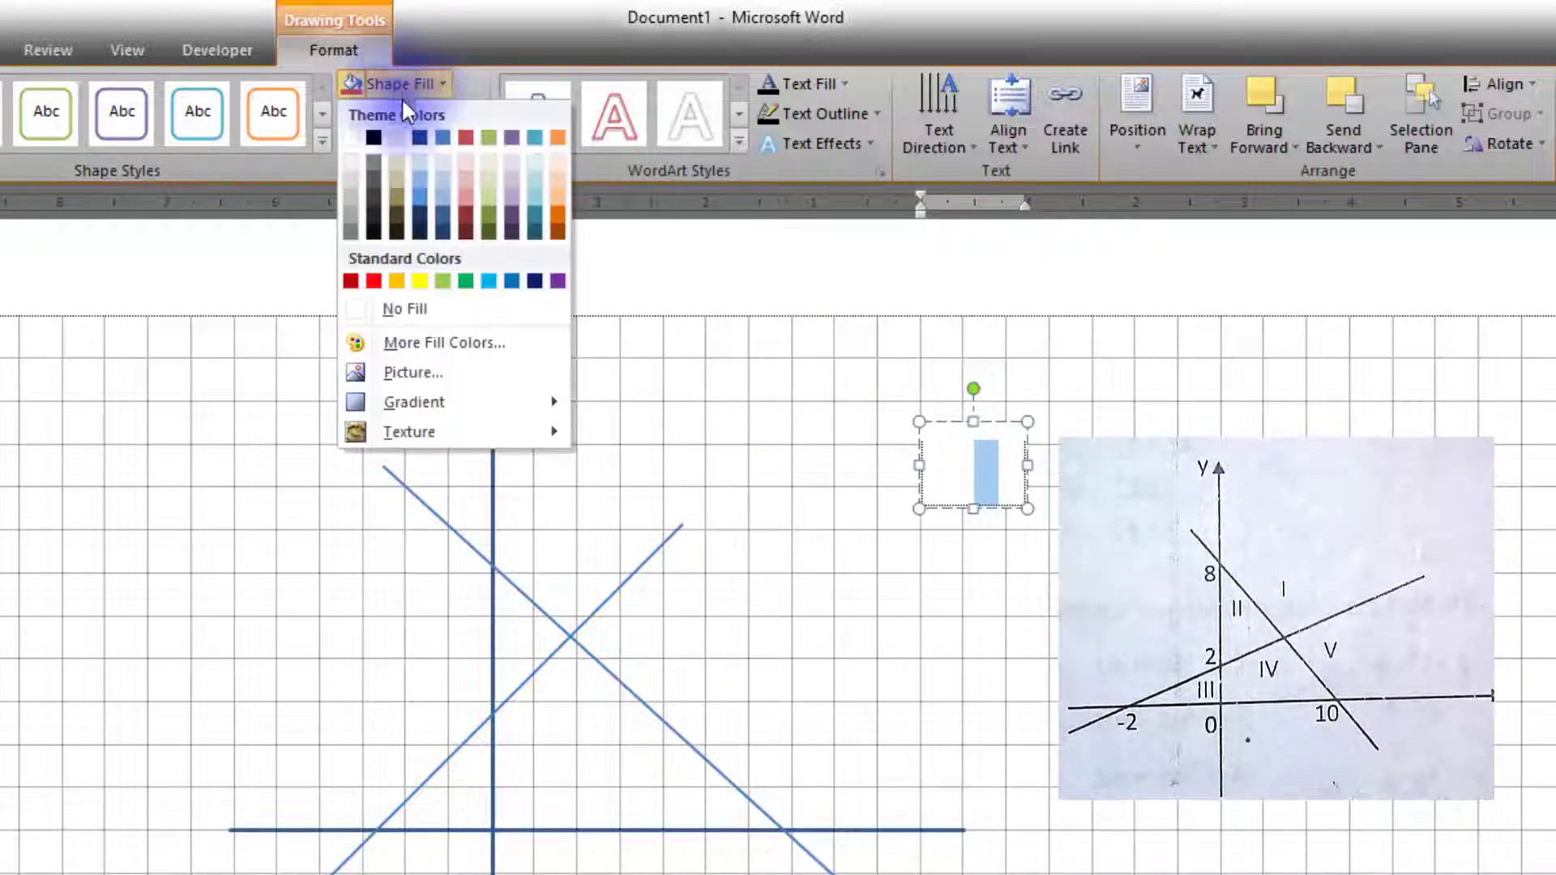
{"action": "left_click", "coordinate": [408, 304]}
Place the text box beside the top of the vertical axis as label y, and a copy above the horizontal axis's right end as x
{"action": "left_click", "coordinate": [1033, 459]}
{"action": "left_click_drag", "start_coordinate": [980, 421], "coordinate": [482, 340]}
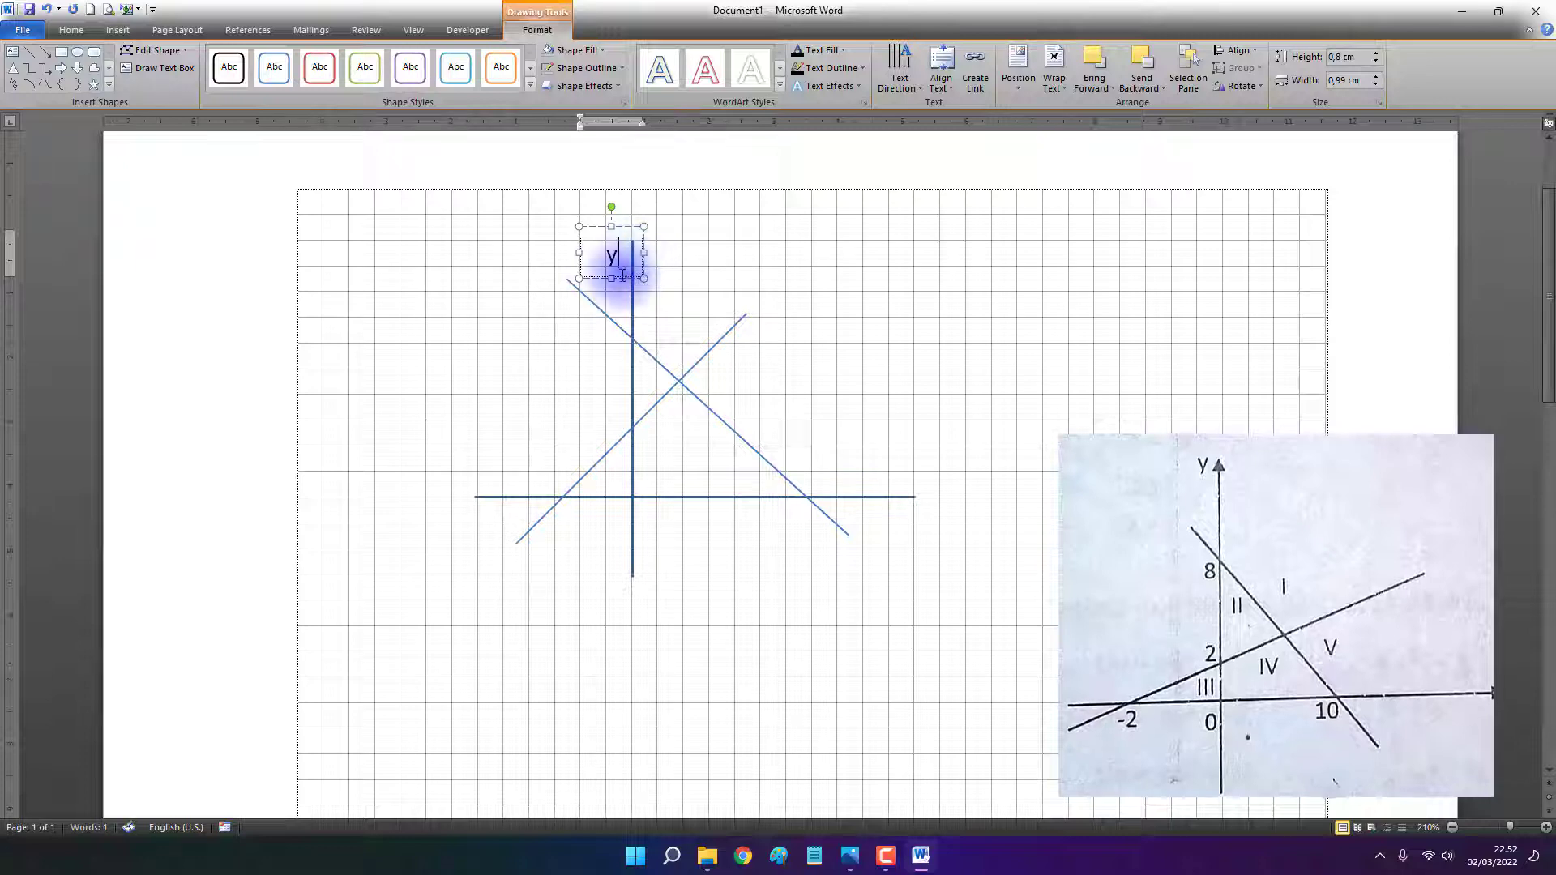
{"action": "left_click_drag", "start_coordinate": [620, 280], "coordinate": [885, 480]}
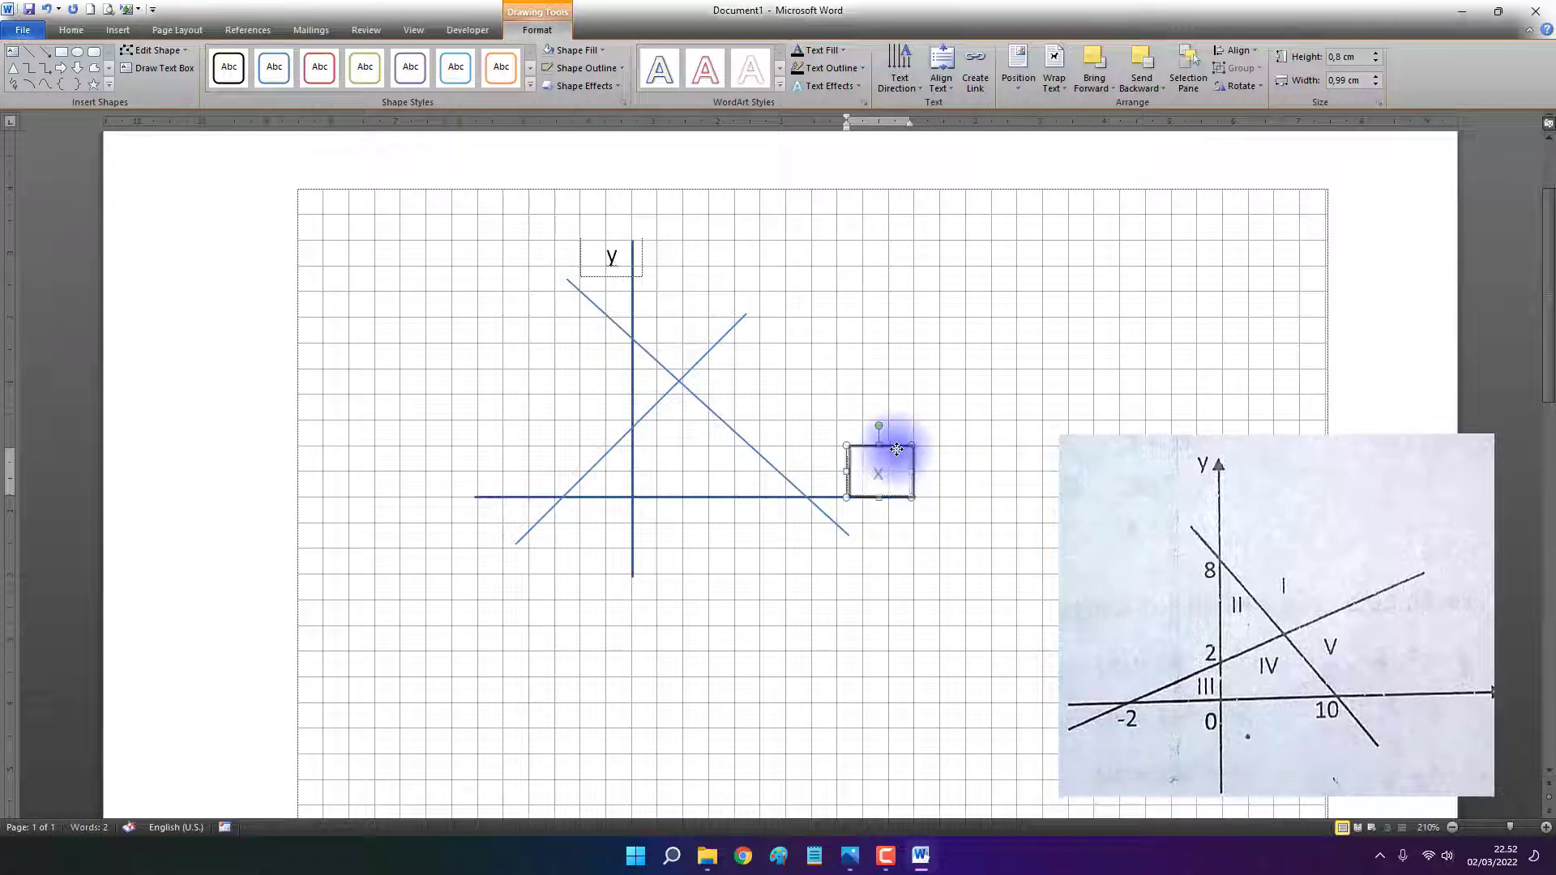
{"action": "left_click_drag", "start_coordinate": [898, 455], "coordinate": [896, 455]}
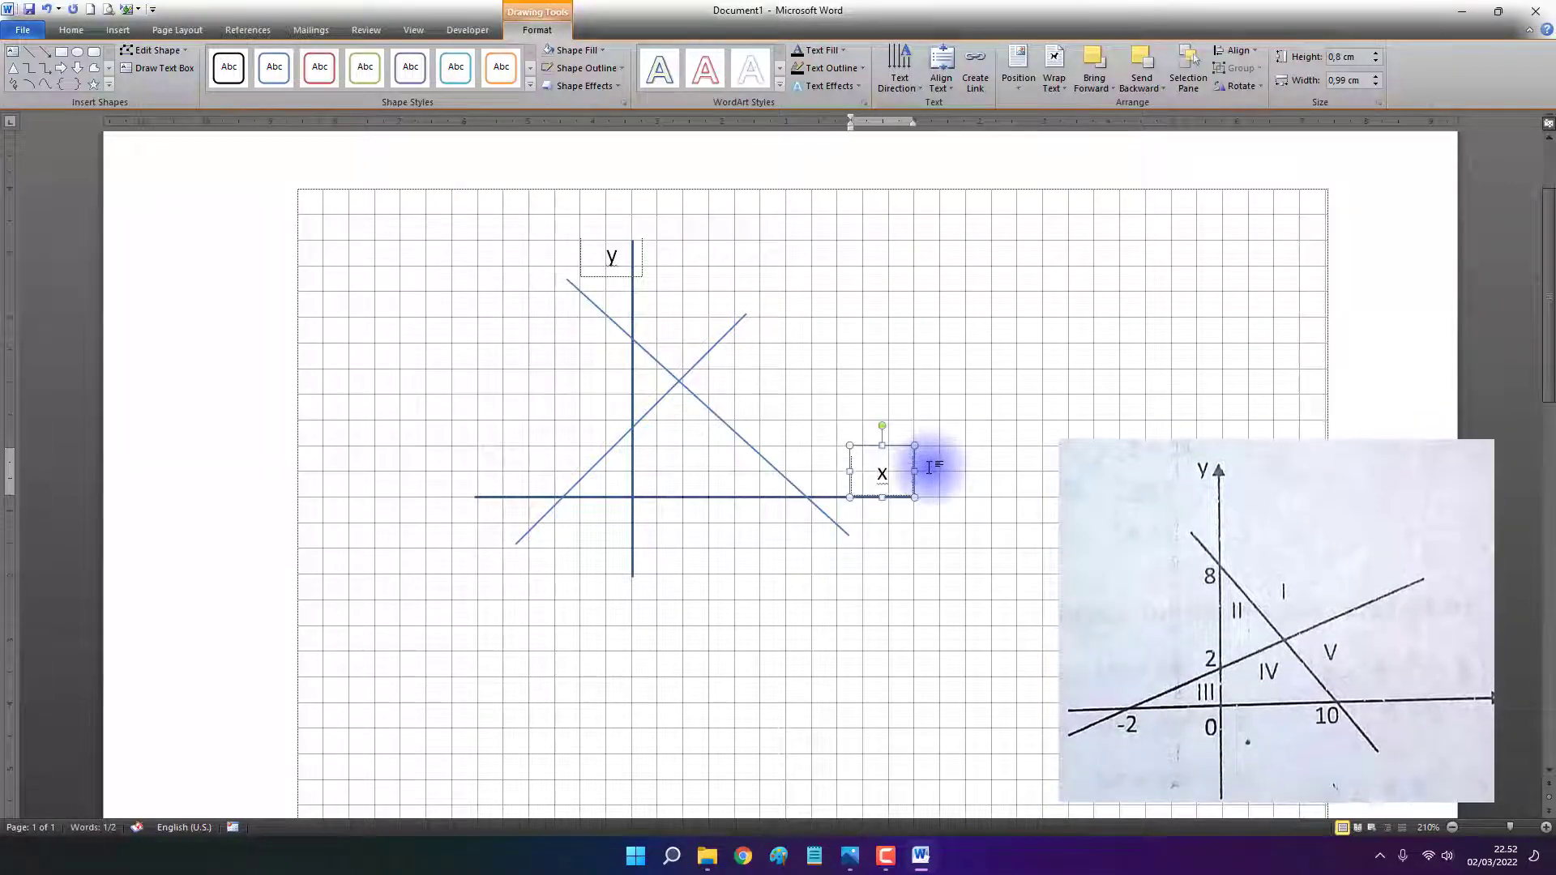
{"action": "key", "text": "Up"}
{"action": "key", "text": "Up"}
{"action": "key", "text": "Up"}
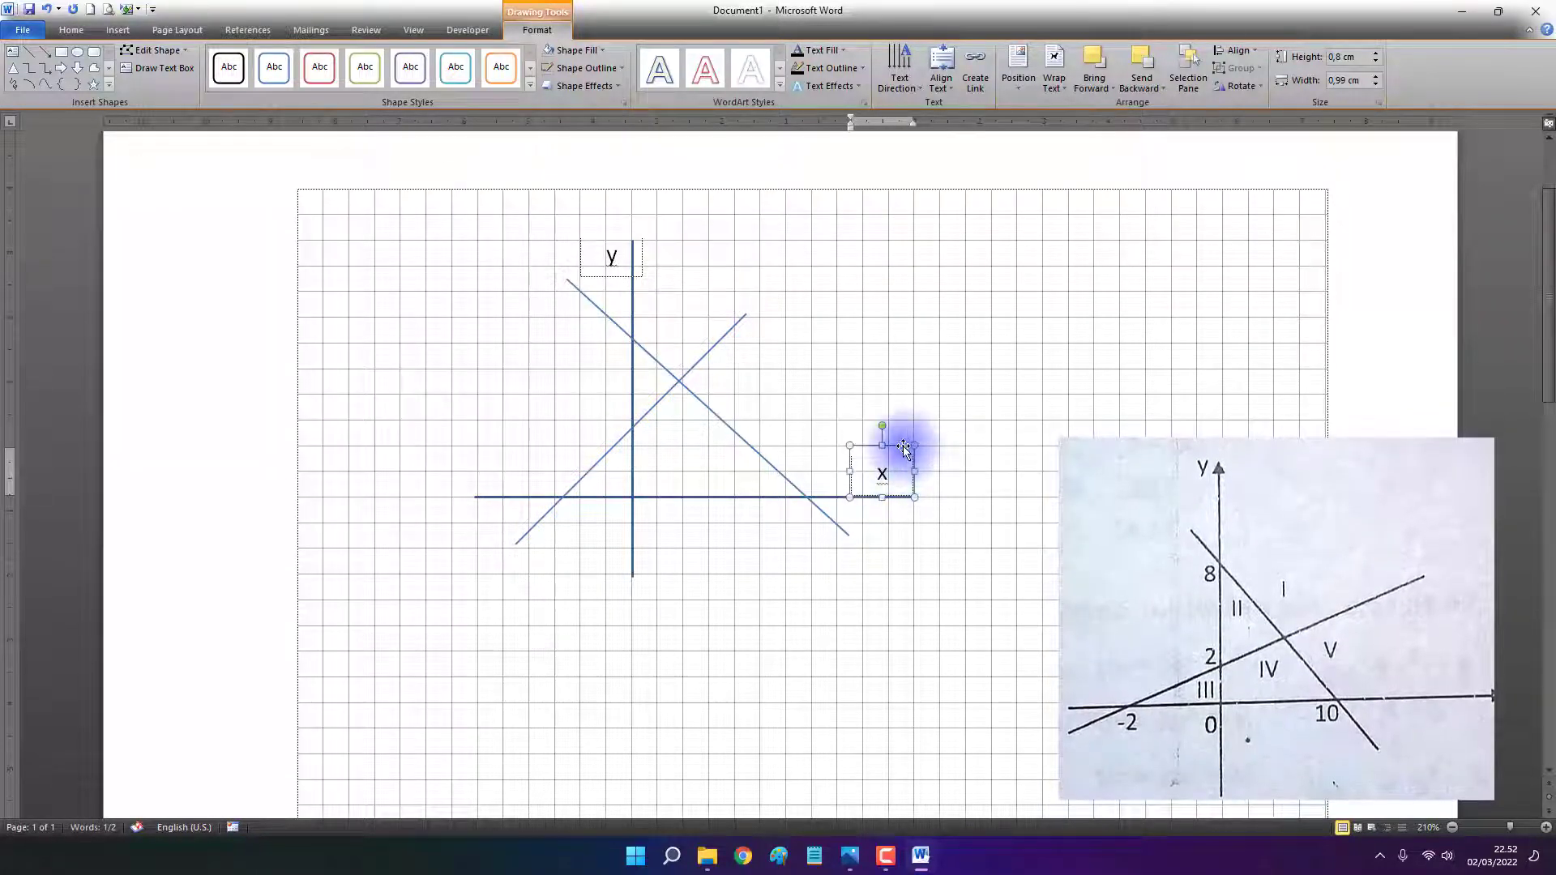
Duplicate the x label, place it where the descending line crosses the vertical axis, and change its text to 8
{"action": "left_click", "coordinate": [889, 450]}
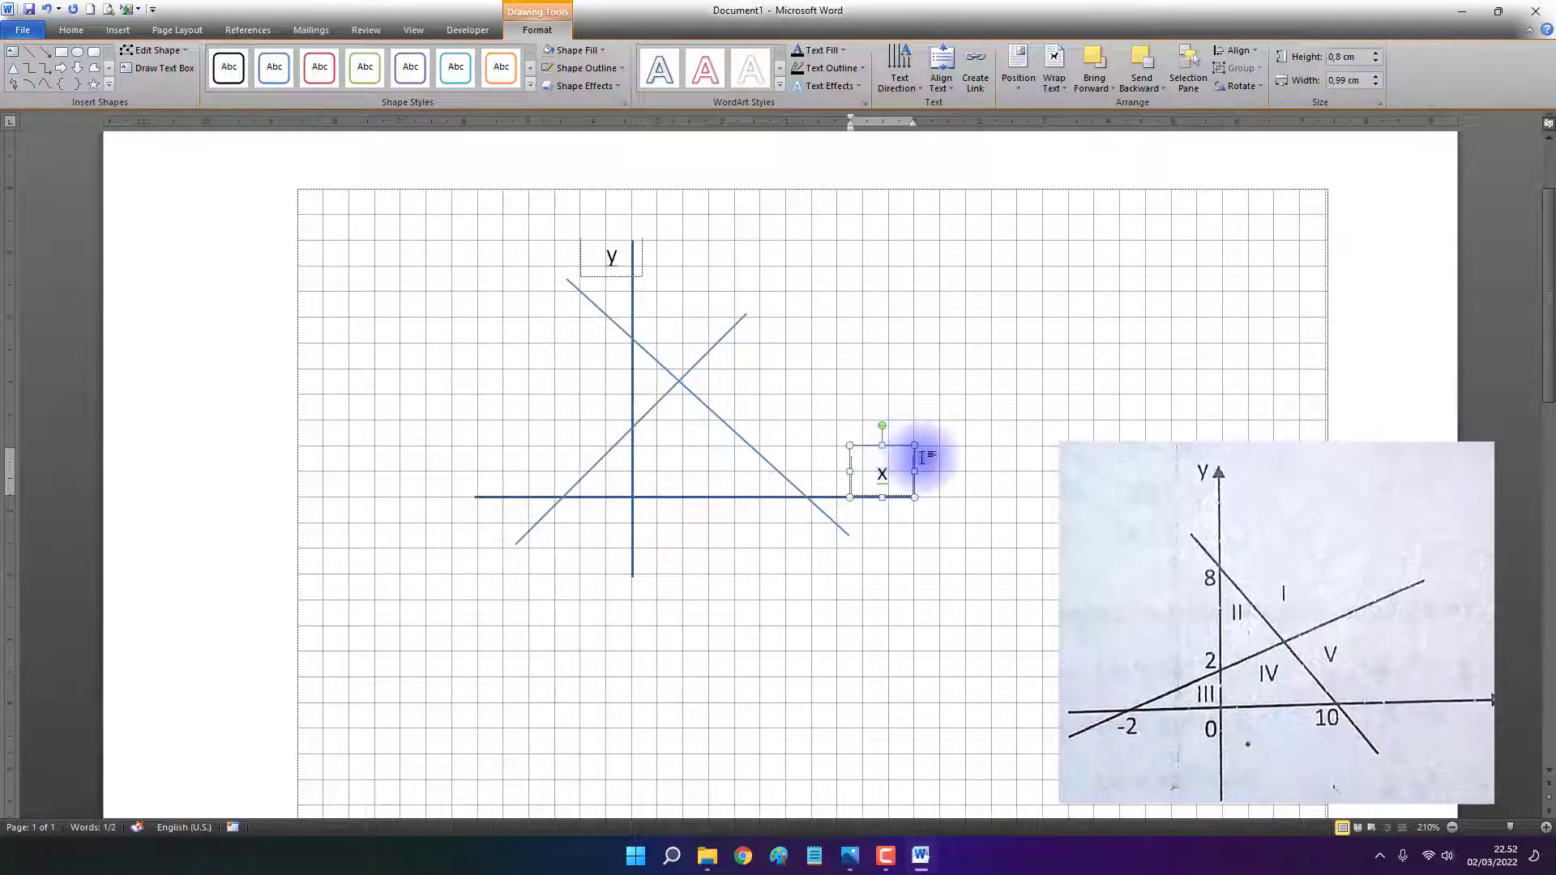
{"action": "key", "text": "ctrl+v"}
{"action": "left_click_drag", "start_coordinate": [922, 472], "coordinate": [636, 324]}
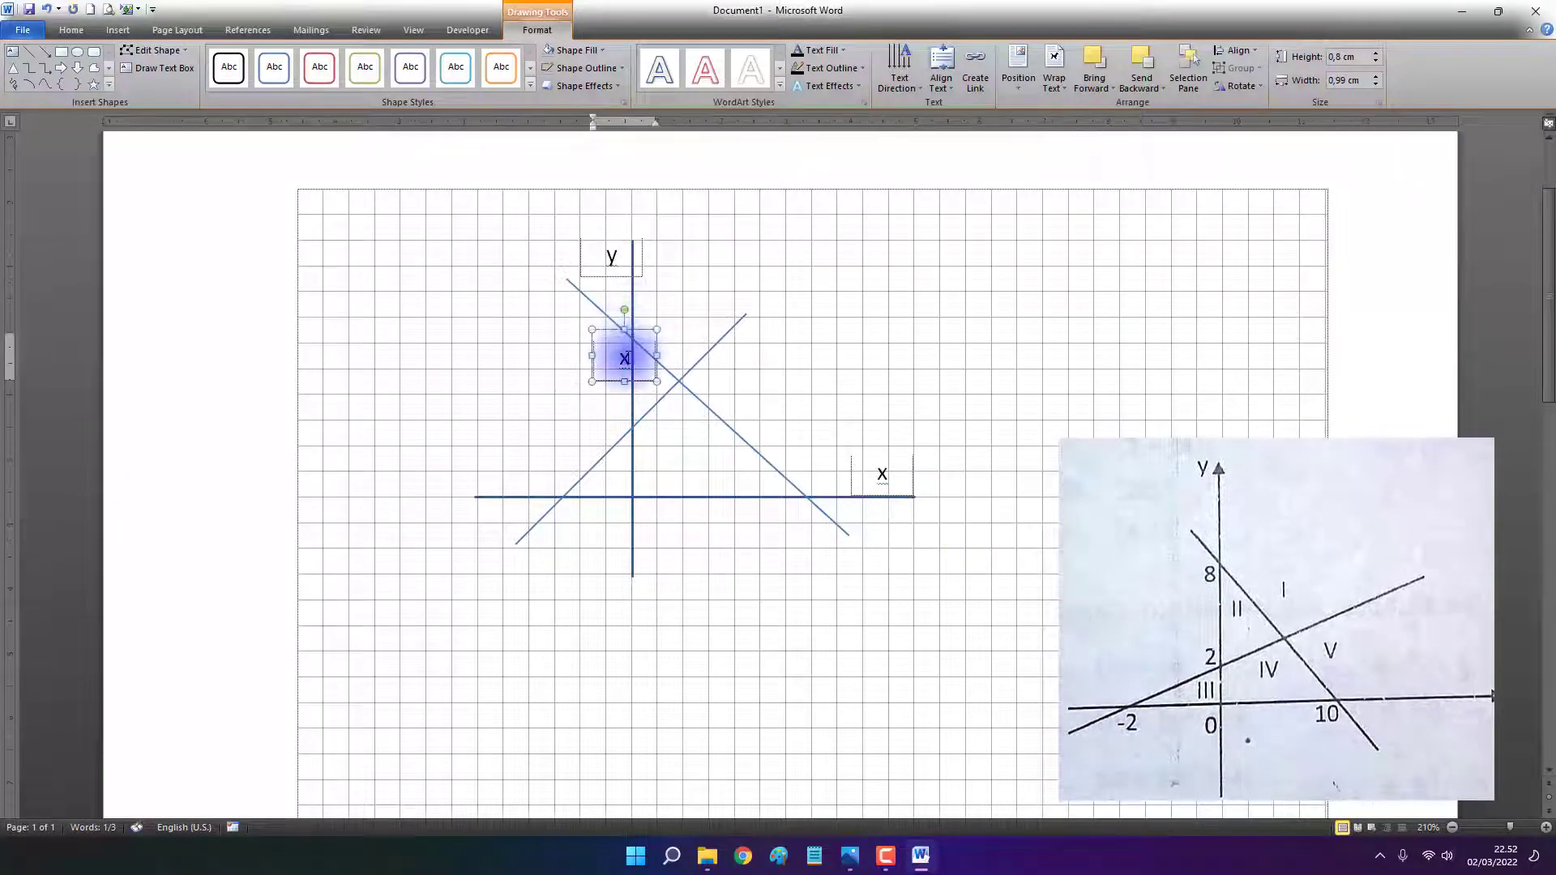
{"action": "left_click", "coordinate": [653, 370]}
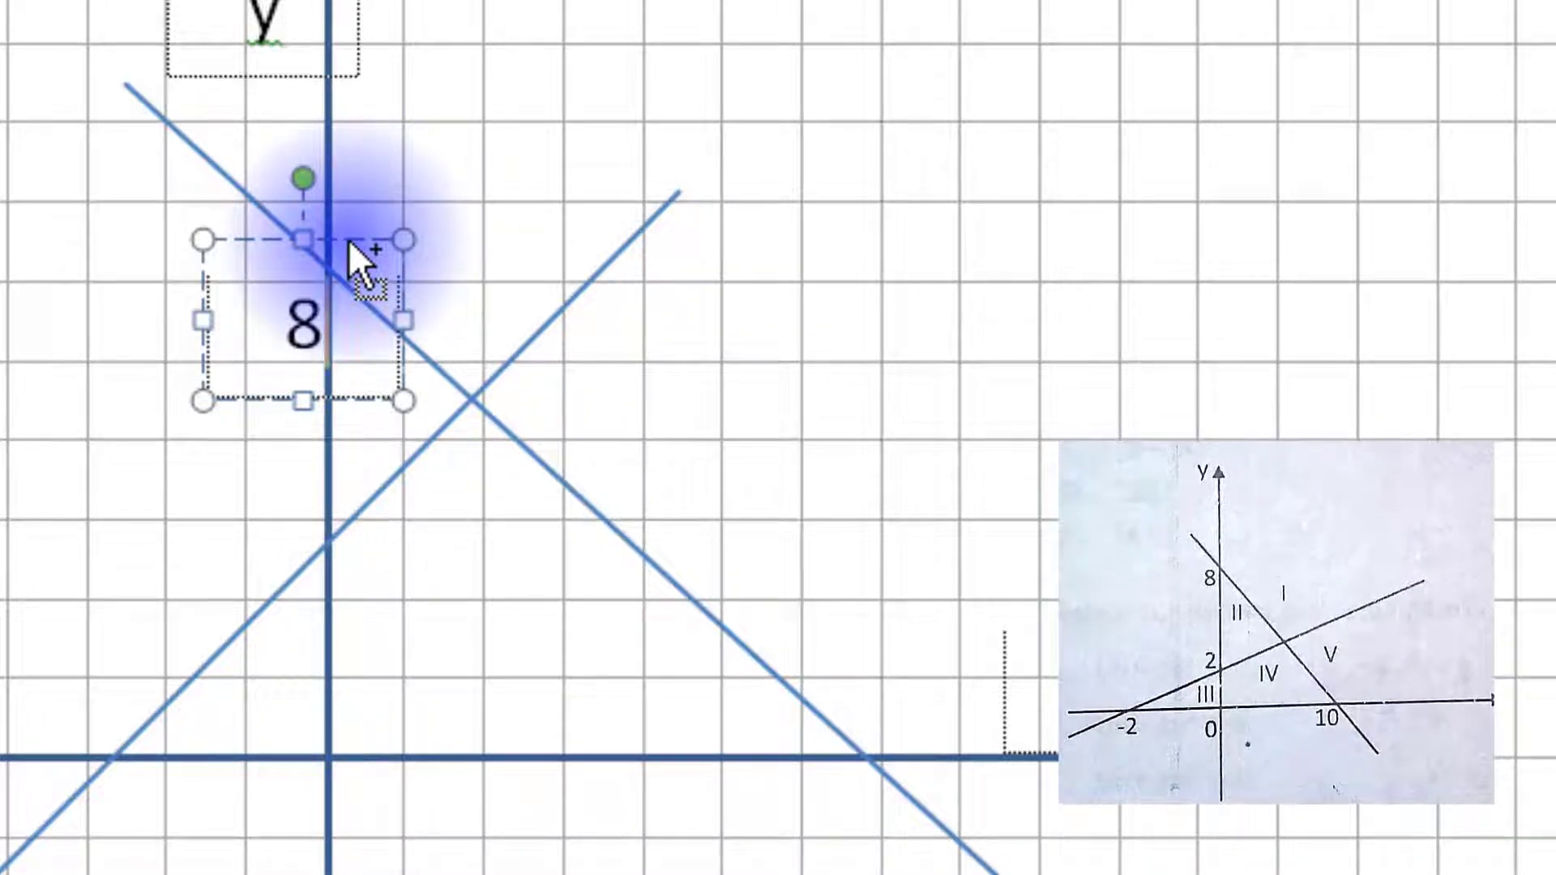
Copy the 8 label to just below where the descending line crosses the horizontal axis and change its text to 10
{"action": "left_click_drag", "start_coordinate": [349, 239], "coordinate": [843, 760]}
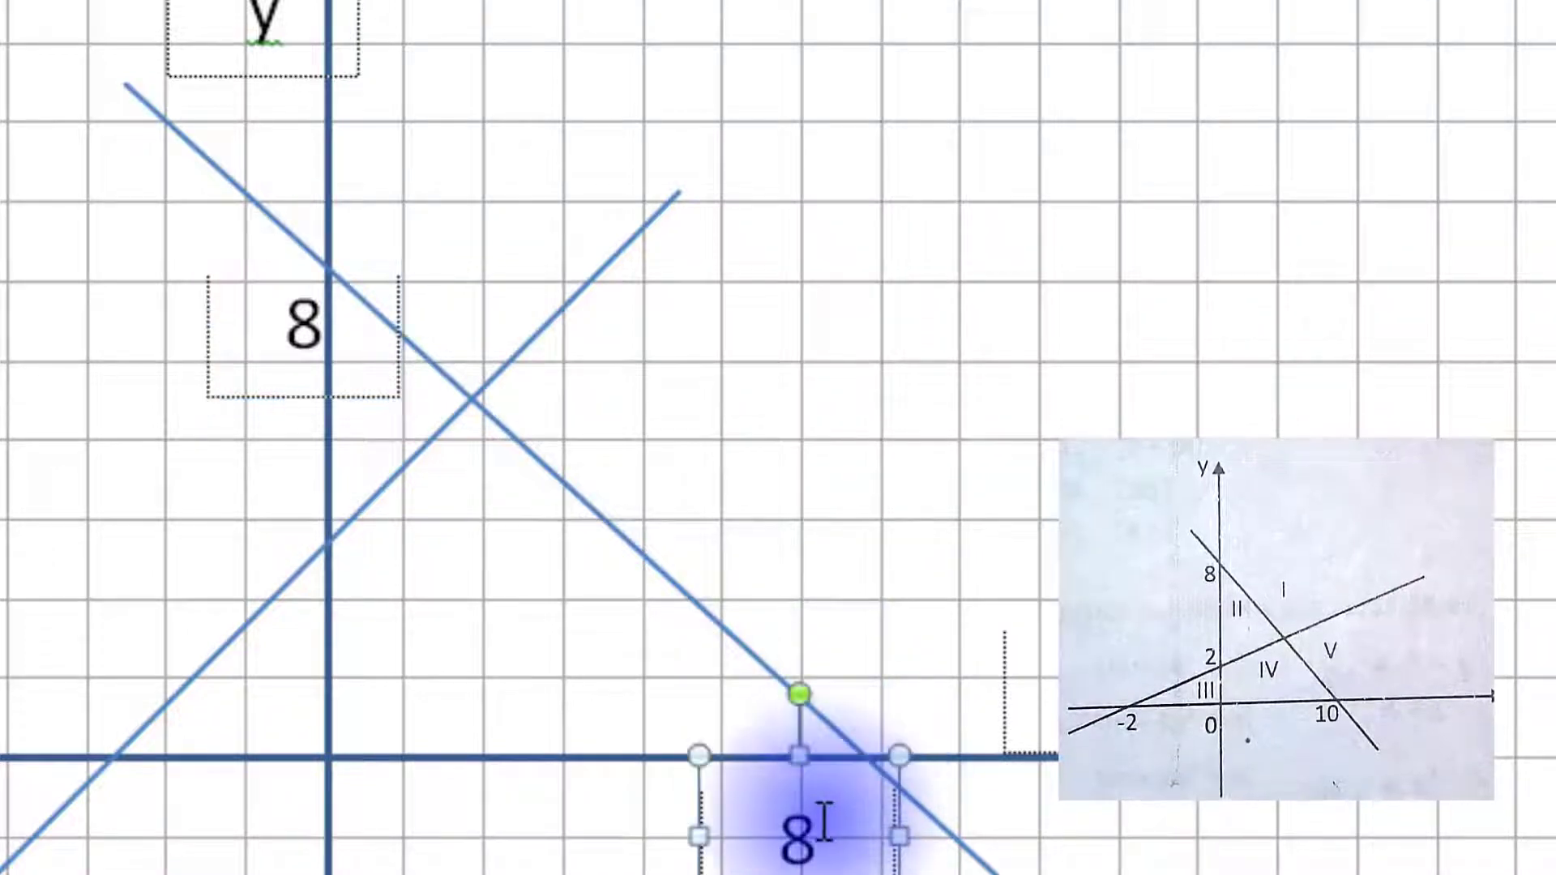
{"action": "key", "text": "BackSpace"}
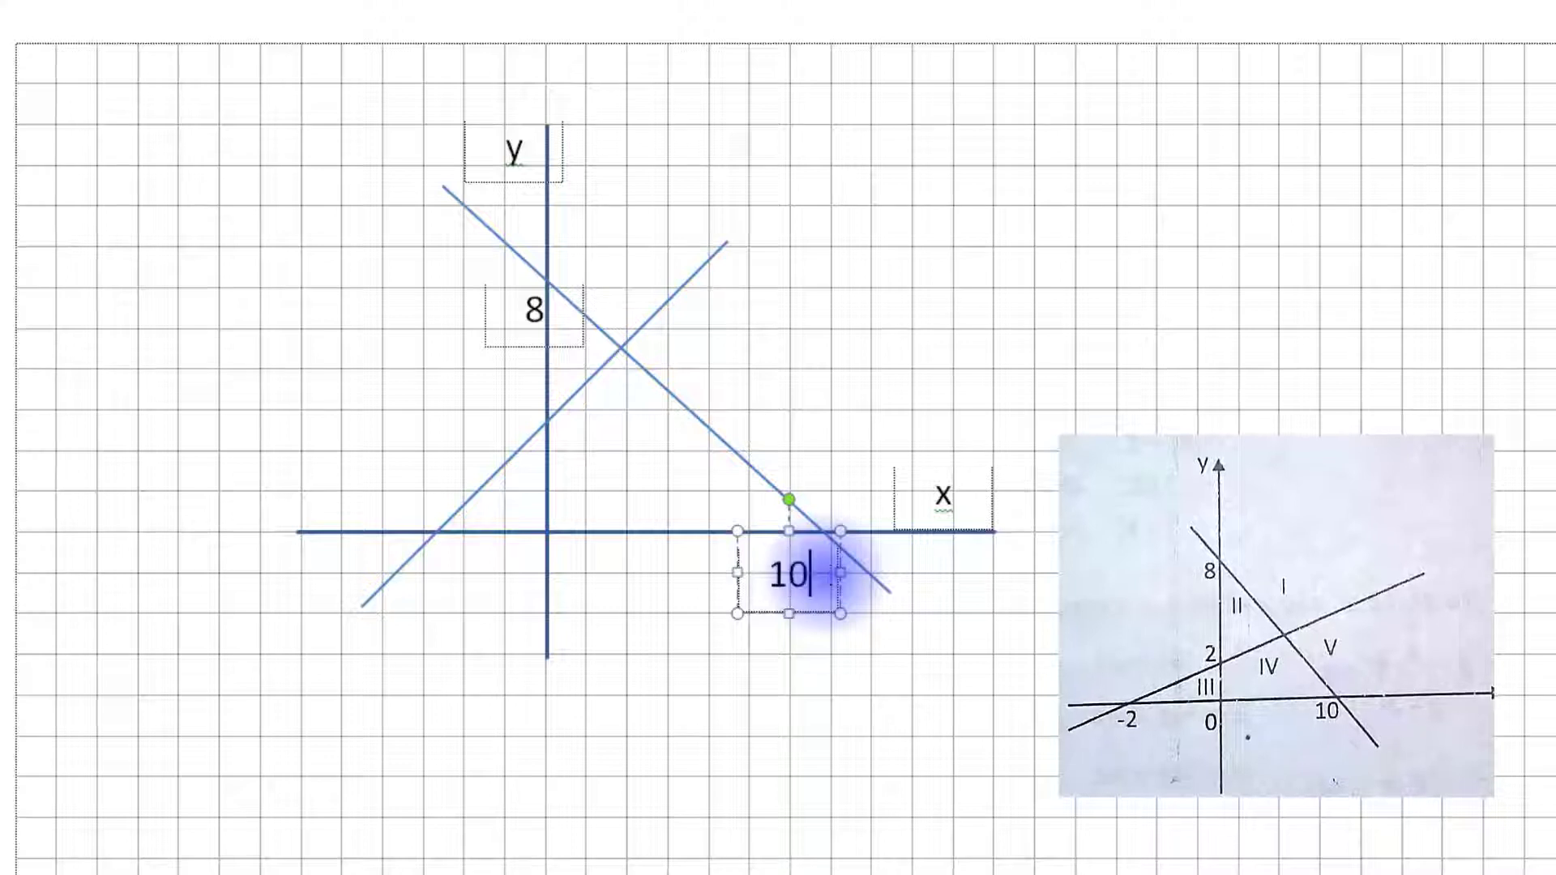
{"action": "type", "text": "10"}
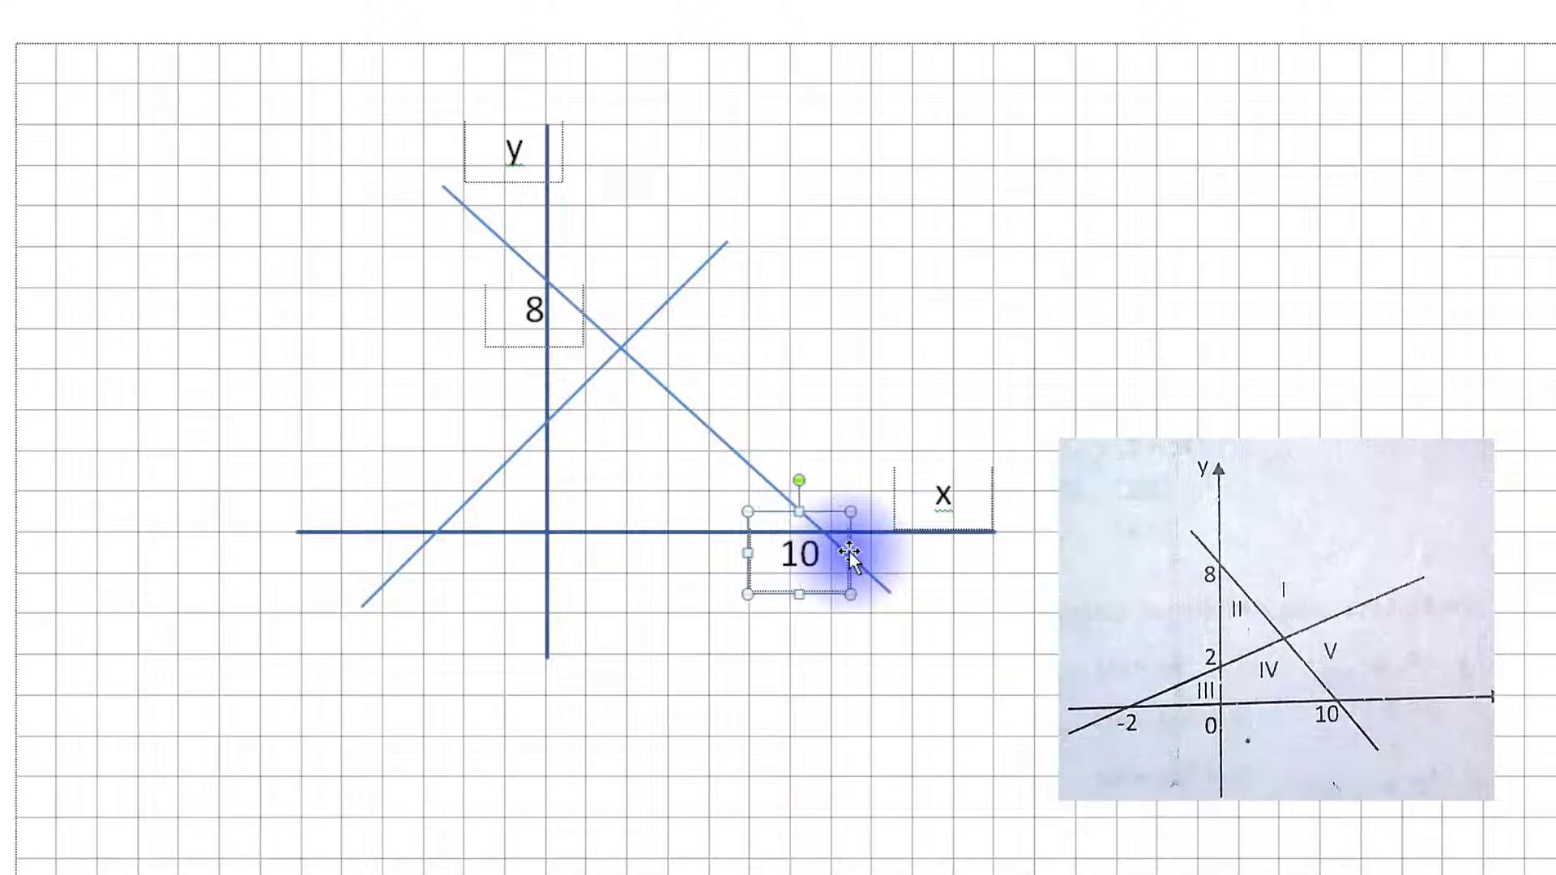
Copy the 10 label to where the ascending line crosses the vertical axis and change its text to 2
{"action": "left_click_drag", "start_coordinate": [806, 513], "coordinate": [545, 389]}
{"action": "double_click", "coordinate": [528, 430]}
{"action": "type", "text": "2"}
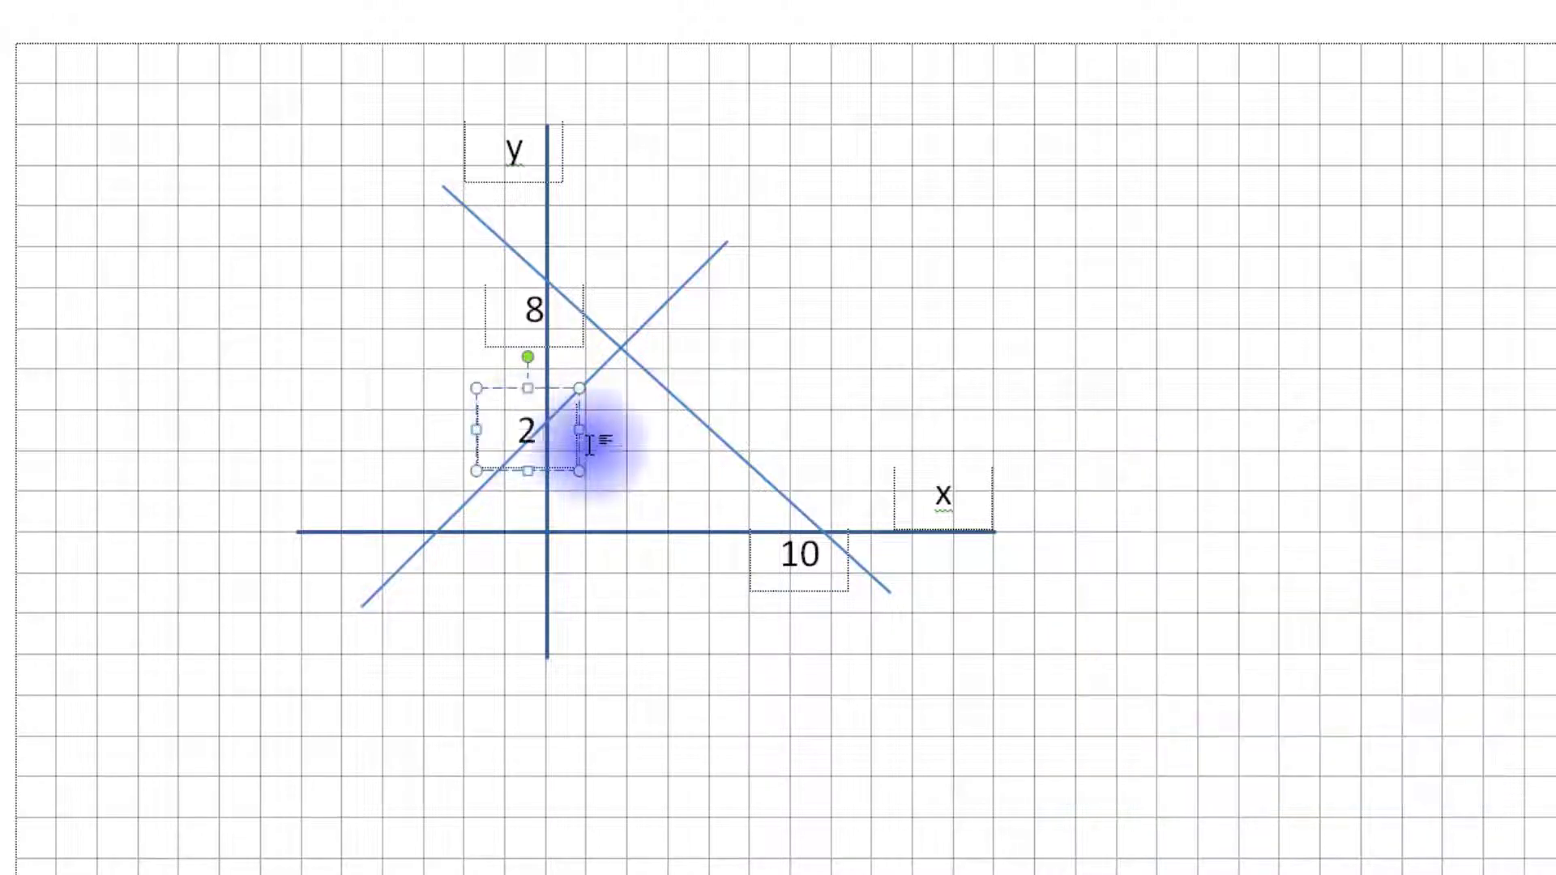
Add more label copies reading -2 and 0 below the horizontal axis, and I, II, III, IV and V in the regions between the lines
{"action": "left_click_drag", "start_coordinate": [559, 448], "coordinate": [484, 606]}
{"action": "type", "text": "-0IIIIIIIVV"}
{"action": "left_click", "coordinate": [839, 458]}
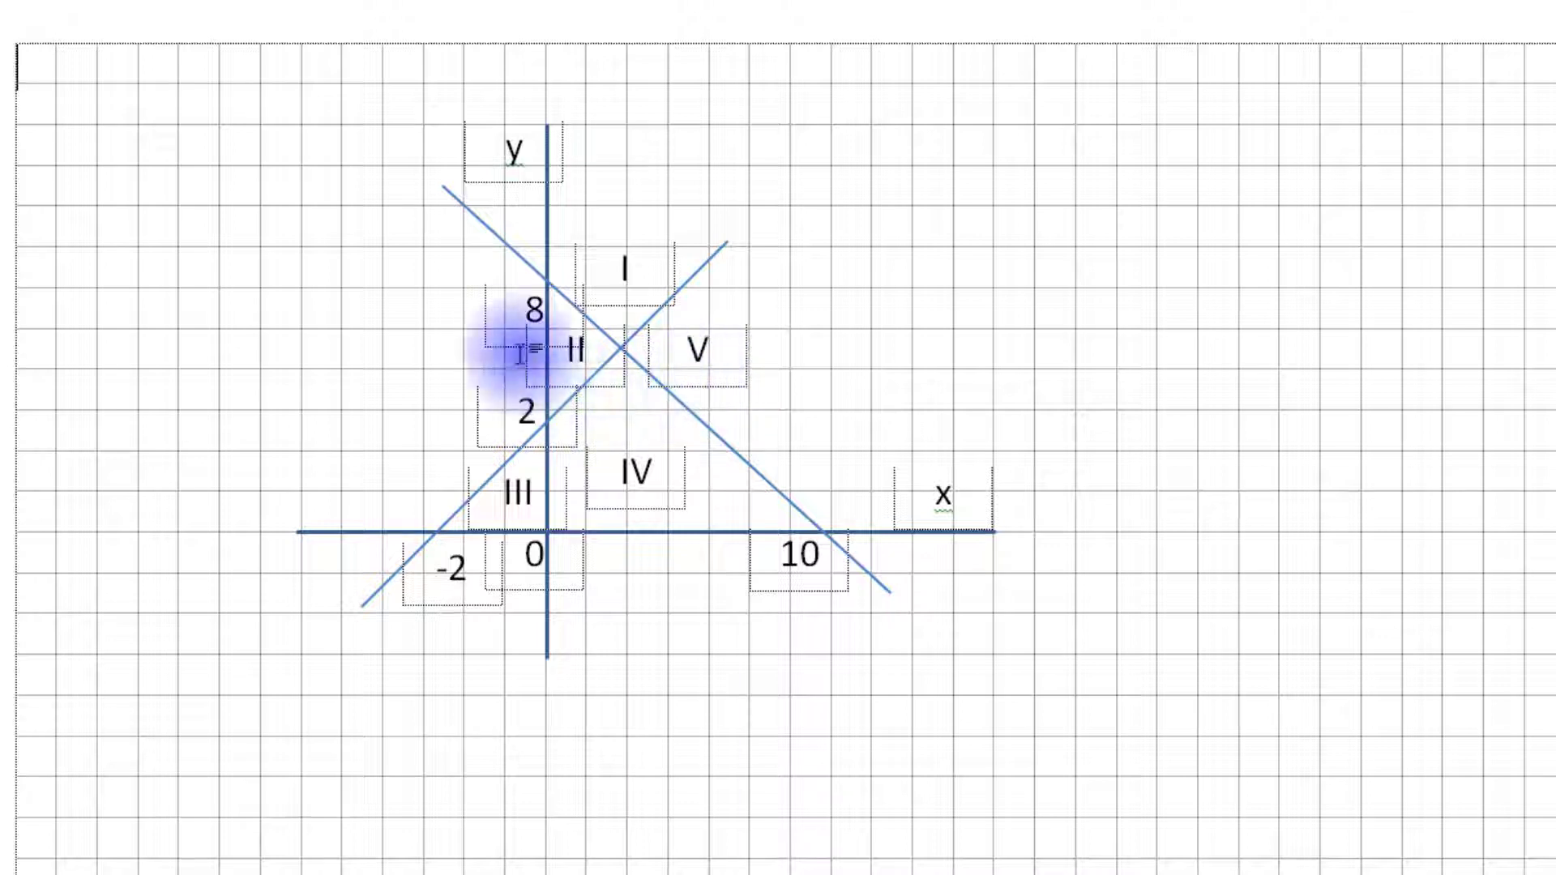
Add solid arrowheads to the grouped axes, at the top of the y-axis and the right end of the x-axis
{"action": "left_click", "coordinate": [633, 266]}
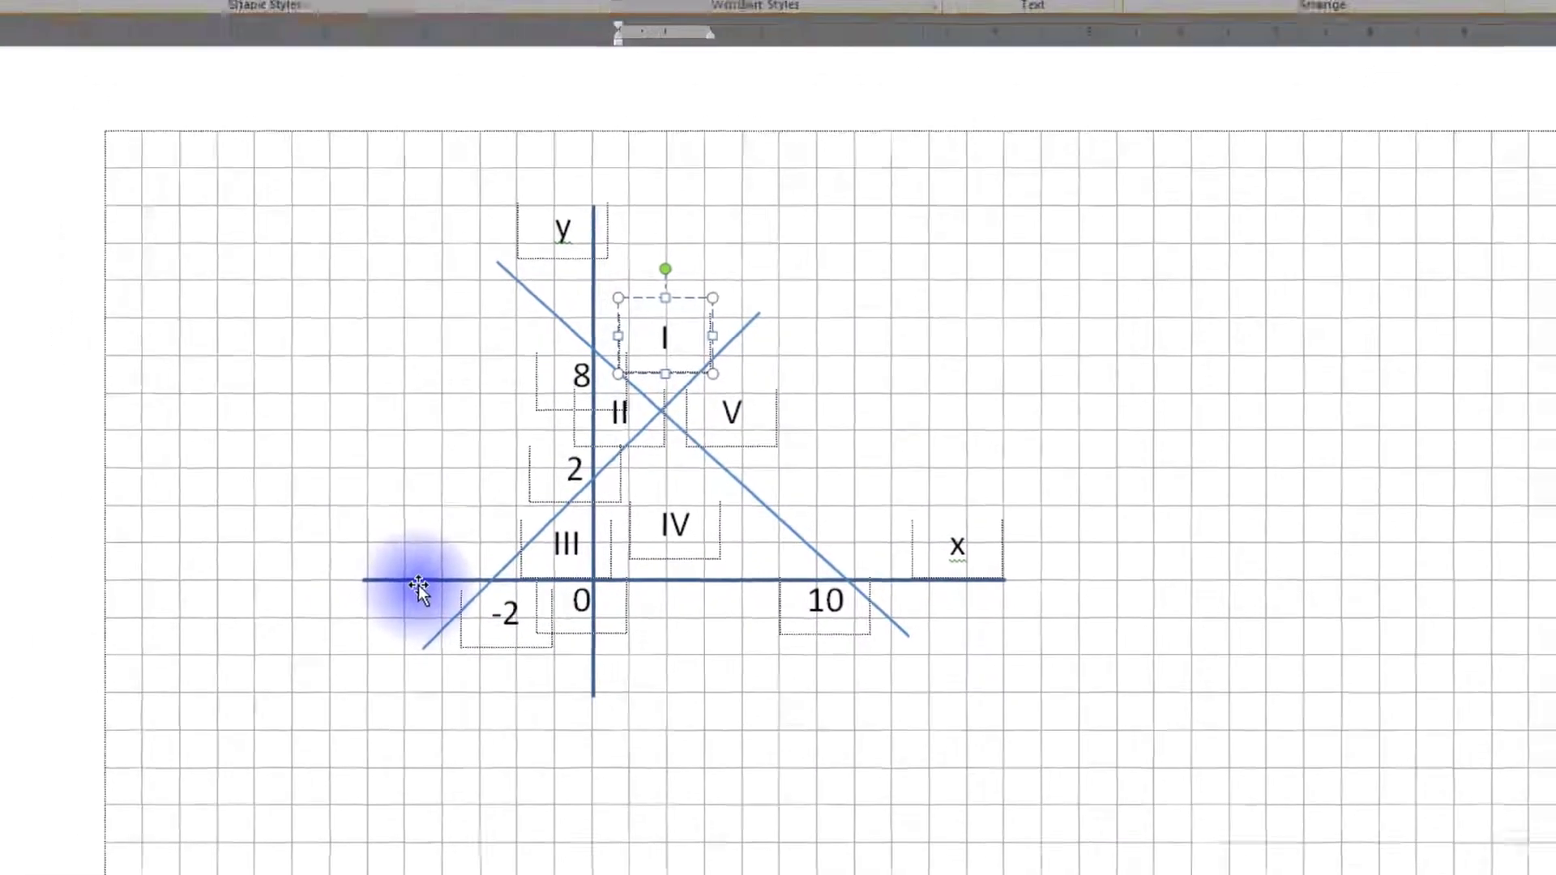
{"action": "left_click", "coordinate": [355, 540]}
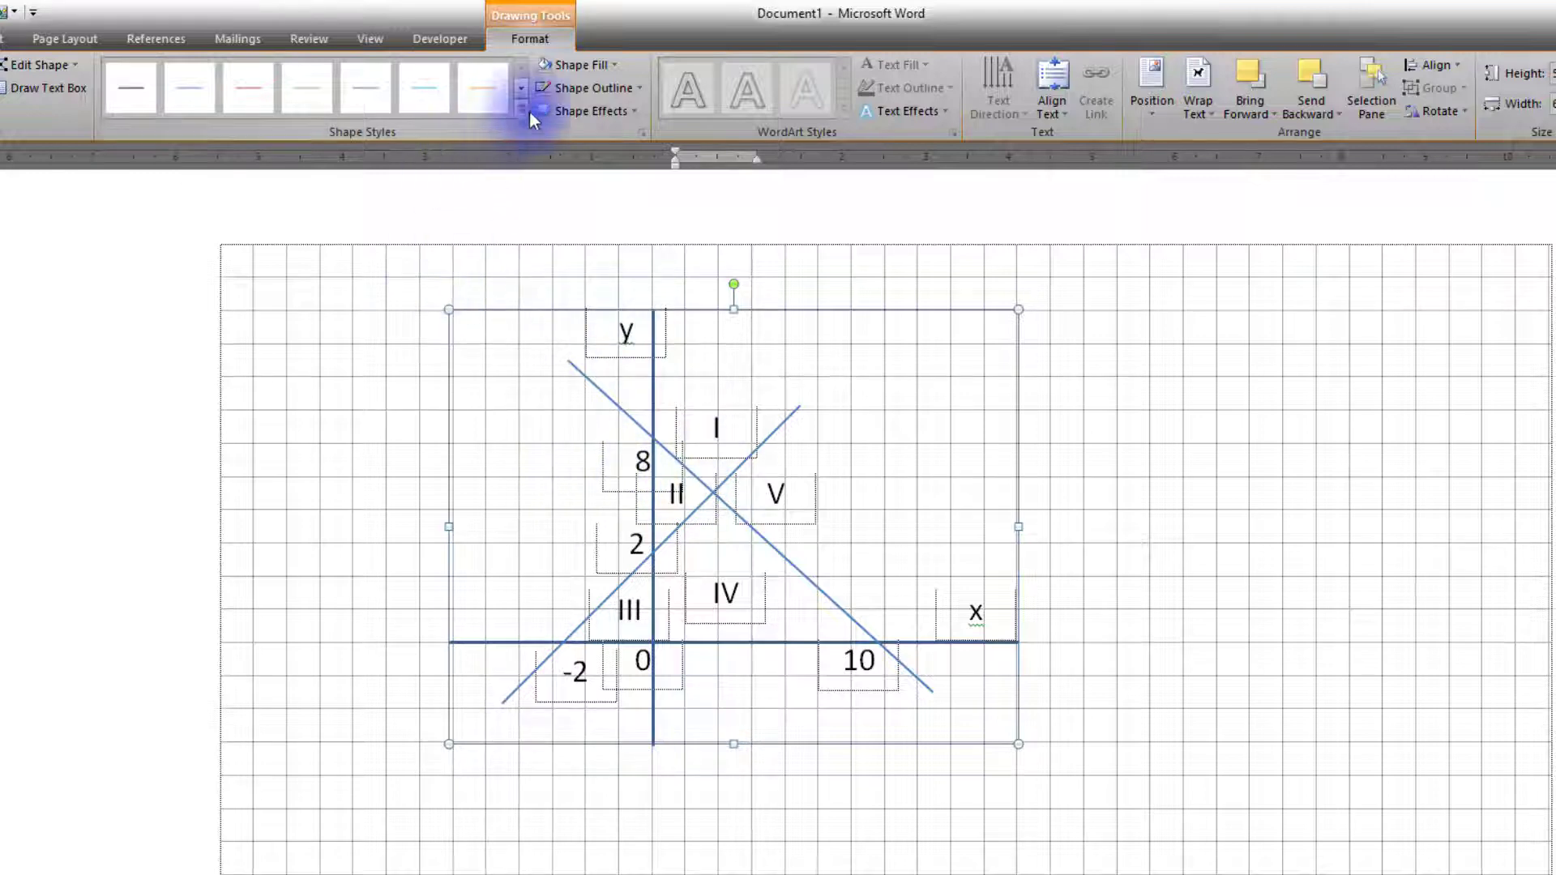
{"action": "left_click", "coordinate": [596, 90]}
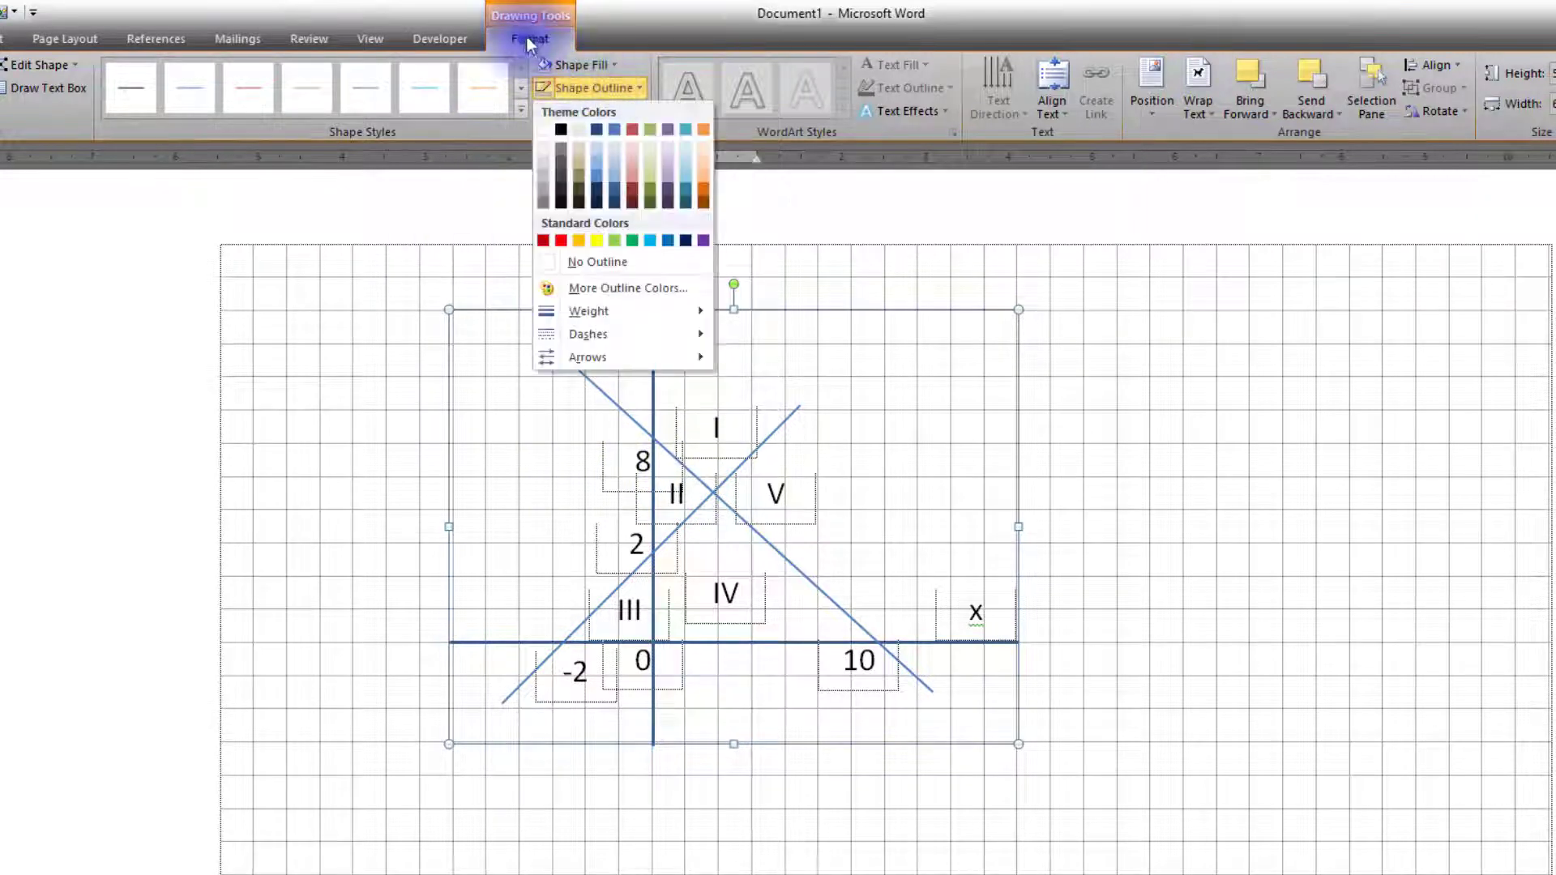
{"action": "left_click", "coordinate": [527, 40]}
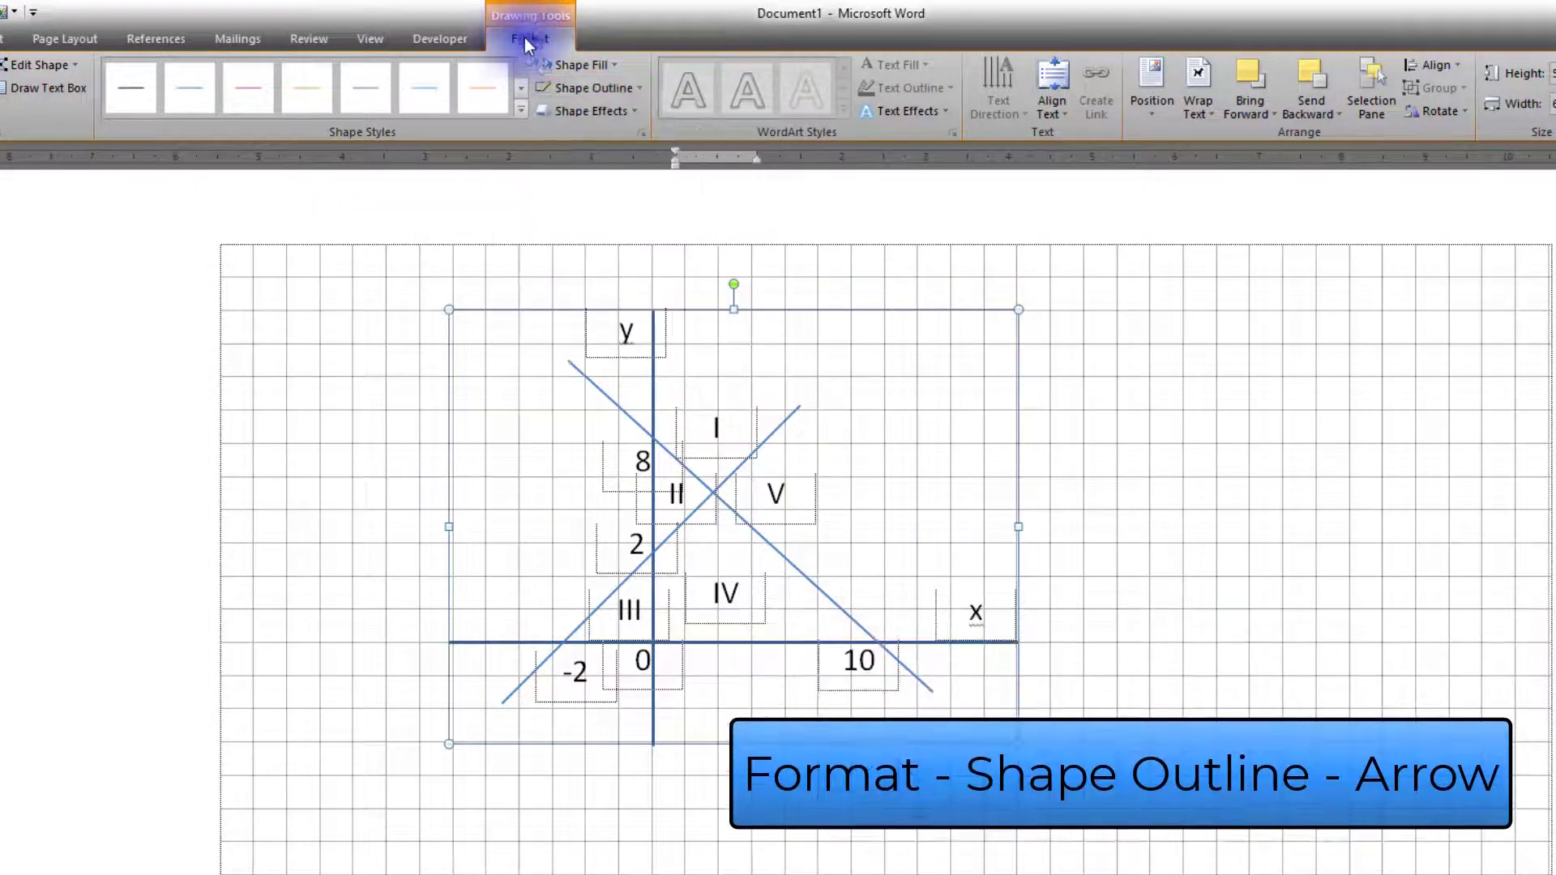
{"action": "left_click", "coordinate": [572, 87]}
{"action": "mouse_move", "coordinate": [615, 357]}
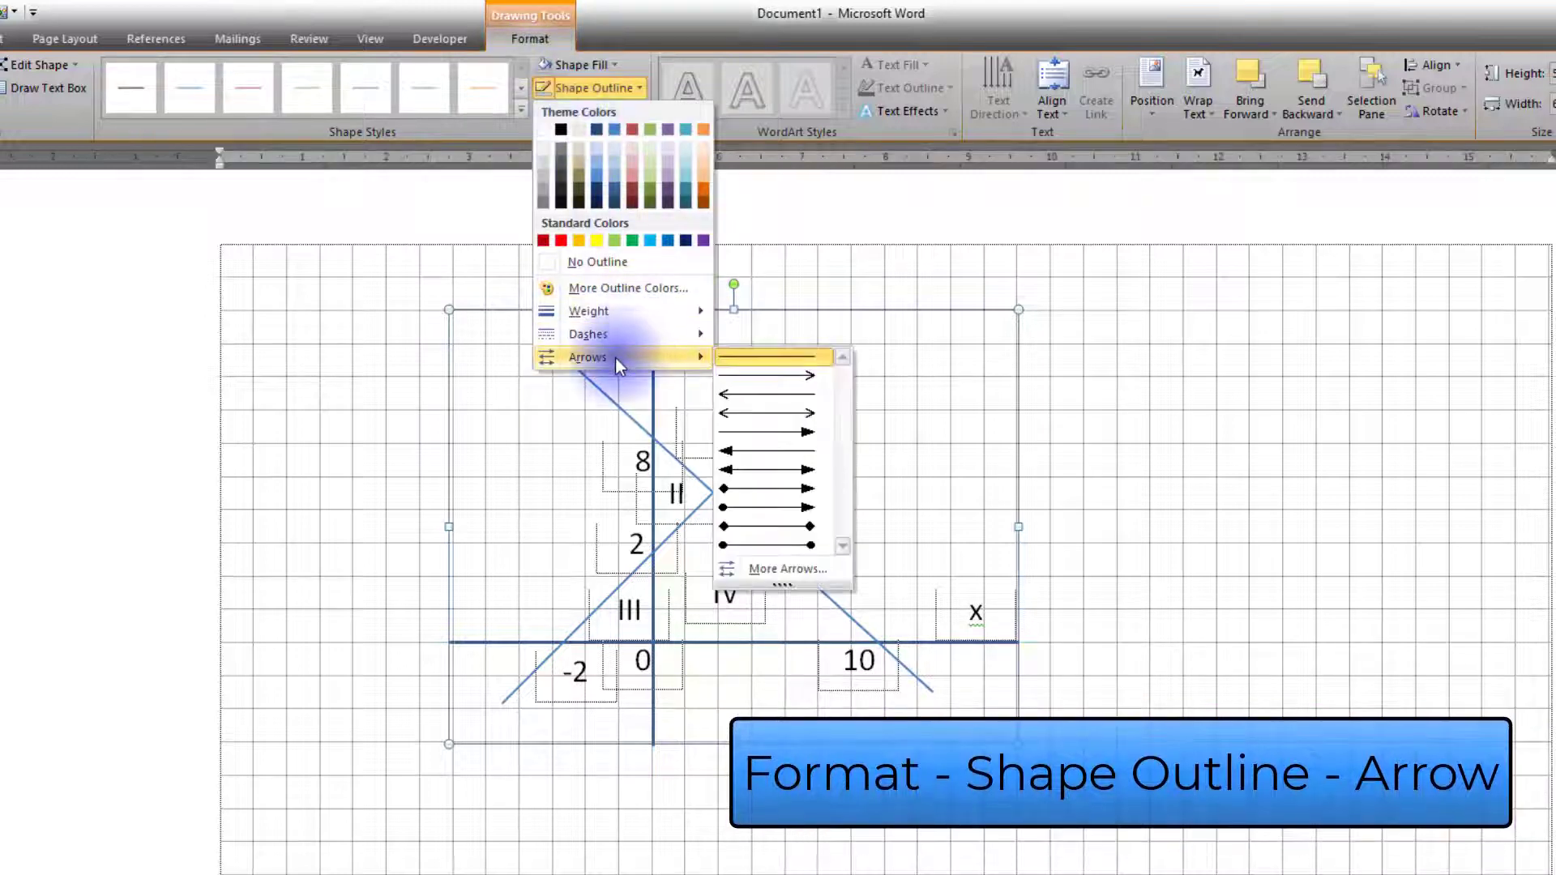
{"action": "left_click", "coordinate": [791, 470]}
{"action": "left_click", "coordinate": [1111, 614]}
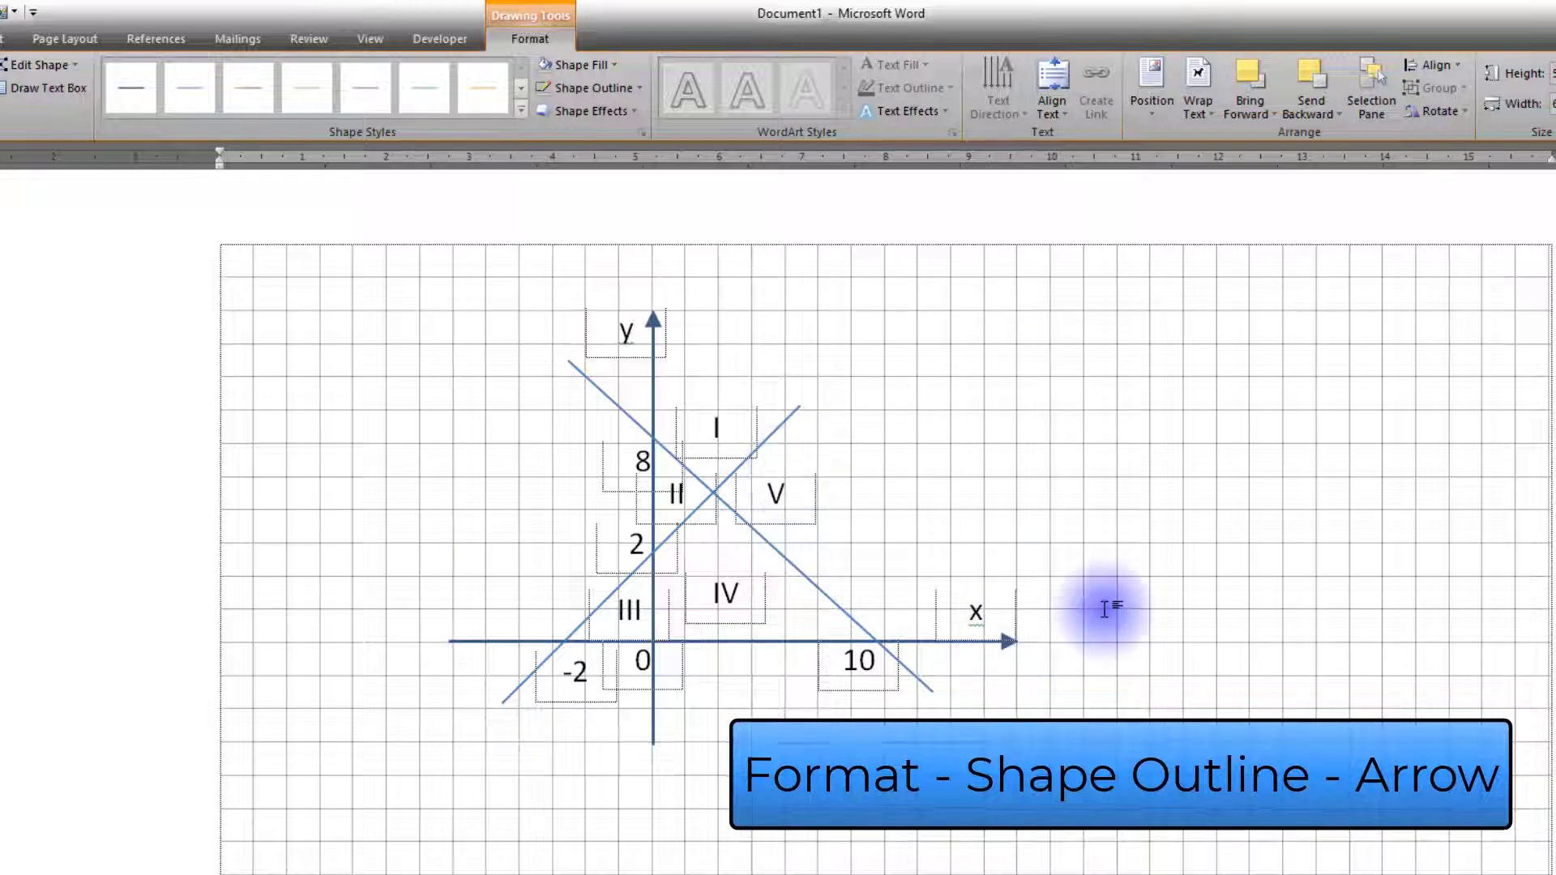
Set the outline colour of the grouped coordinate axes to black
{"action": "left_click", "coordinate": [519, 631]}
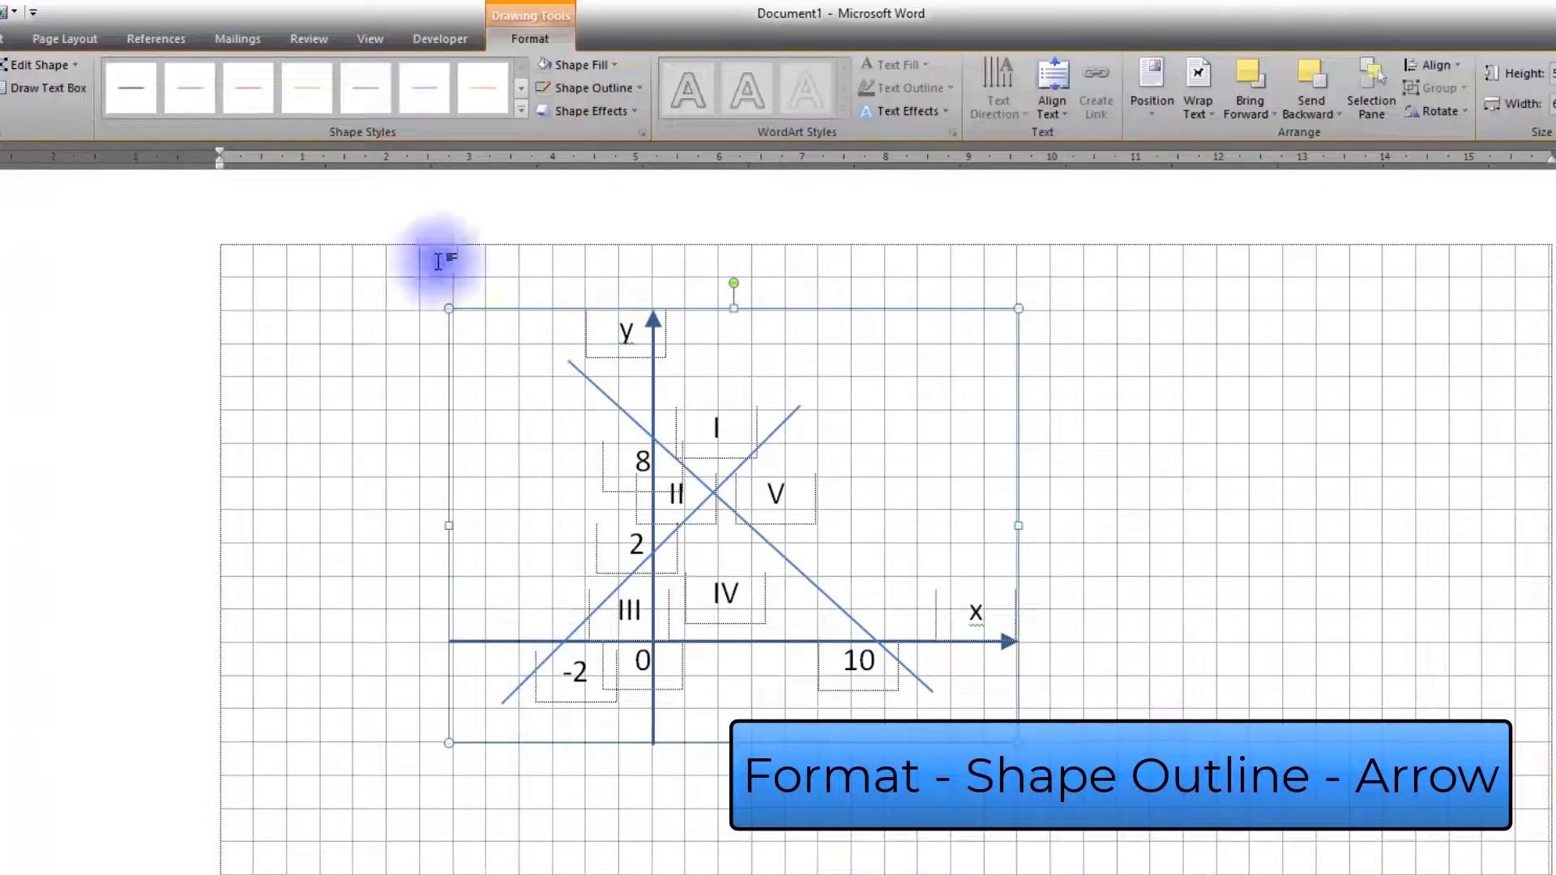
{"action": "left_click", "coordinate": [575, 89]}
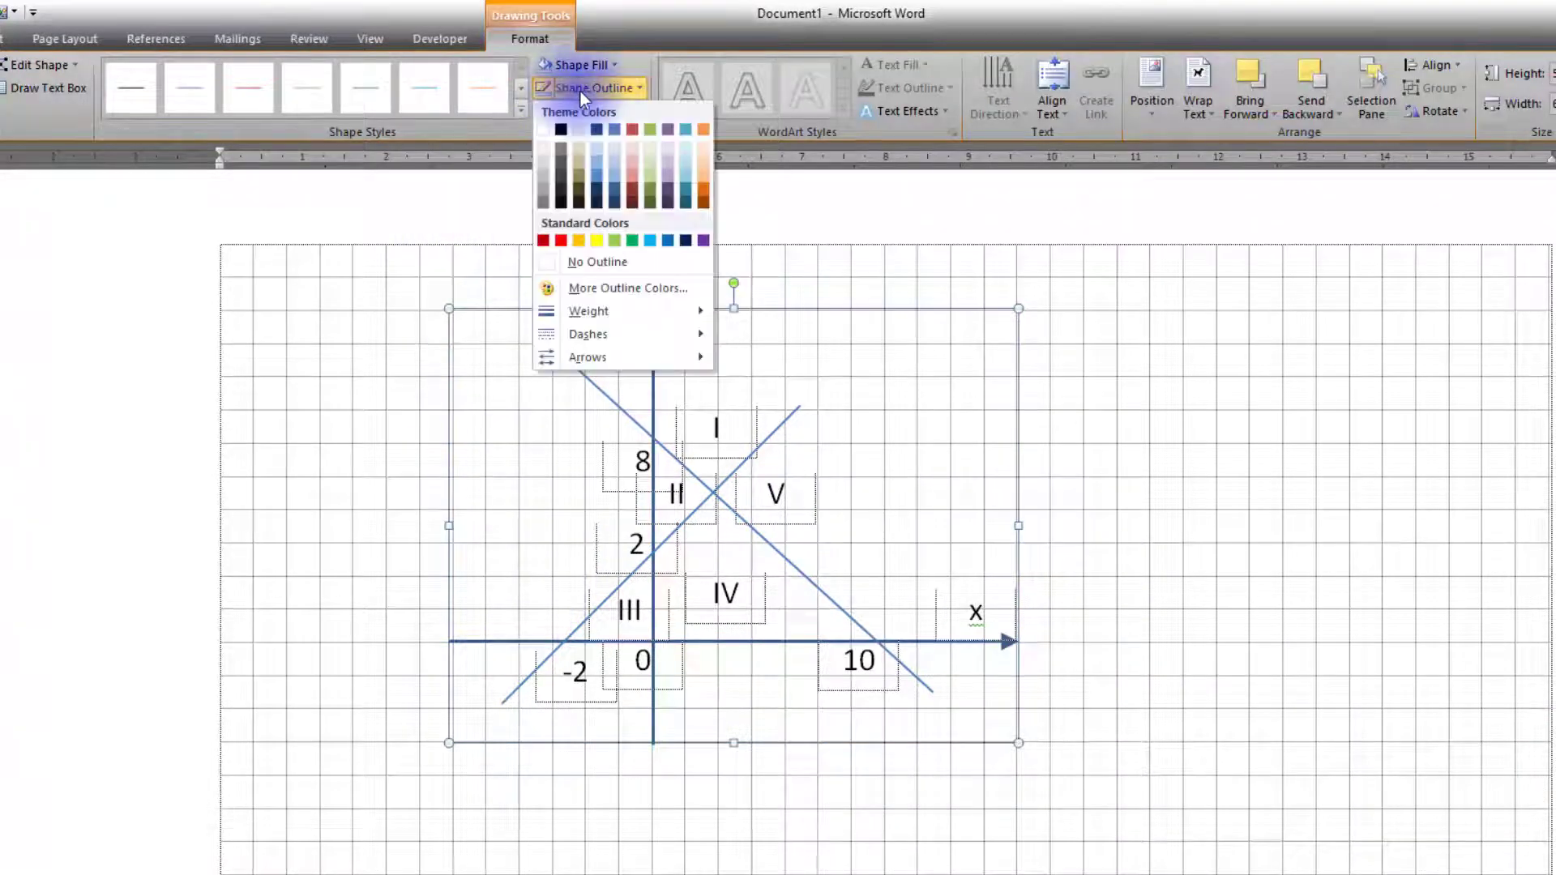
{"action": "left_click", "coordinate": [561, 129]}
Select both crossing diagonal lines and set their outline colour to black
{"action": "left_click", "coordinate": [594, 392]}
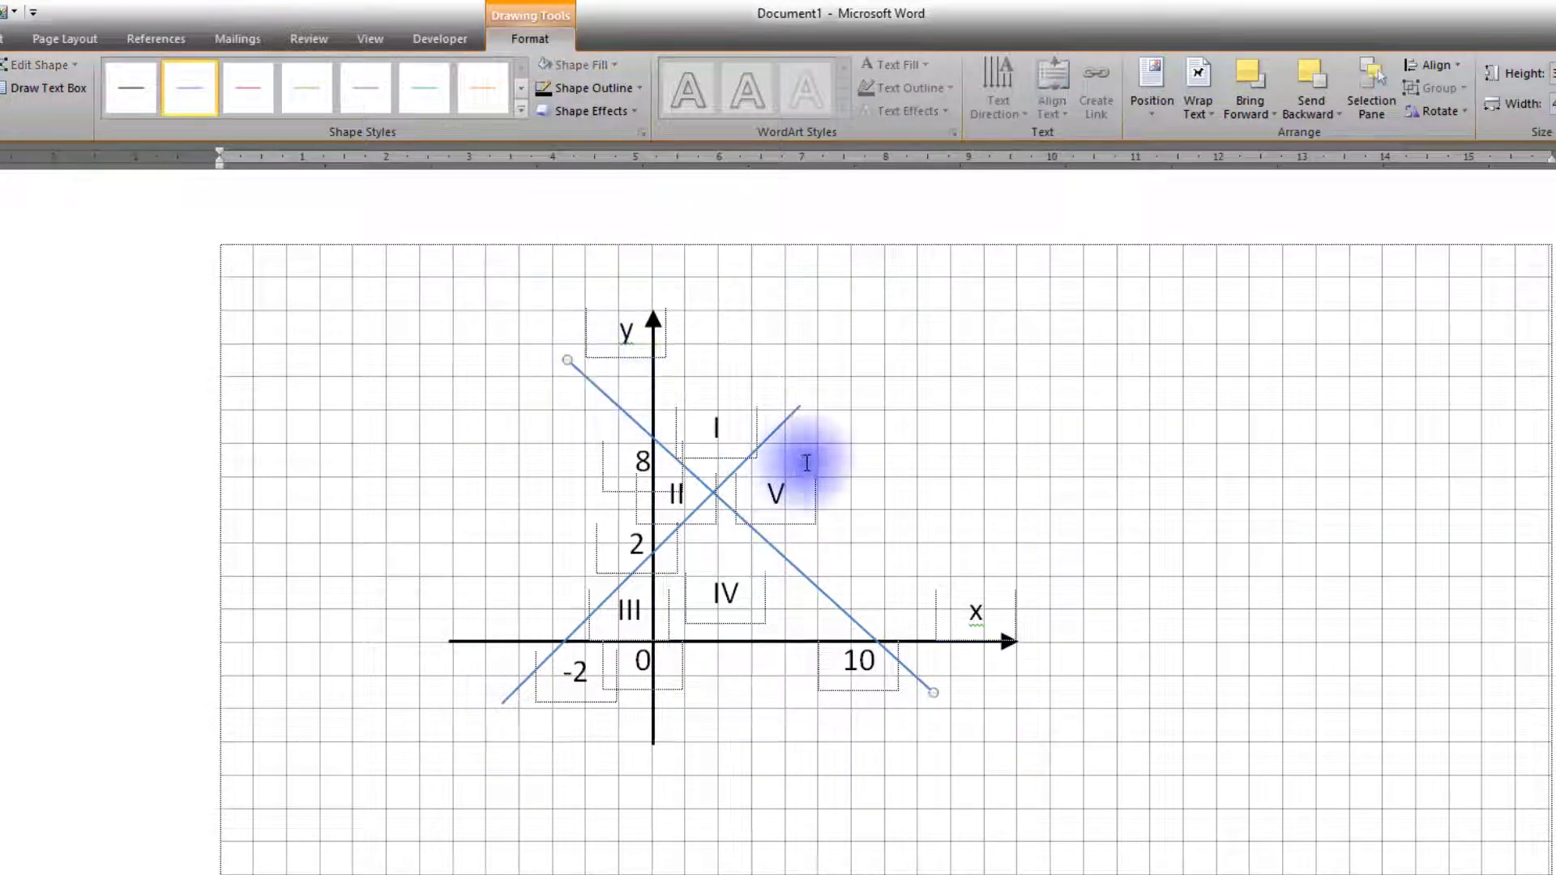
{"action": "left_click", "coordinate": [794, 423], "text": "shift"}
{"action": "left_click", "coordinate": [538, 88]}
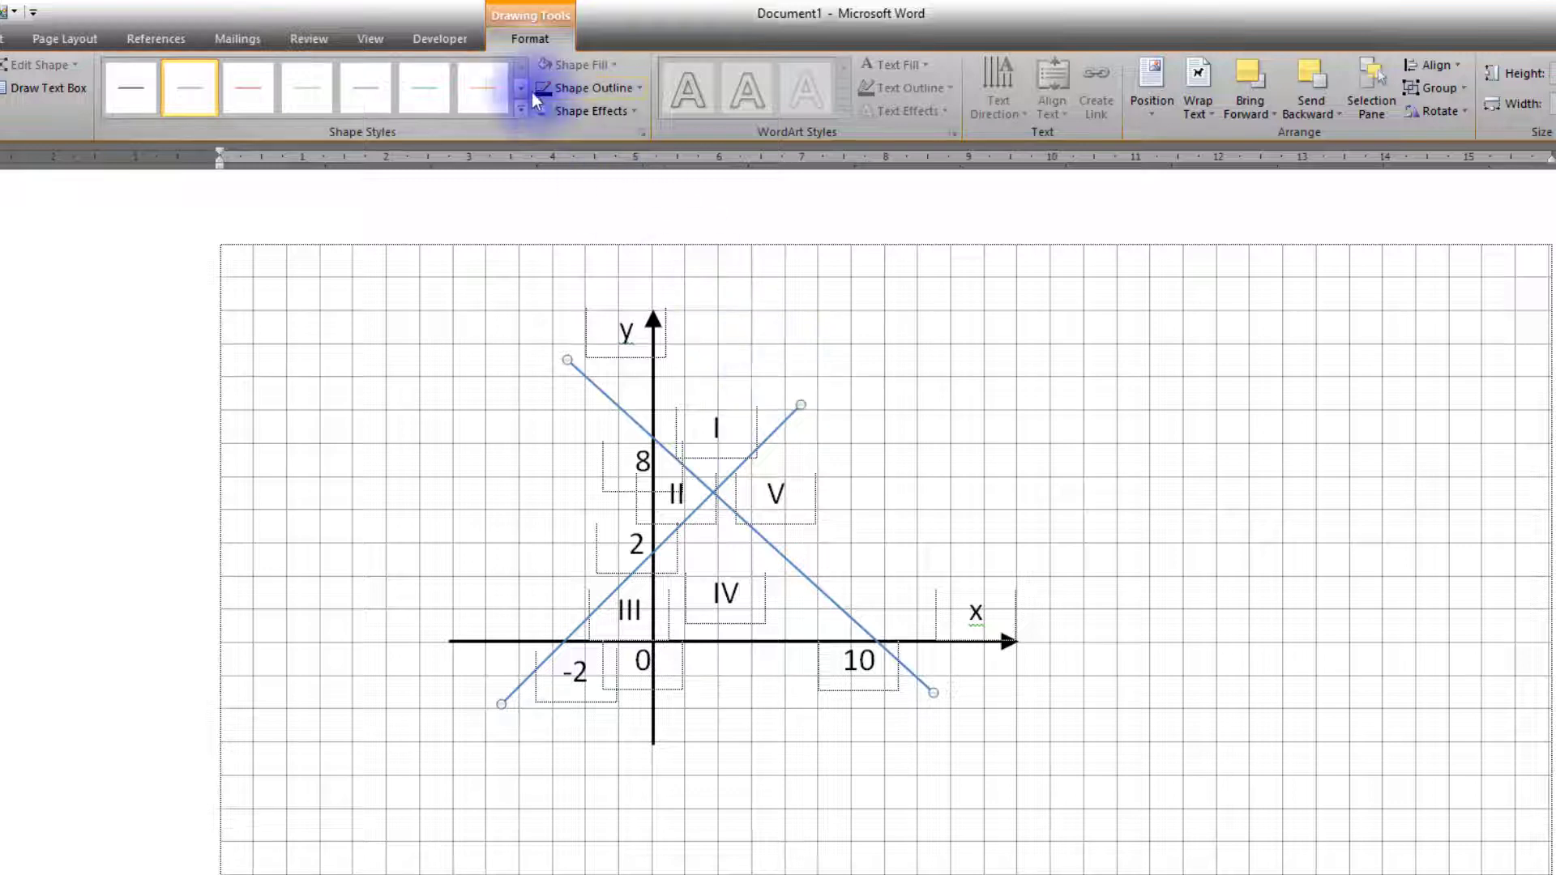
{"action": "left_click", "coordinate": [1033, 371]}
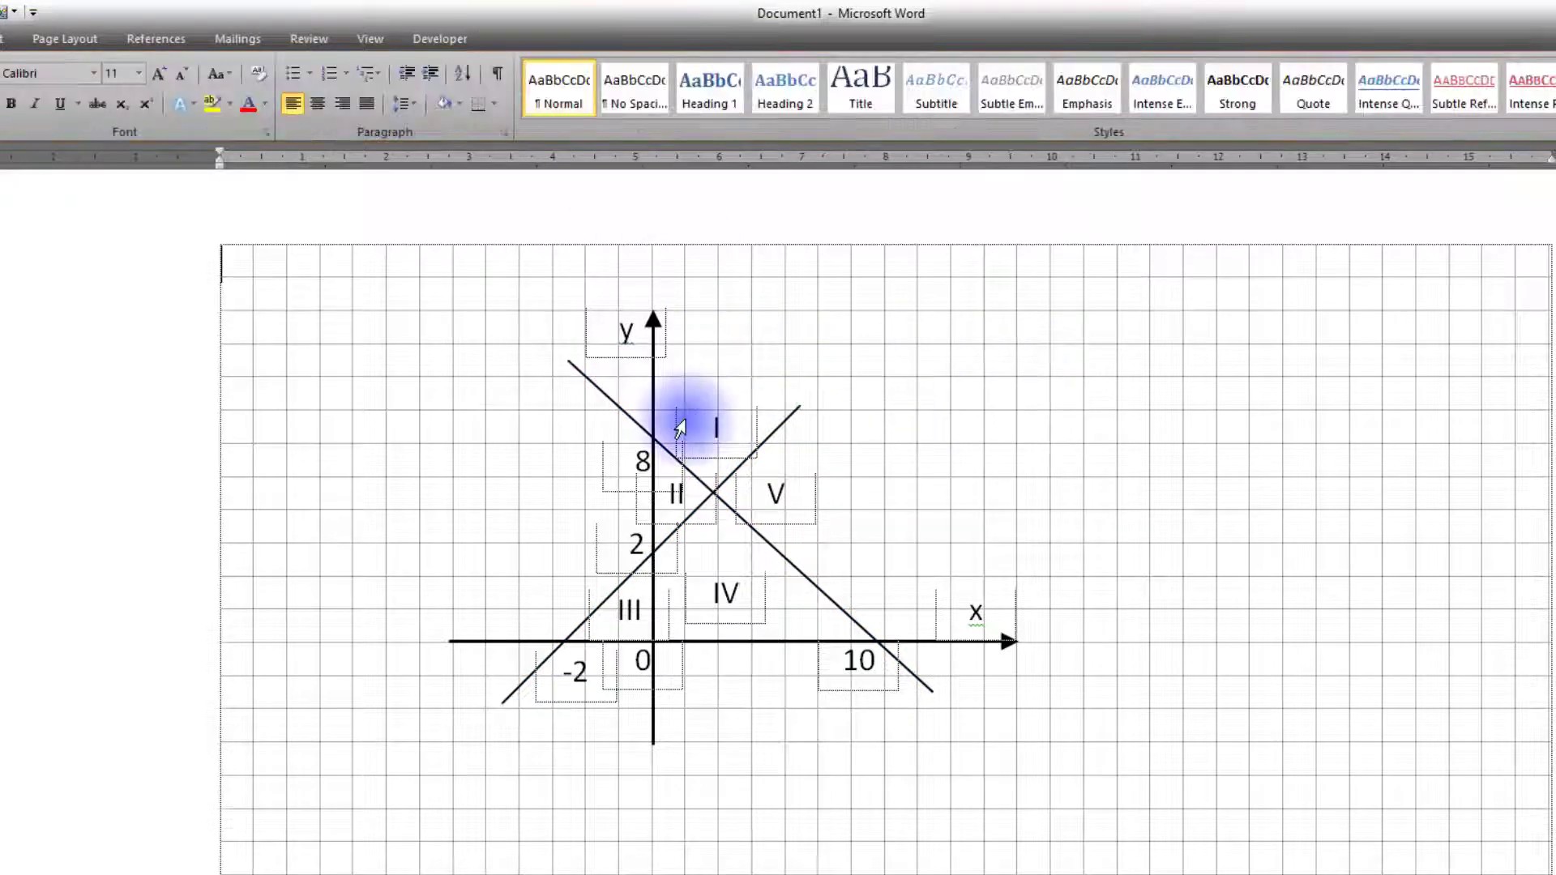
Check the graph in the print preview and return to the document
{"action": "left_click", "coordinate": [1, 12]}
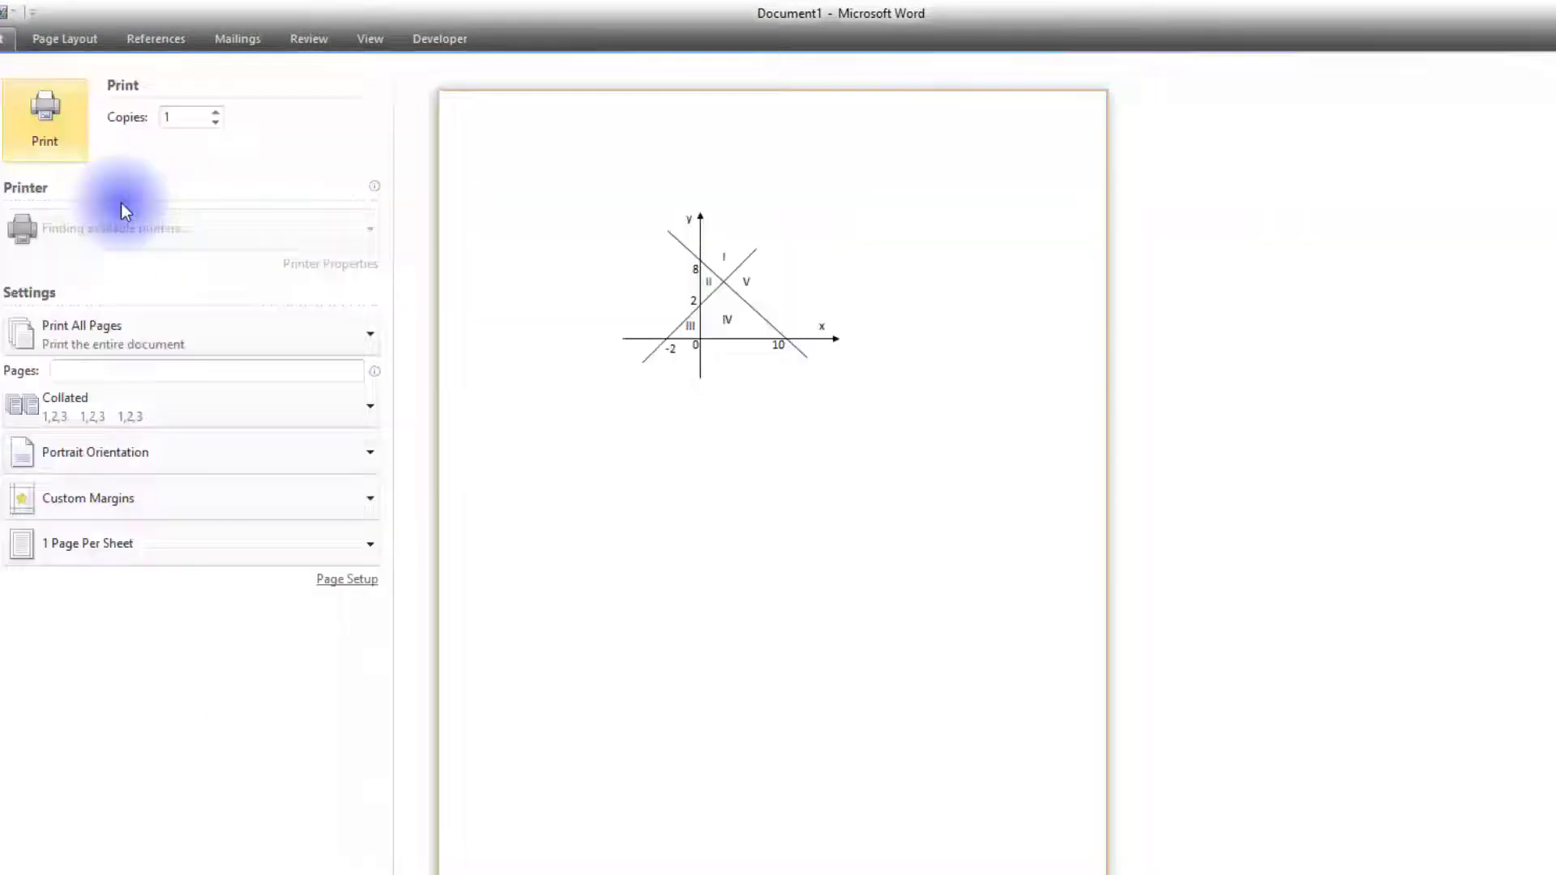
{"action": "left_click", "coordinate": [762, 334]}
{"action": "scroll", "coordinate": [722, 338], "scroll_direction": "up", "scroll_amount": 6}
{"action": "scroll", "coordinate": [965, 522], "scroll_direction": "up", "scroll_amount": 1}
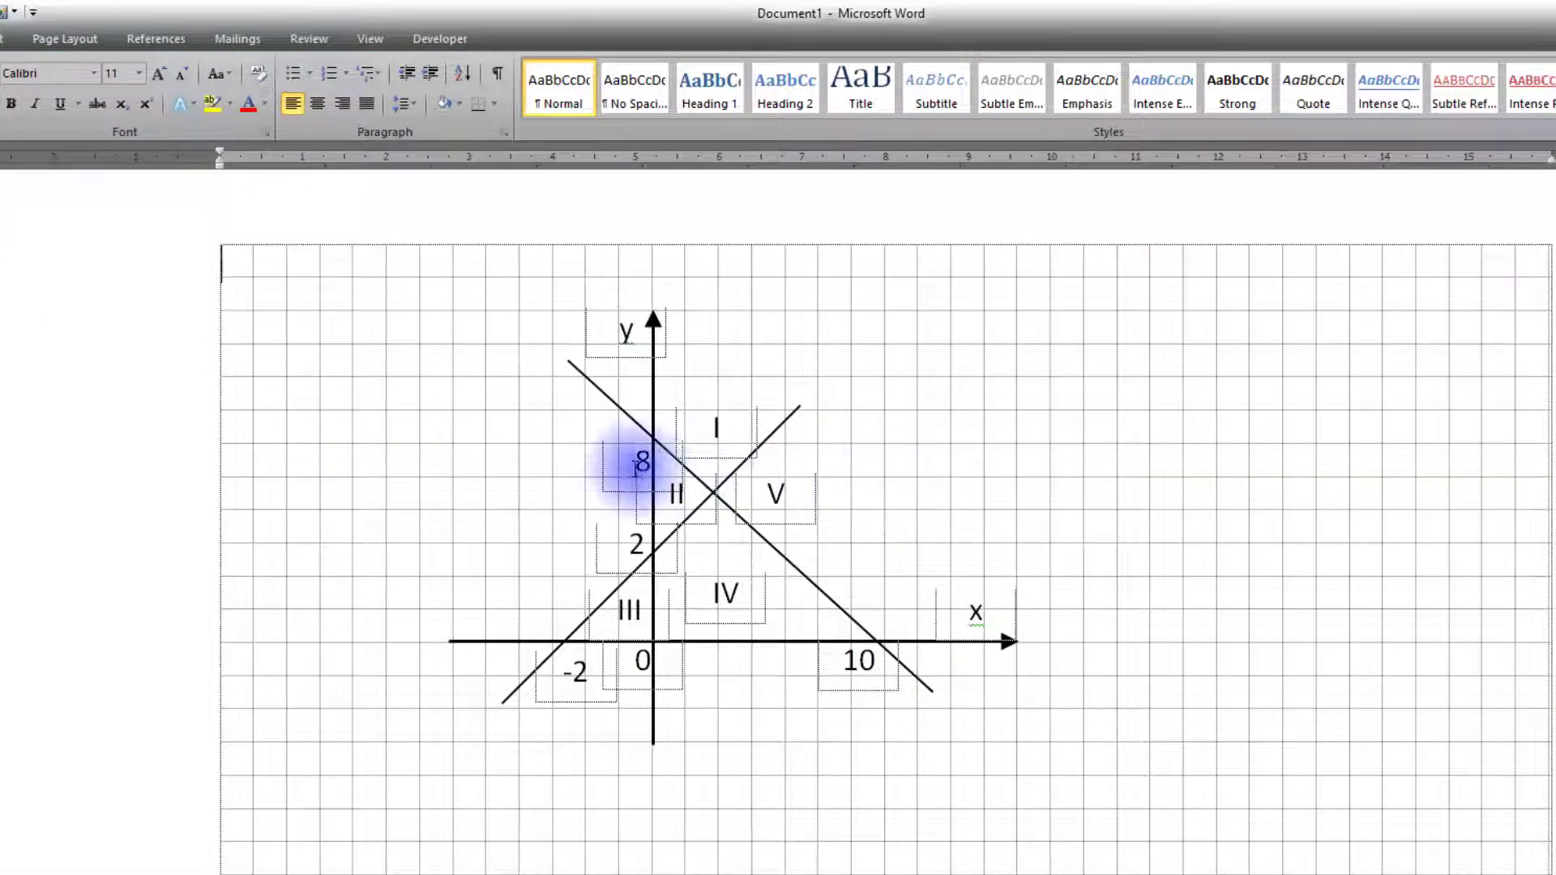
Change the vertical-axis label 8 to 9
{"action": "left_click", "coordinate": [679, 443]}
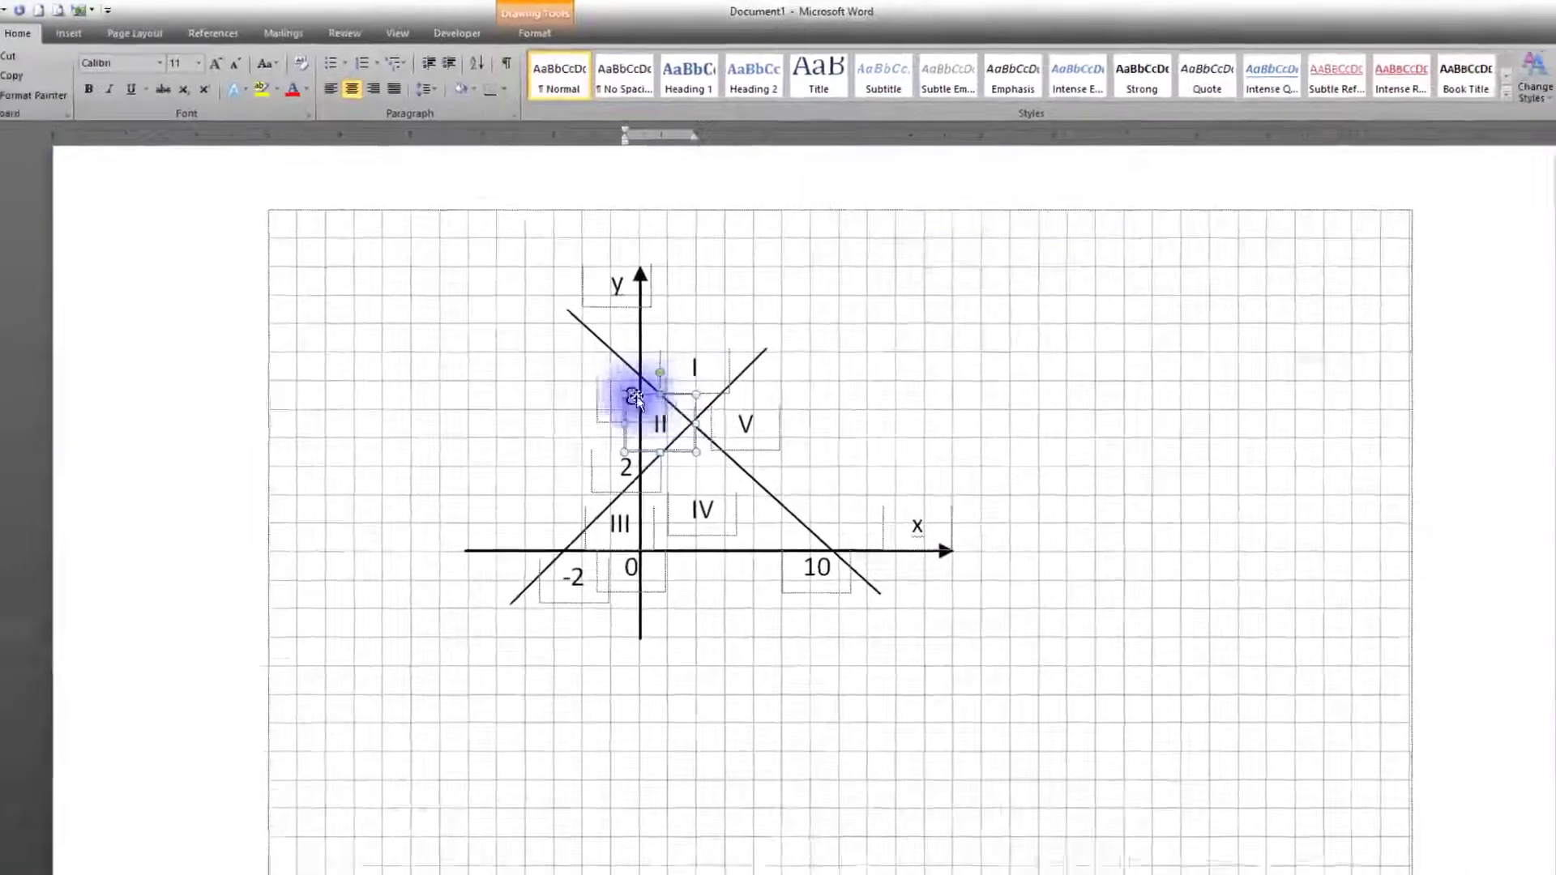
{"action": "left_click", "coordinate": [604, 397]}
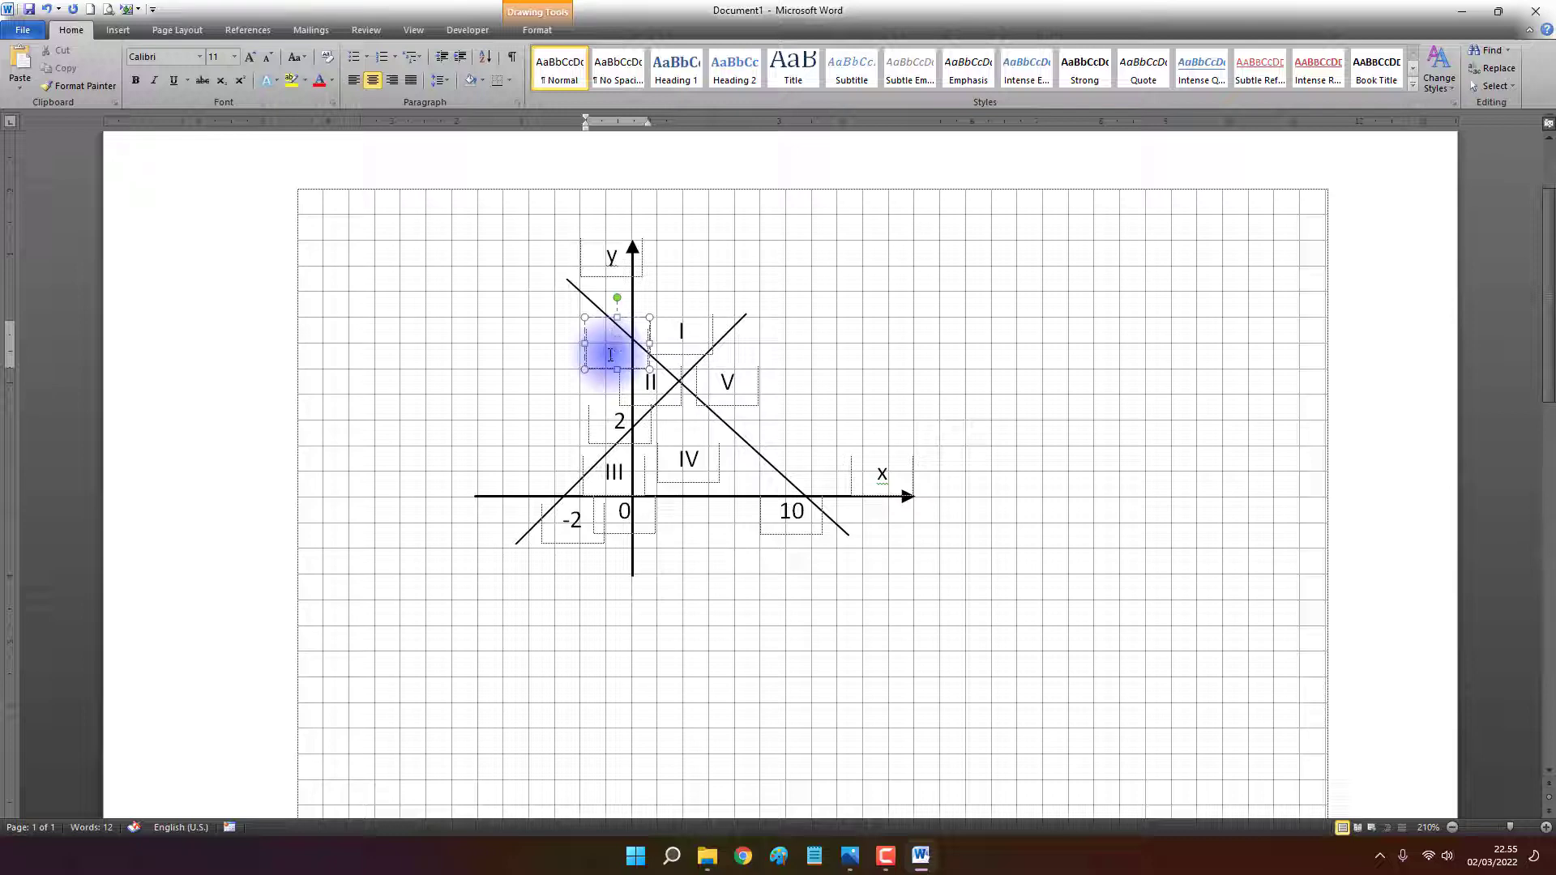
{"action": "left_click", "coordinate": [832, 372]}
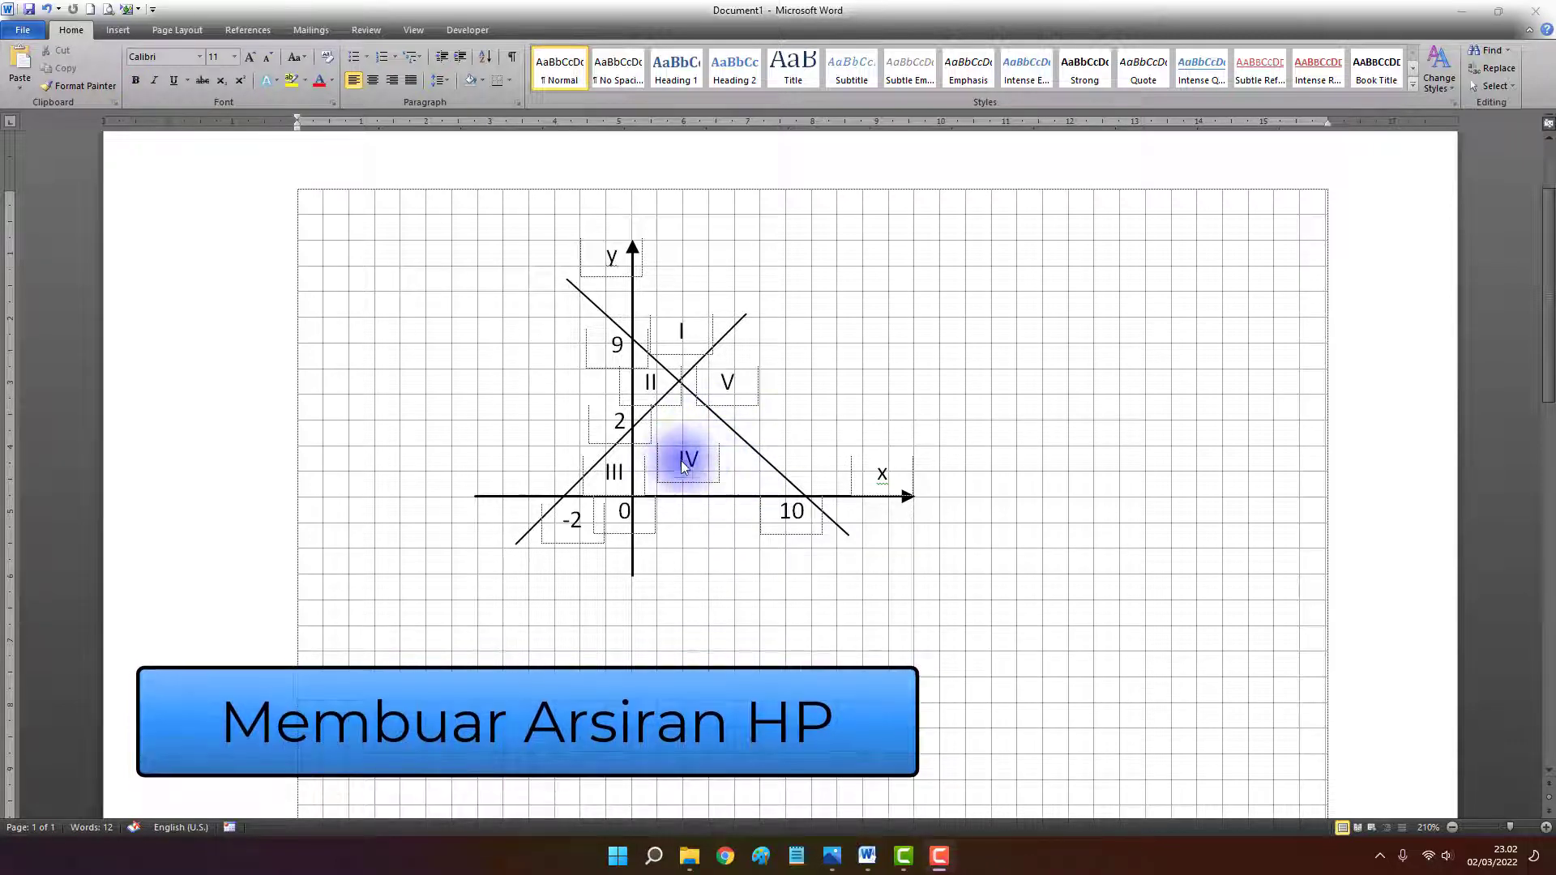
{"action": "scroll", "coordinate": [916, 409], "scroll_direction": "up", "scroll_amount": 8, "text": "ctrl"}
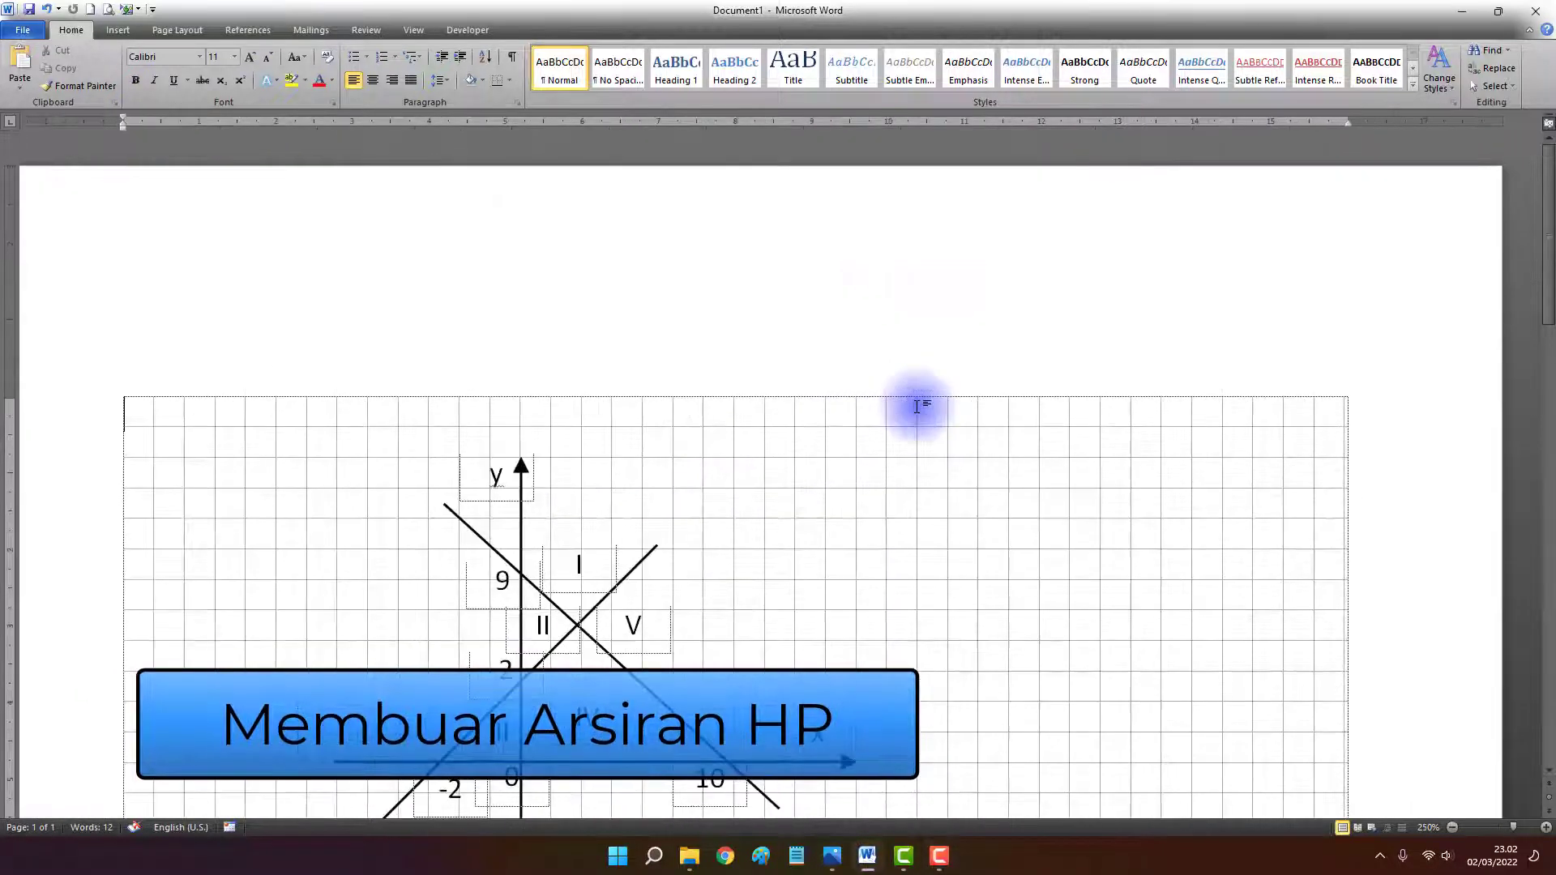
Draw a closed freeform shape over region IV through the lines' intersection, 2 on the y-axis, the origin and 10 on the x-axis
{"action": "scroll", "coordinate": [781, 410], "scroll_direction": "down", "scroll_amount": 4}
{"action": "scroll", "coordinate": [782, 410], "scroll_direction": "up", "scroll_amount": 1}
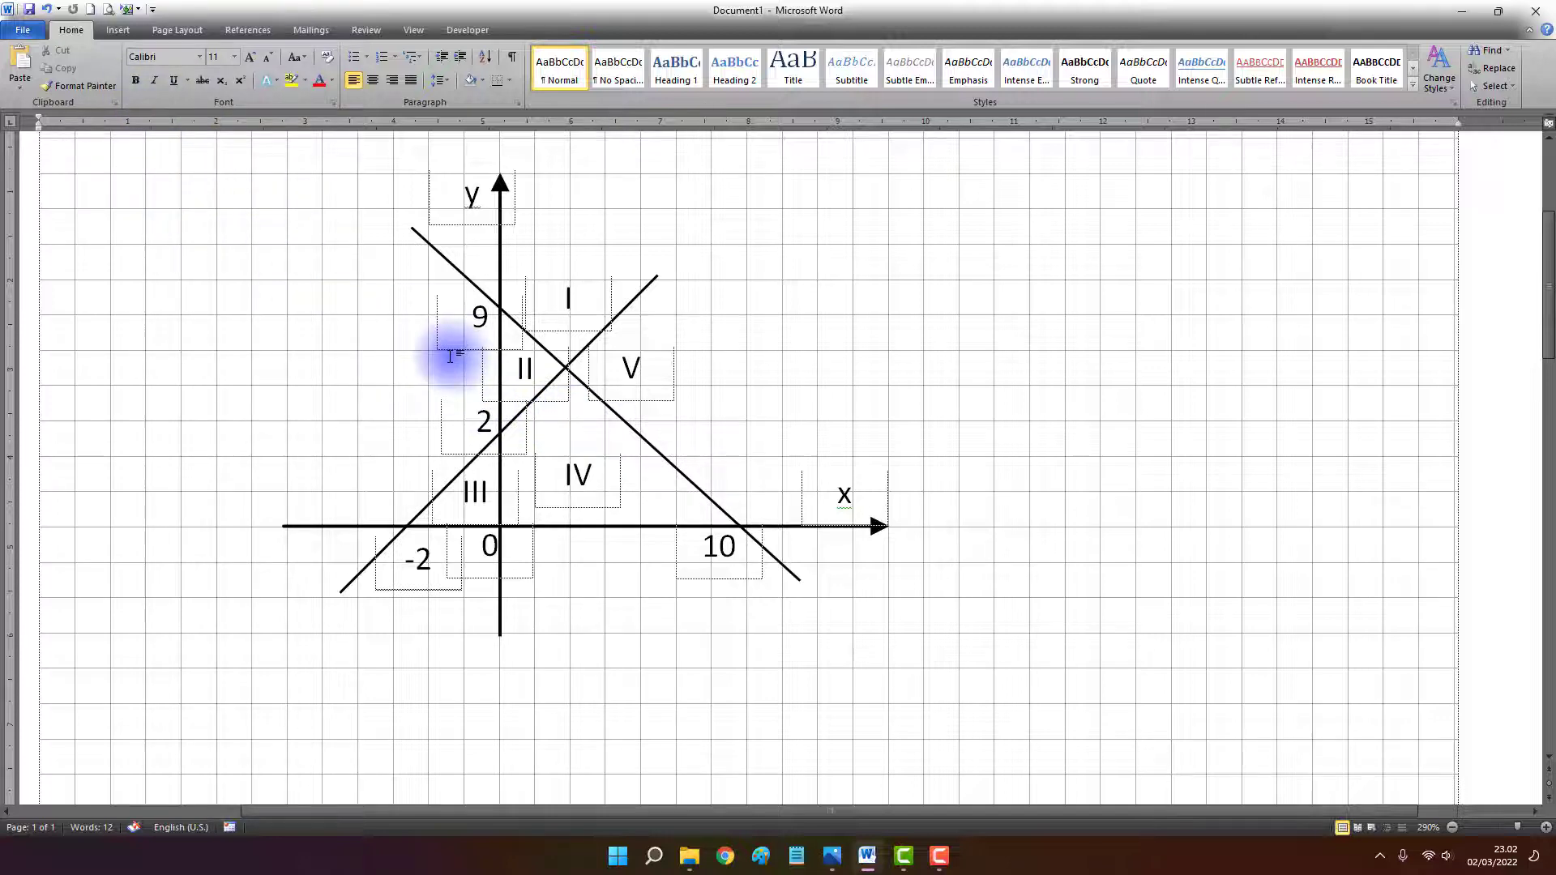
{"action": "scroll", "coordinate": [470, 356], "scroll_direction": "down", "scroll_amount": 1, "text": "ctrl"}
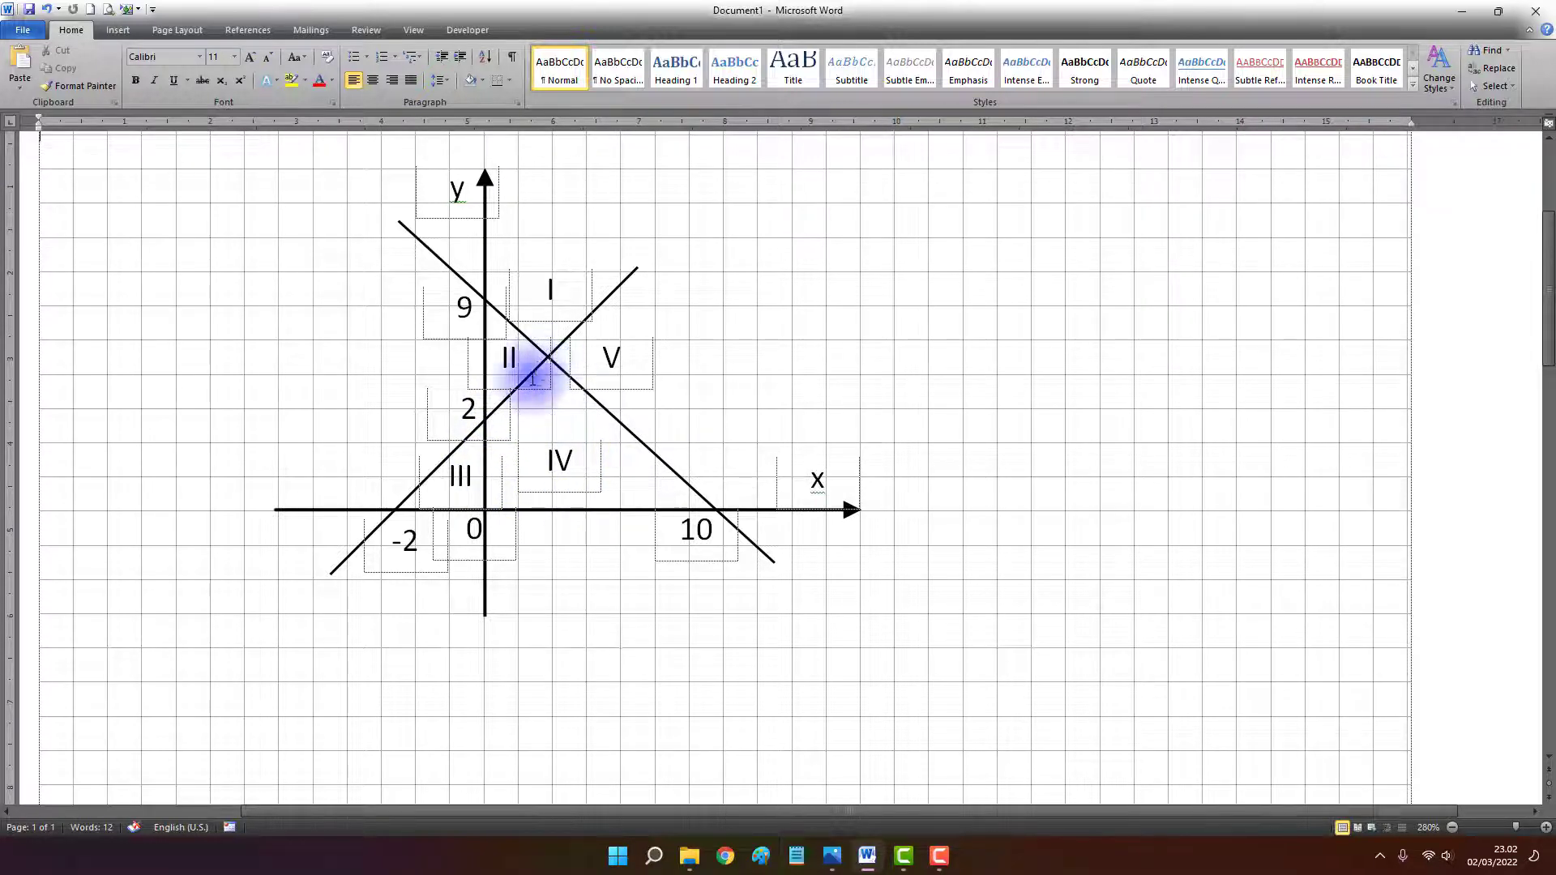
{"action": "left_click", "coordinate": [115, 35]}
{"action": "left_click", "coordinate": [239, 81]}
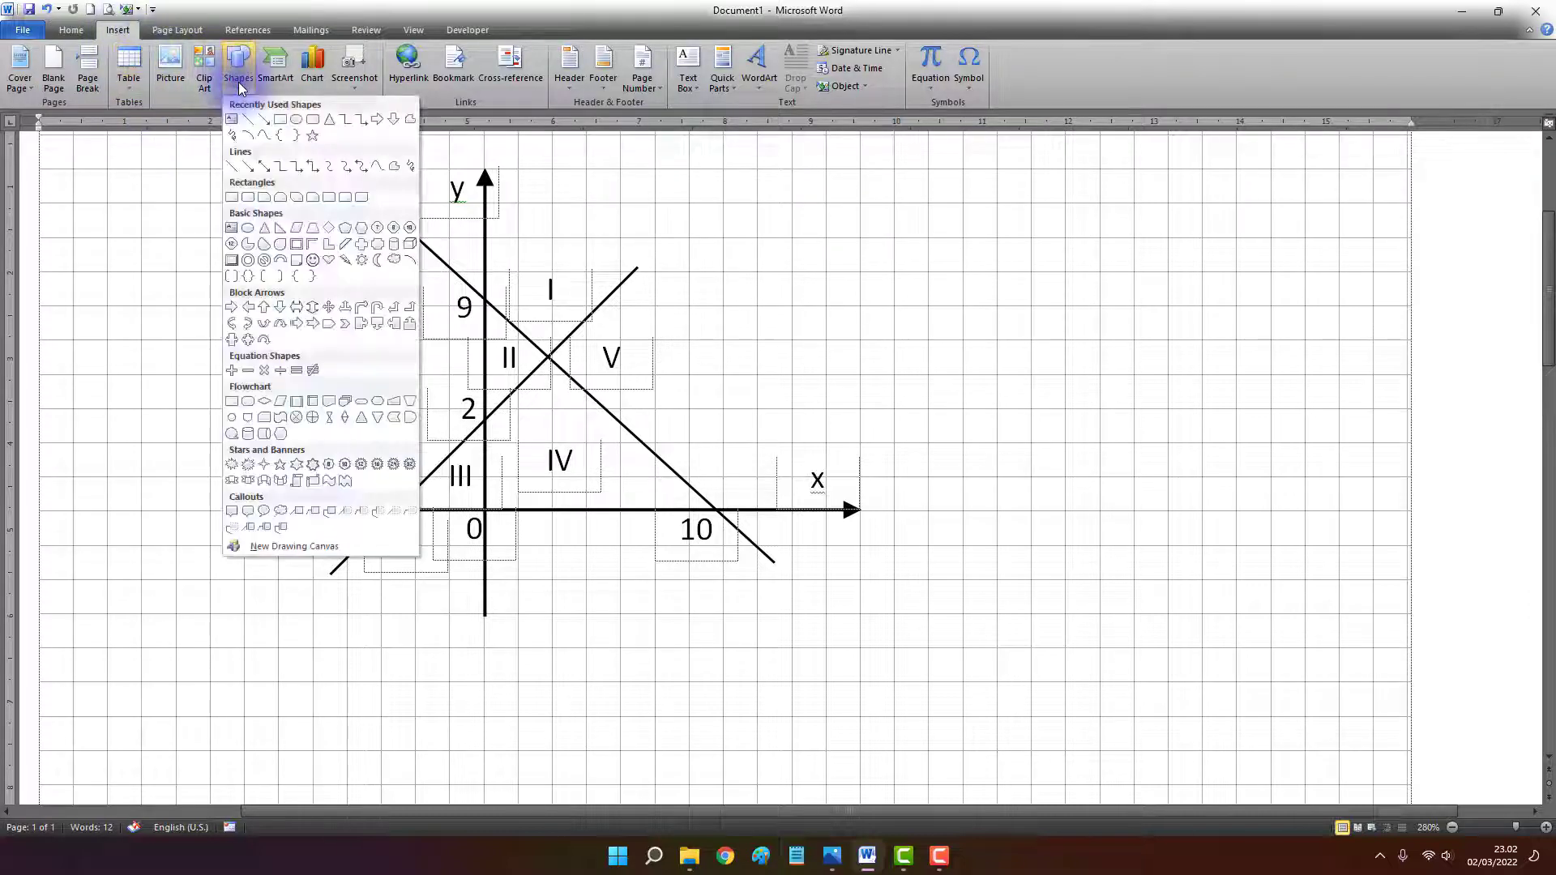
{"action": "left_click", "coordinate": [396, 168]}
{"action": "scroll", "coordinate": [546, 361], "scroll_direction": "down", "scroll_amount": 1}
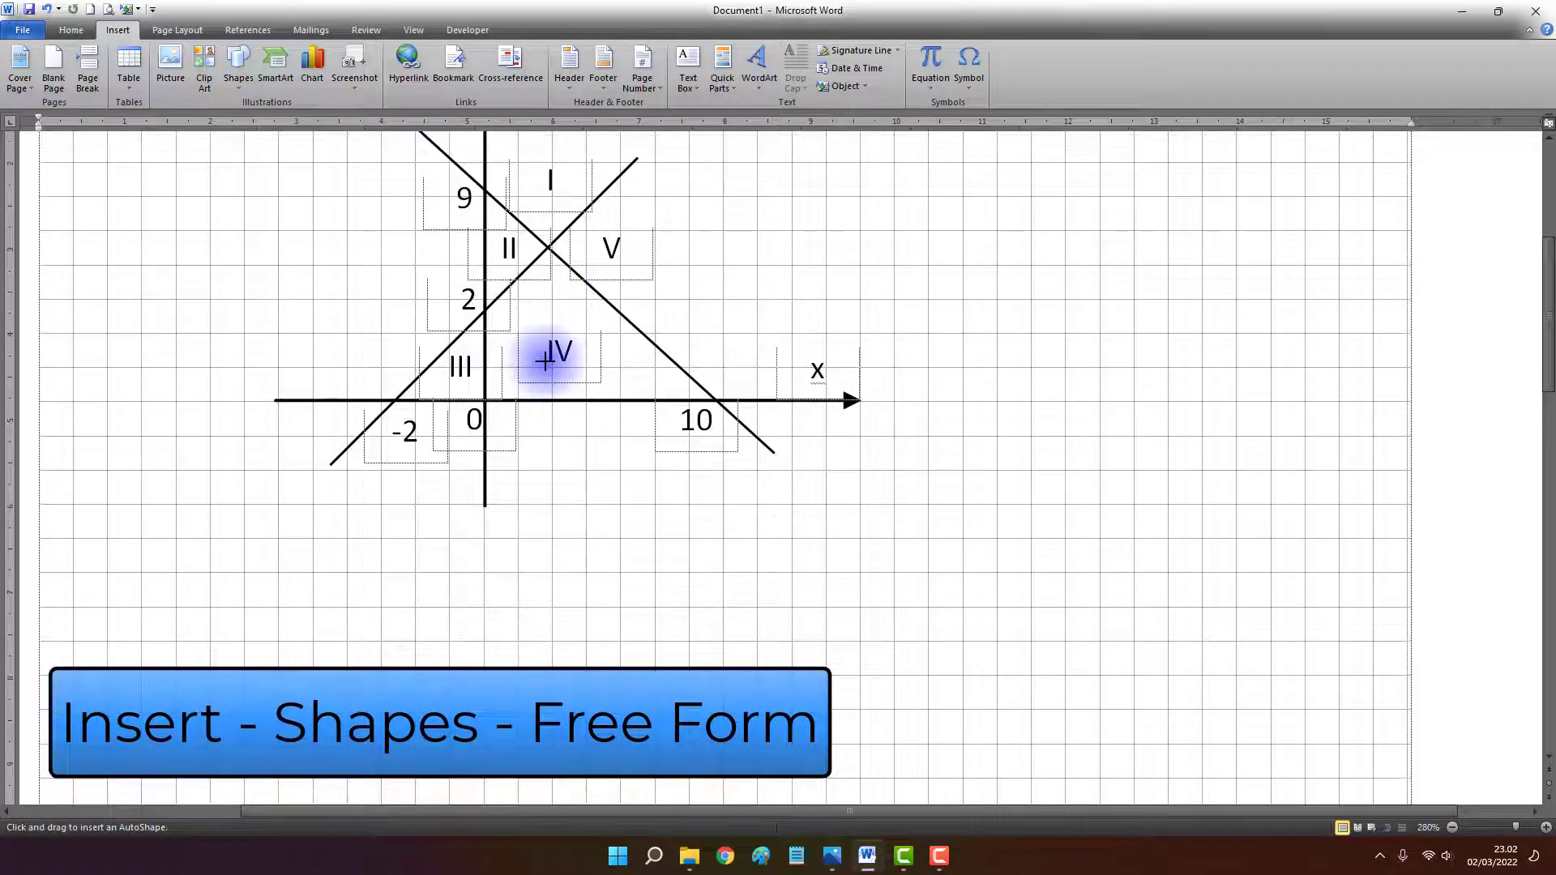
{"action": "scroll", "coordinate": [545, 354], "scroll_direction": "up", "scroll_amount": 1}
{"action": "scroll", "coordinate": [545, 359], "scroll_direction": "up", "scroll_amount": 3}
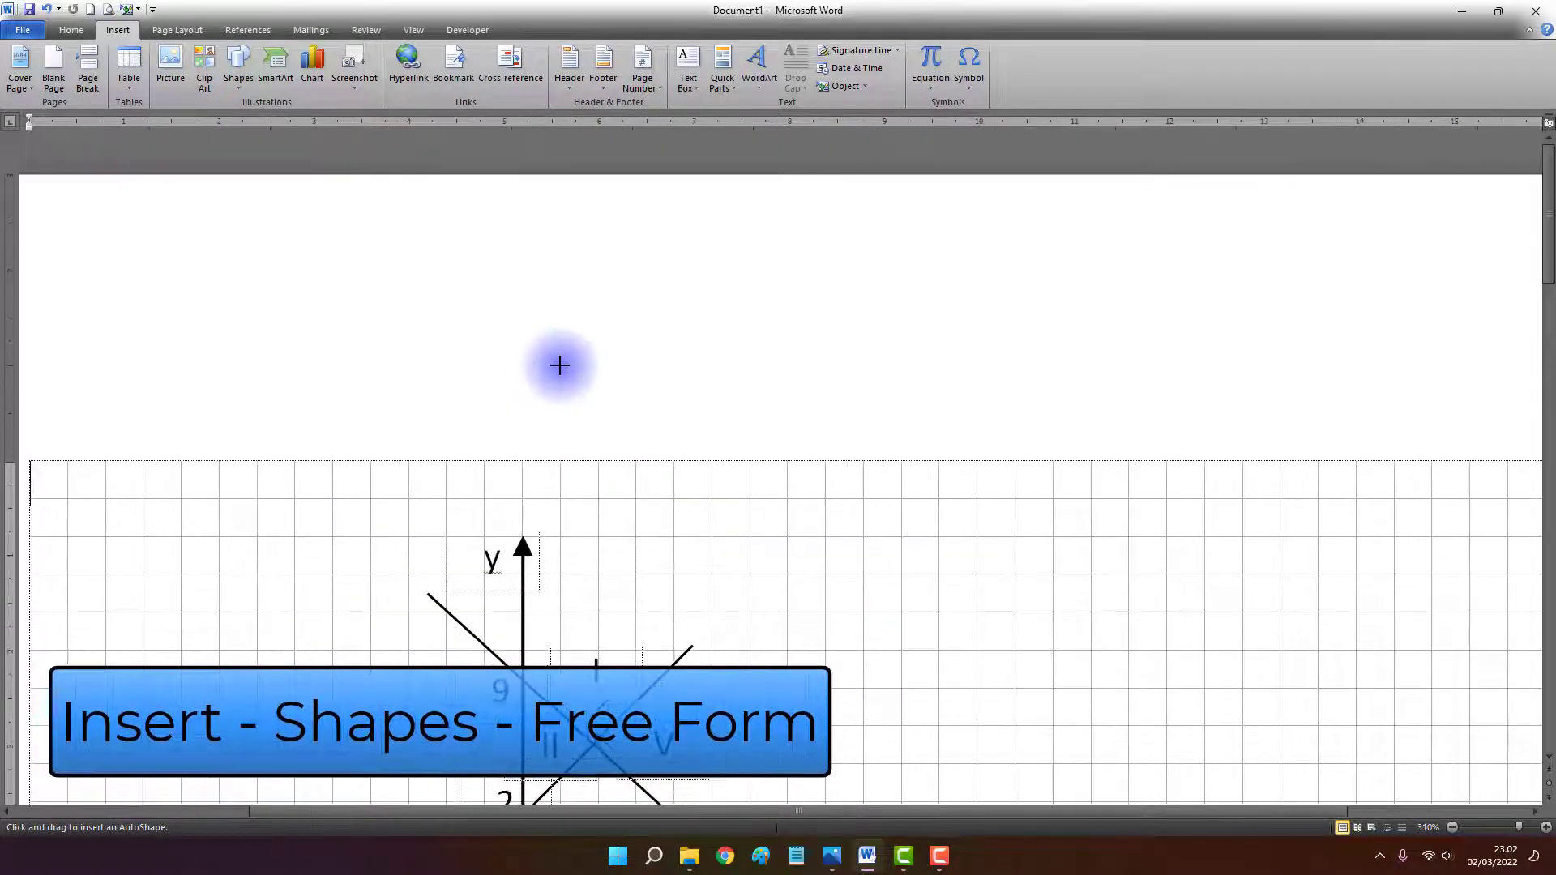
{"action": "scroll", "coordinate": [598, 375], "scroll_direction": "down", "scroll_amount": 4}
{"action": "scroll", "coordinate": [585, 360], "scroll_direction": "up", "scroll_amount": 1}
{"action": "scroll", "coordinate": [580, 357], "scroll_direction": "up", "scroll_amount": 7}
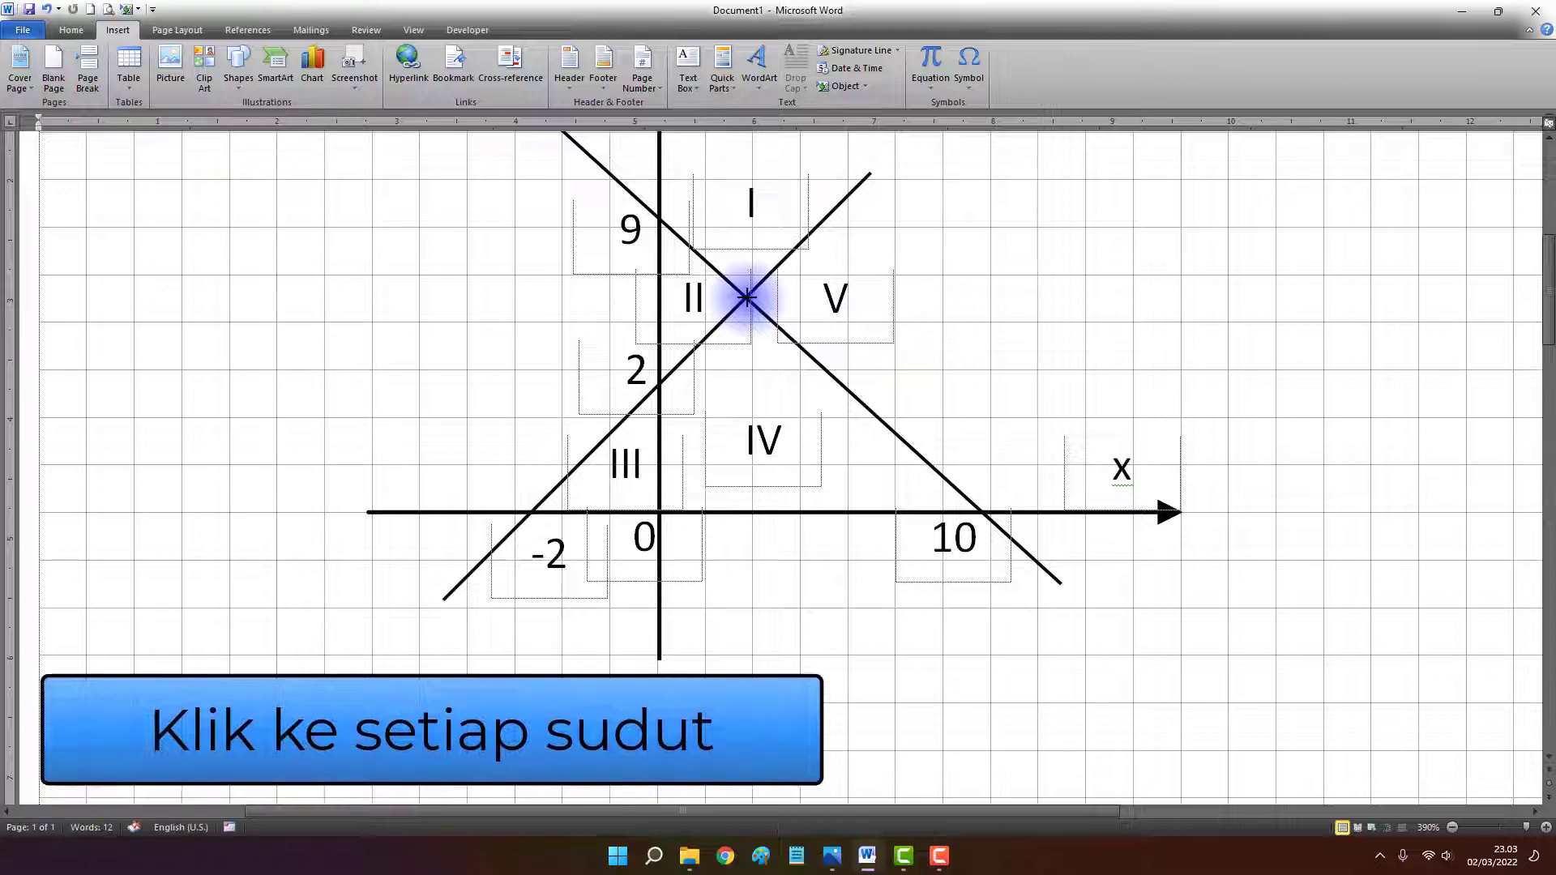
{"action": "left_click", "coordinate": [663, 385]}
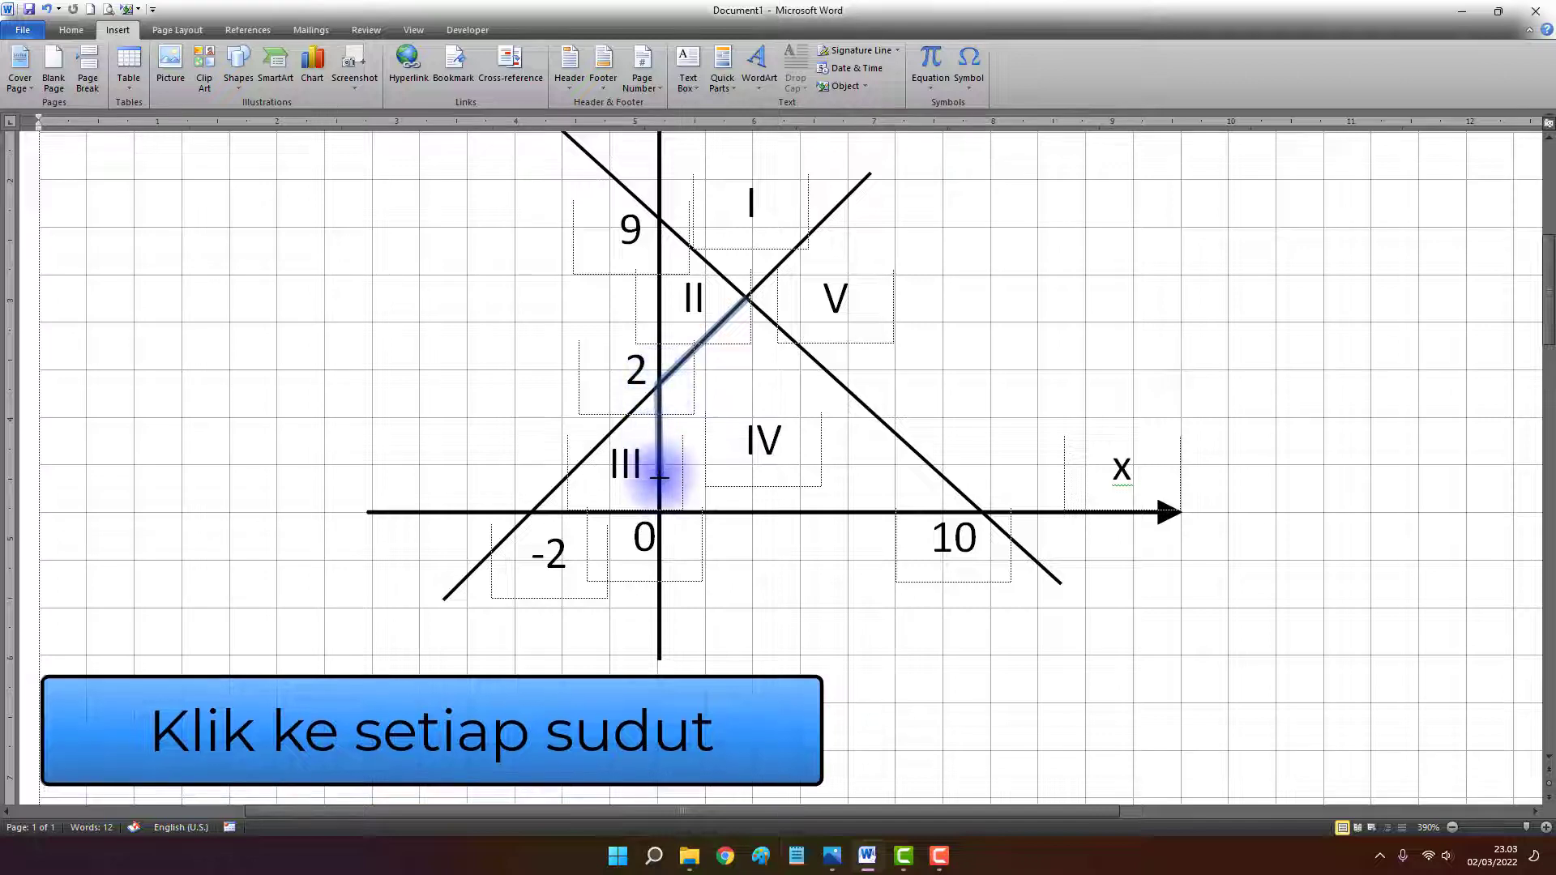
{"action": "left_click", "coordinate": [660, 511]}
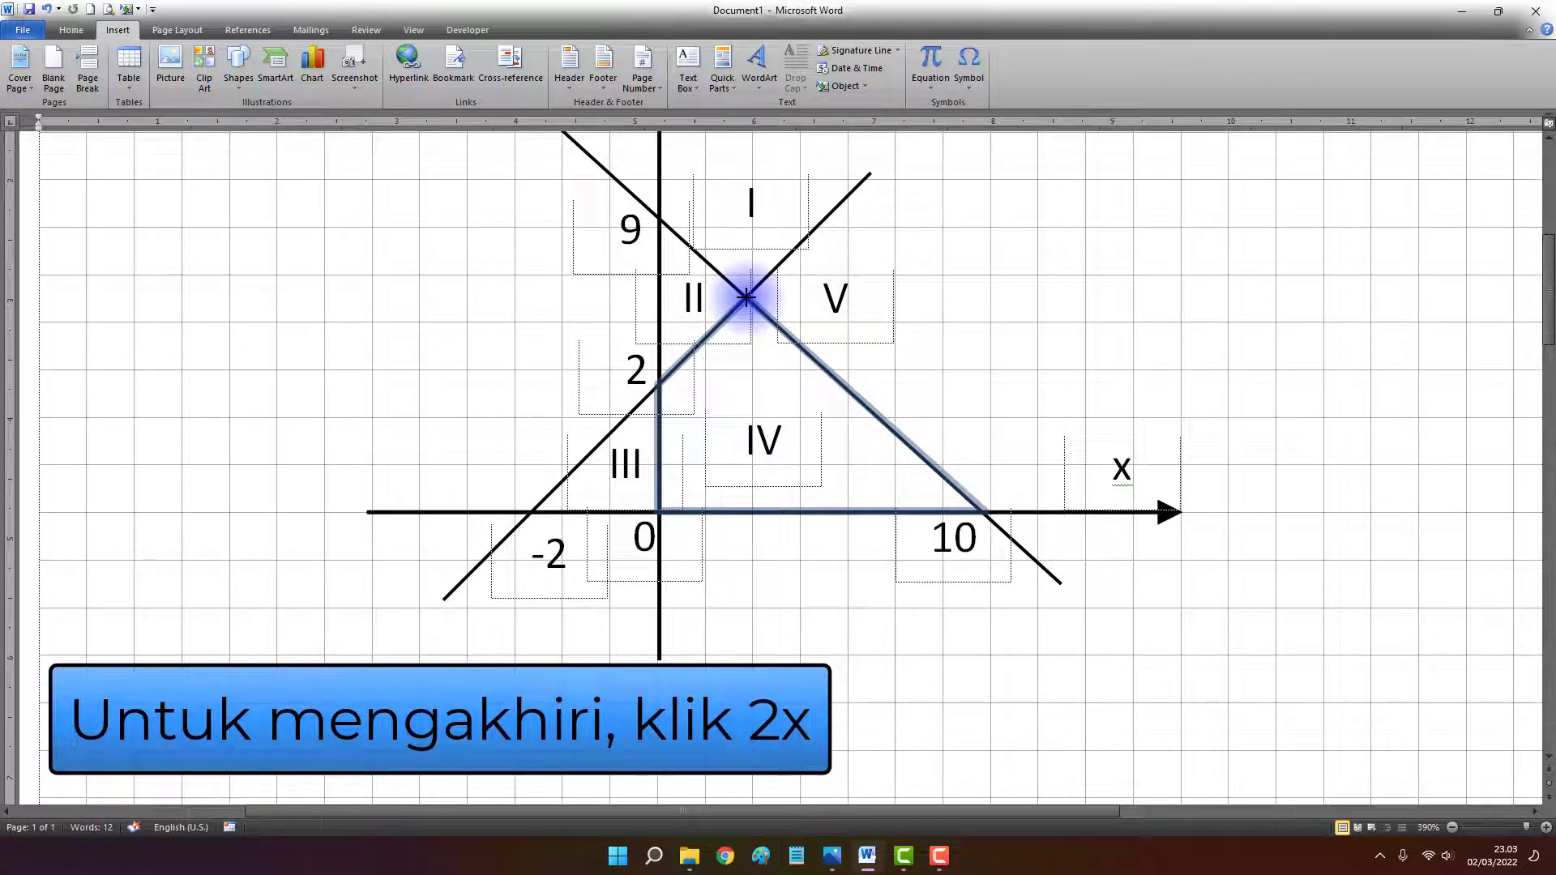
{"action": "double_click", "coordinate": [745, 298]}
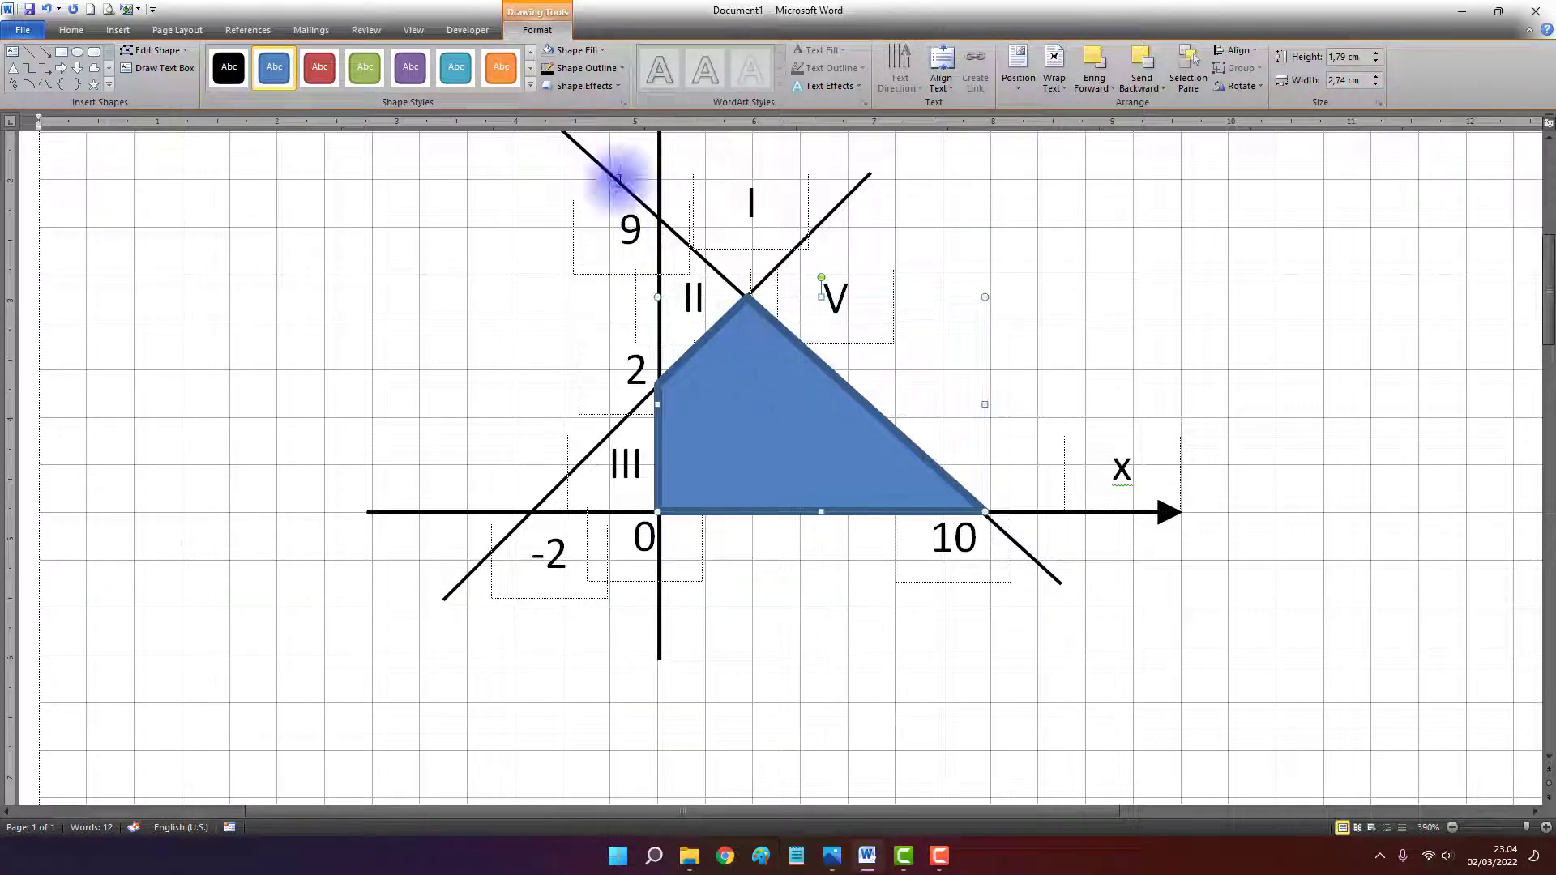
Set the outline weight of the region IV freeform shape to ¼ pt
{"action": "left_click", "coordinate": [569, 72]}
{"action": "mouse_move", "coordinate": [587, 243]}
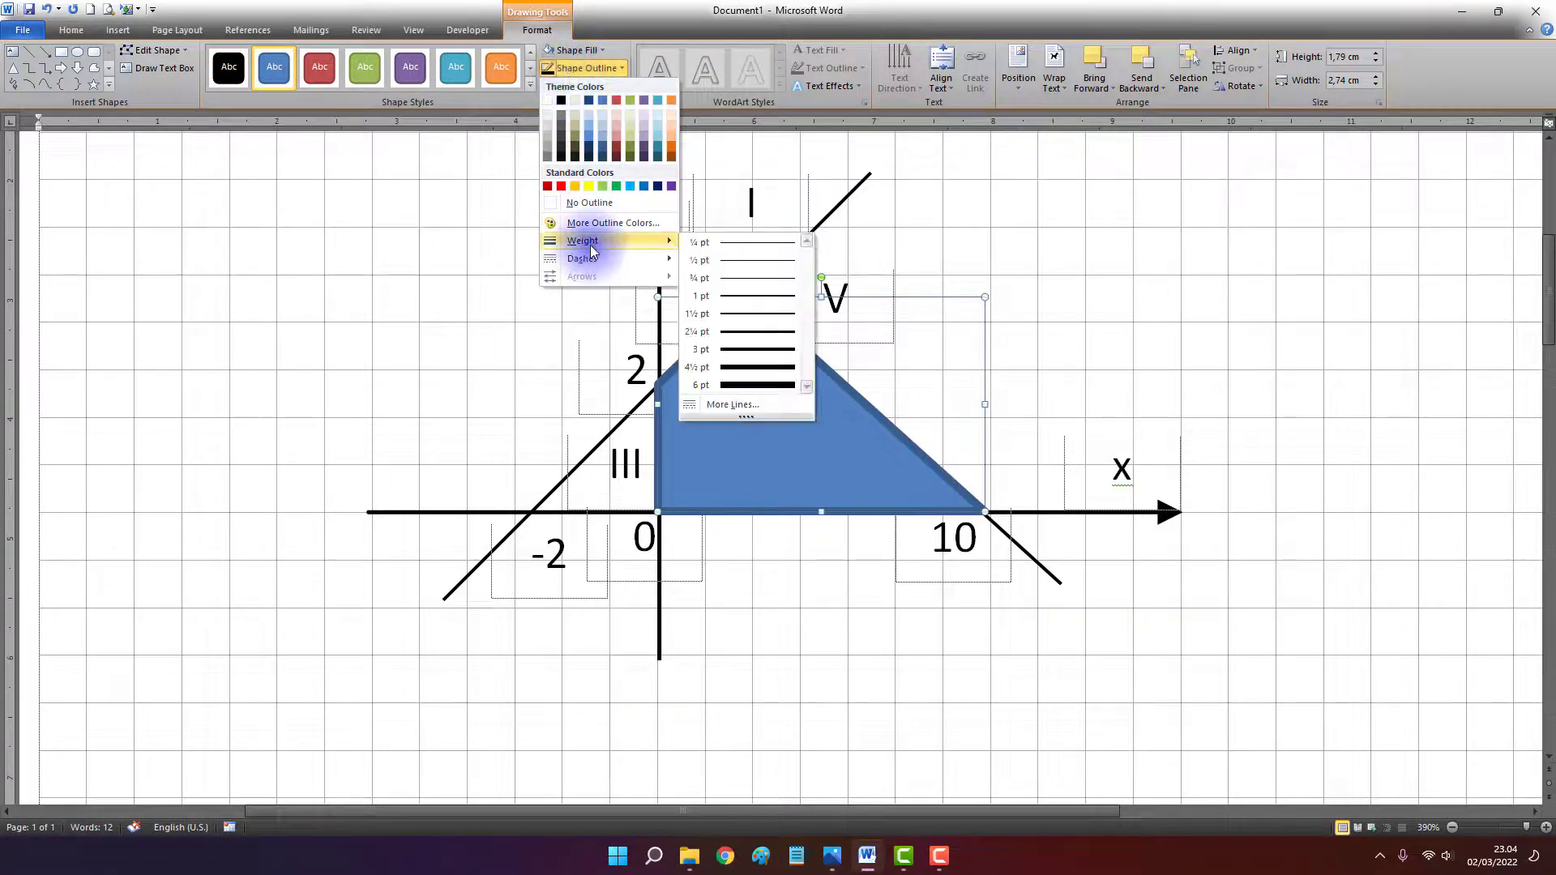
{"action": "left_click", "coordinate": [741, 247]}
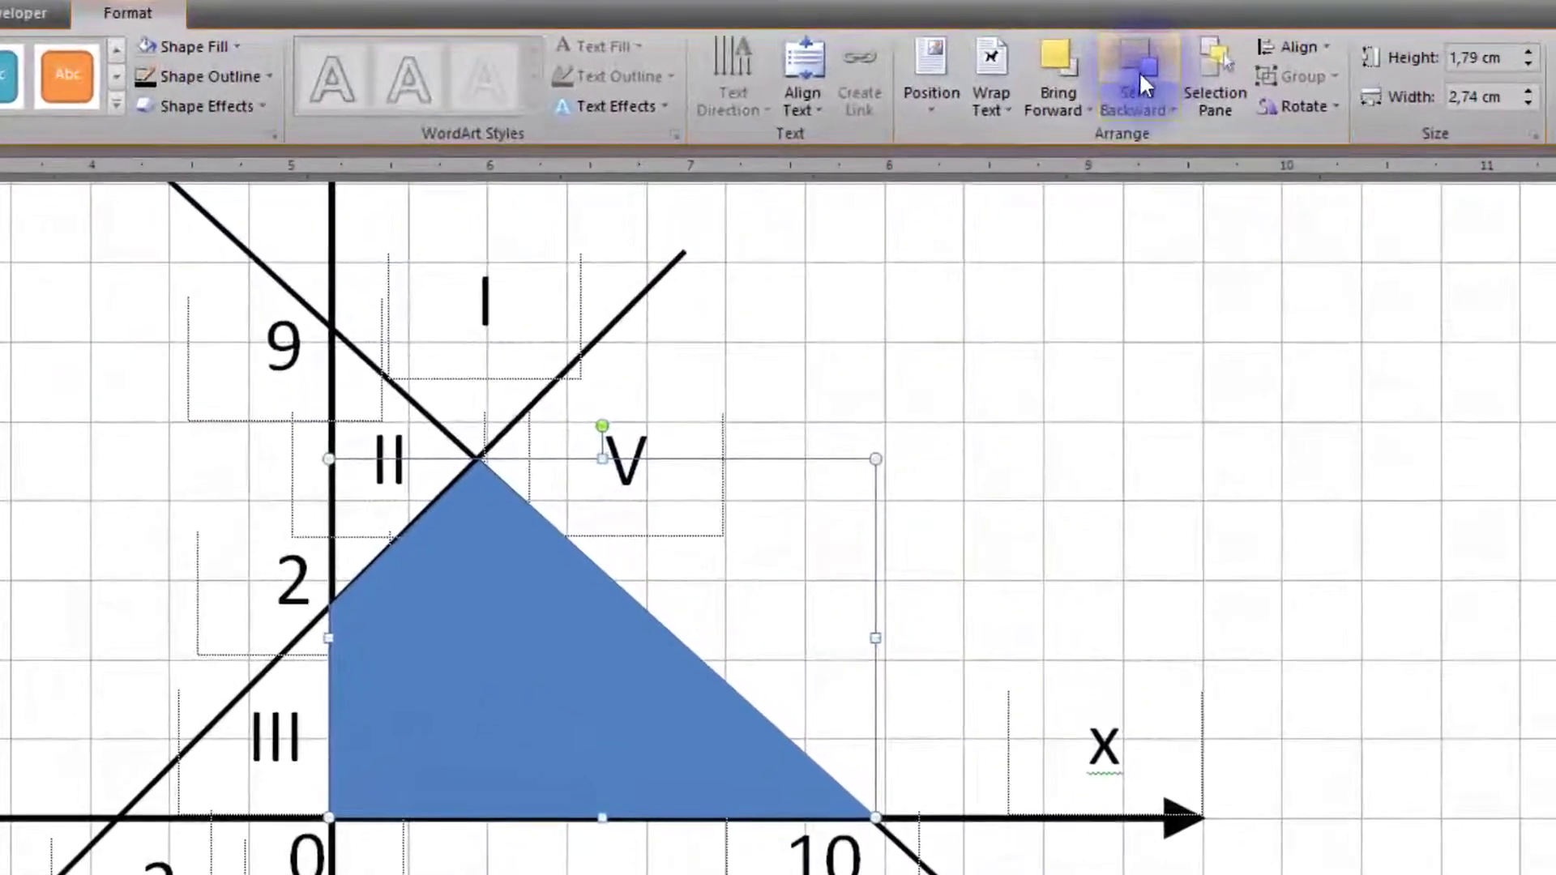
Move the region IV shape backward and send it behind the text, then deselect it
{"action": "left_click", "coordinate": [1139, 70]}
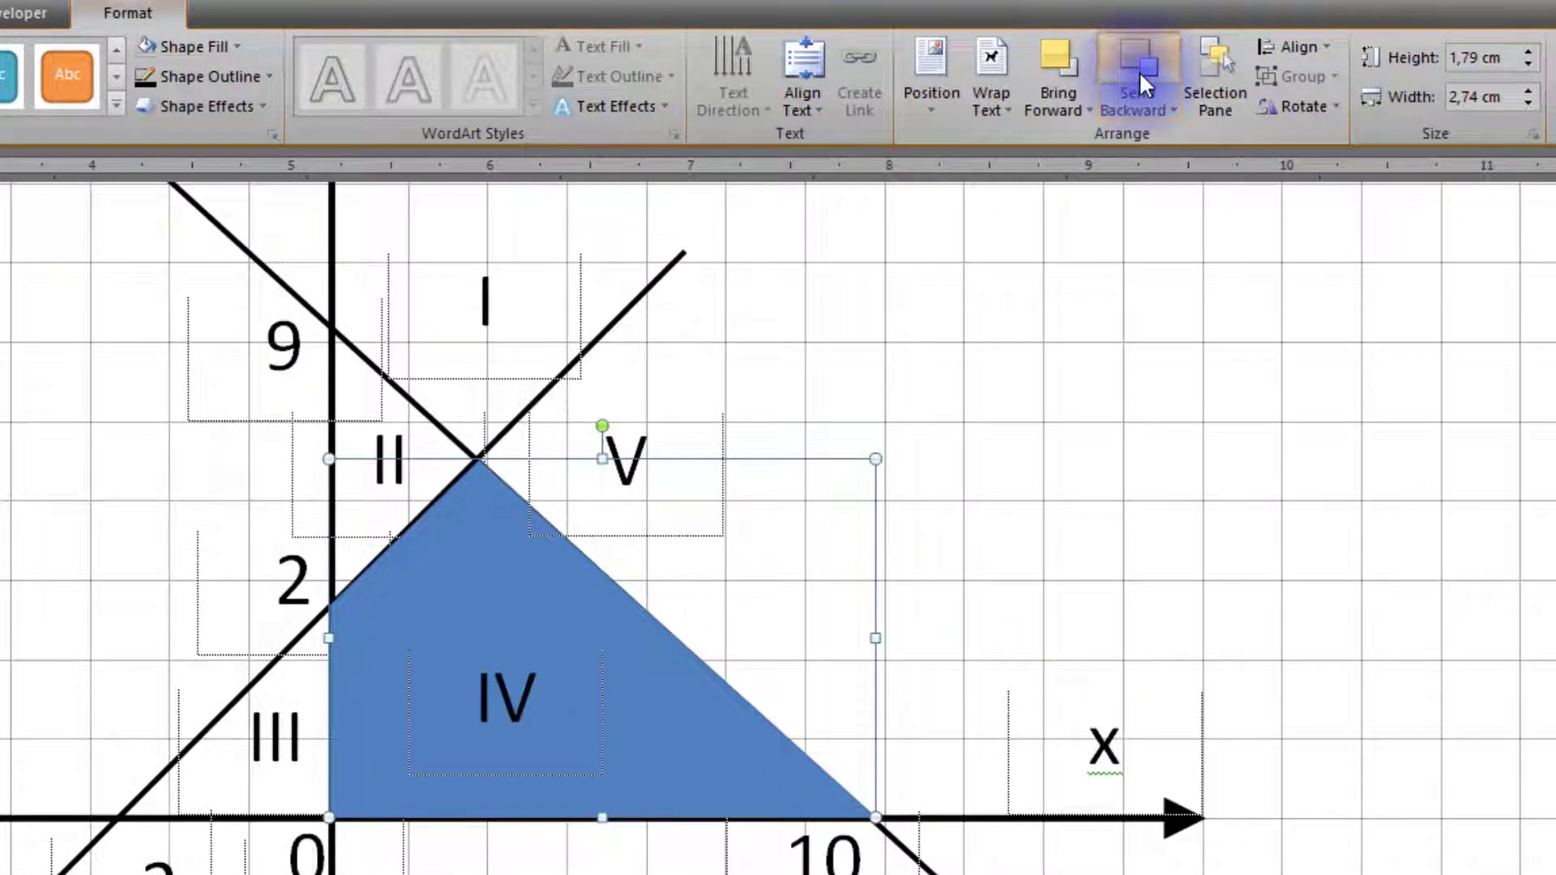
{"action": "left_click", "coordinate": [1139, 71]}
{"action": "left_click", "coordinate": [1142, 99]}
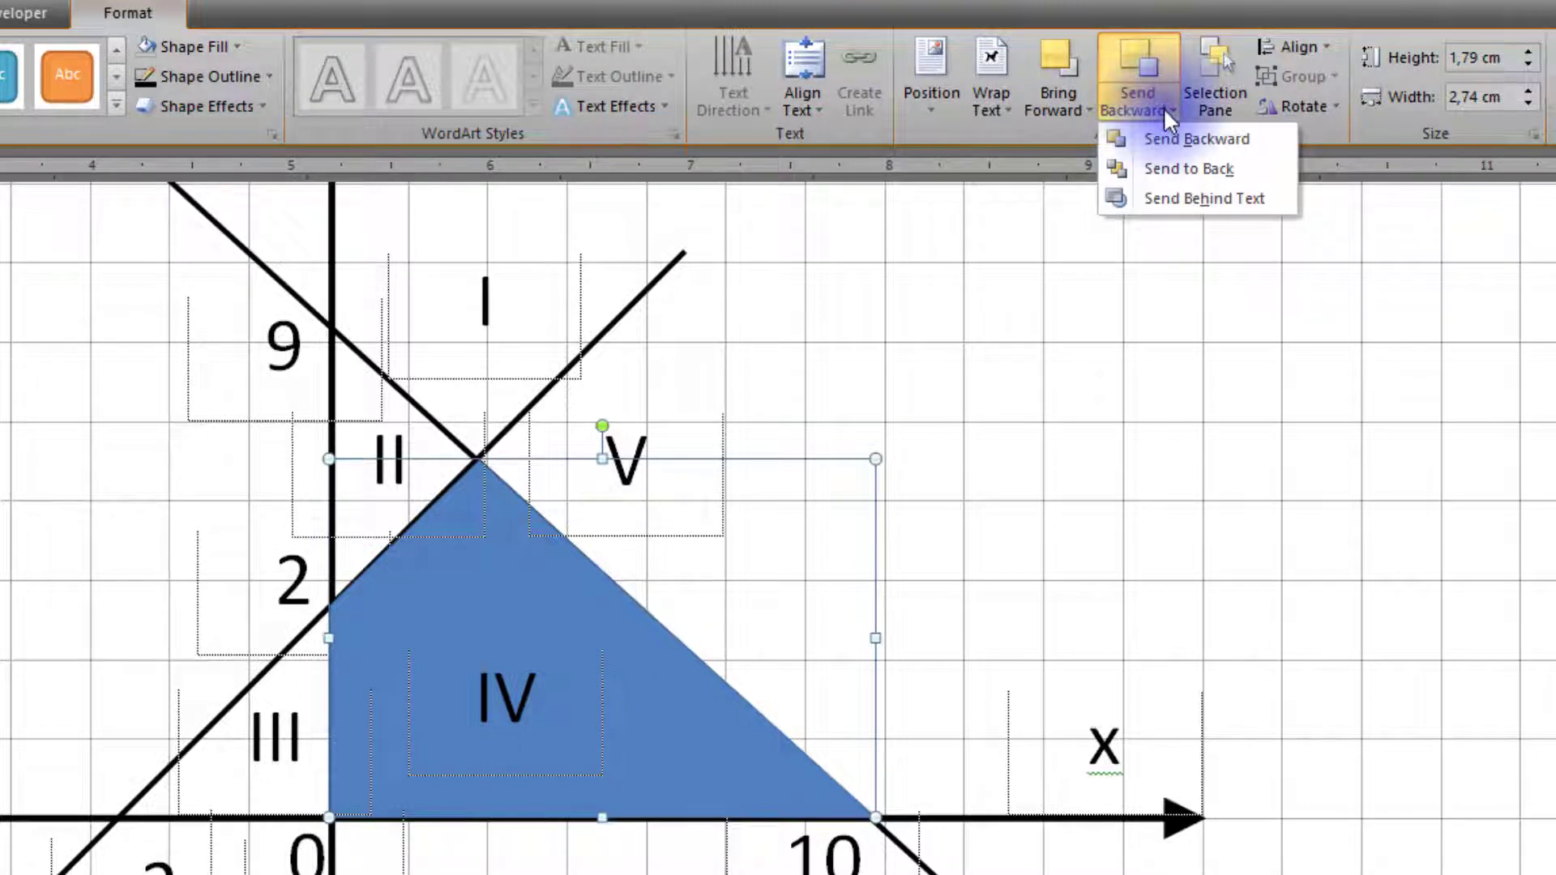
{"action": "left_click", "coordinate": [1185, 197]}
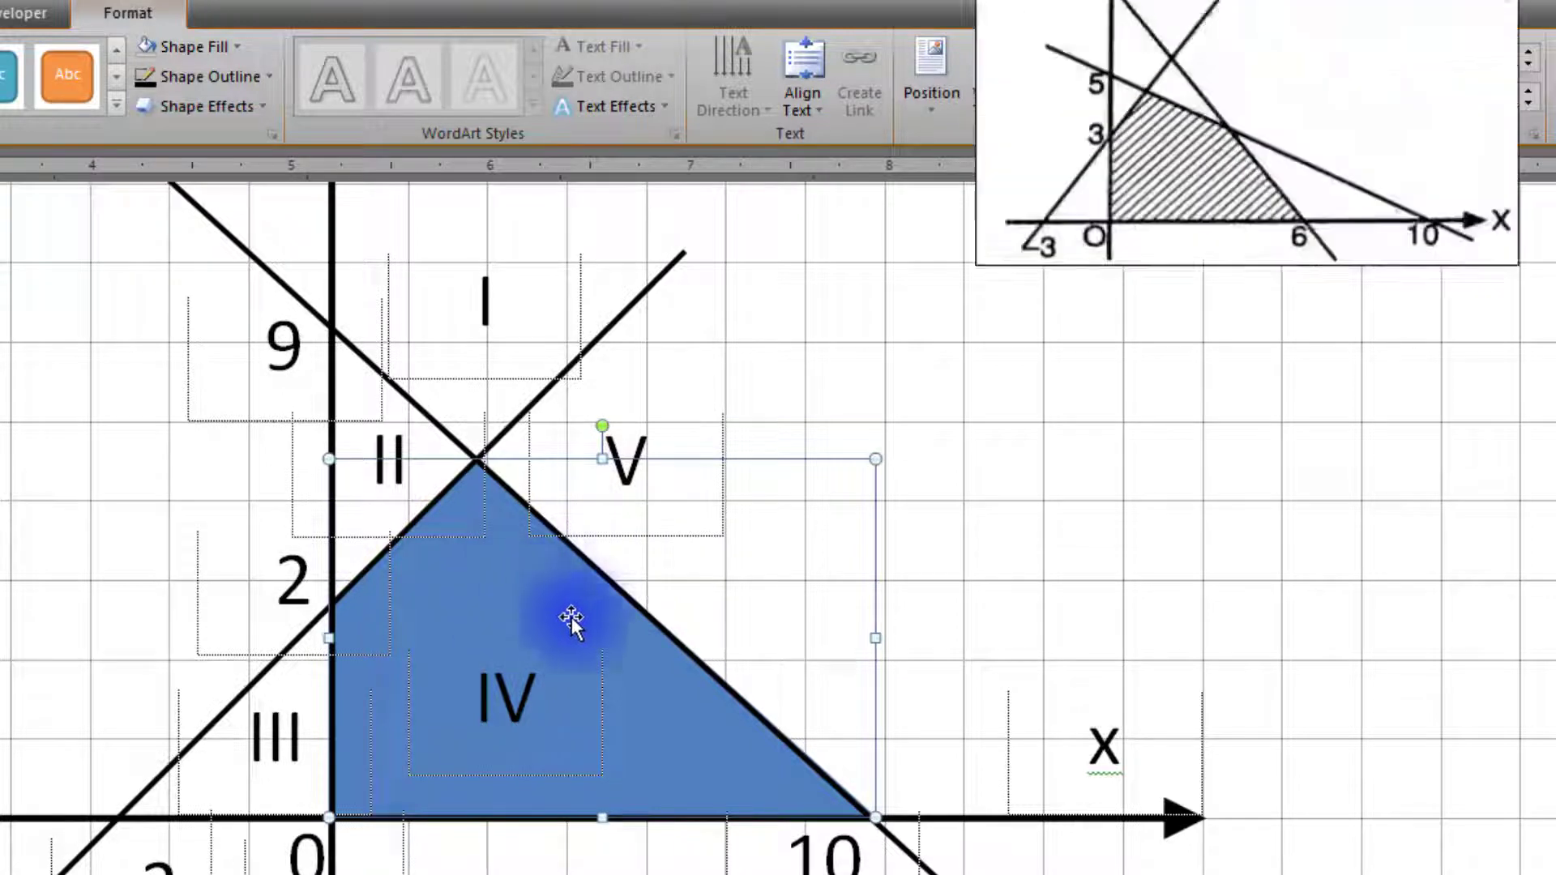
{"action": "left_click", "coordinate": [1053, 702]}
Change the region IV shape's fill type to Pattern fill in the Format Shape dialog
{"action": "scroll", "coordinate": [1035, 711], "scroll_direction": "up", "scroll_amount": 4}
{"action": "scroll", "coordinate": [653, 828], "scroll_direction": "down", "scroll_amount": 5}
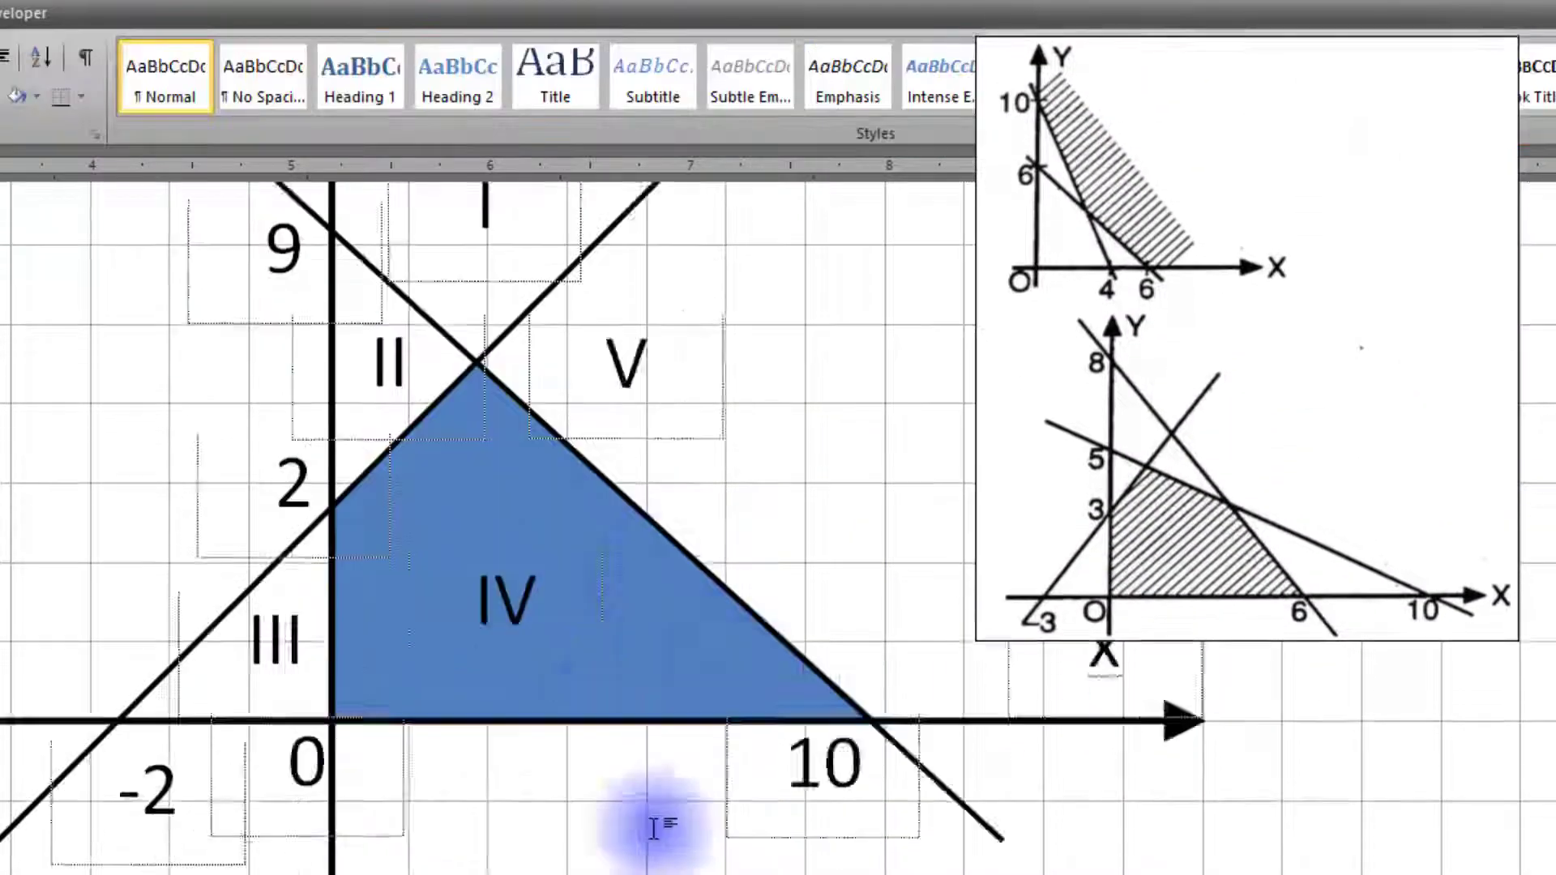
{"action": "scroll", "coordinate": [660, 730], "scroll_direction": "down", "scroll_amount": 4}
{"action": "scroll", "coordinate": [678, 712], "scroll_direction": "up", "scroll_amount": 6}
{"action": "scroll", "coordinate": [640, 794], "scroll_direction": "down", "scroll_amount": 2}
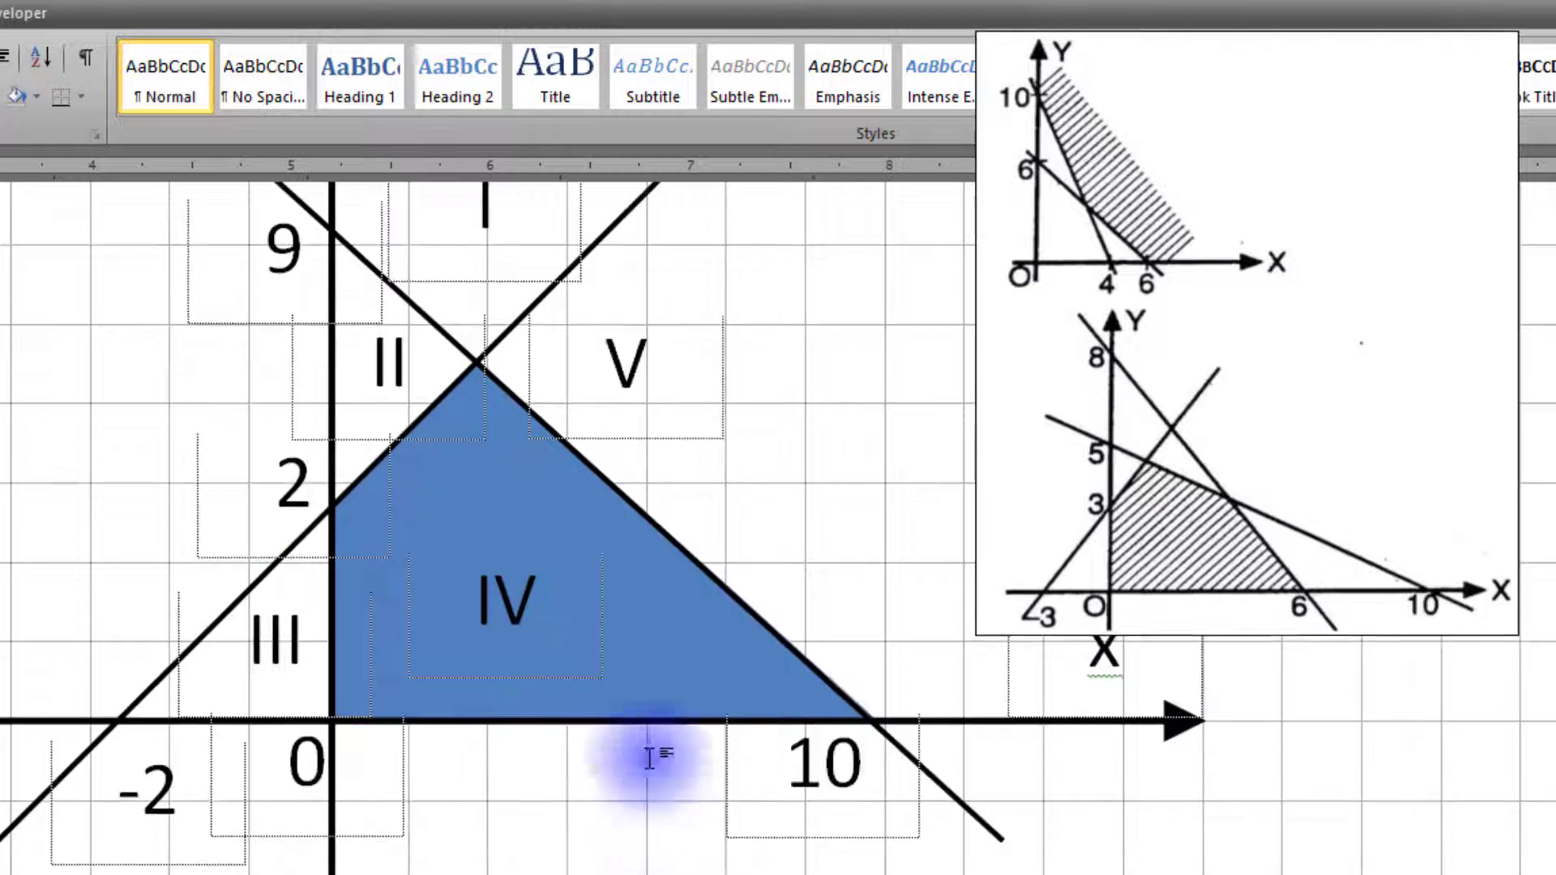
{"action": "left_click", "coordinate": [660, 654]}
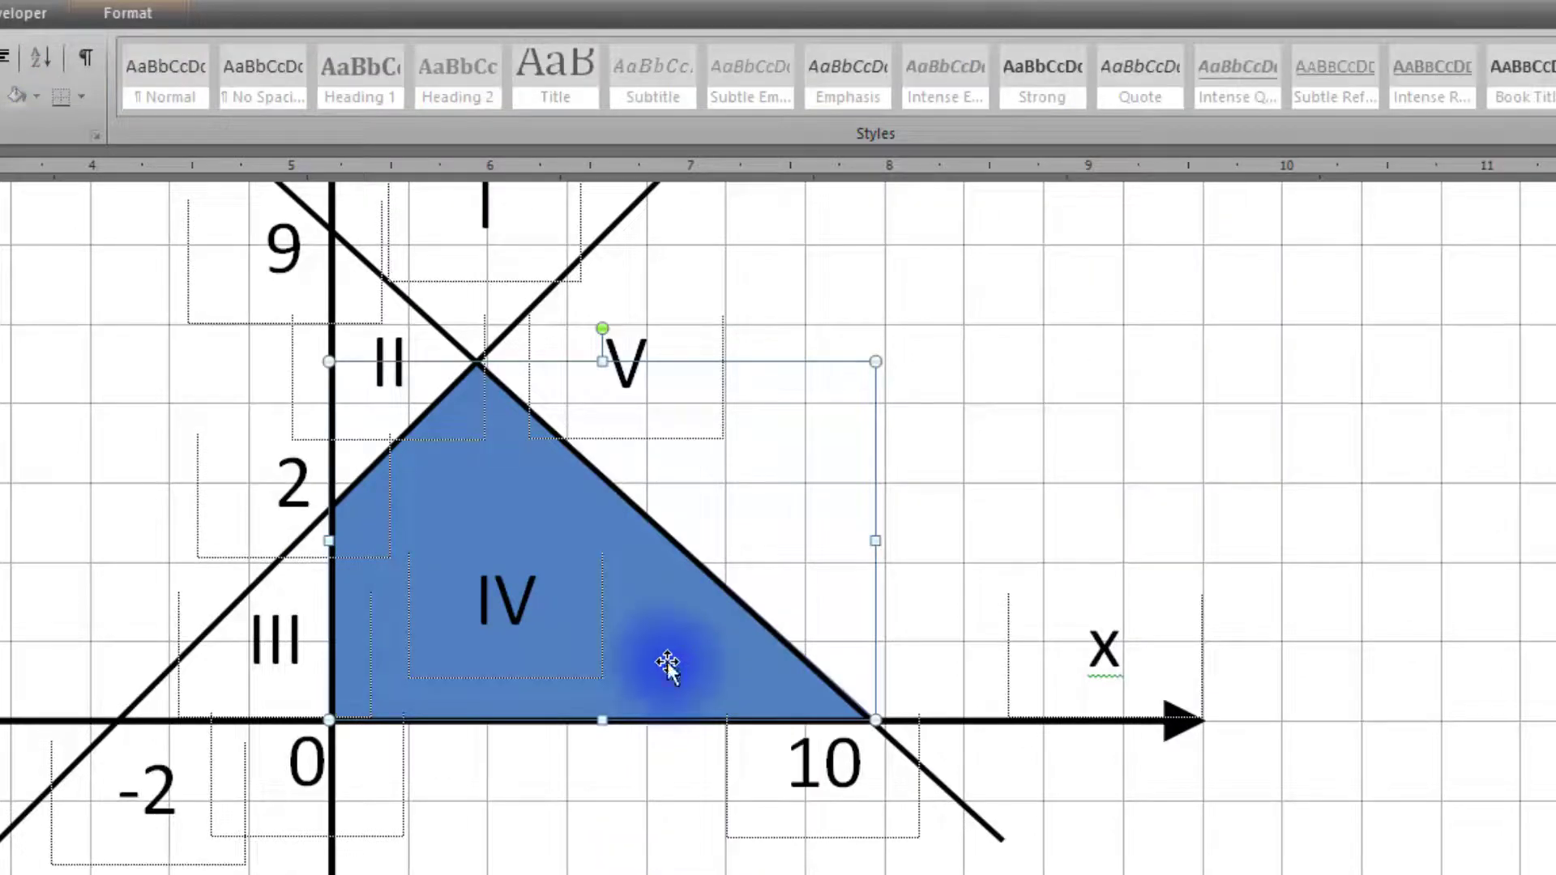
{"action": "left_click", "coordinate": [126, 13]}
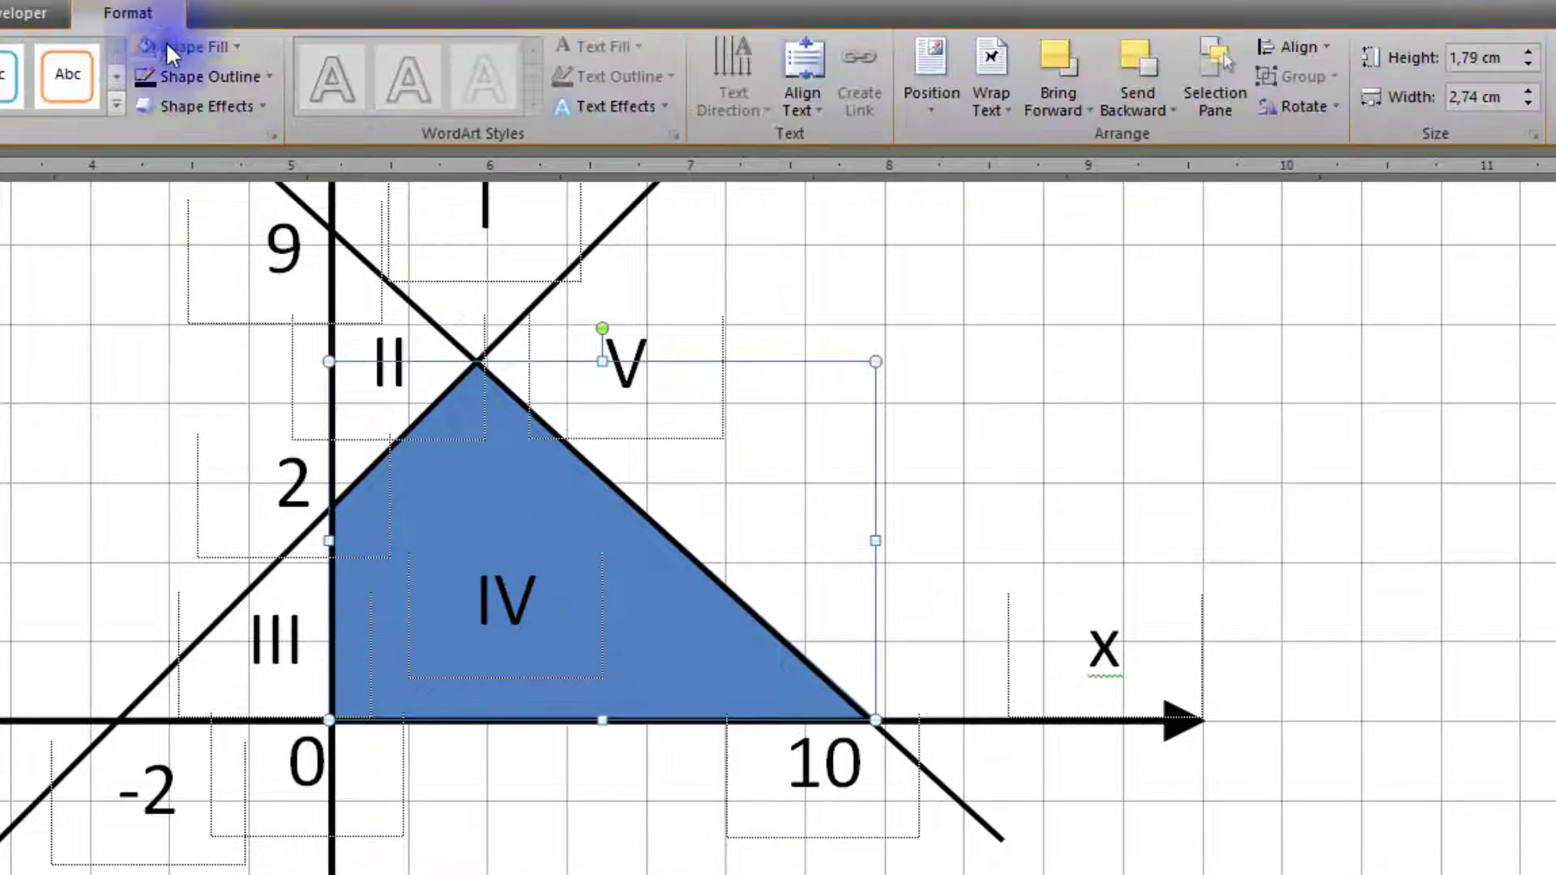
{"action": "left_click", "coordinate": [188, 50]}
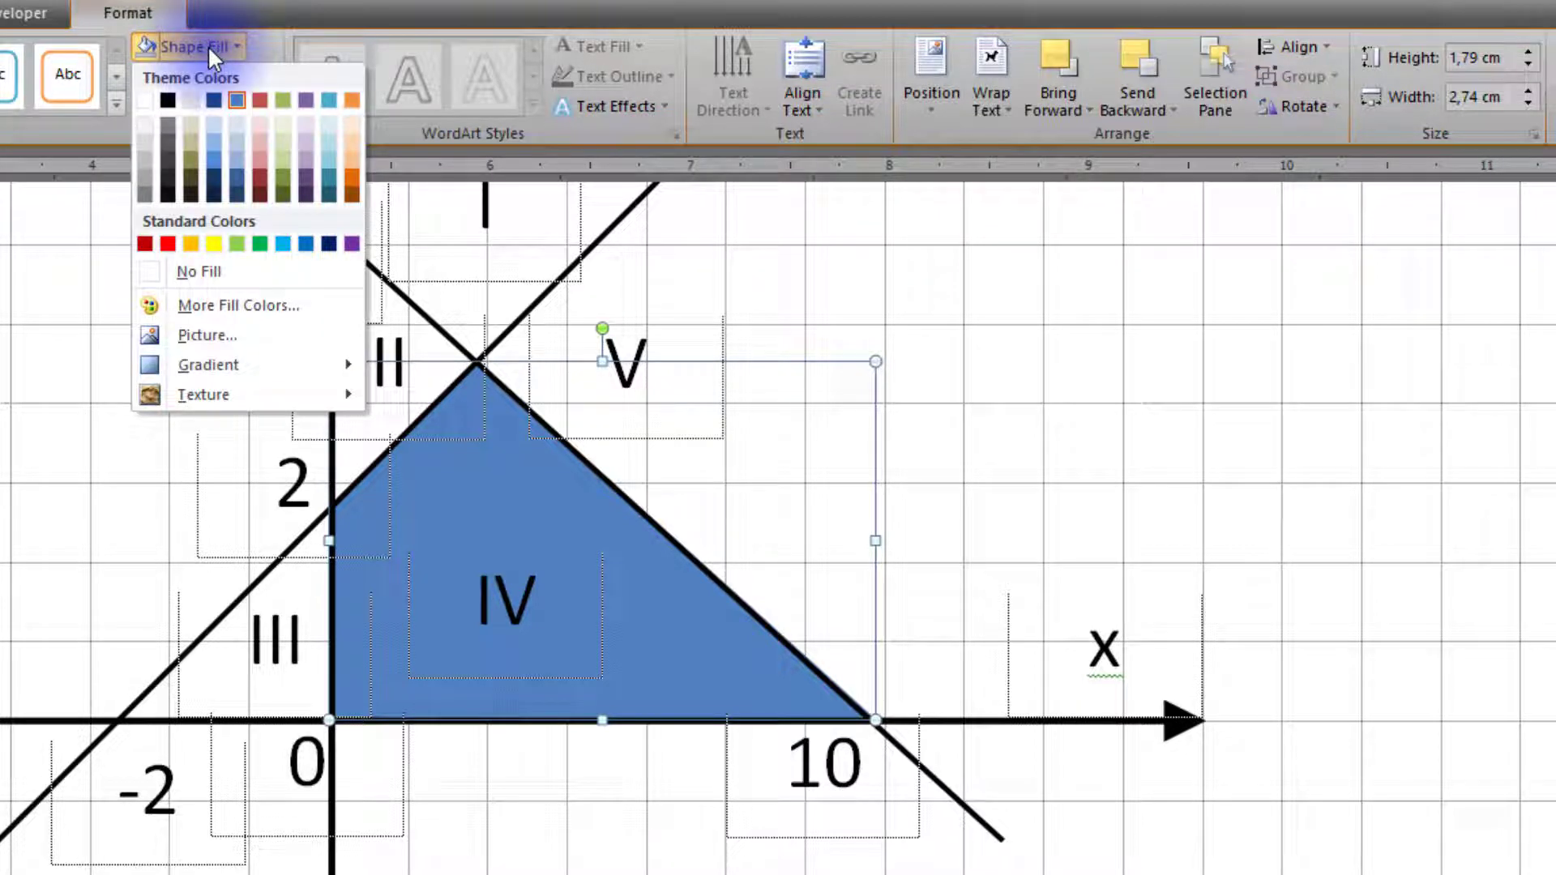
{"action": "mouse_move", "coordinate": [224, 369]}
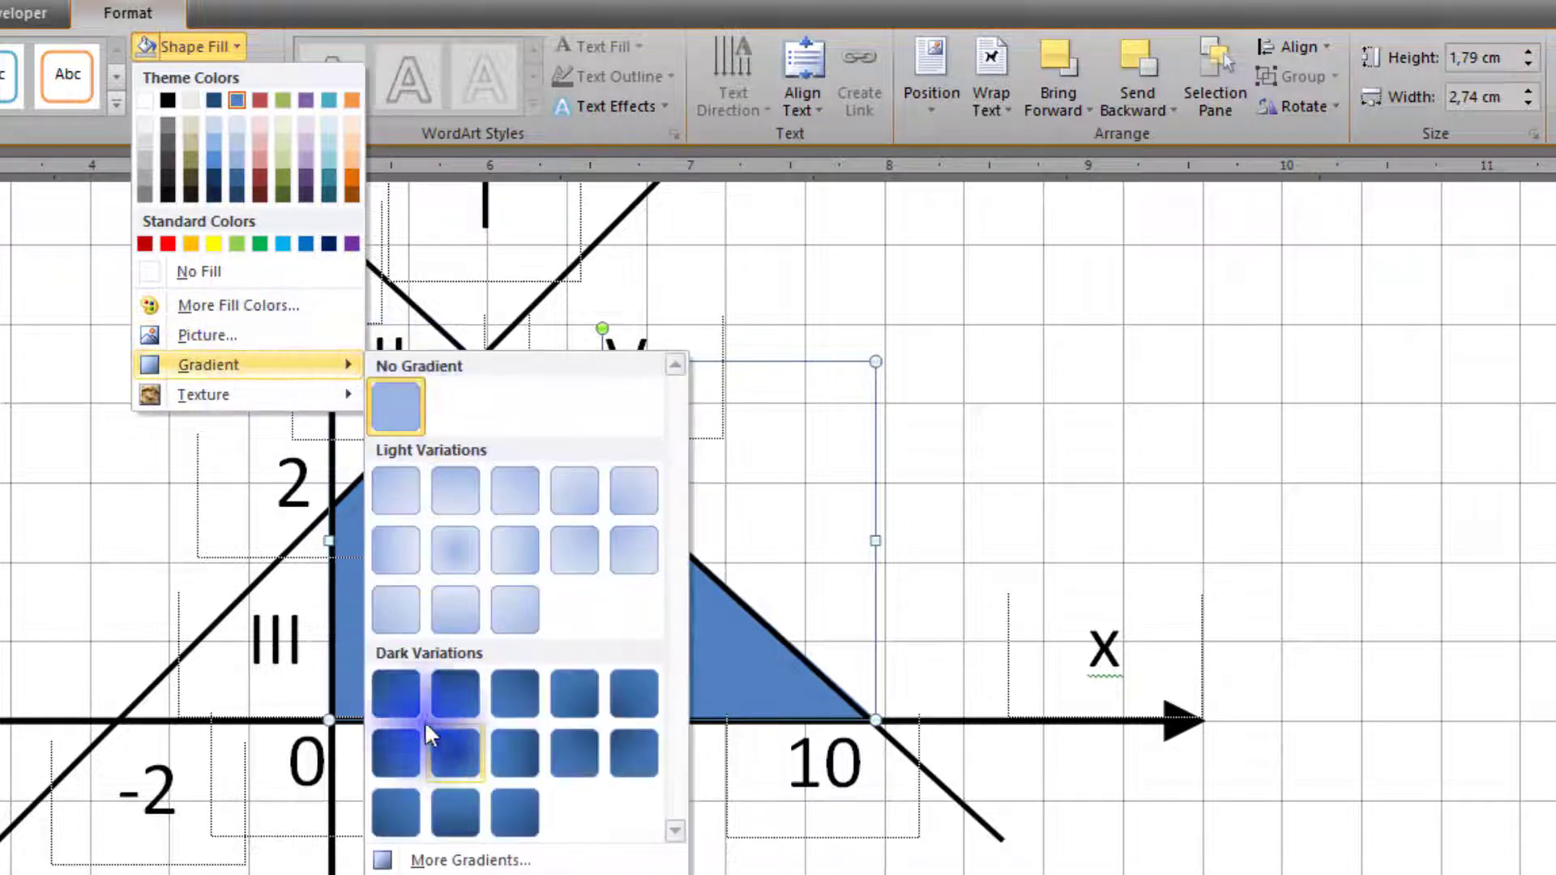
{"action": "left_click", "coordinate": [481, 862]}
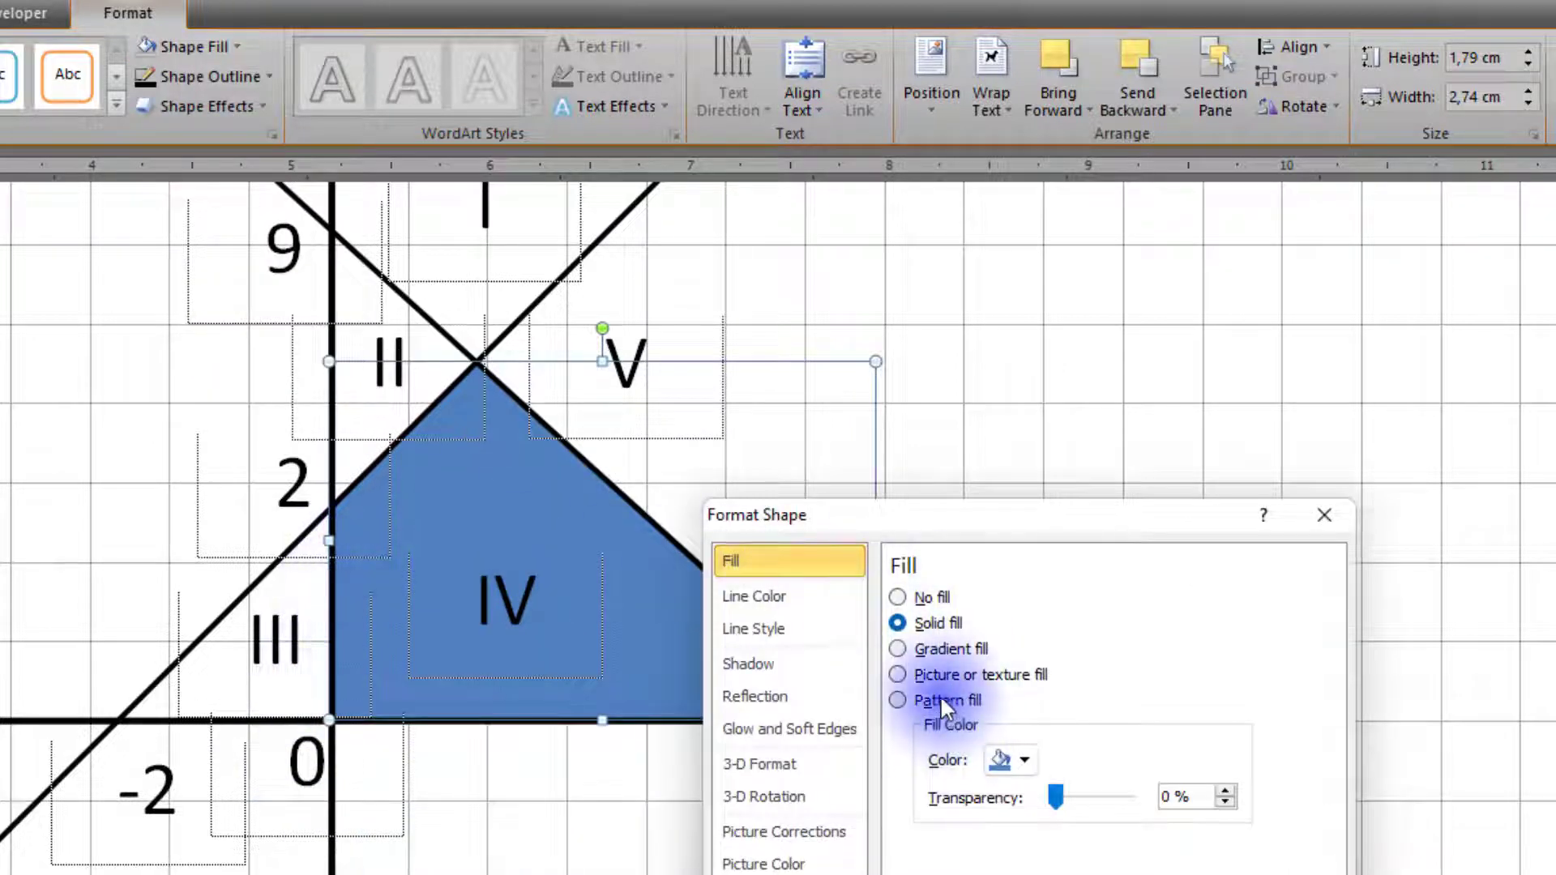
{"action": "left_click_drag", "start_coordinate": [963, 532], "coordinate": [1152, 367]}
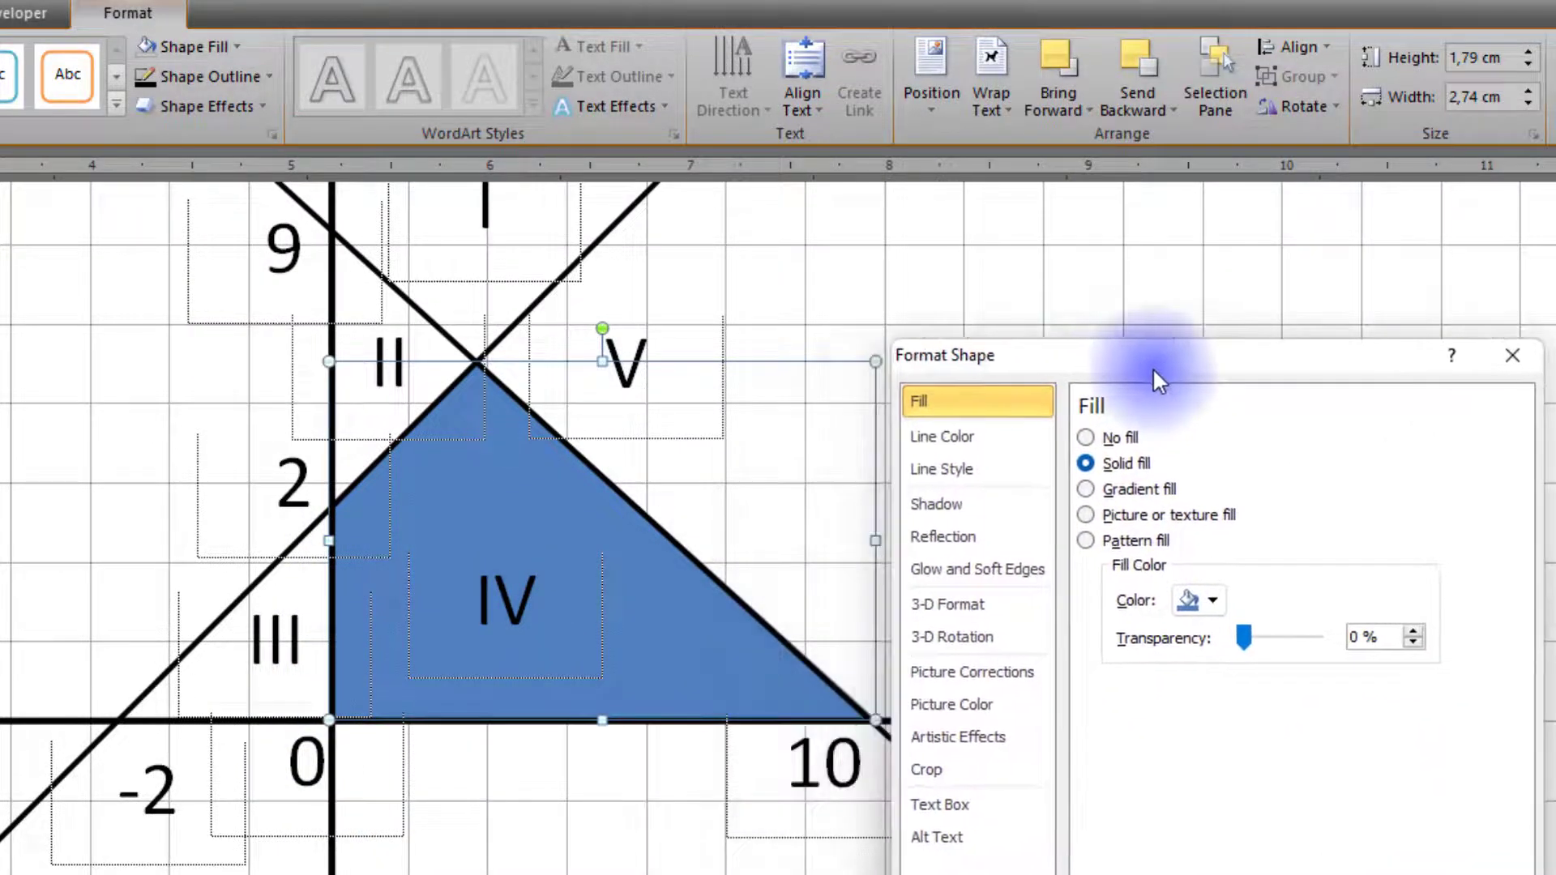
{"action": "left_click", "coordinate": [1126, 542]}
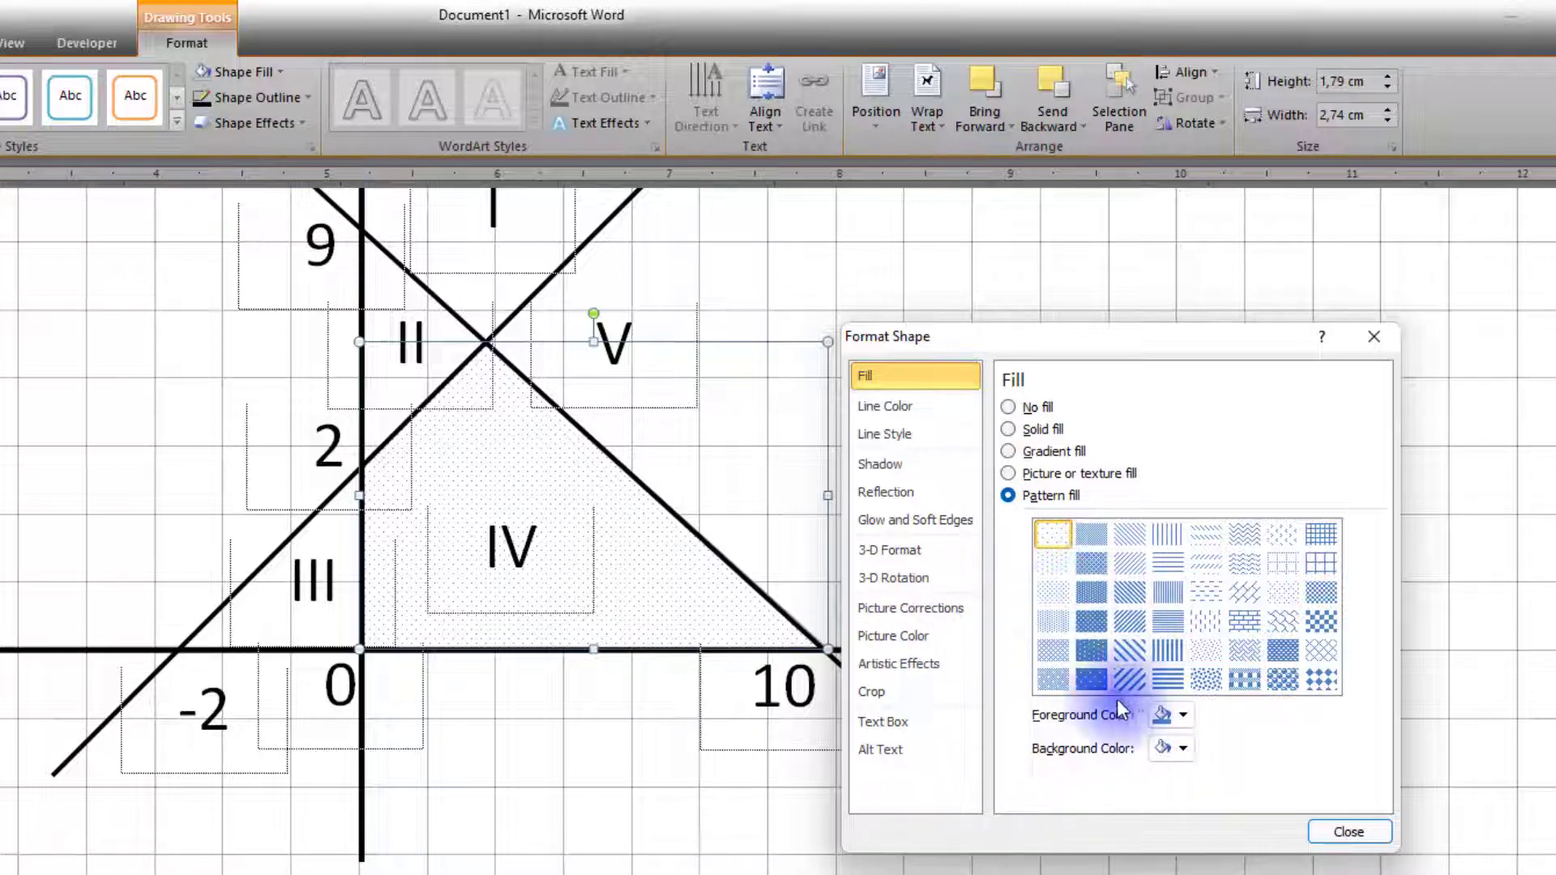
Try several pattern styles on the region IV shape and choose the wide upward diagonal stripes
{"action": "left_click", "coordinate": [1134, 534]}
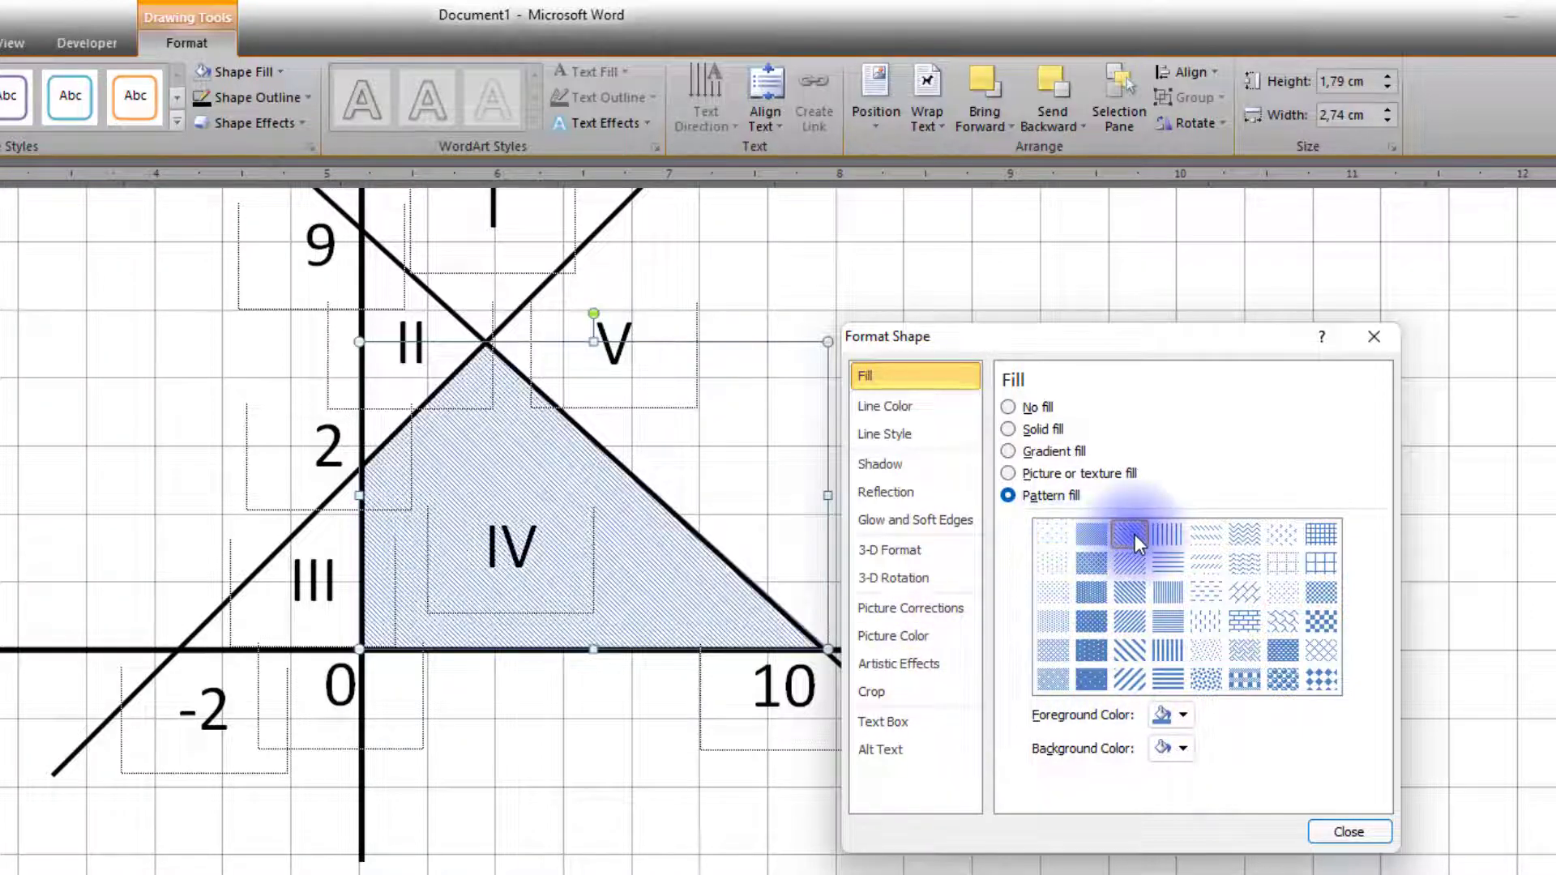
{"action": "left_click", "coordinate": [1253, 537]}
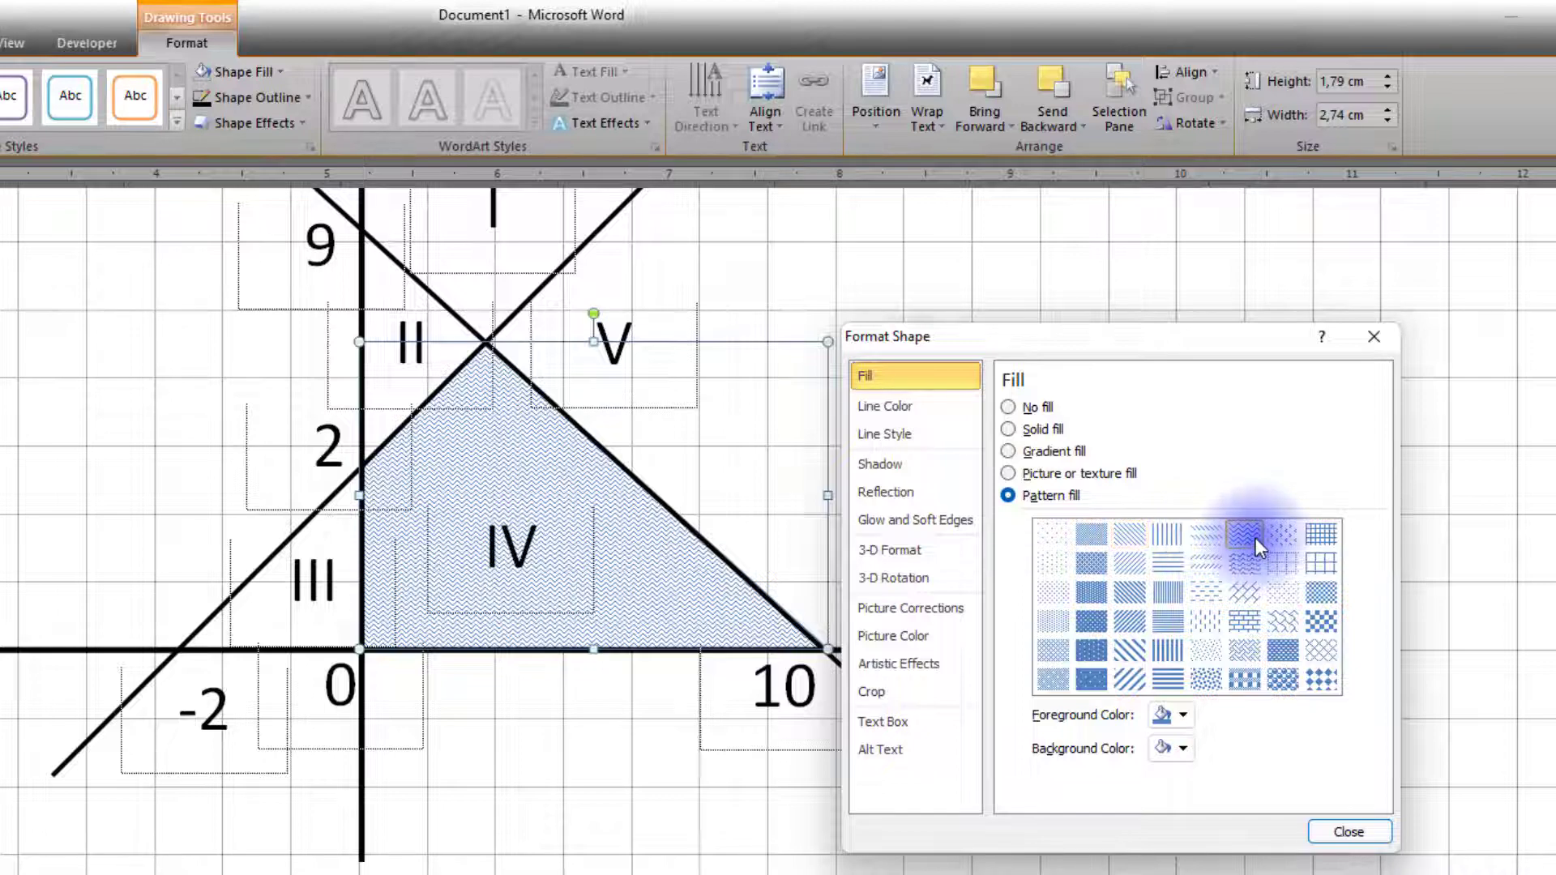
{"action": "left_click", "coordinate": [1130, 681]}
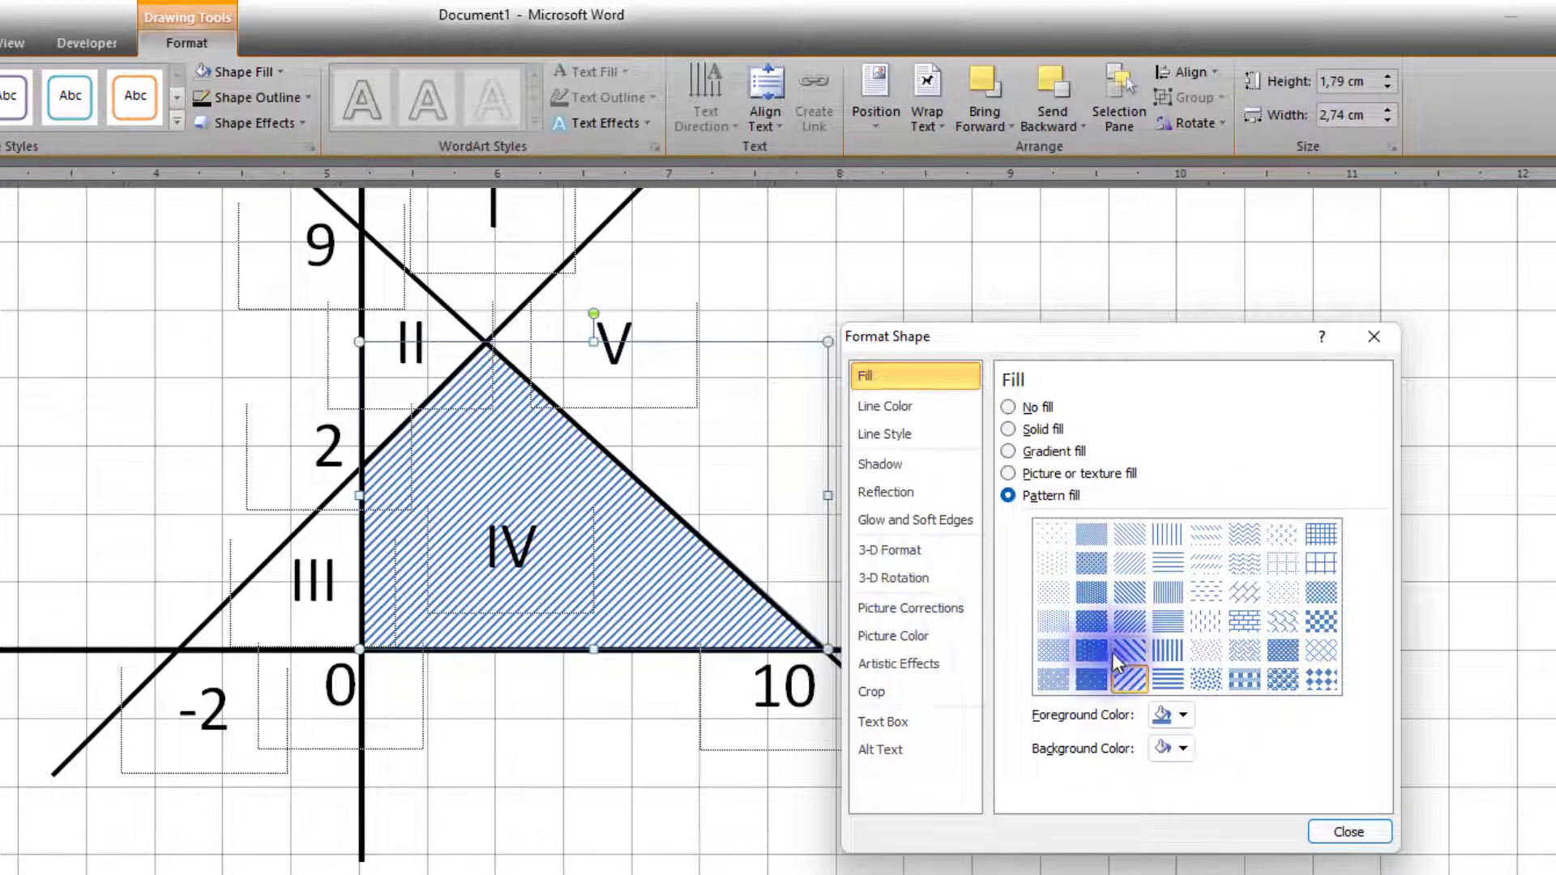
{"action": "left_click", "coordinate": [1167, 649]}
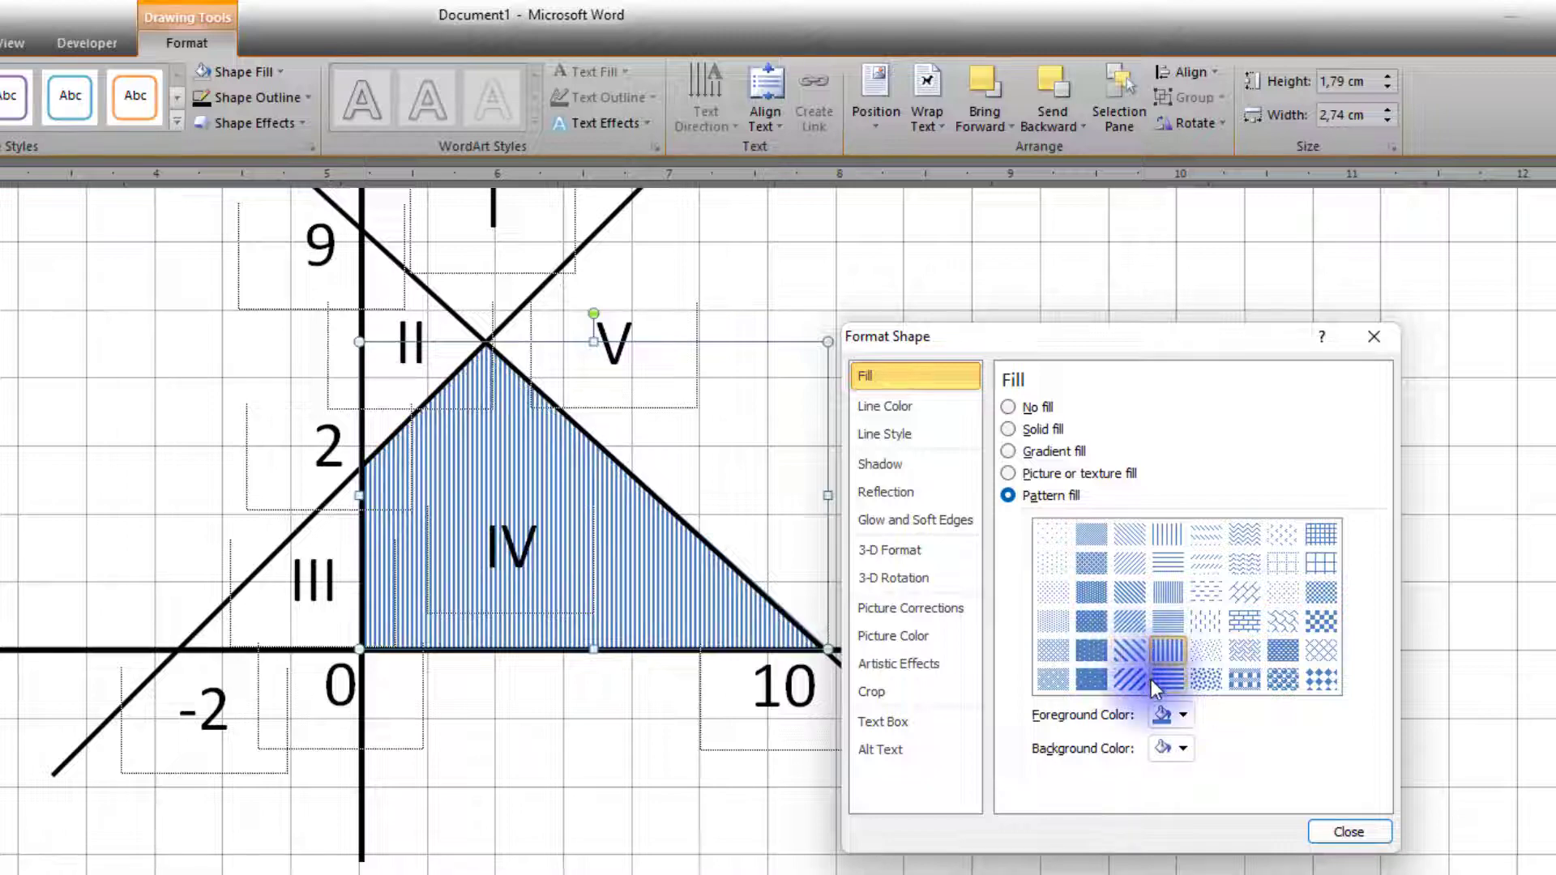
{"action": "left_click", "coordinate": [1154, 678]}
{"action": "left_click", "coordinate": [1123, 684]}
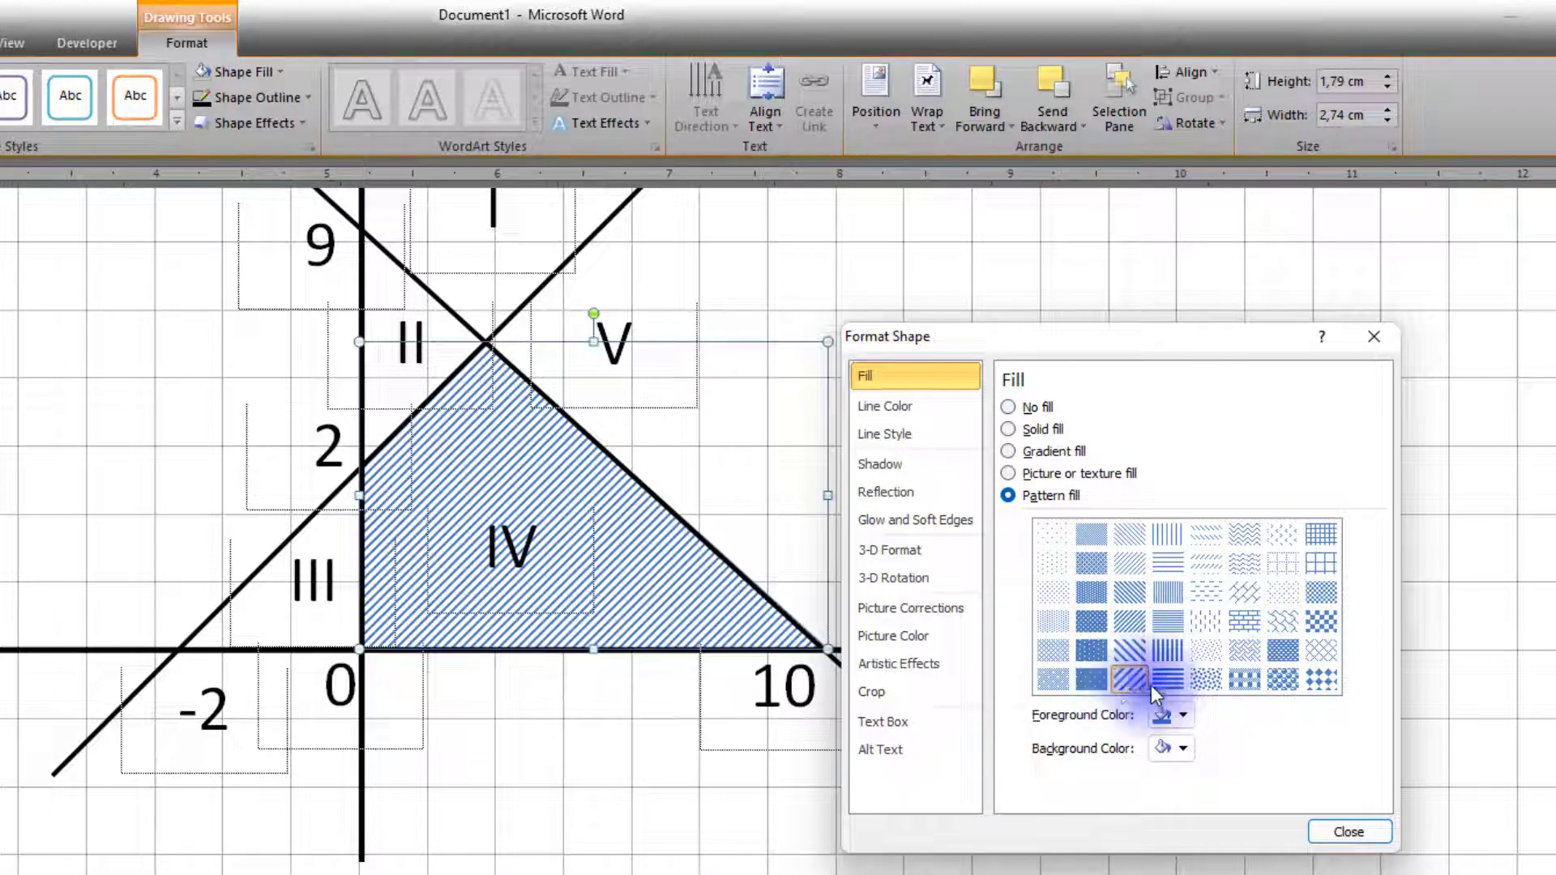
Set the pattern's foreground colour to black, close the Format Shape dialog and deselect the shape
{"action": "left_click", "coordinate": [1184, 715]}
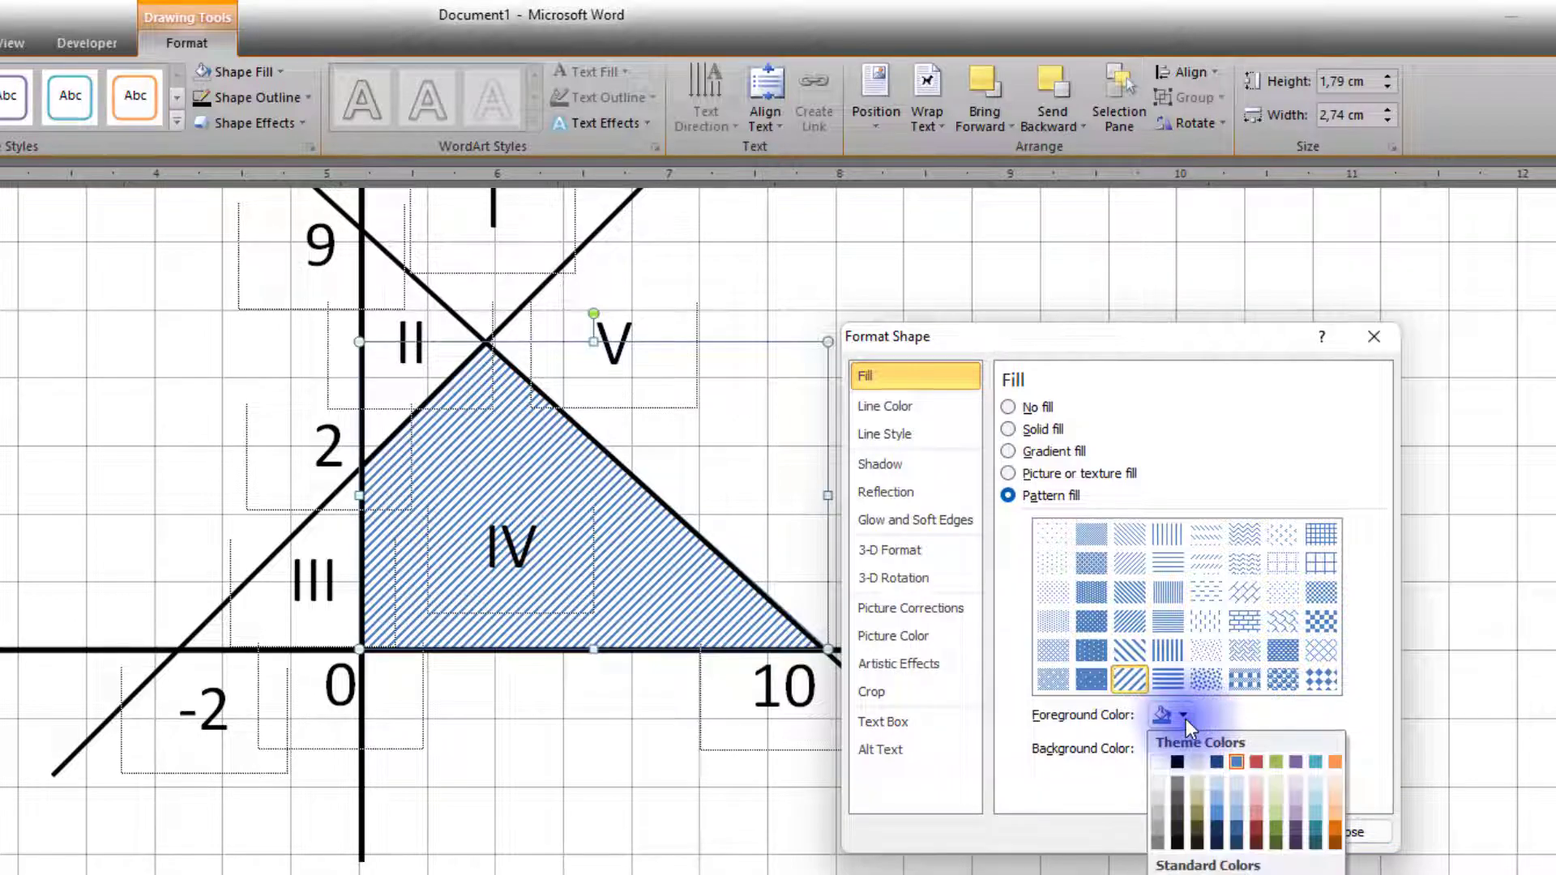
{"action": "left_click", "coordinate": [1176, 761]}
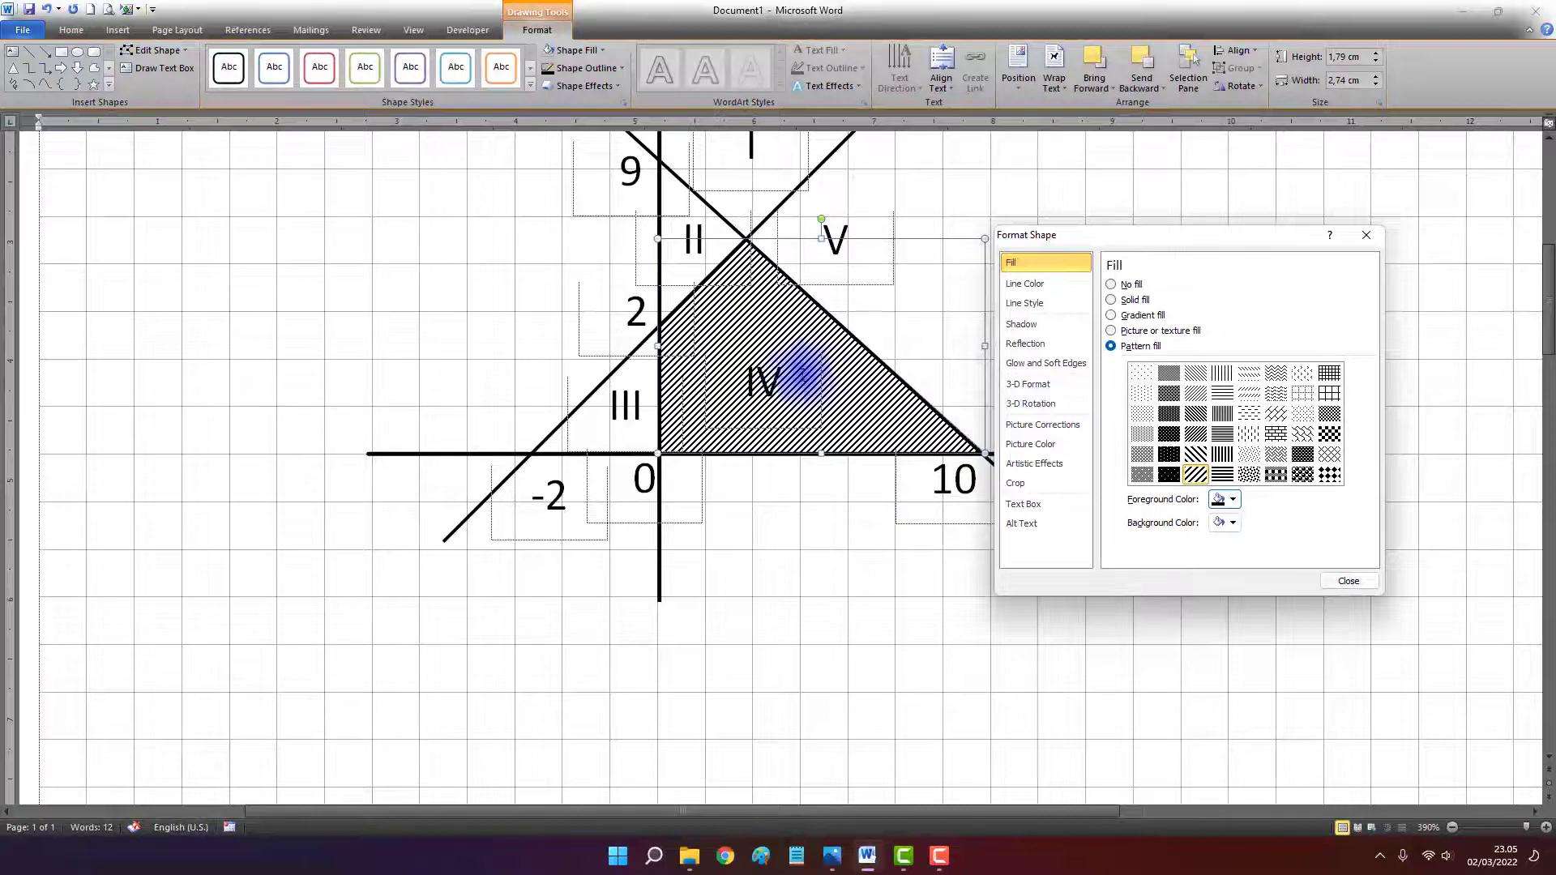
{"action": "left_click", "coordinate": [1339, 585]}
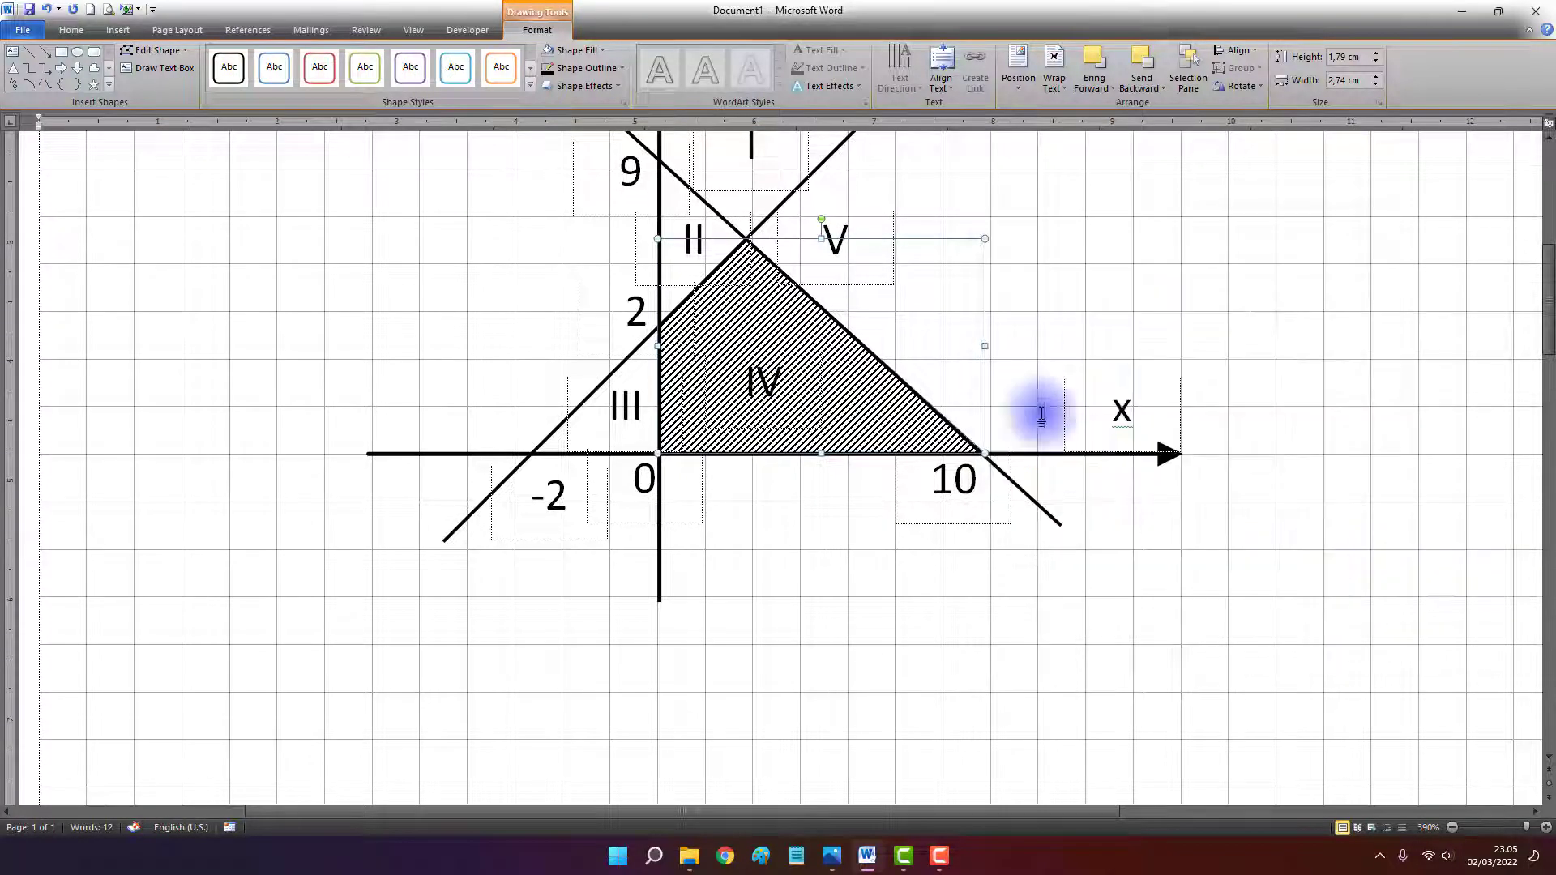
{"action": "left_click", "coordinate": [1047, 342]}
Shrink the IV label's text box to about 0.6 cm high and 0.75 cm wide
{"action": "scroll", "coordinate": [1045, 357], "scroll_direction": "down", "scroll_amount": 7}
{"action": "scroll", "coordinate": [832, 440], "scroll_direction": "down", "scroll_amount": 4}
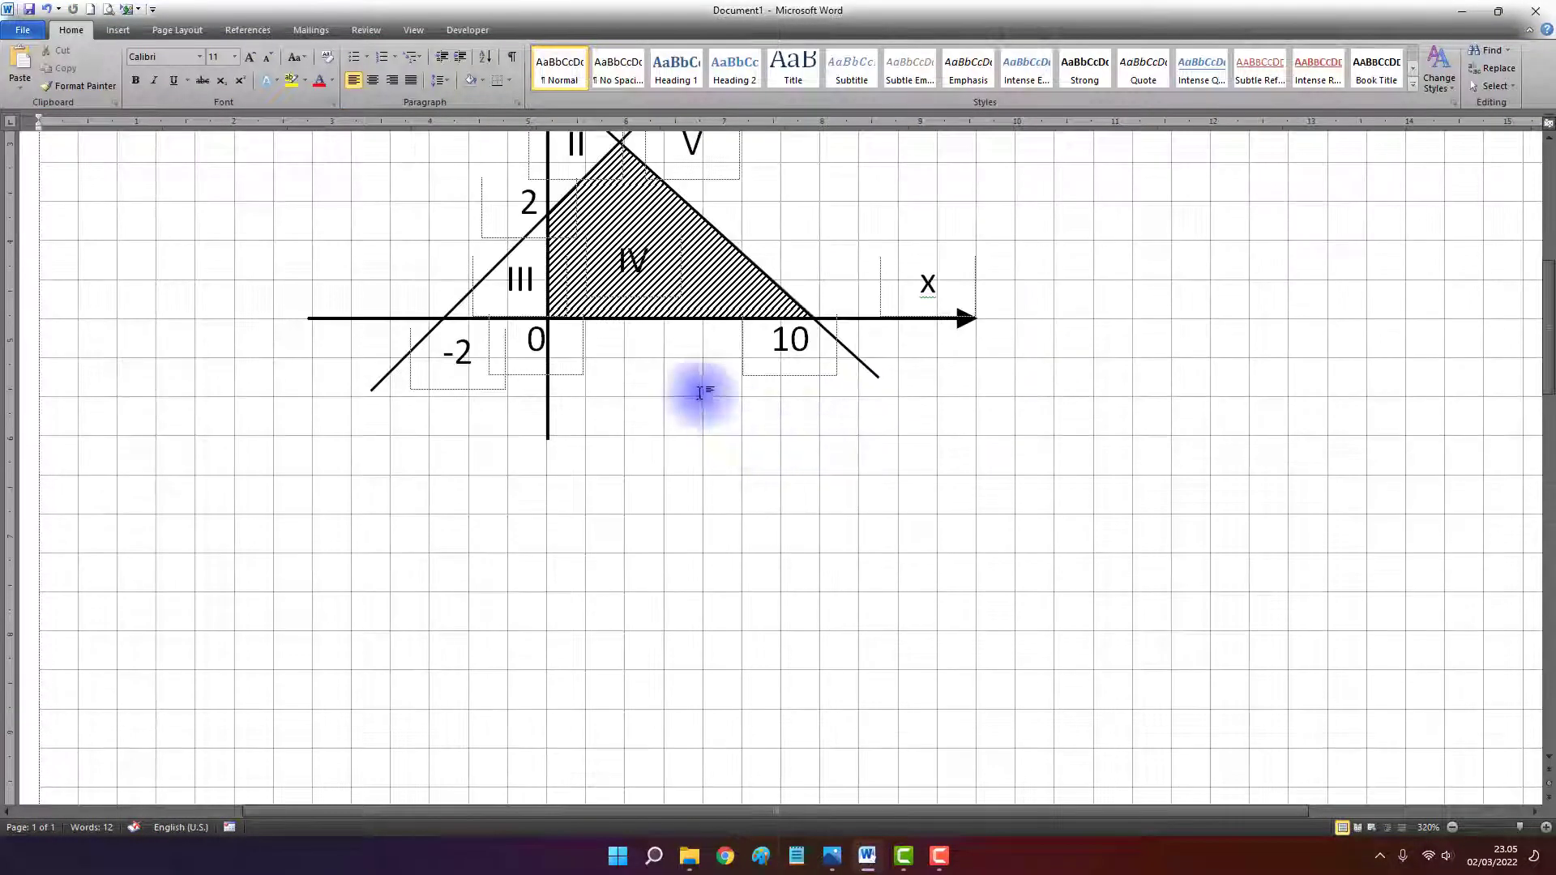
{"action": "left_click", "coordinate": [632, 506]}
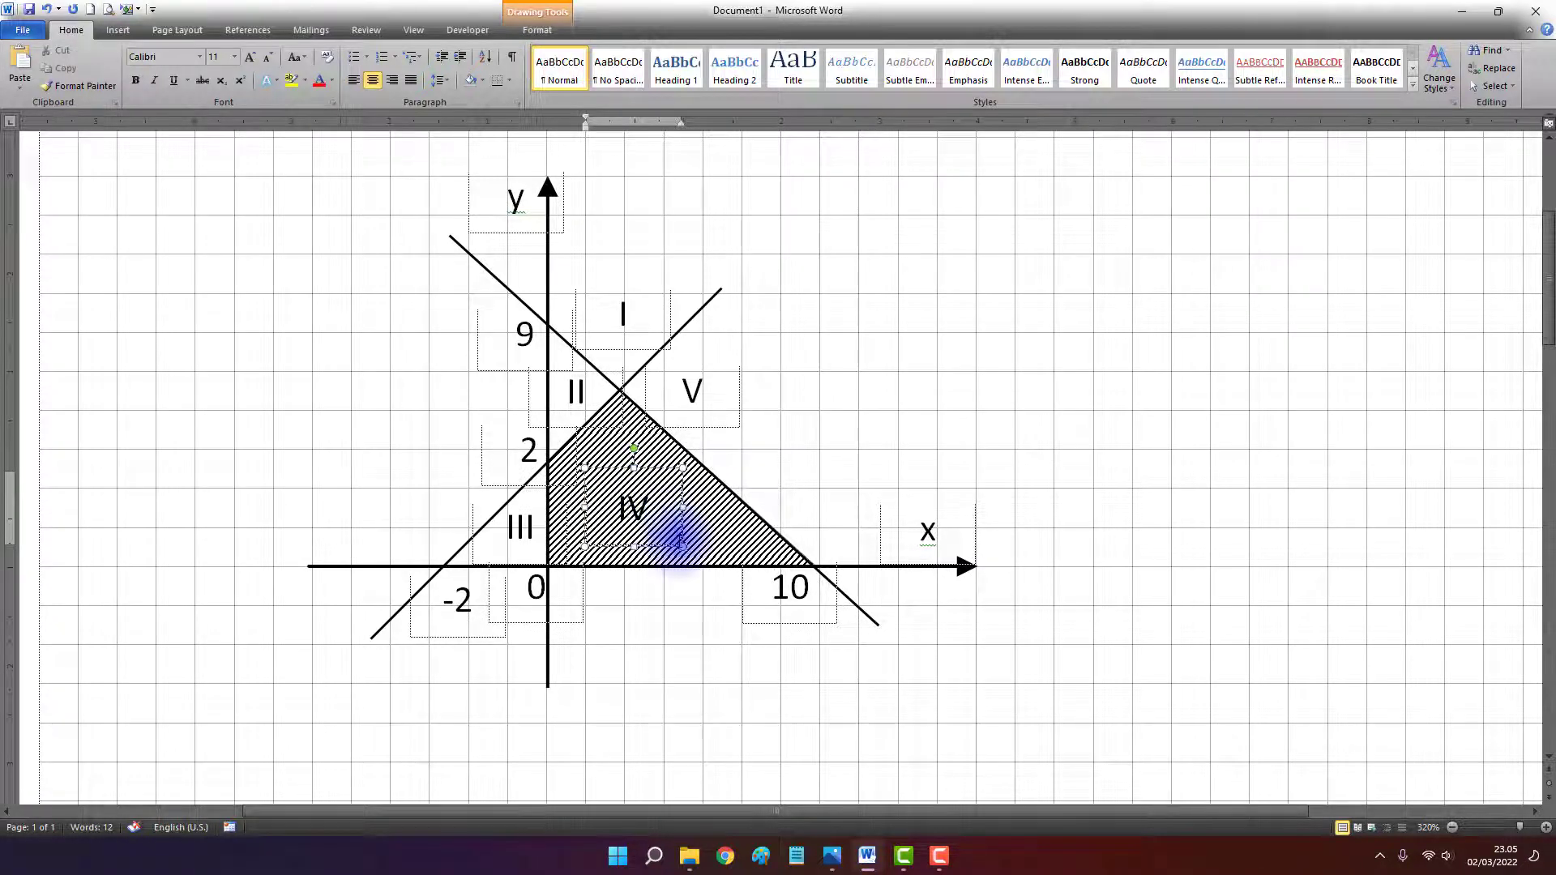
{"action": "left_click_drag", "start_coordinate": [688, 540], "coordinate": [657, 528]}
Fill the IV label's text box with white so it covers the hatching behind it, and deselect the box
{"action": "double_click", "coordinate": [619, 497]}
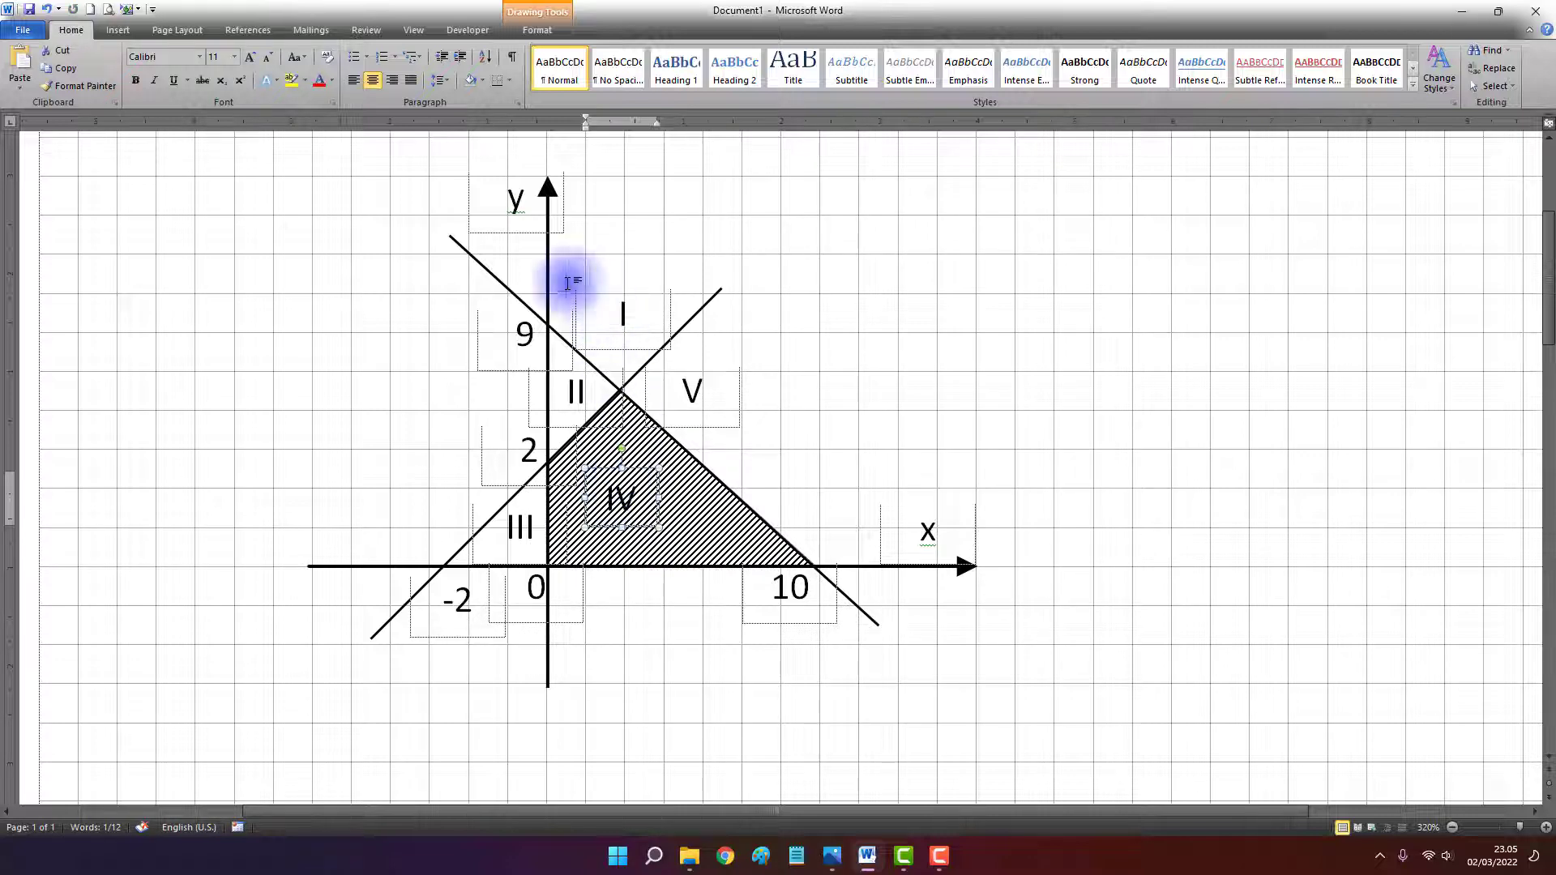
{"action": "left_click", "coordinate": [546, 35]}
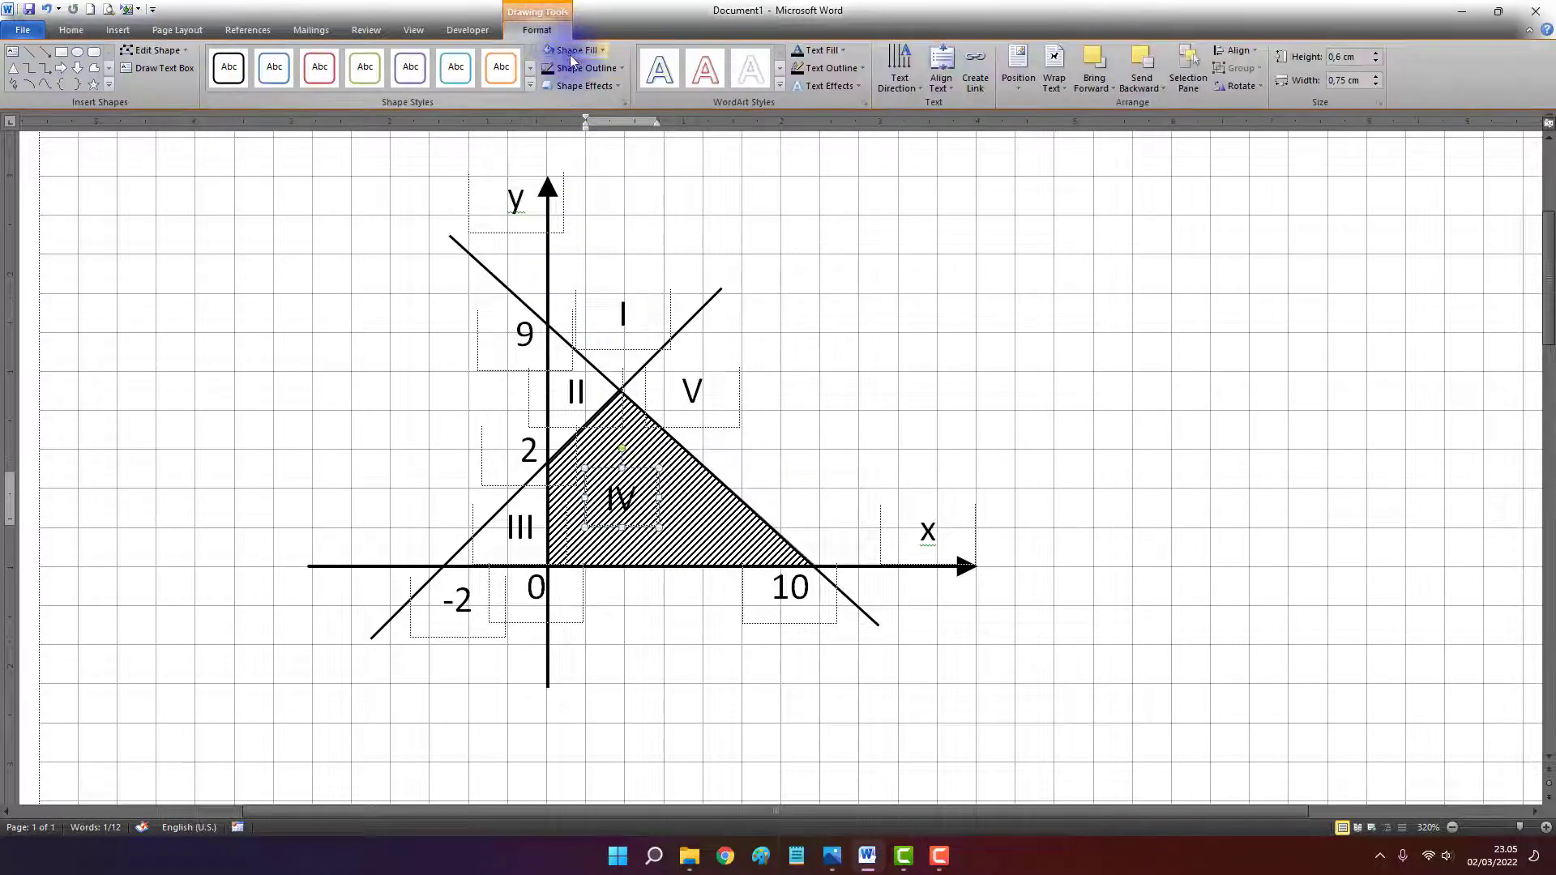
{"action": "left_click", "coordinate": [571, 51]}
{"action": "left_click", "coordinate": [547, 83]}
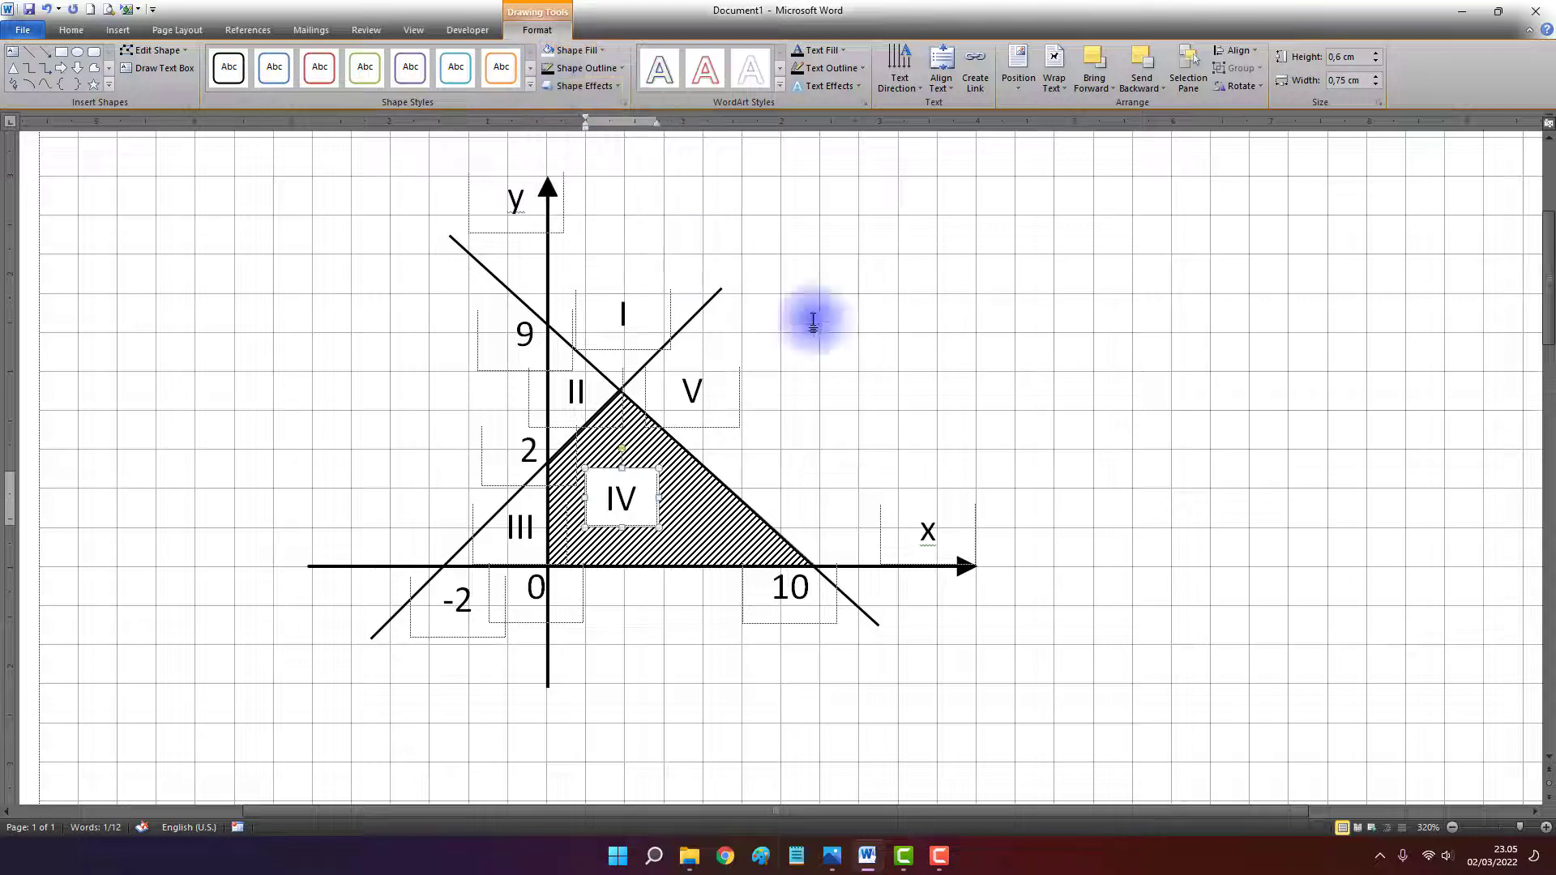
{"action": "scroll", "coordinate": [829, 432], "scroll_direction": "up", "scroll_amount": 2}
{"action": "left_click", "coordinate": [829, 431]}
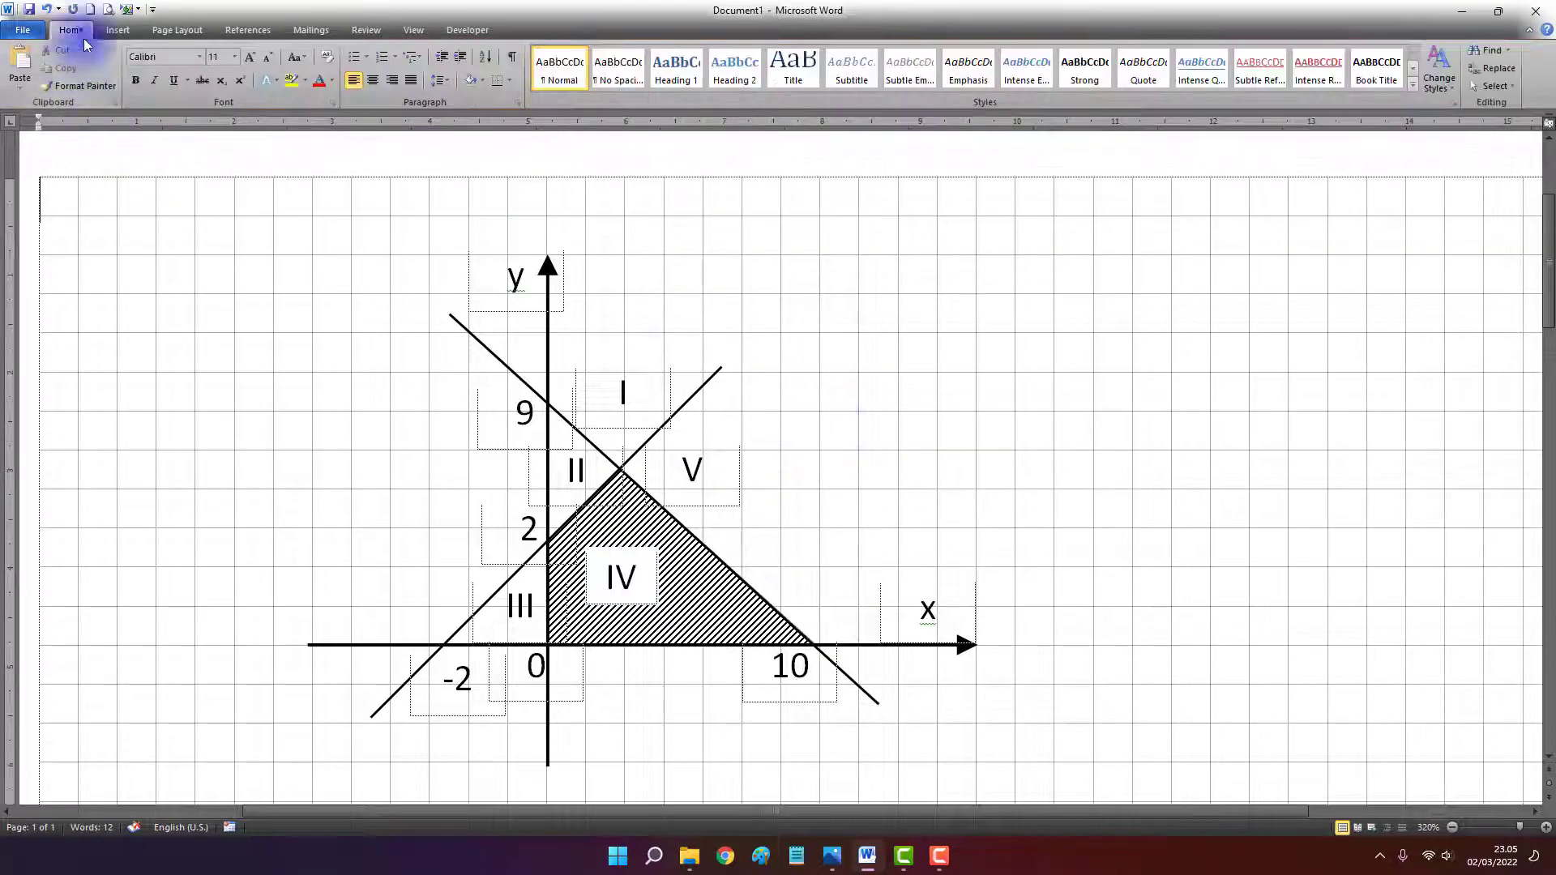
Examine the hatched graph up close in the print preview and return to the document
{"action": "left_click", "coordinate": [108, 9]}
{"action": "scroll", "coordinate": [680, 289], "scroll_direction": "up", "scroll_amount": 11}
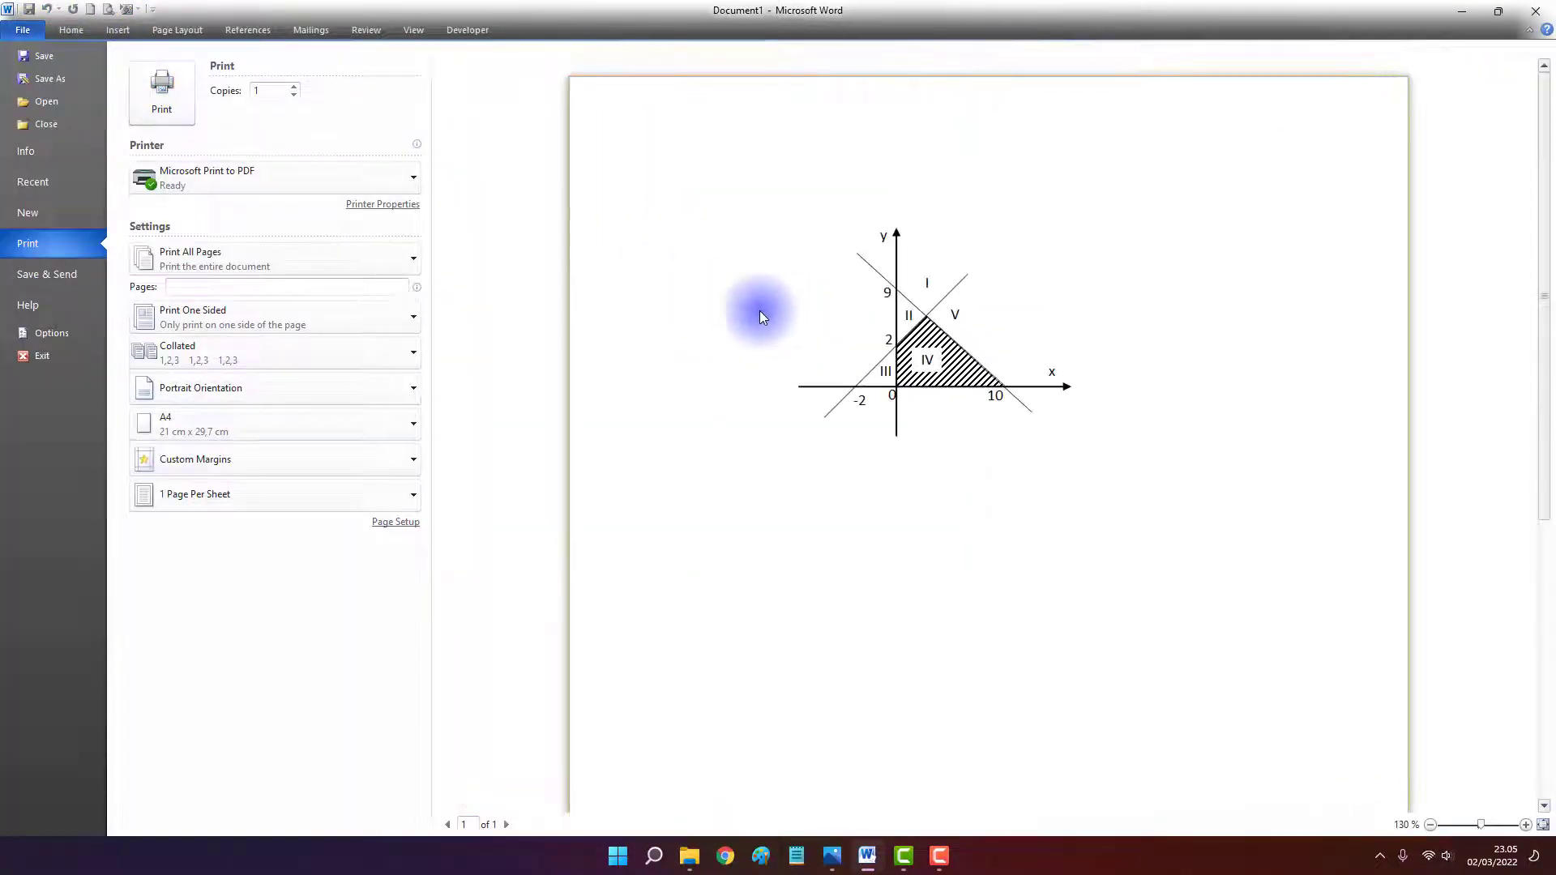
{"action": "scroll", "coordinate": [975, 391], "scroll_direction": "up", "scroll_amount": 1}
{"action": "scroll", "coordinate": [864, 428], "scroll_direction": "down", "scroll_amount": 3}
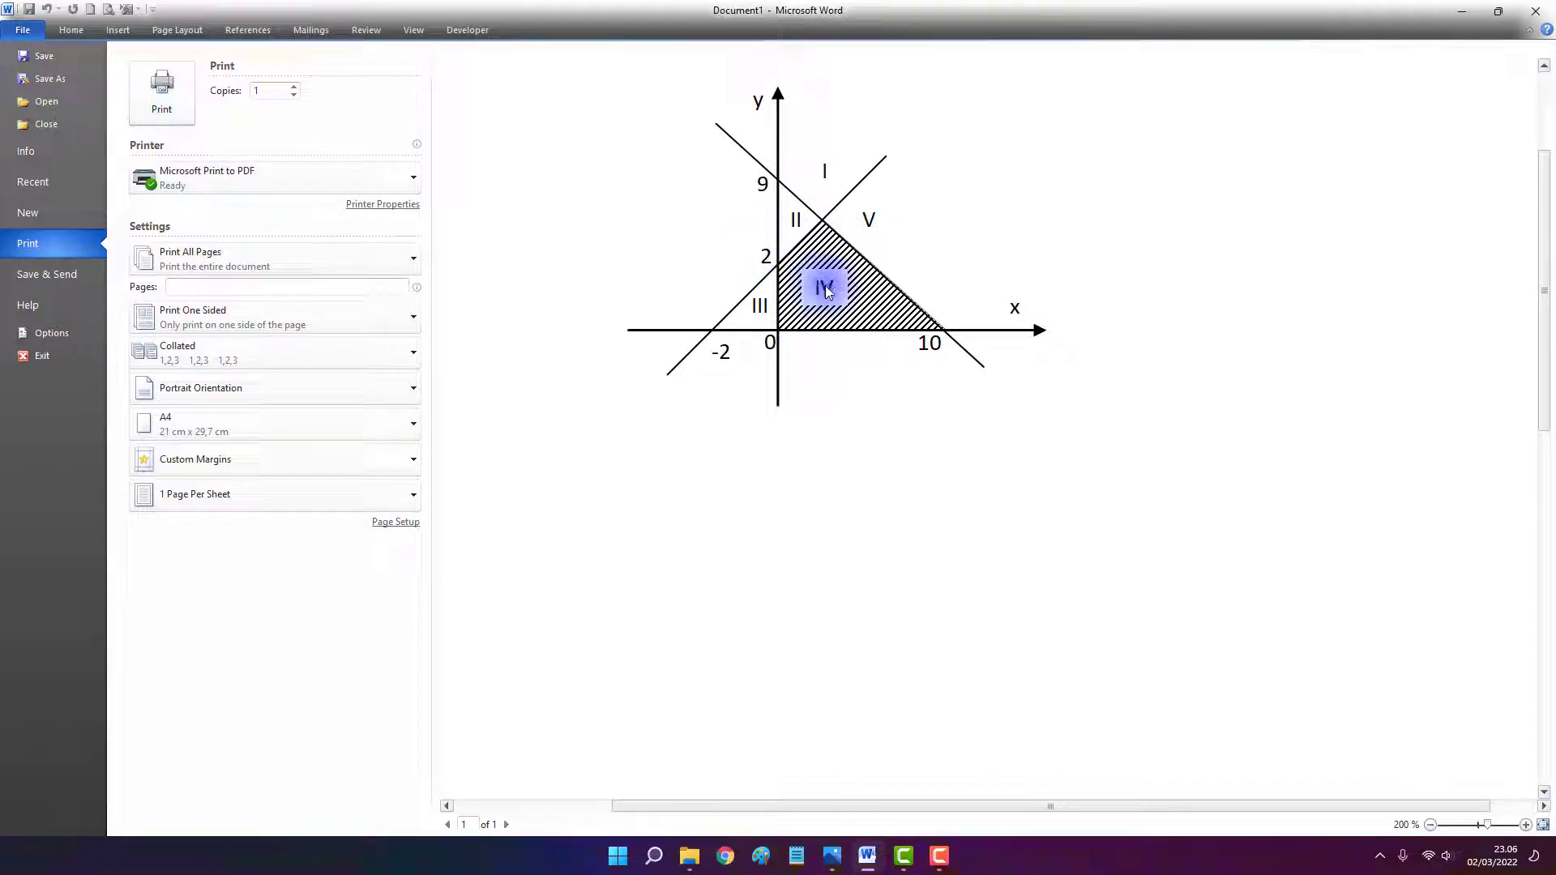
{"action": "key", "text": "Escape"}
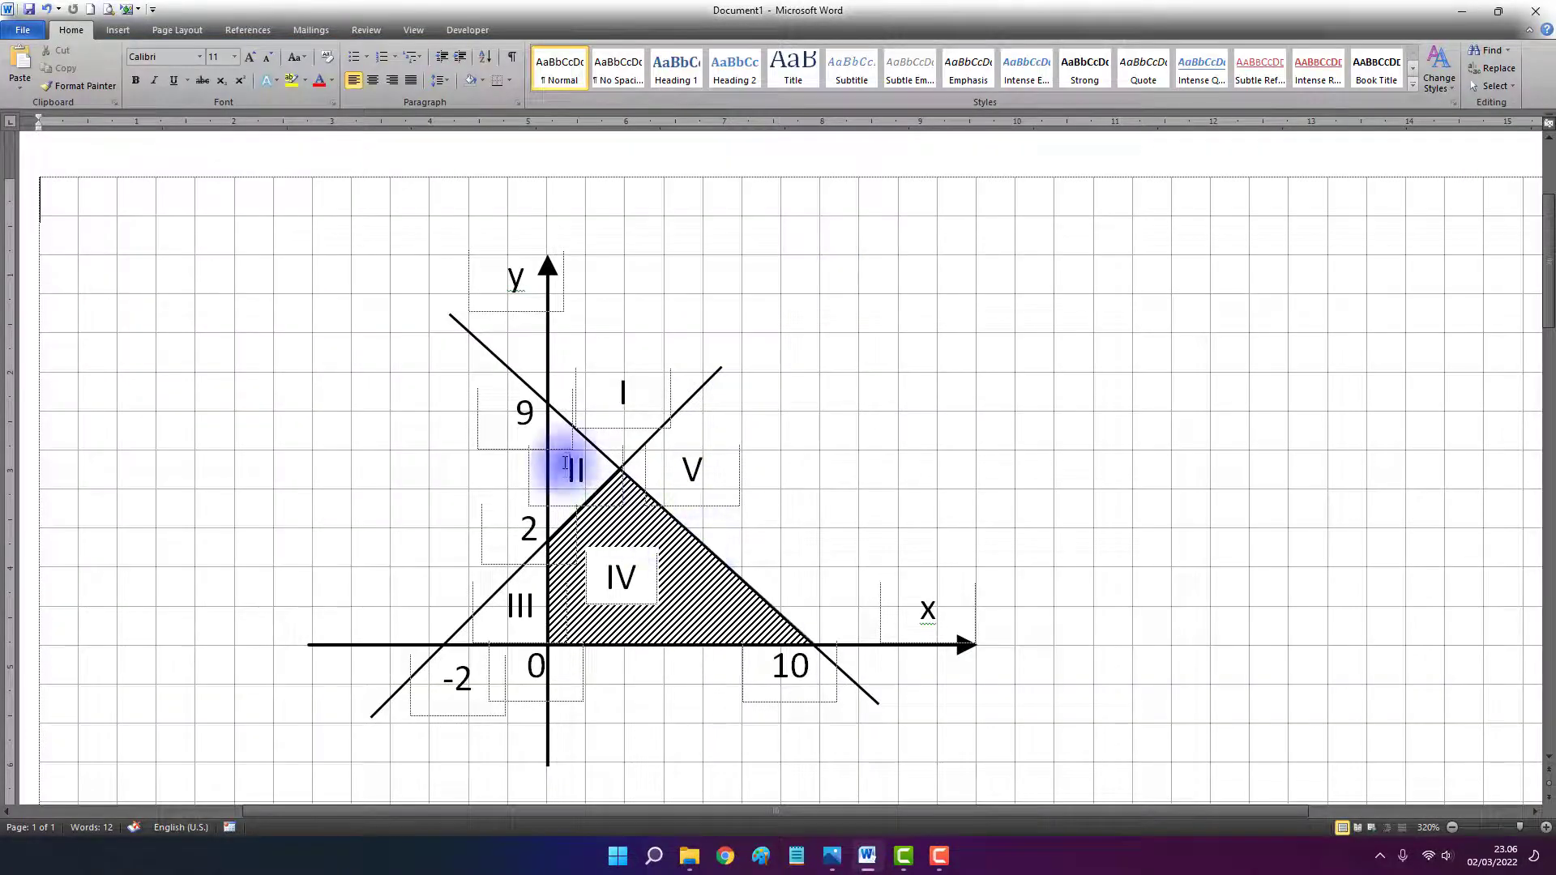
Move the hatched region IV shape out of the graph to the blank area above the x label
{"action": "left_click", "coordinate": [684, 576]}
{"action": "left_click_drag", "start_coordinate": [683, 576], "coordinate": [1013, 490]}
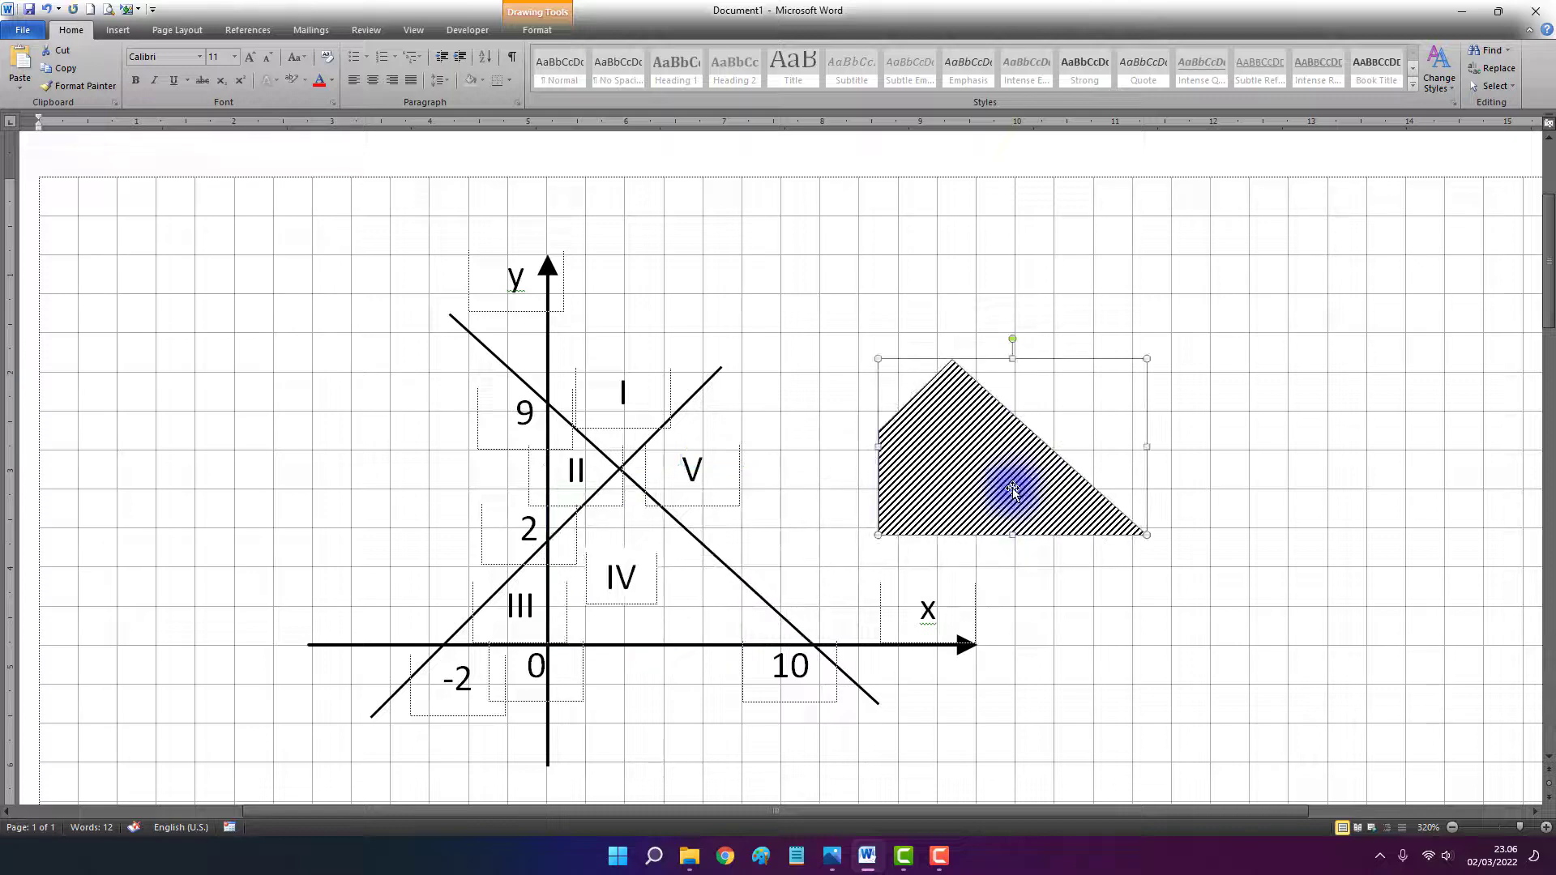
Draw a freeform triangle about 1.38 cm high and 0.73 cm wide over region II and nudge it into alignment with the lines
{"action": "scroll", "coordinate": [635, 372], "scroll_direction": "up", "scroll_amount": 5}
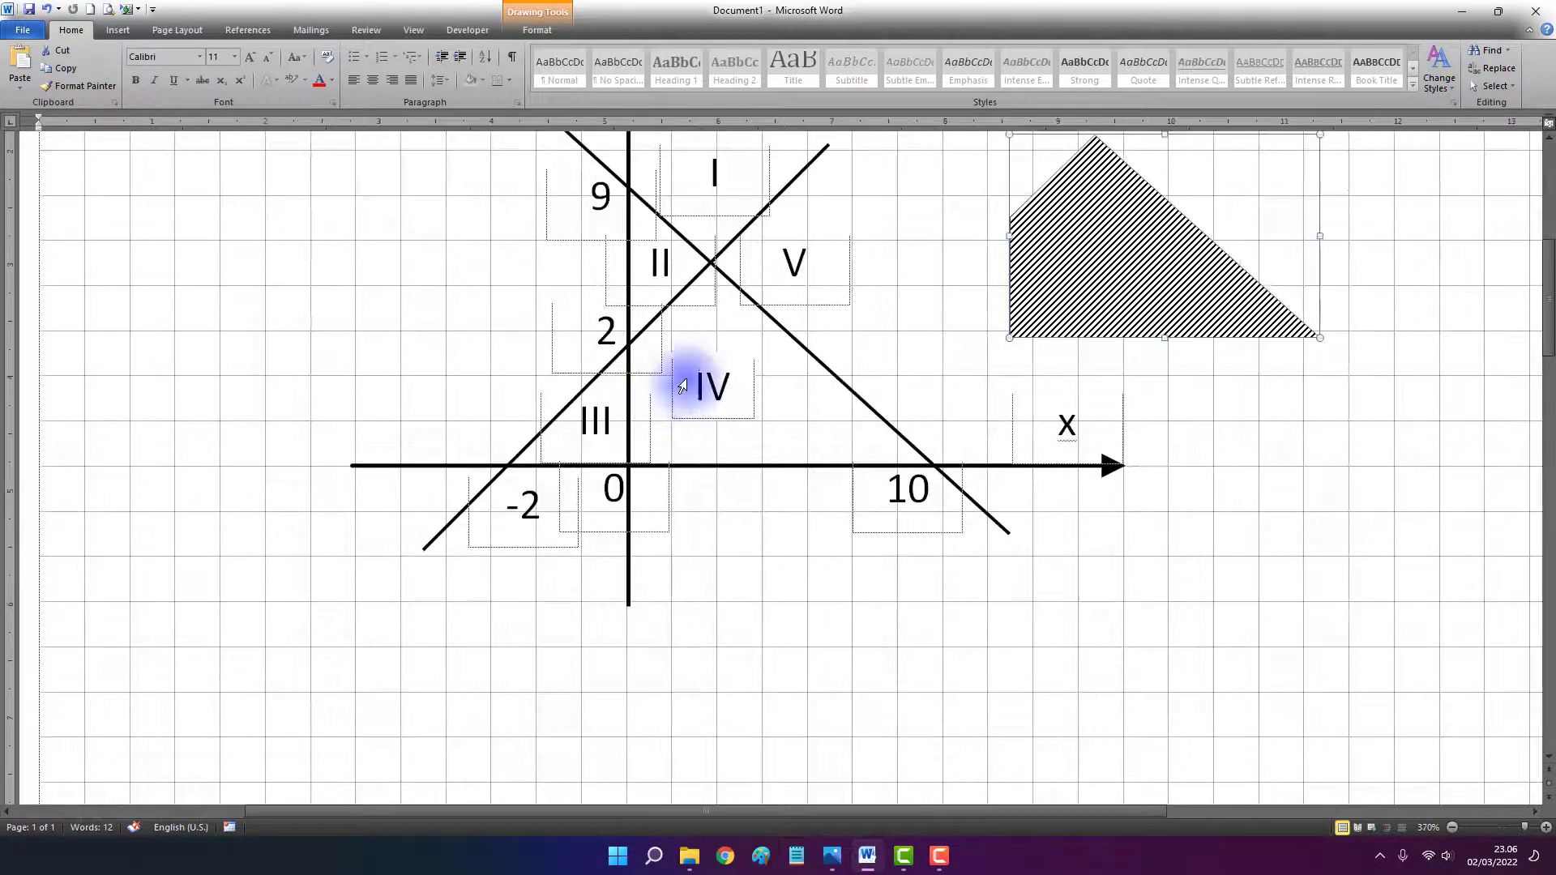
{"action": "scroll", "coordinate": [683, 386], "scroll_direction": "up", "scroll_amount": 3}
{"action": "left_click", "coordinate": [117, 30]}
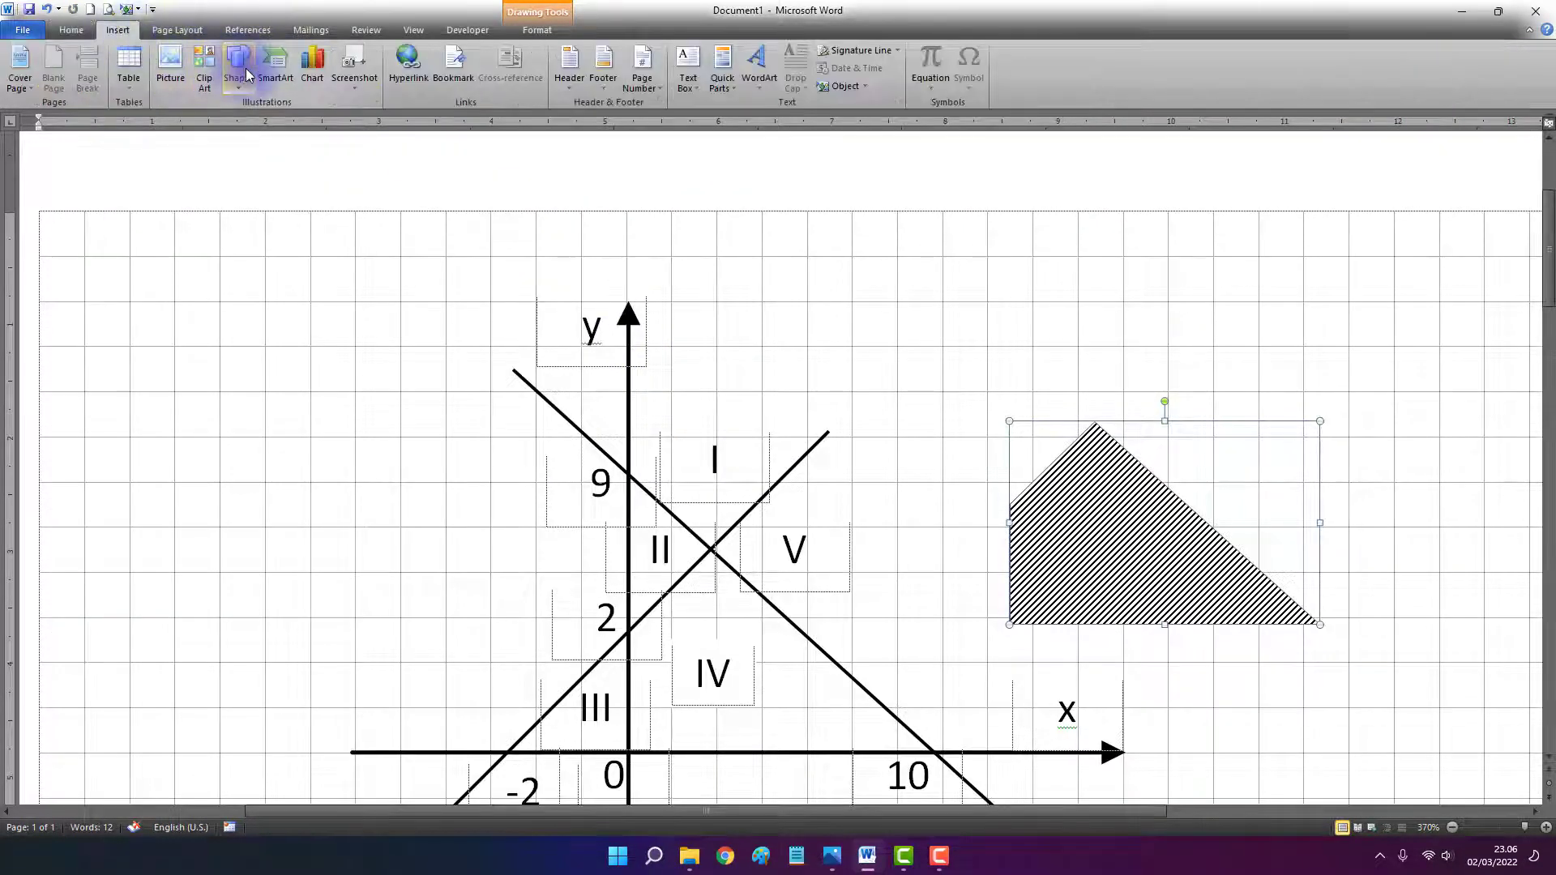
{"action": "left_click", "coordinate": [238, 65]}
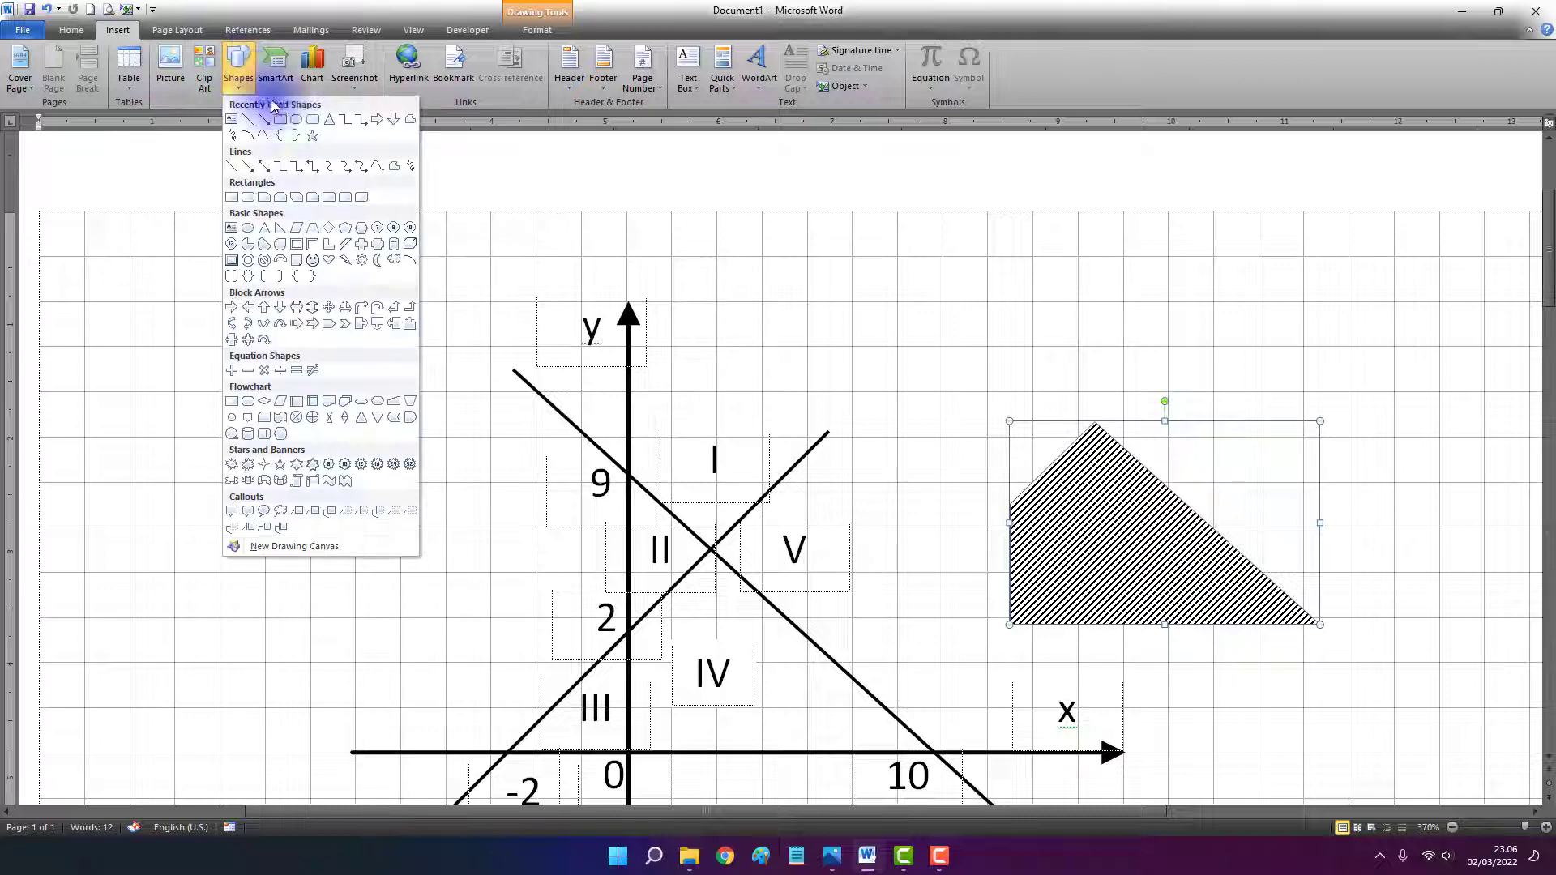
{"action": "left_click", "coordinate": [395, 167]}
{"action": "scroll", "coordinate": [622, 341], "scroll_direction": "down", "scroll_amount": 2}
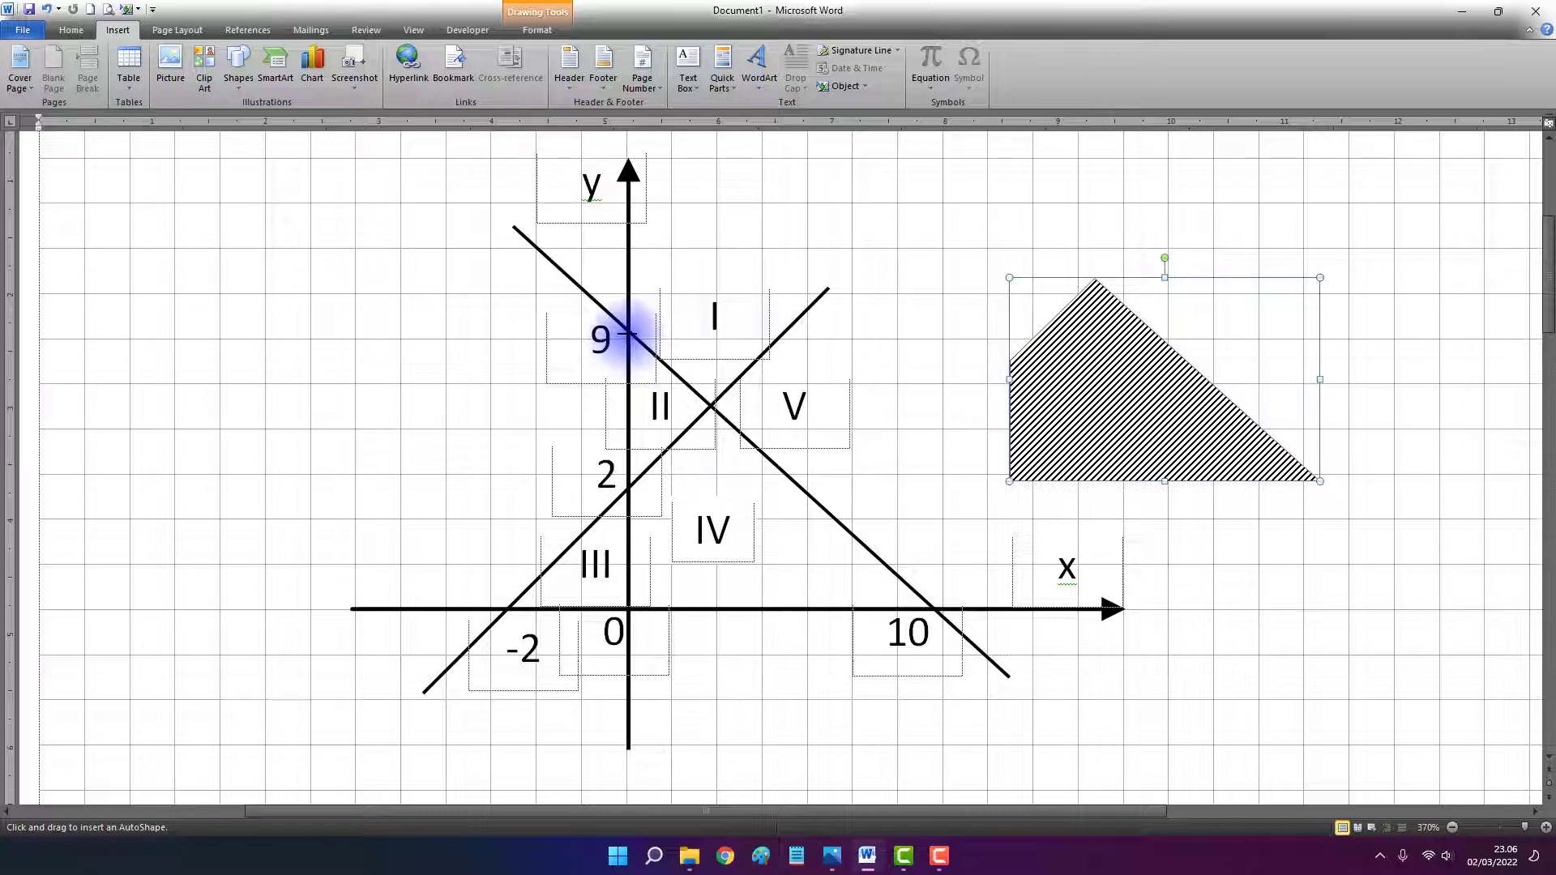
{"action": "left_click", "coordinate": [628, 332]}
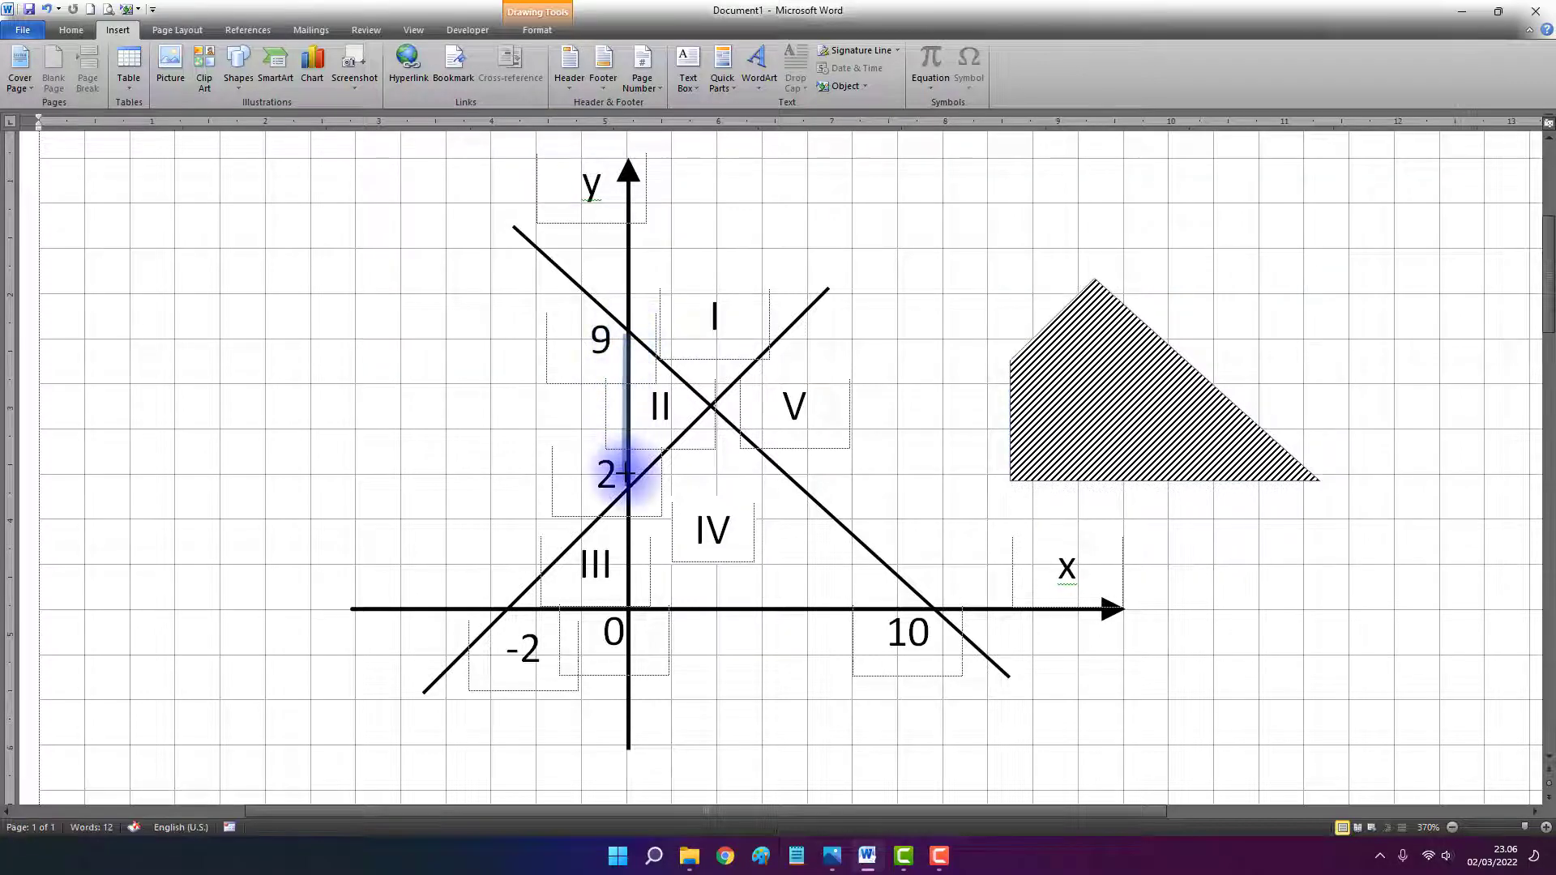
{"action": "left_click", "coordinate": [628, 488]}
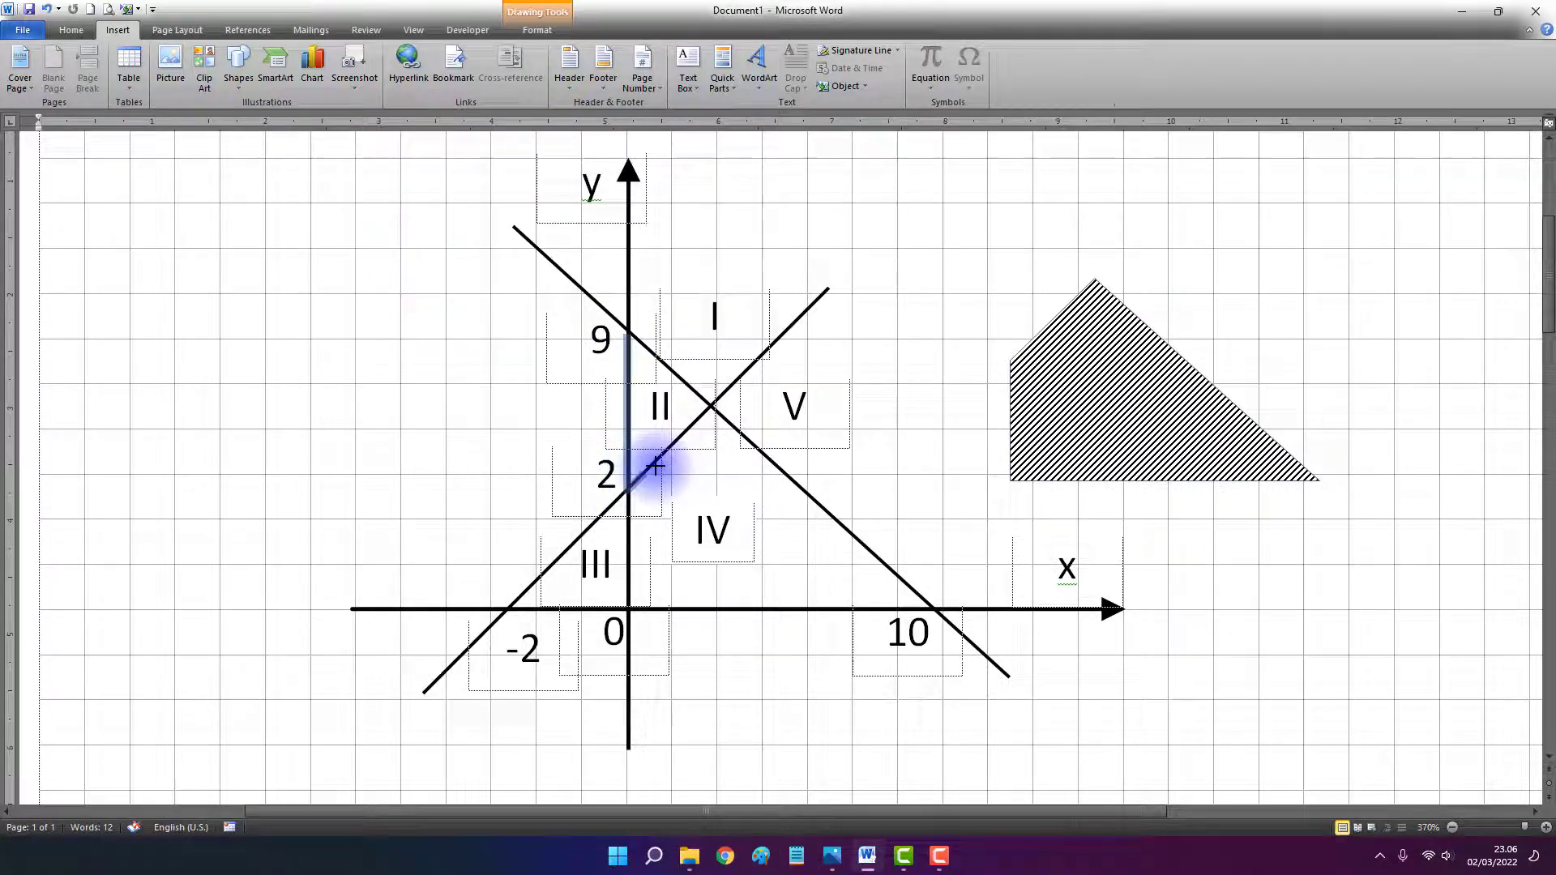
{"action": "left_click", "coordinate": [710, 405]}
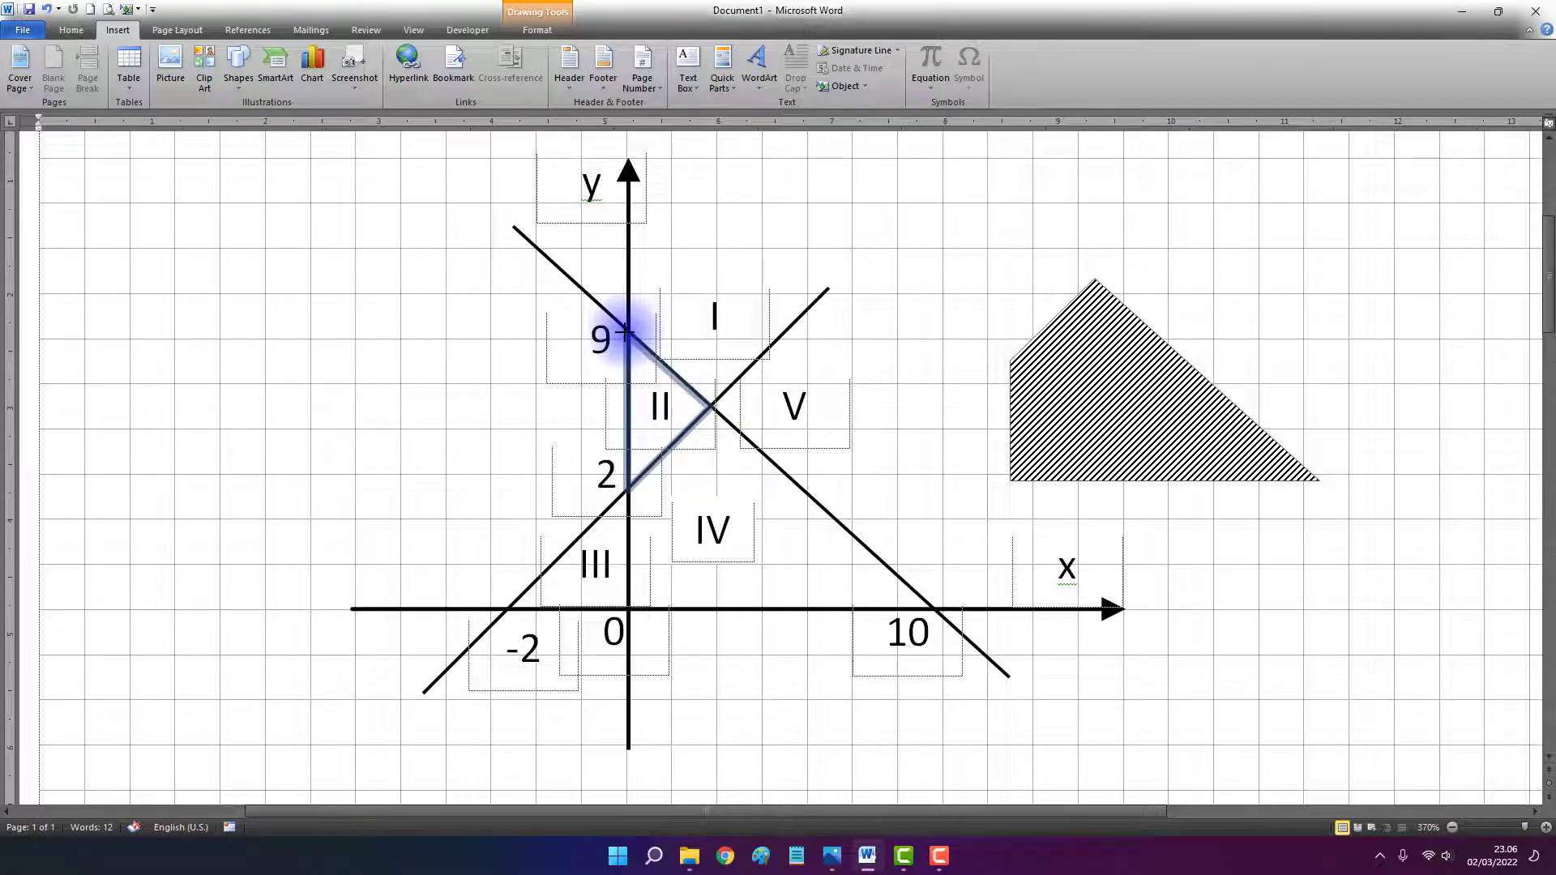
{"action": "left_click", "coordinate": [626, 332]}
{"action": "key", "text": "Right"}
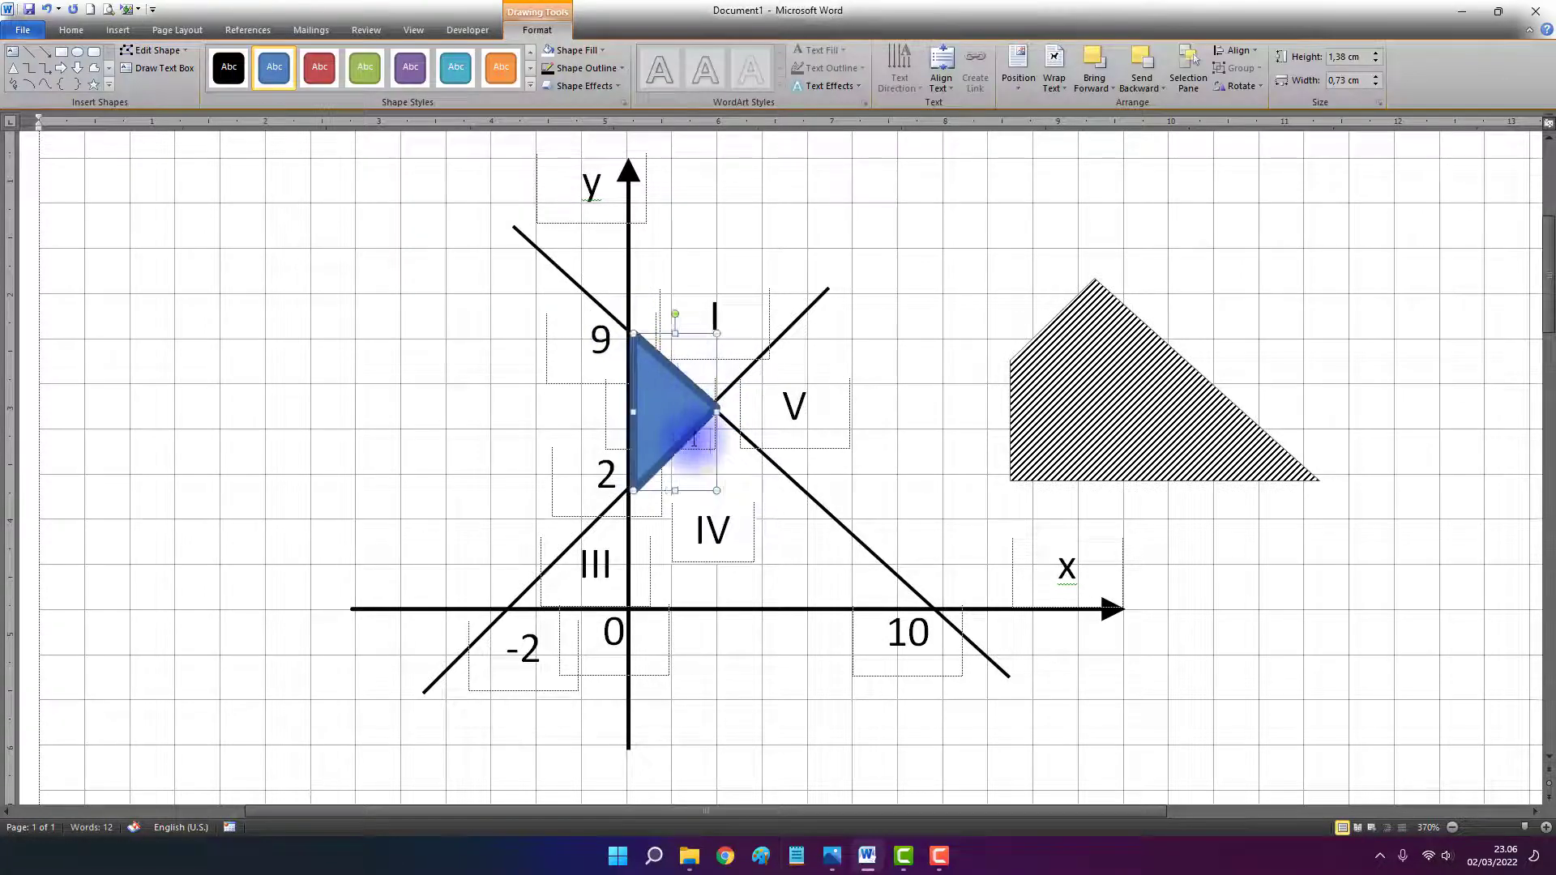
{"action": "key", "text": "Left"}
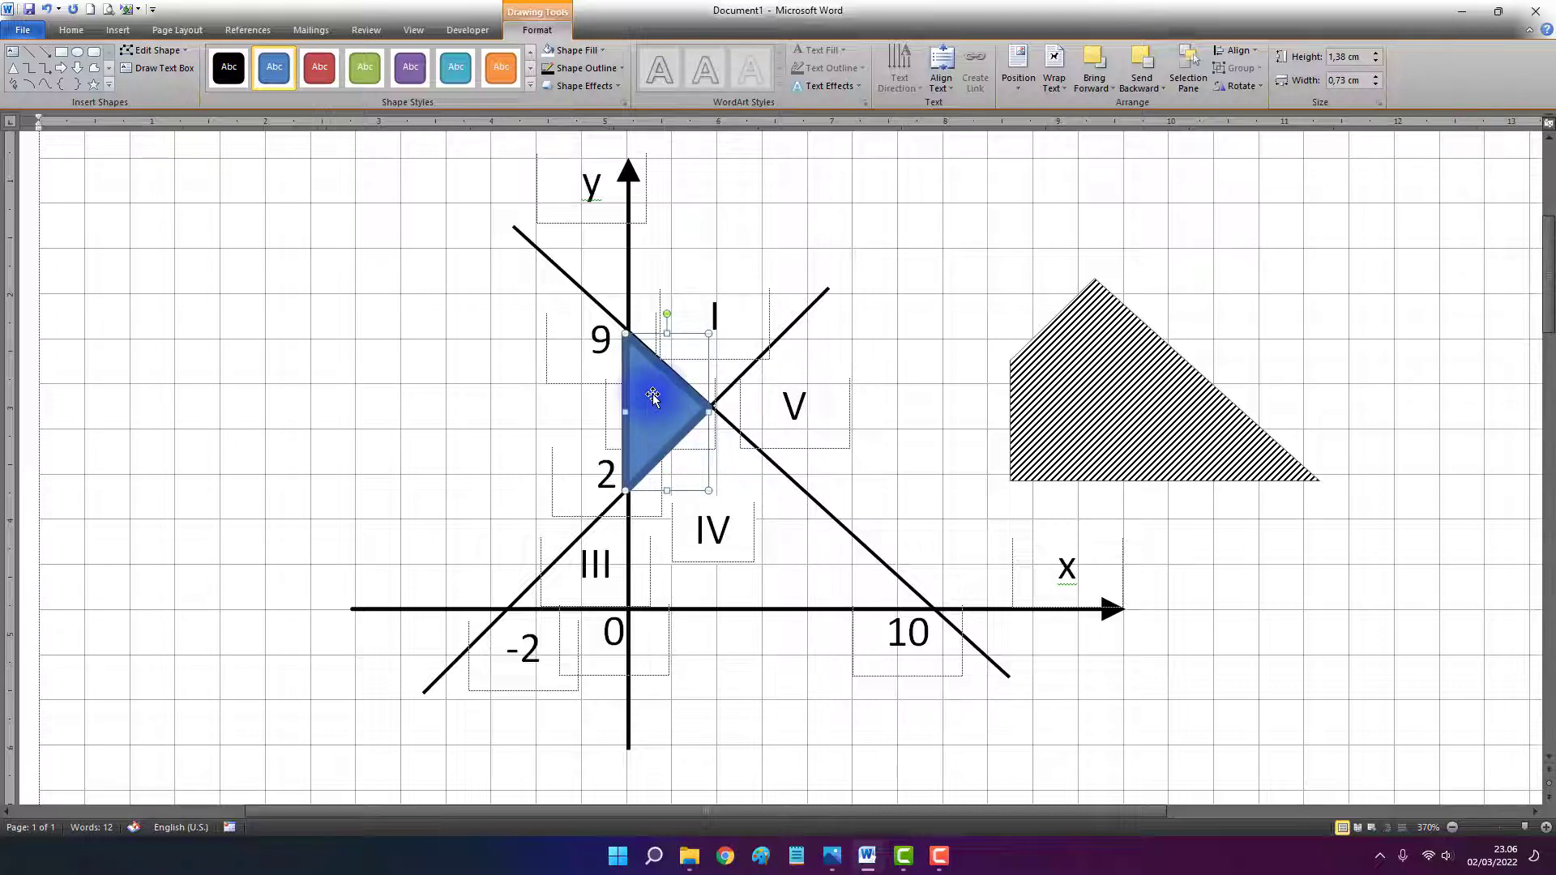
Set the region II triangle's outline weight to ¼ pt and send the triangle behind the text
{"action": "left_click", "coordinate": [588, 68]}
{"action": "mouse_move", "coordinate": [607, 241]}
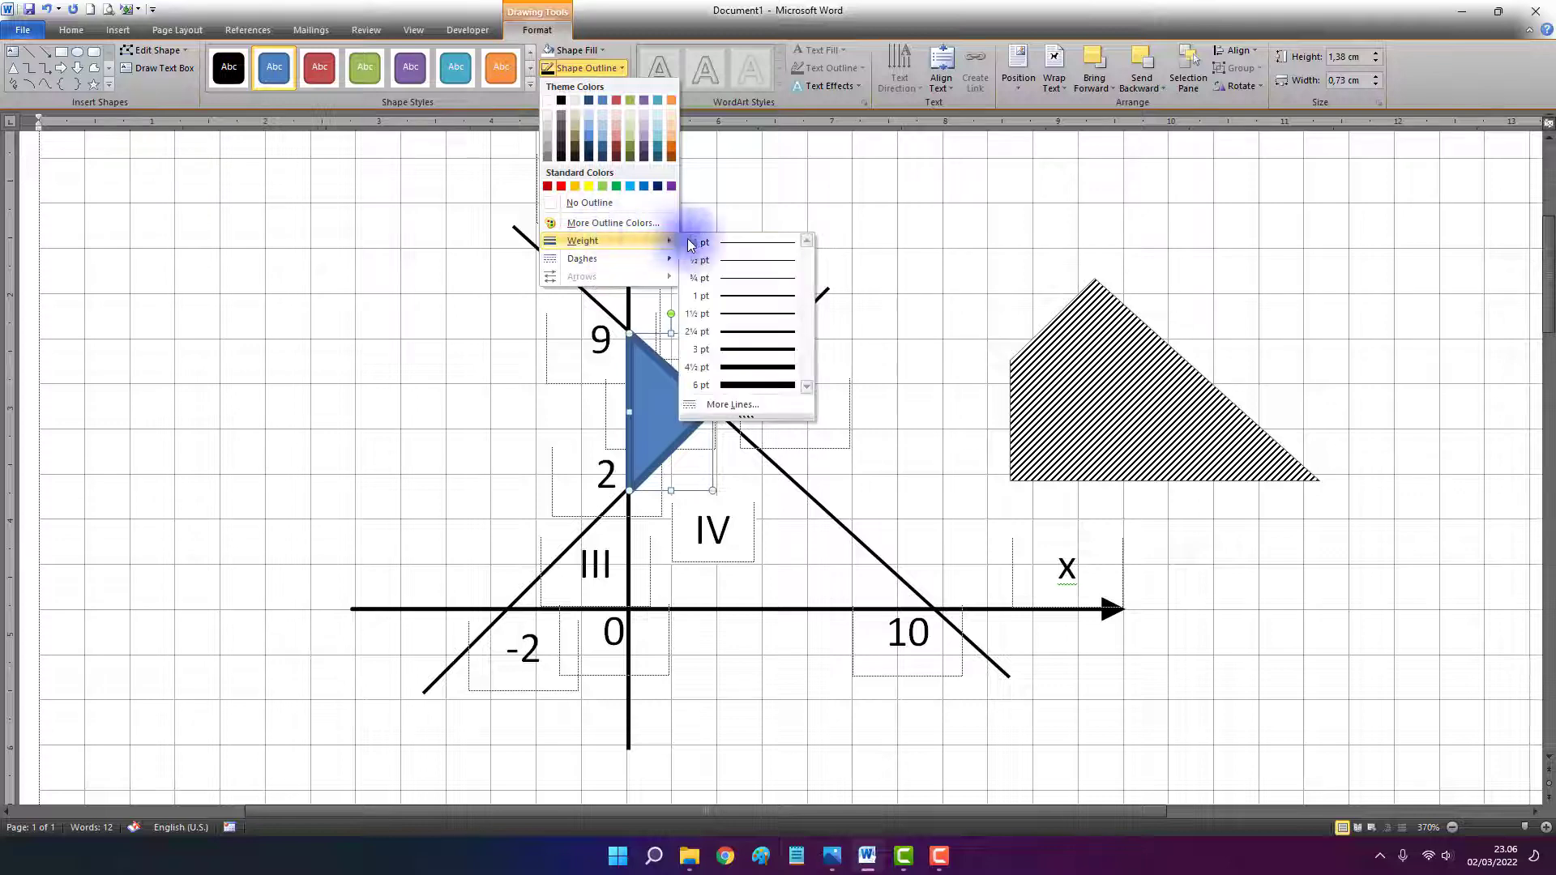
{"action": "left_click", "coordinate": [736, 241]}
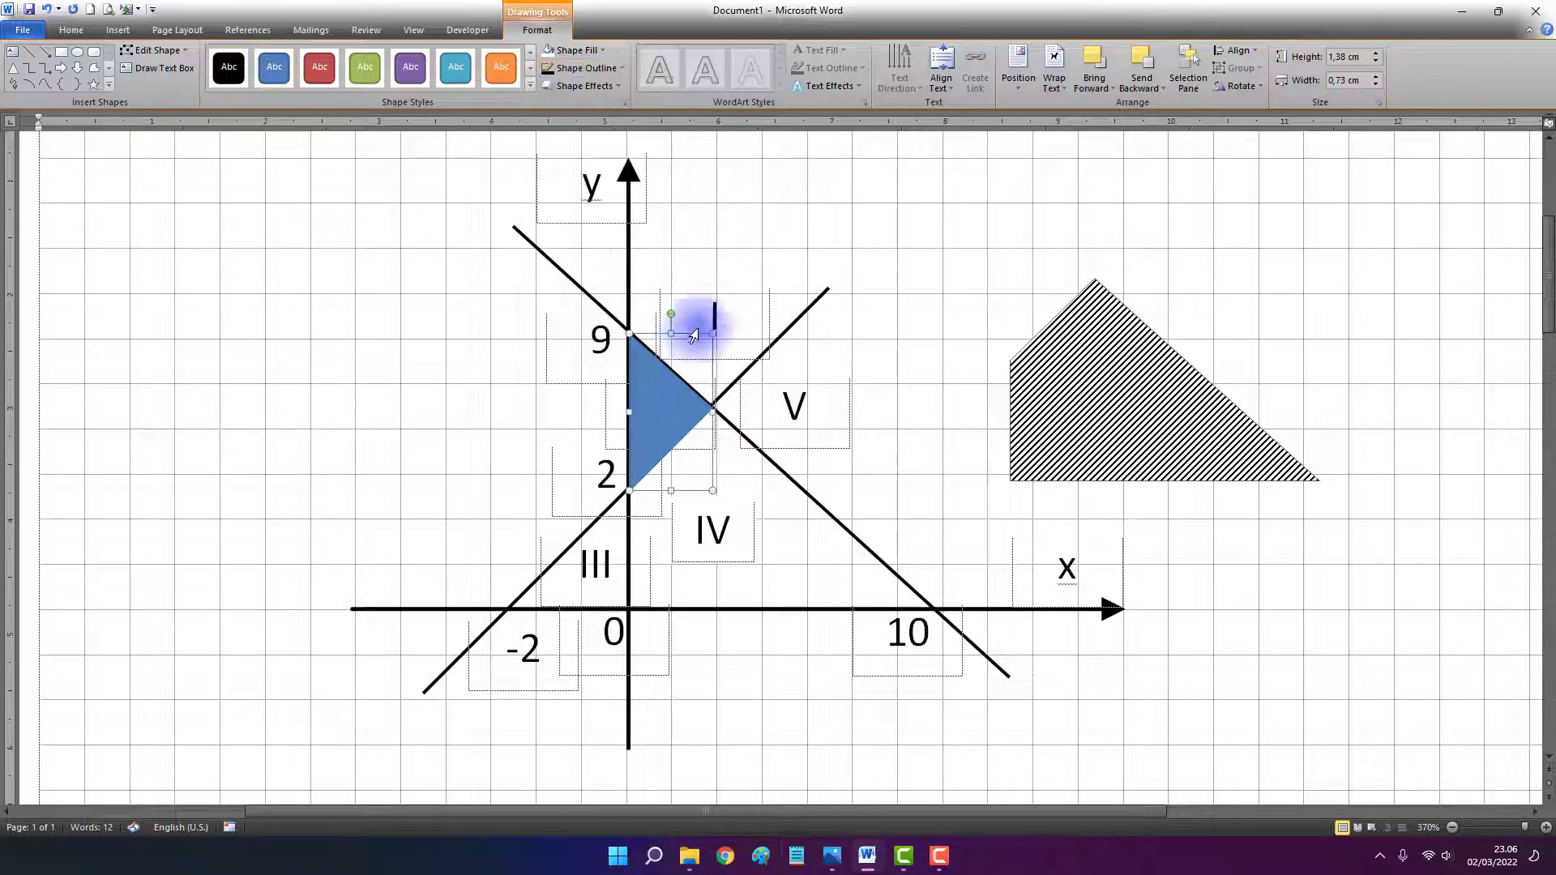
{"action": "left_click", "coordinate": [1137, 87]}
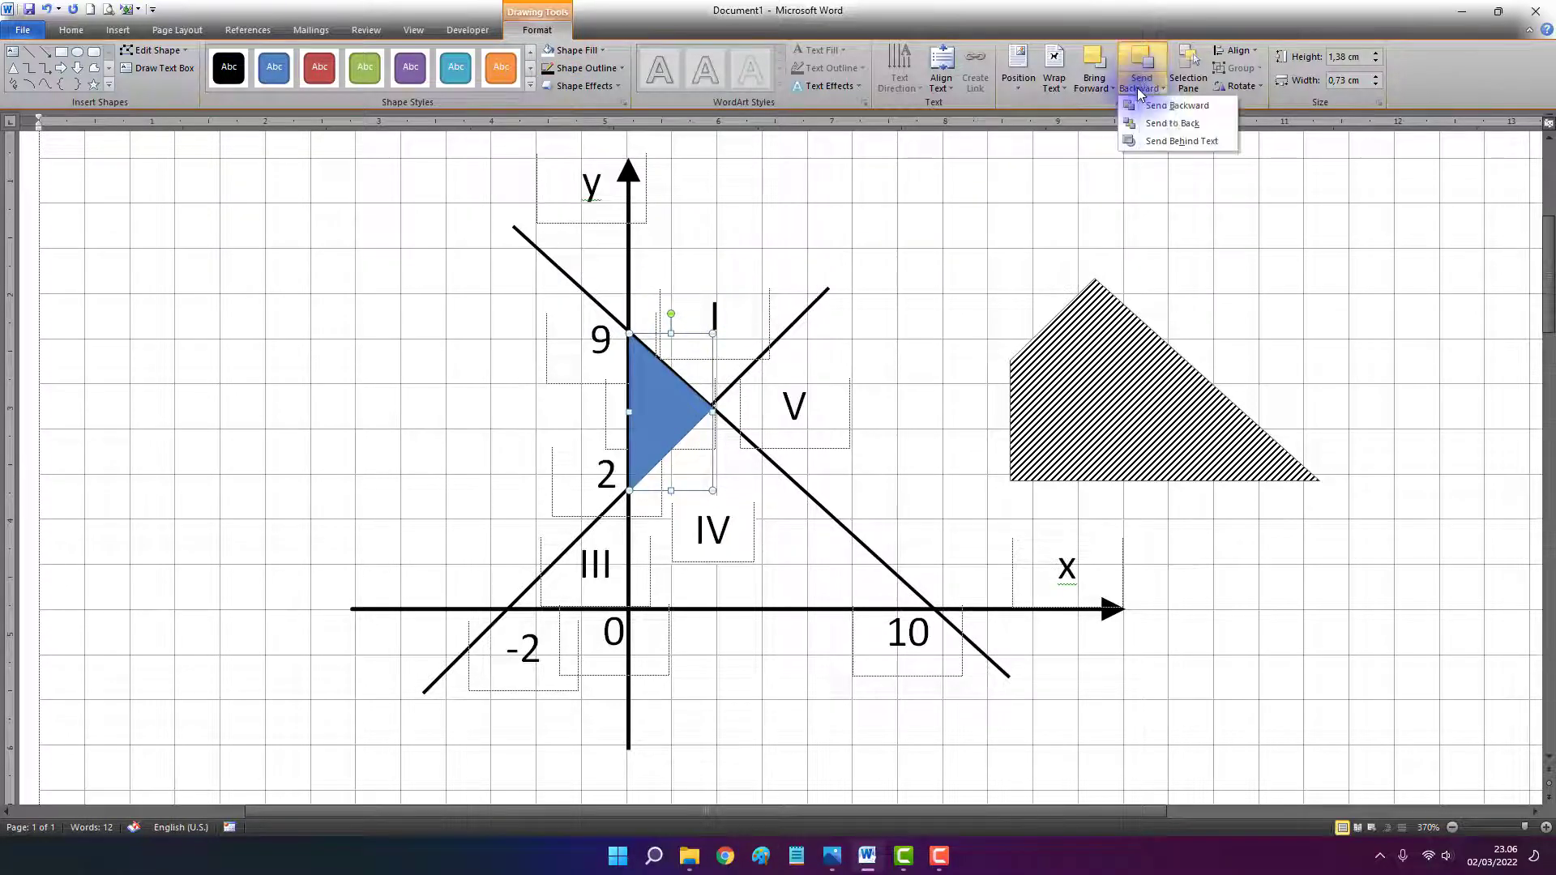
{"action": "left_click", "coordinate": [1166, 143]}
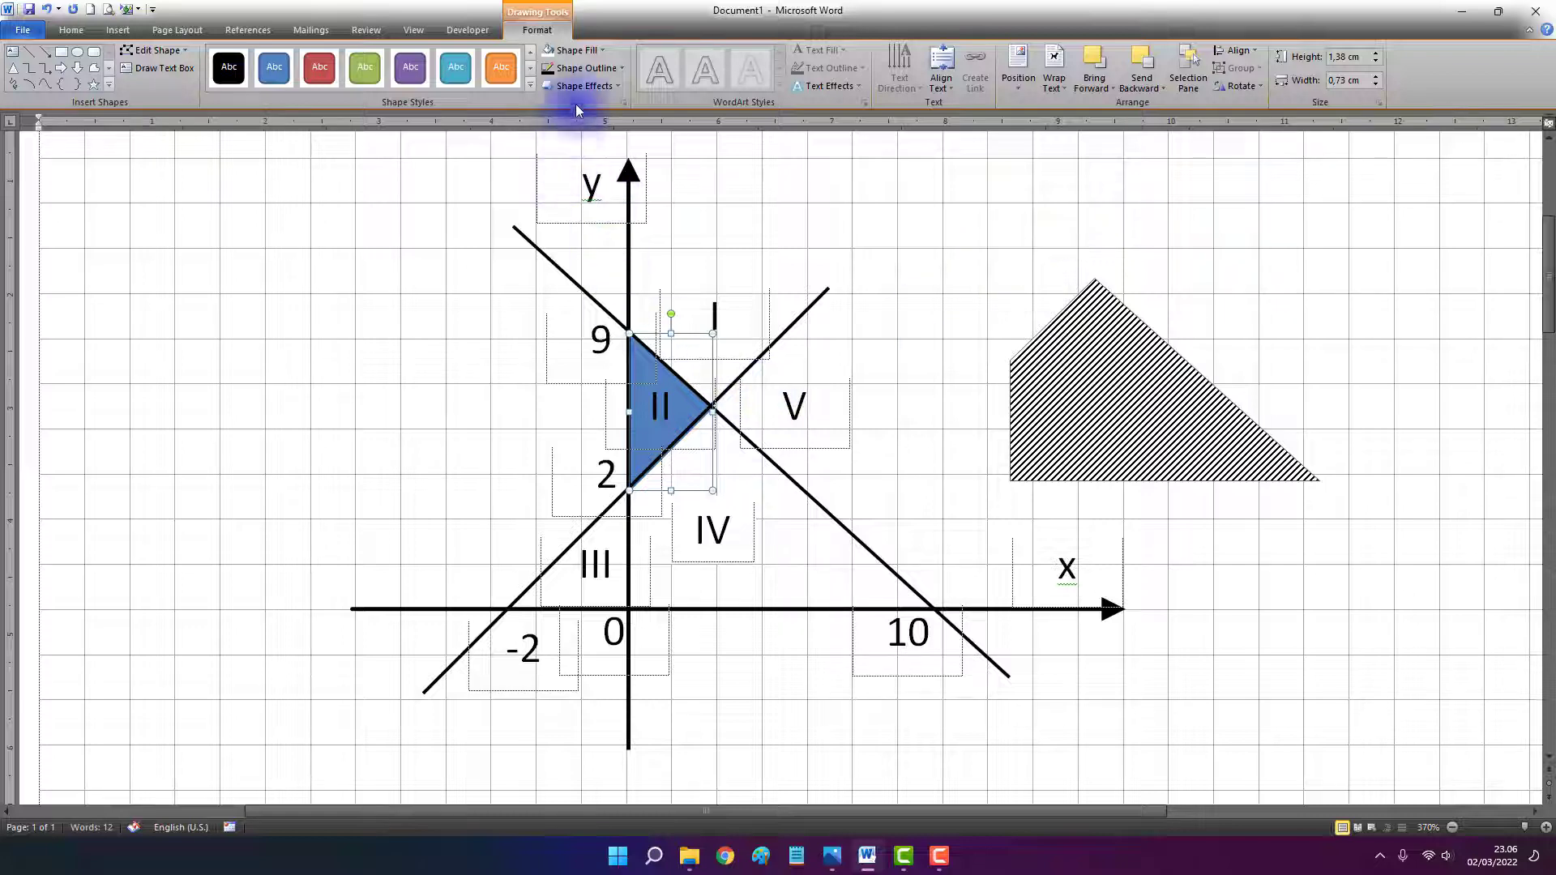
Give the region II triangle a wide upward diagonal pattern fill with a black foreground, close the Format Shape dialog and deselect it
{"action": "left_click", "coordinate": [574, 54]}
{"action": "mouse_move", "coordinate": [629, 241]}
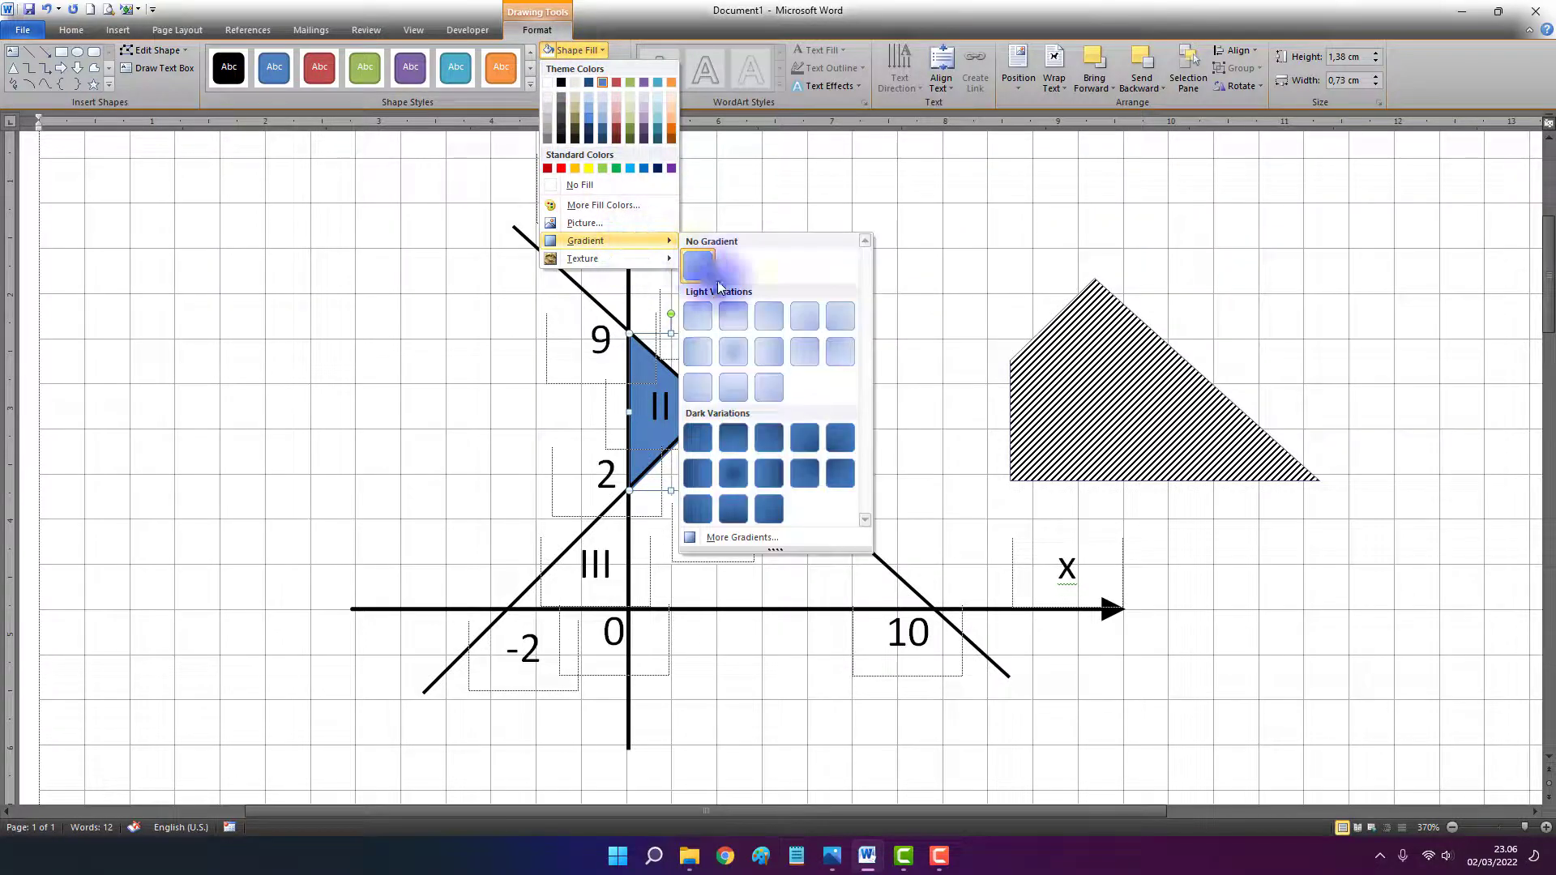
{"action": "left_click", "coordinate": [743, 535]}
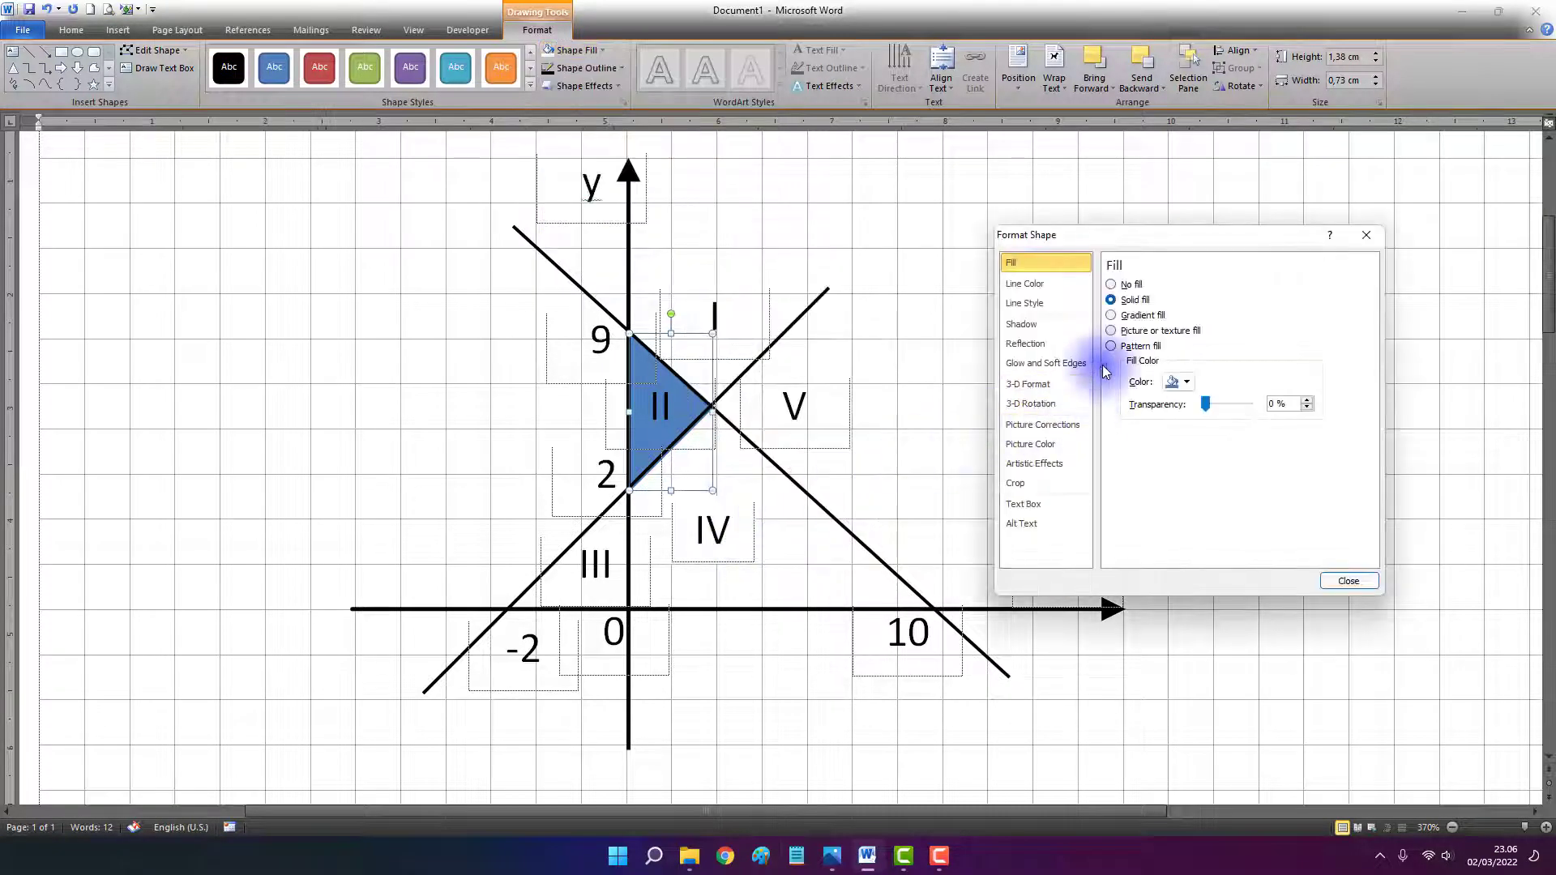
{"action": "left_click", "coordinate": [1125, 348]}
{"action": "left_click", "coordinate": [1222, 499]}
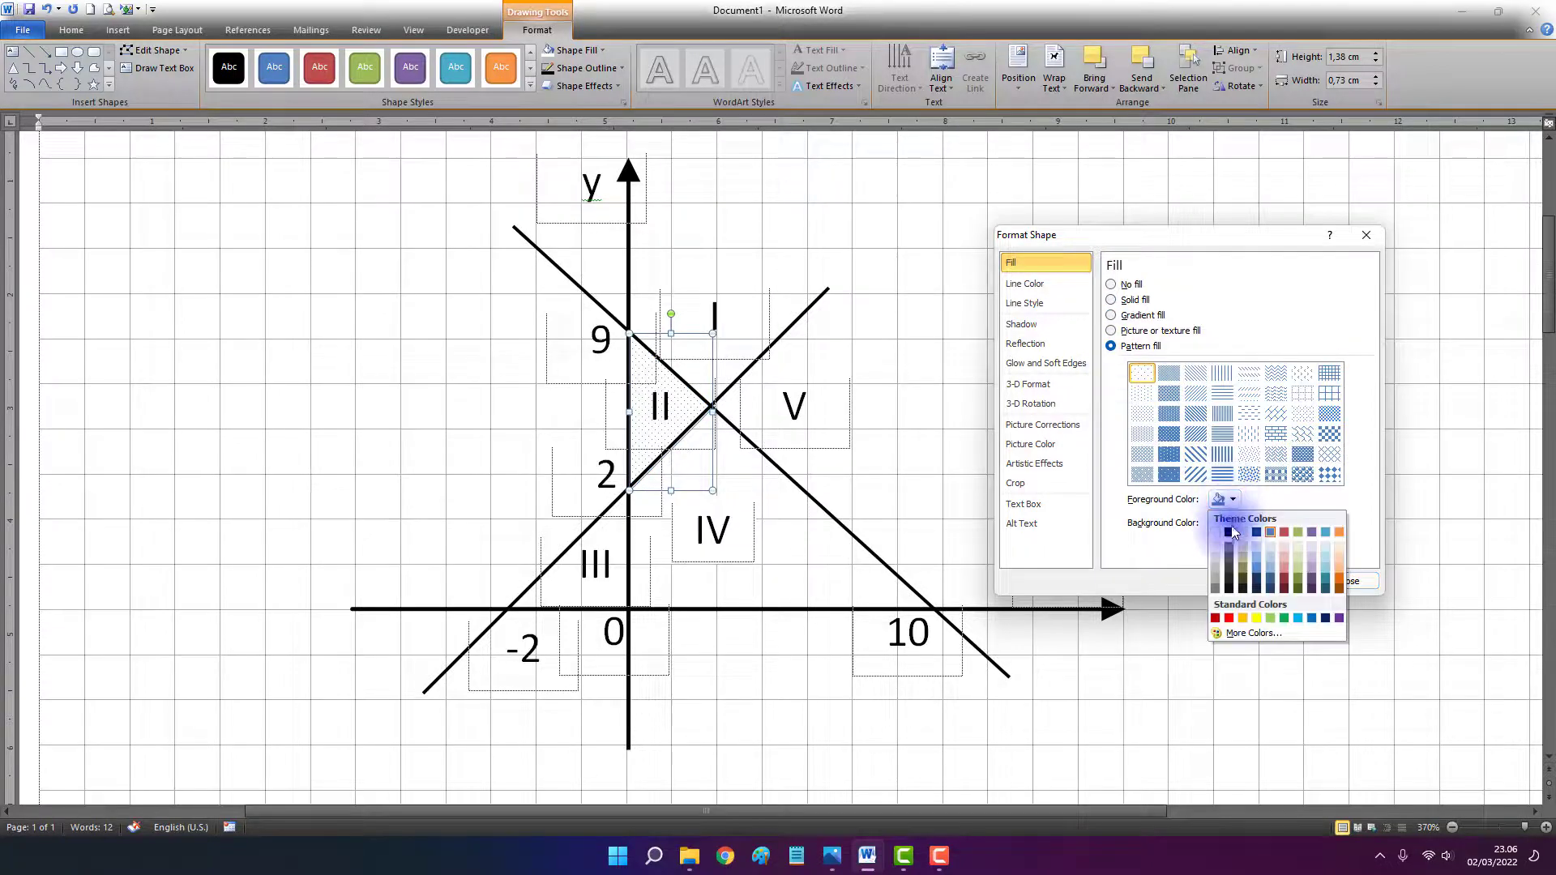
{"action": "left_click", "coordinate": [1229, 533]}
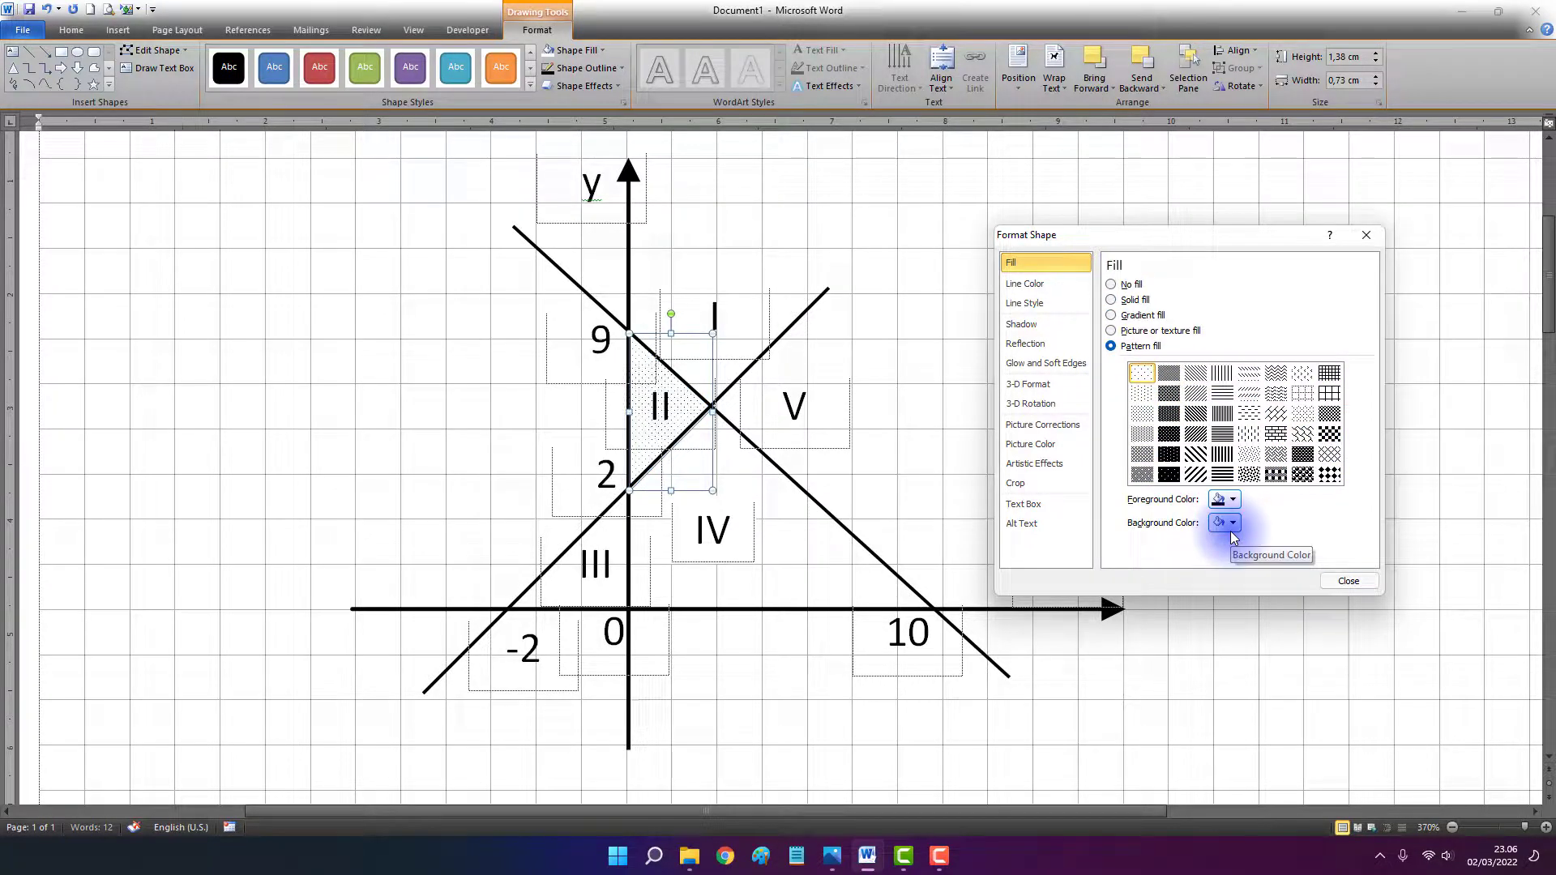
{"action": "left_click", "coordinate": [1195, 474]}
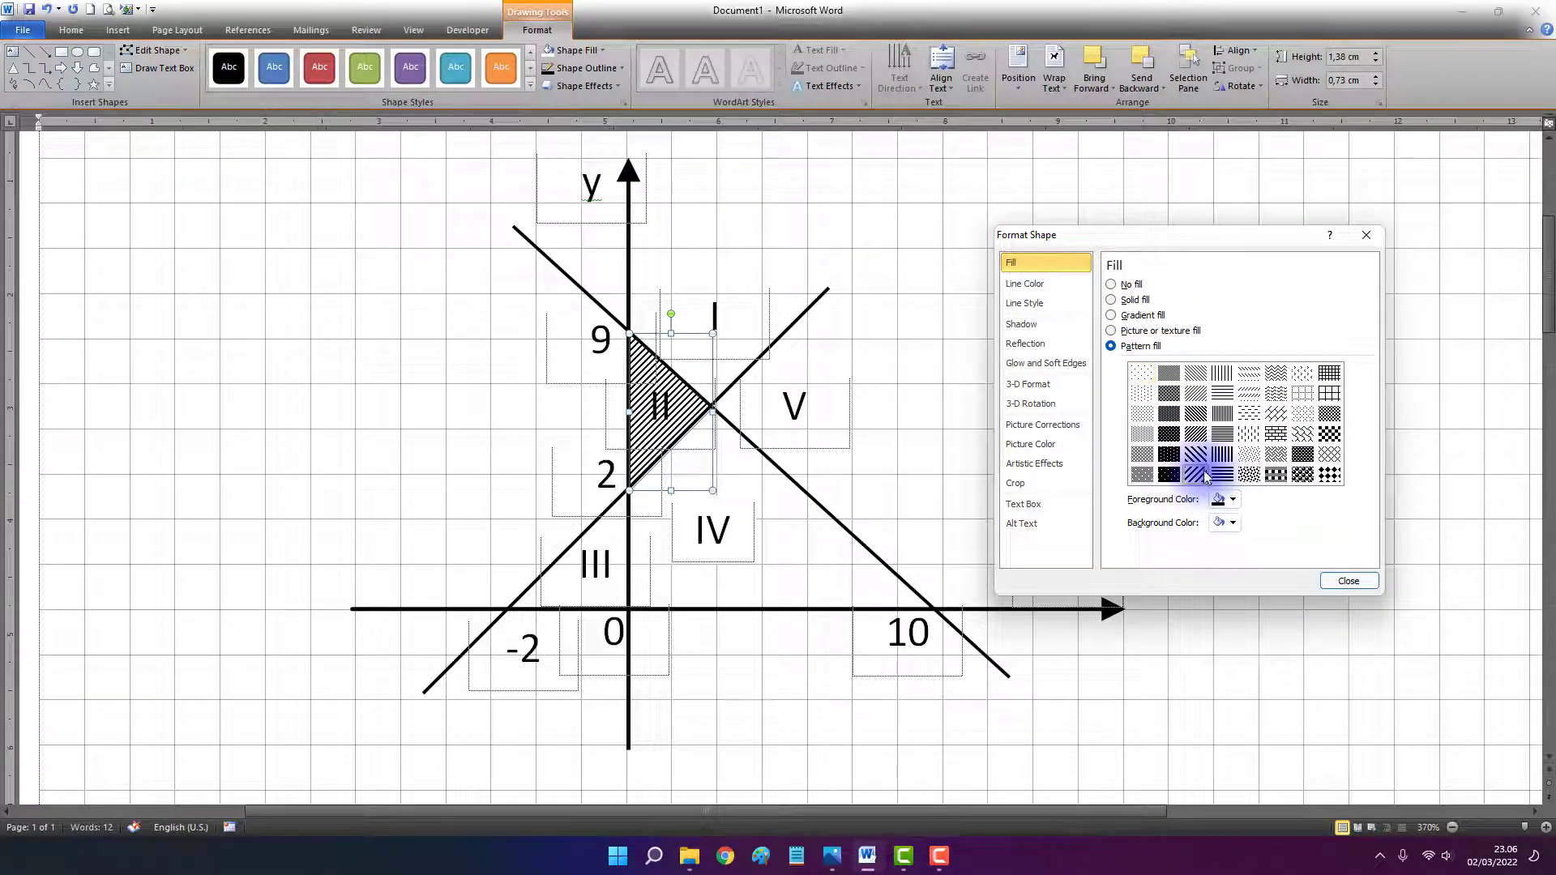
{"action": "left_click", "coordinate": [1348, 581]}
{"action": "left_click", "coordinate": [350, 229]}
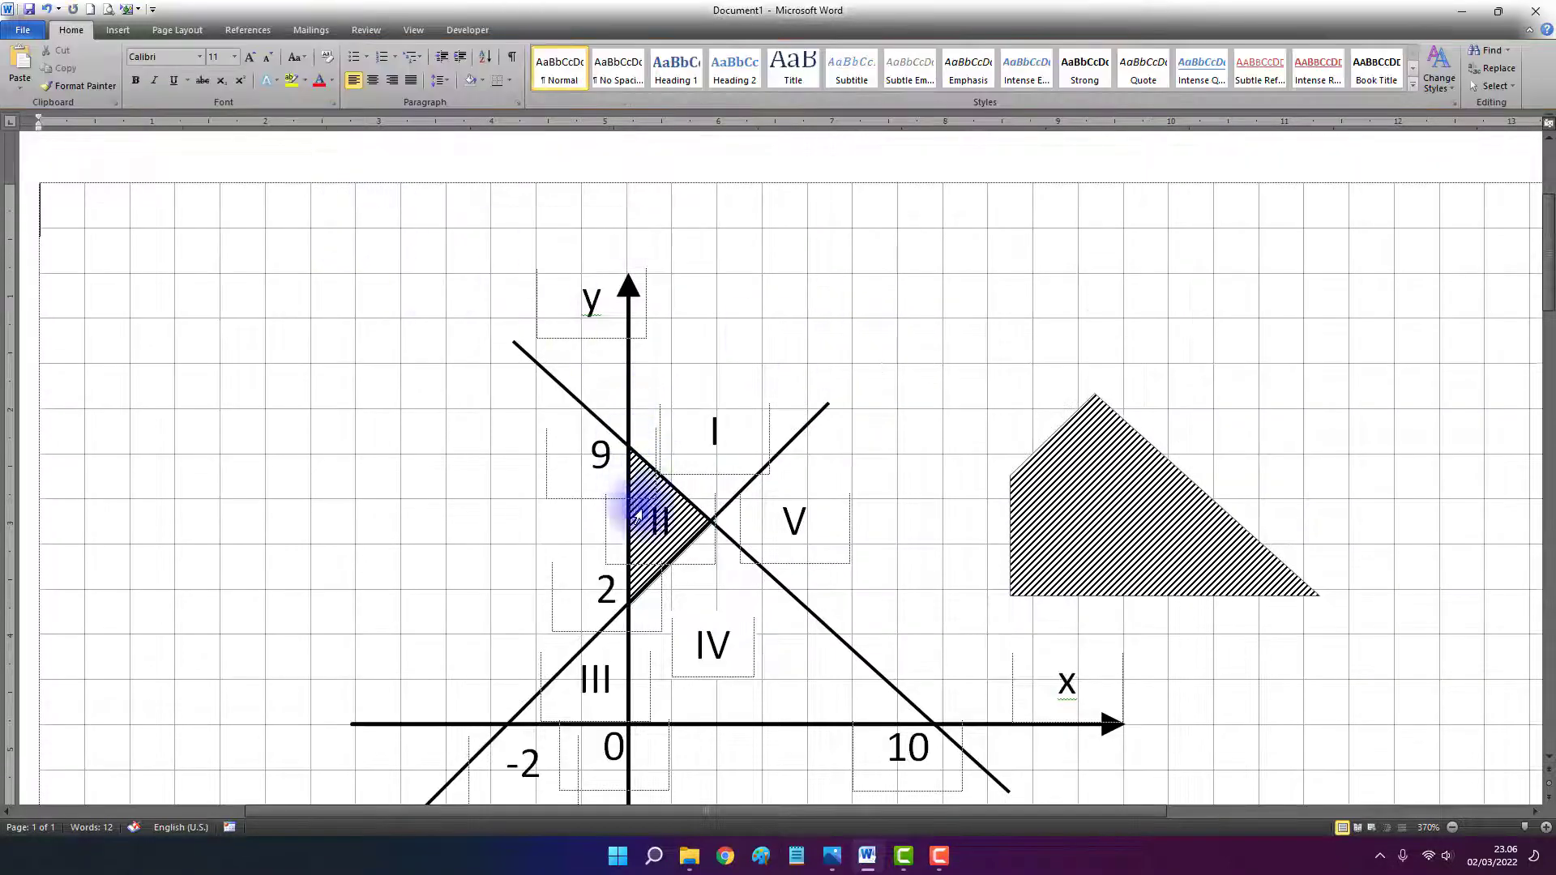
Shrink the II label's text box to about 0.4 cm high and 0.59 cm wide and fill it with white
{"action": "left_click", "coordinate": [686, 545]}
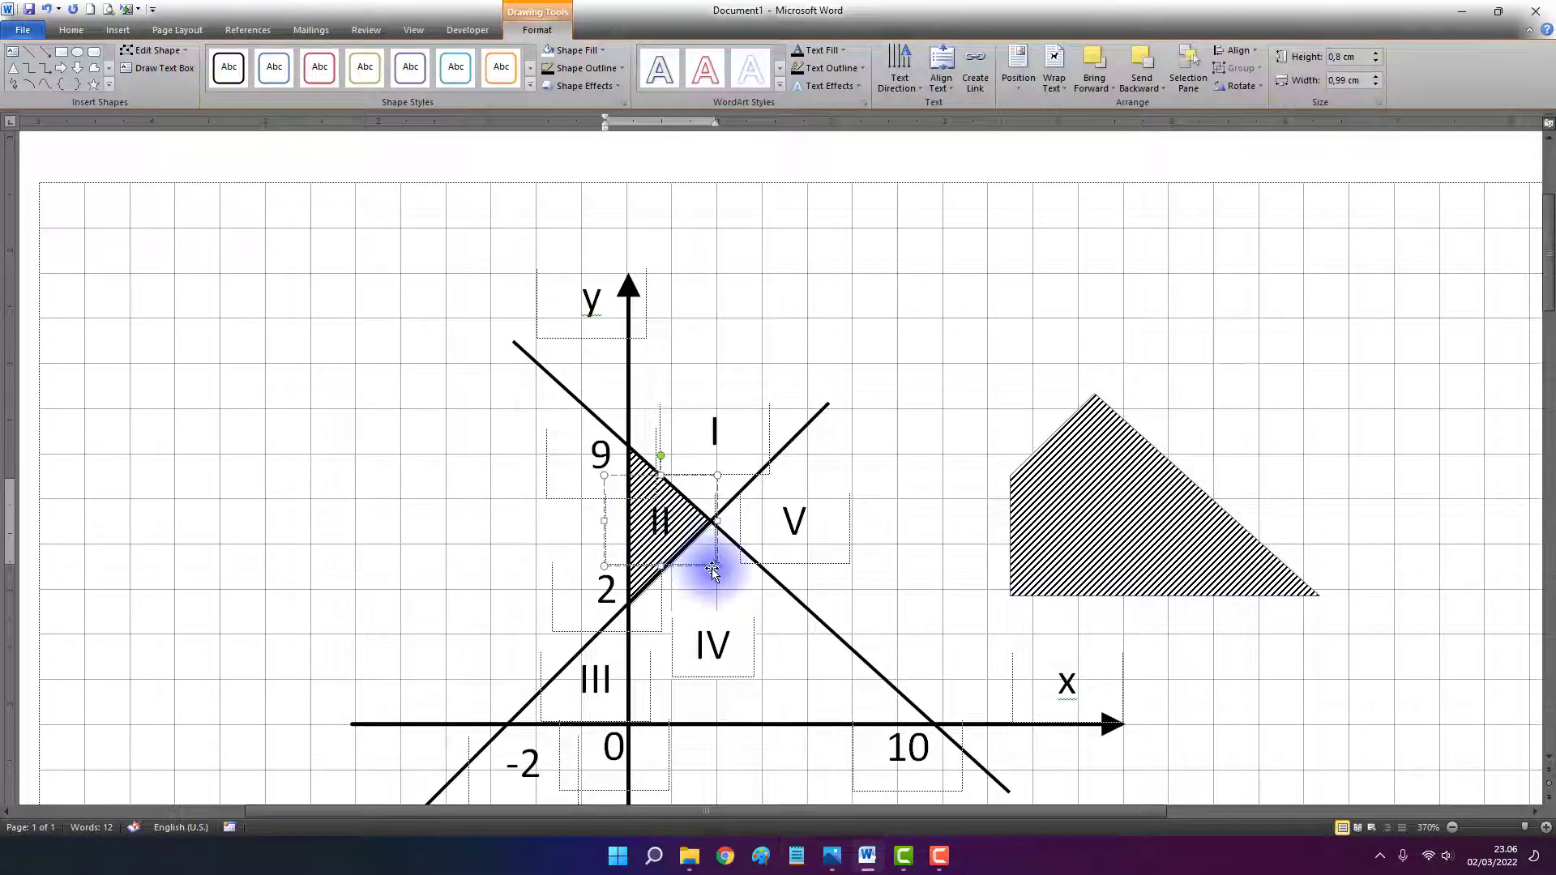
{"action": "left_click_drag", "start_coordinate": [713, 565], "coordinate": [676, 544]}
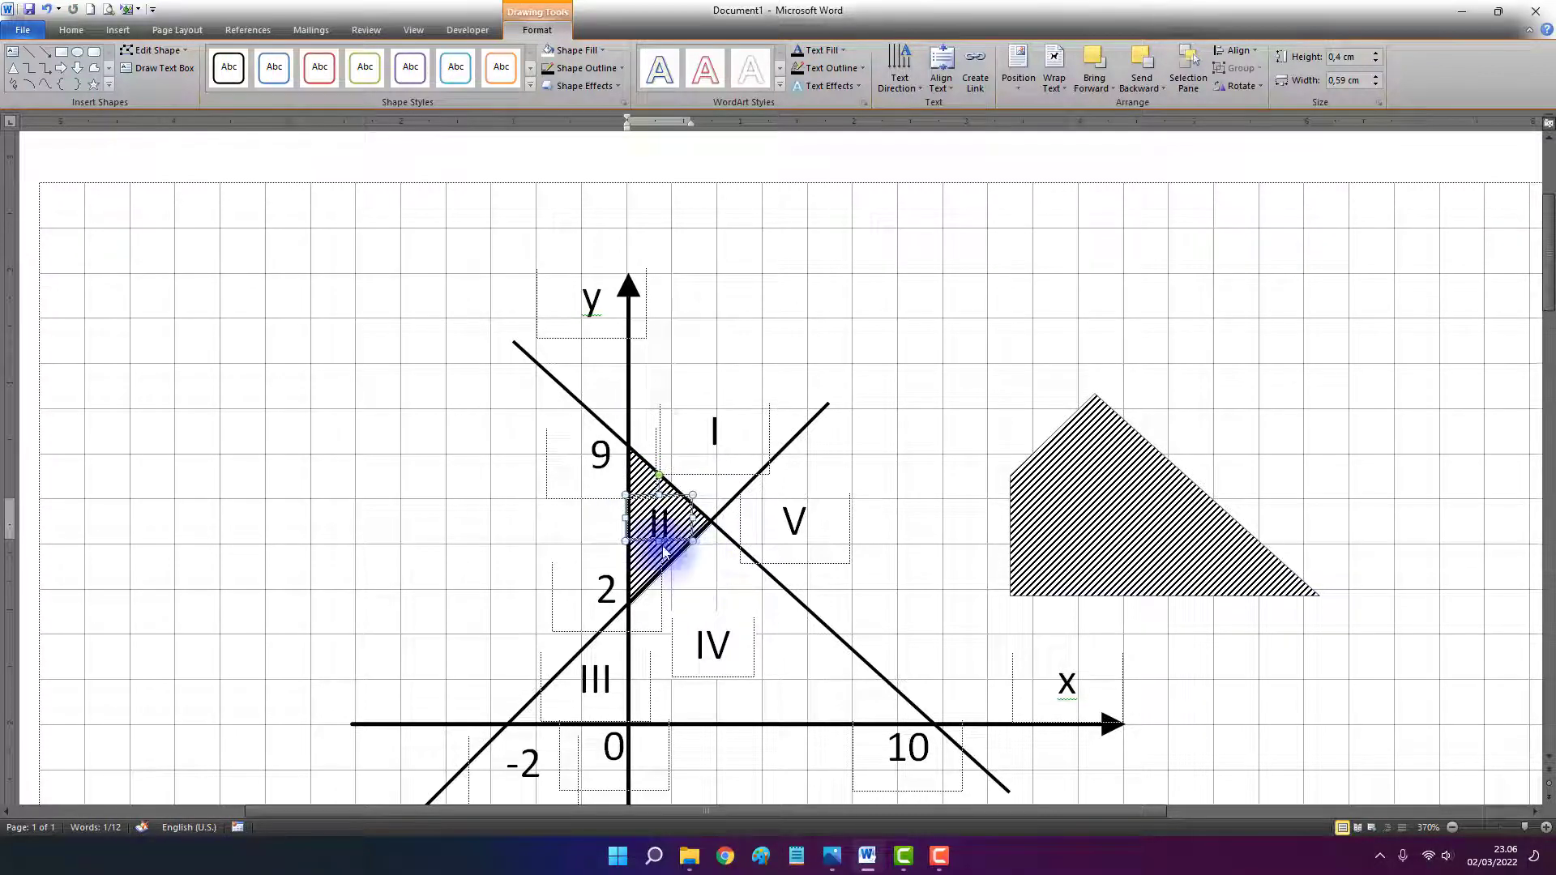
{"action": "left_click", "coordinate": [549, 50]}
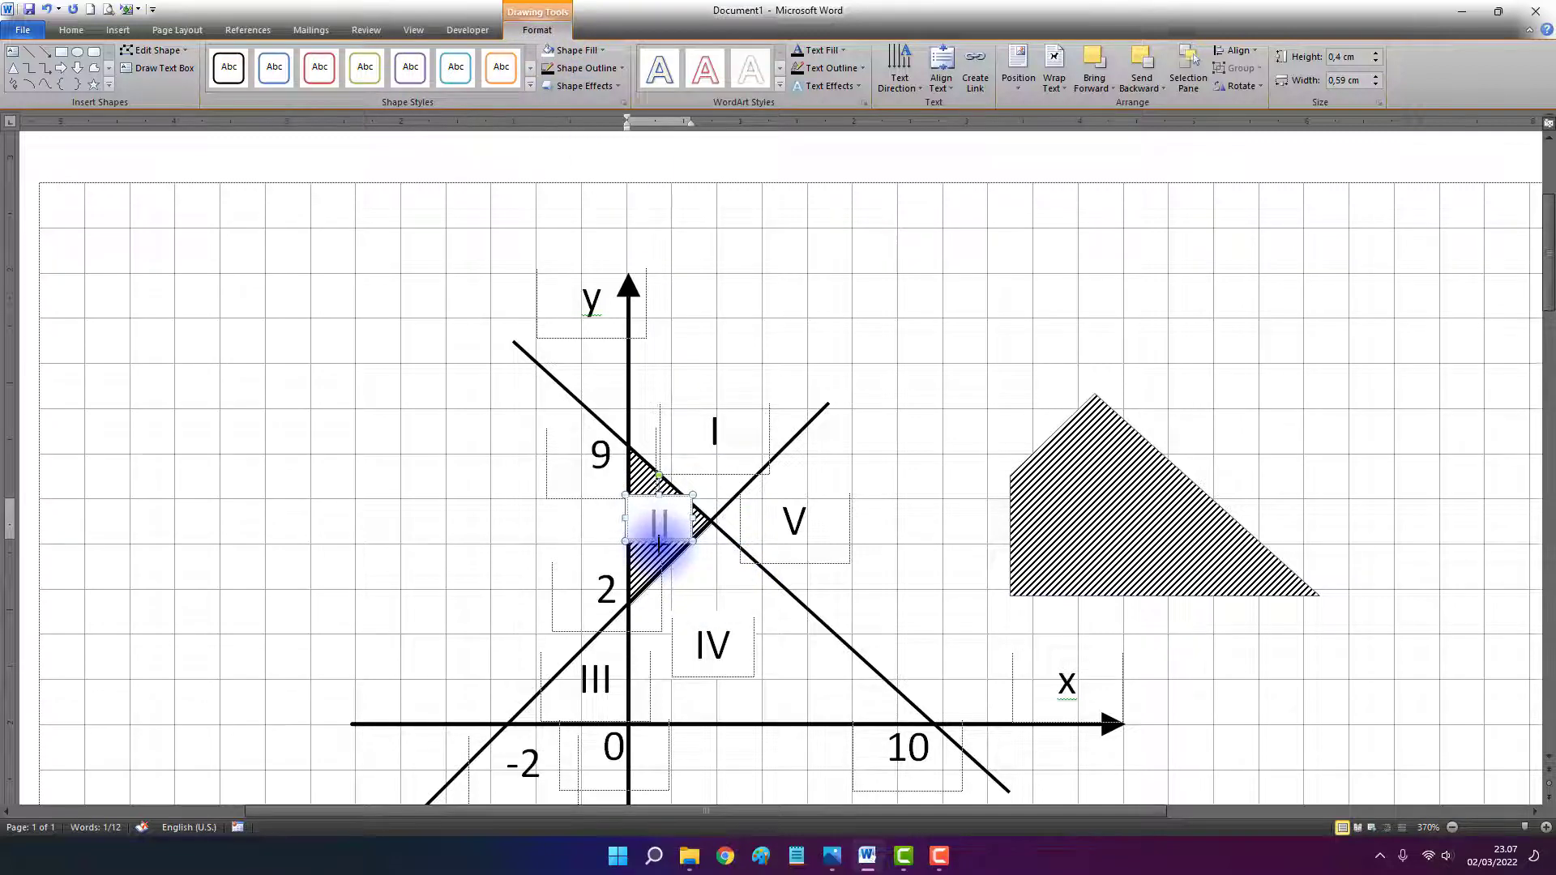
{"action": "left_click", "coordinate": [922, 494]}
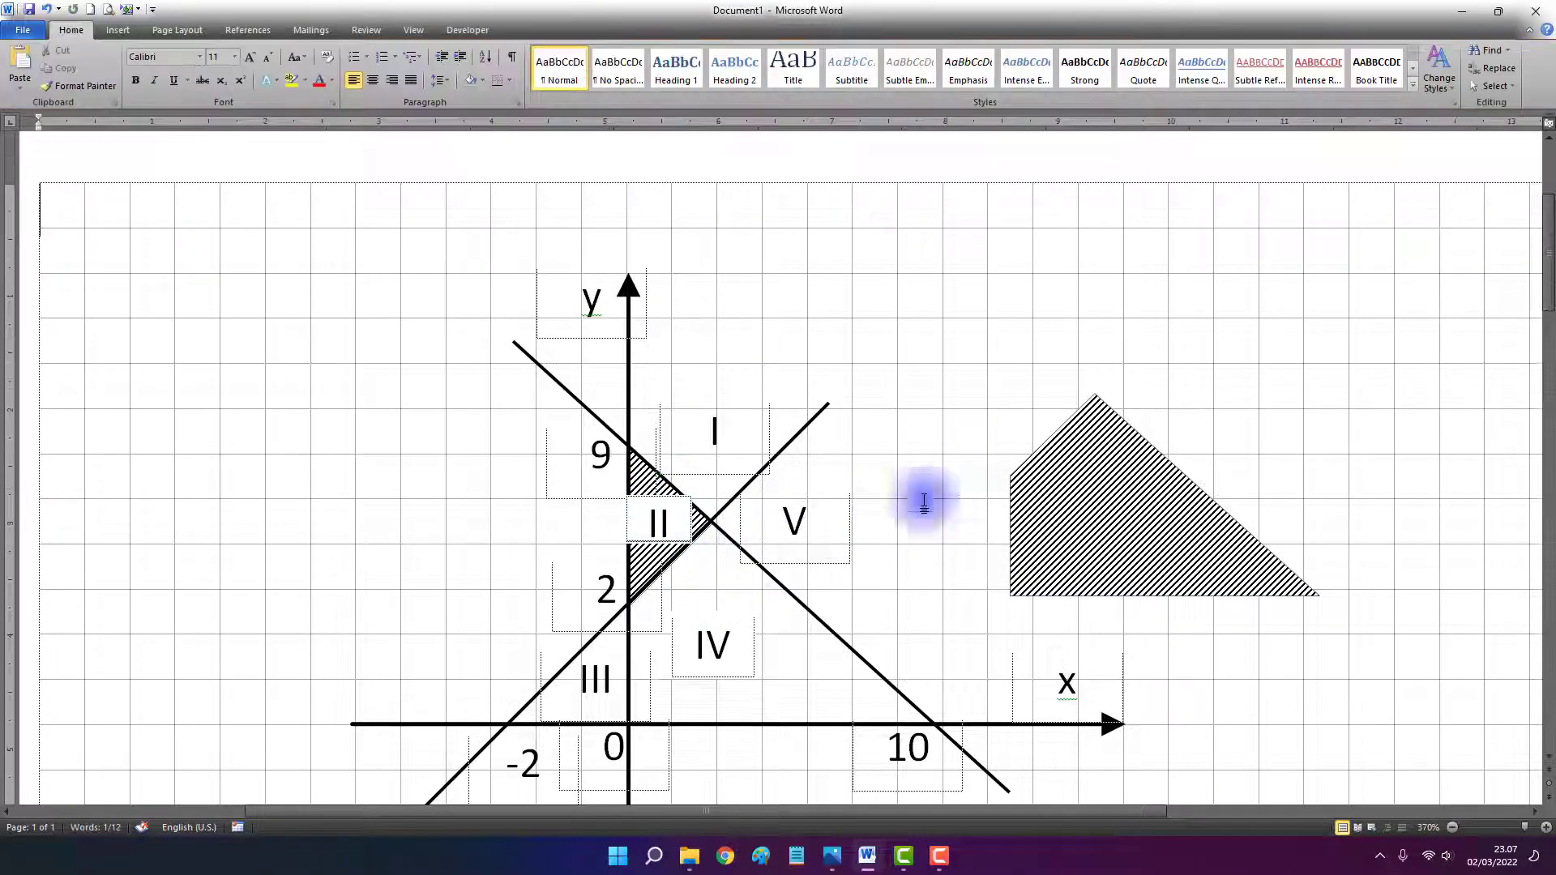
{"action": "left_click", "coordinate": [693, 506]}
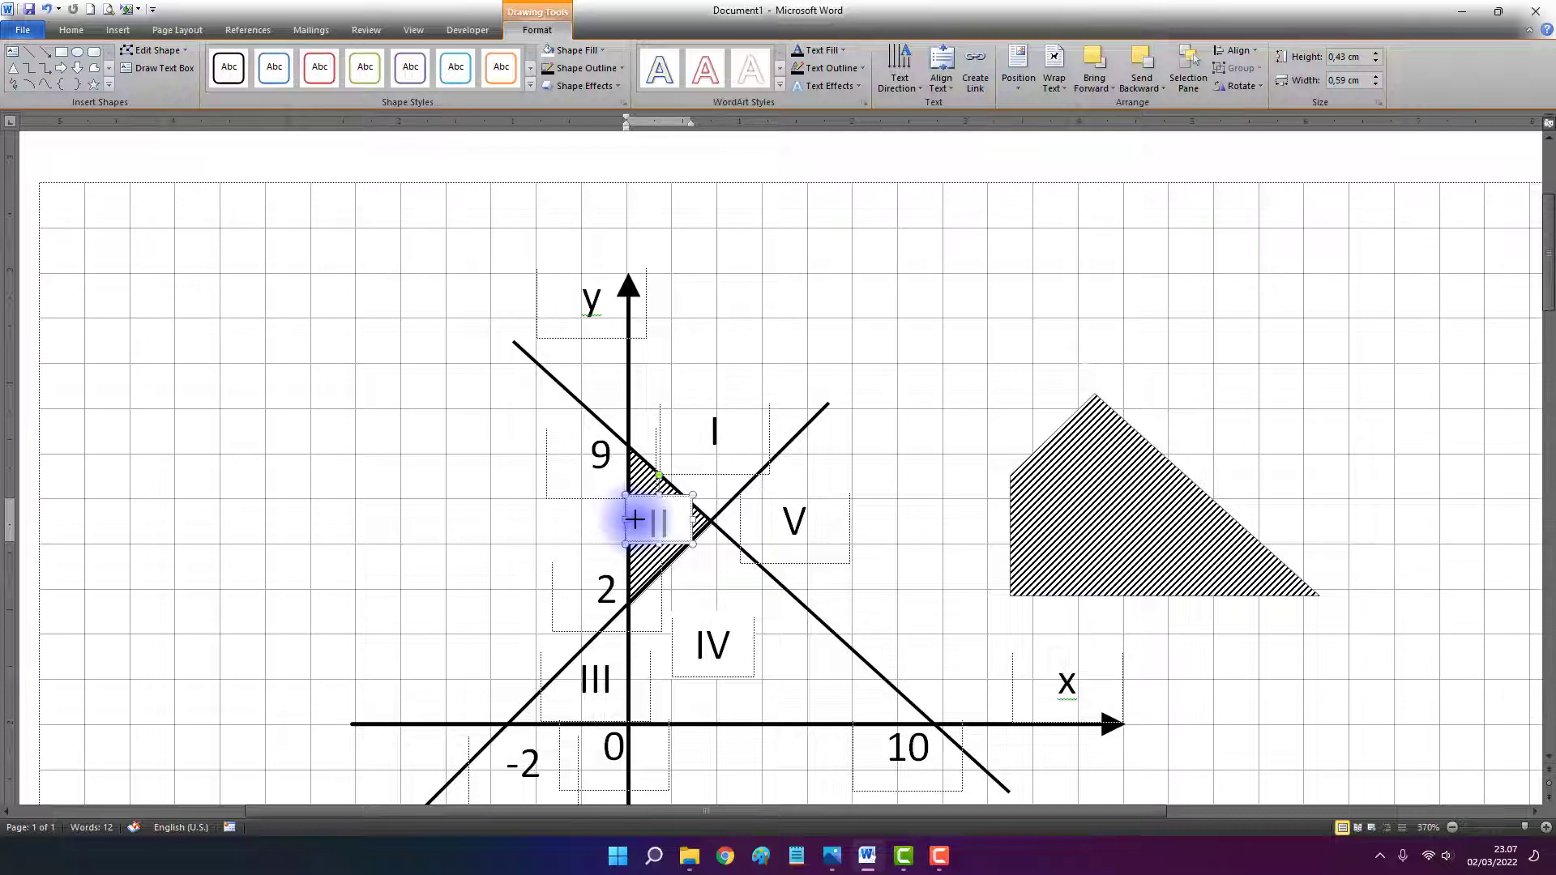